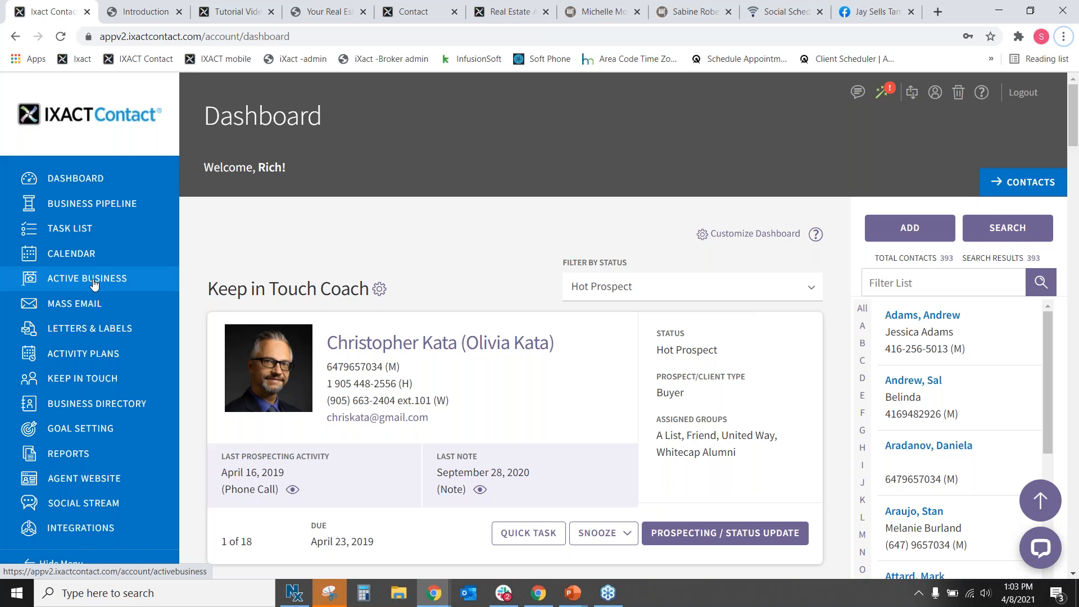
Open the client's profile and review their contact, spouse, home address and work details.
{"action": "left_click", "coordinate": [931, 381]}
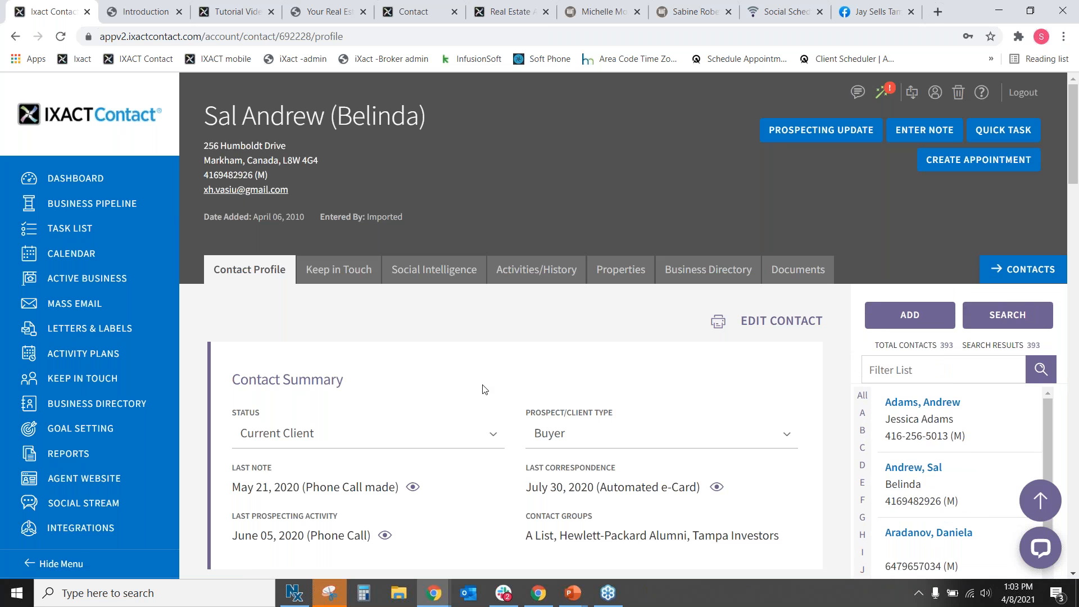
{"action": "scroll", "coordinate": [484, 365], "scroll_direction": "down", "scroll_amount": 5}
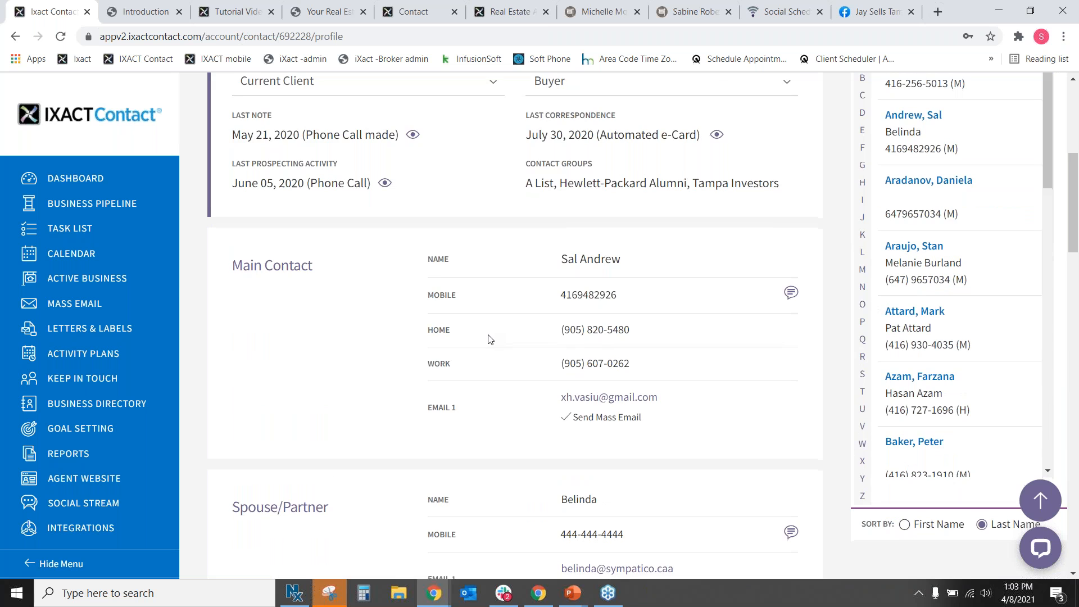
{"action": "scroll", "coordinate": [488, 339], "scroll_direction": "down", "scroll_amount": 5}
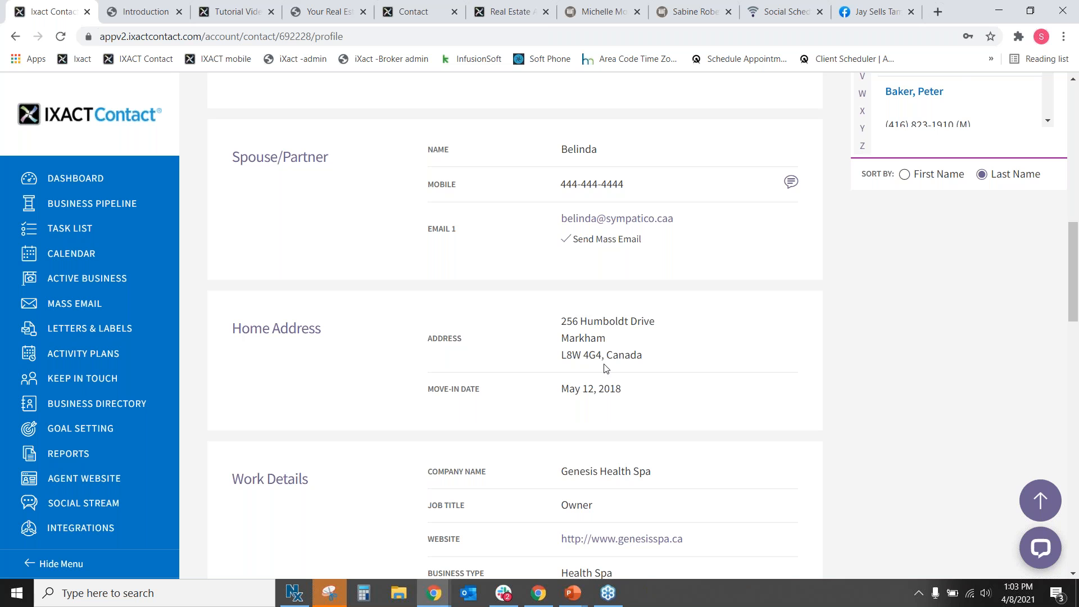
{"action": "scroll", "coordinate": [605, 368], "scroll_direction": "up", "scroll_amount": 10}
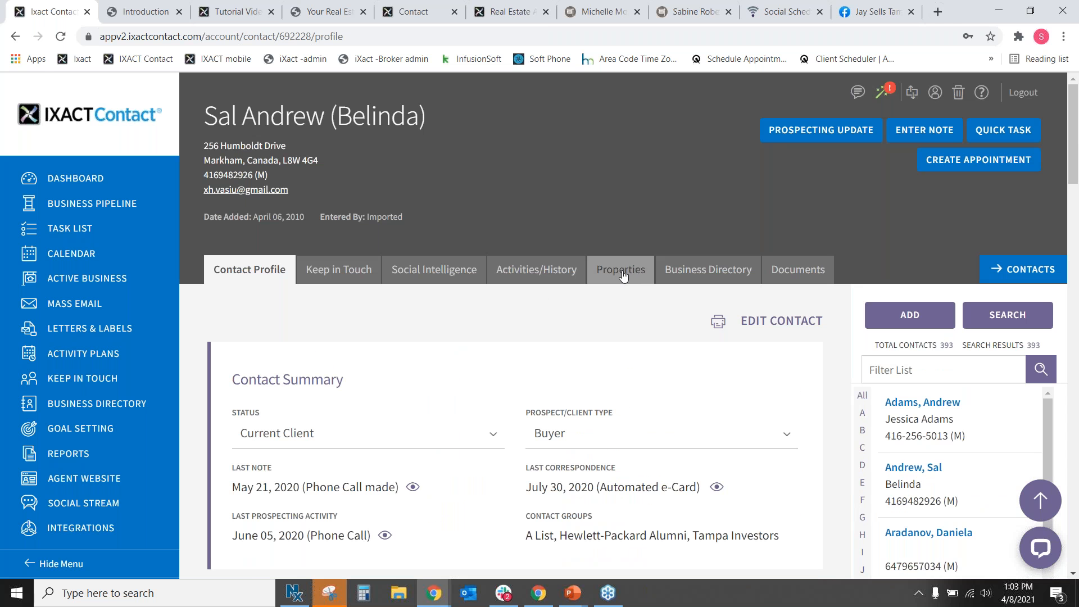
{"action": "scroll", "coordinate": [568, 381], "scroll_direction": "down", "scroll_amount": 10}
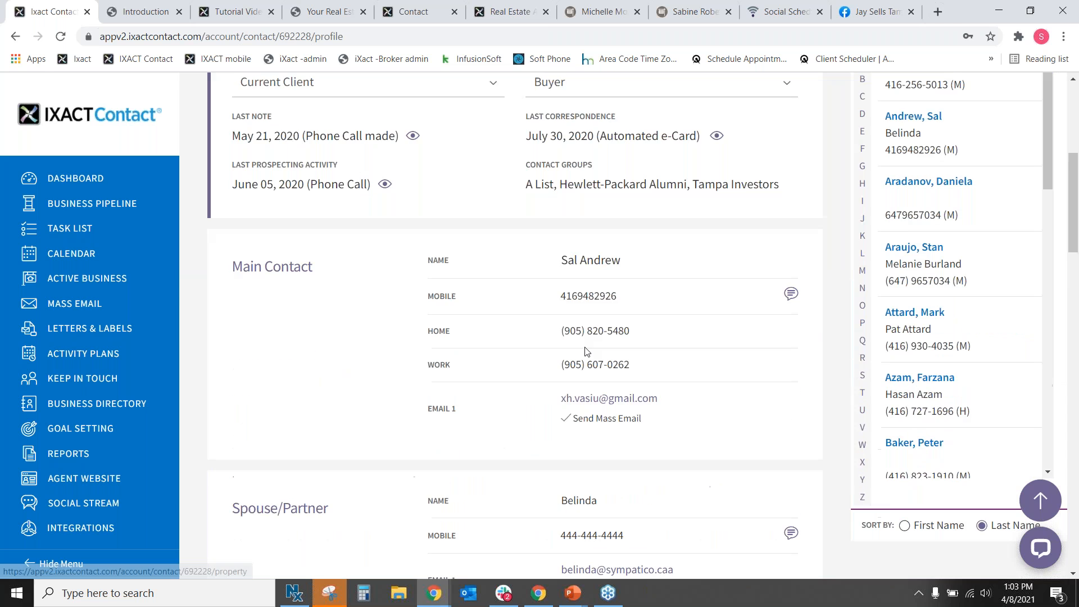
{"action": "scroll", "coordinate": [605, 349], "scroll_direction": "down", "scroll_amount": 3}
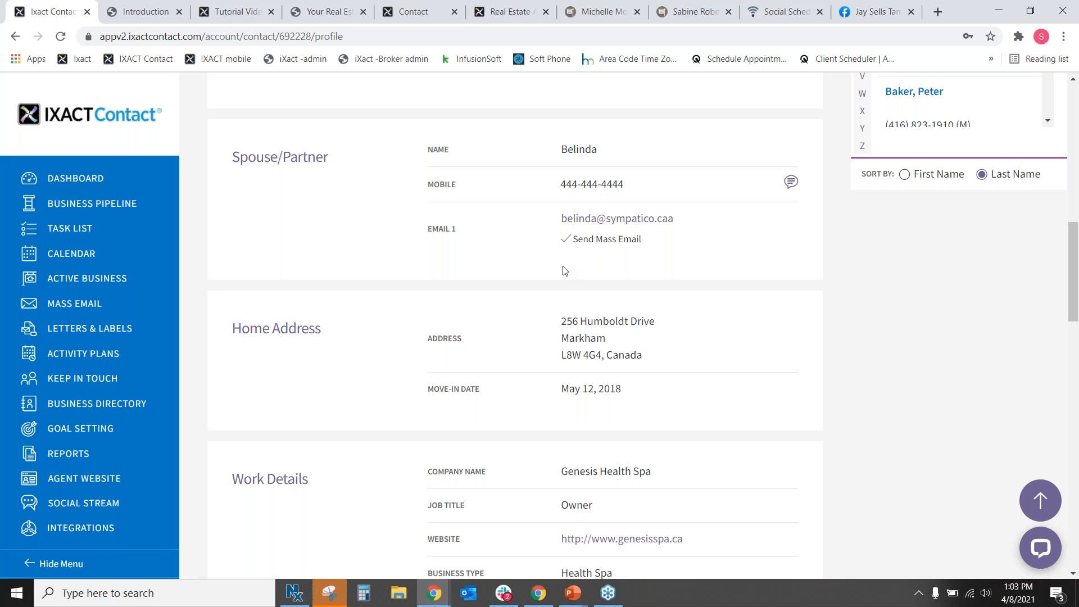
{"action": "scroll", "coordinate": [563, 266], "scroll_direction": "up", "scroll_amount": 15}
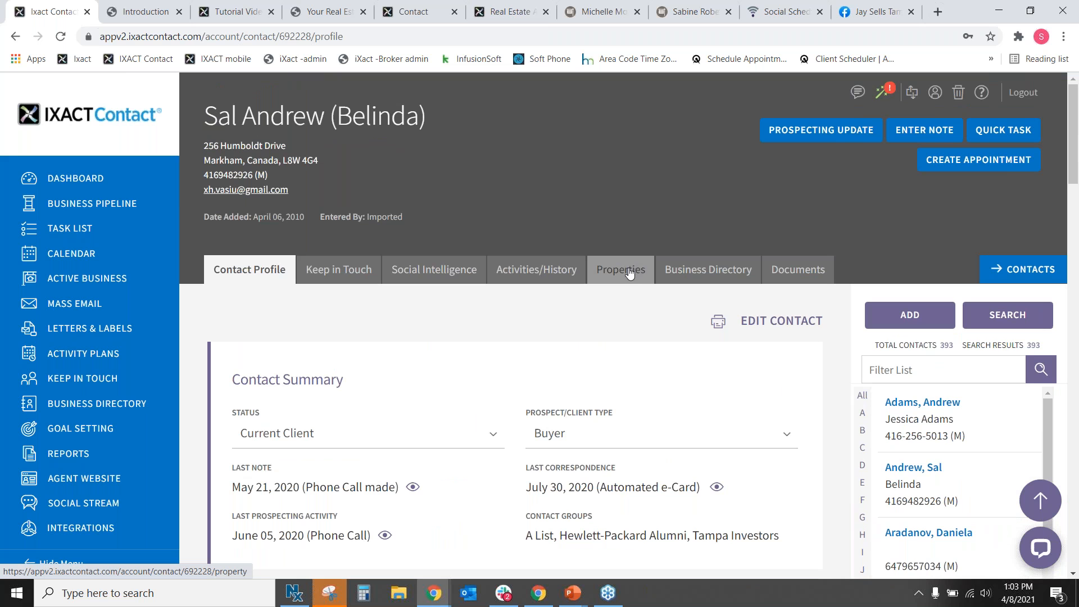
{"action": "left_click", "coordinate": [630, 272]}
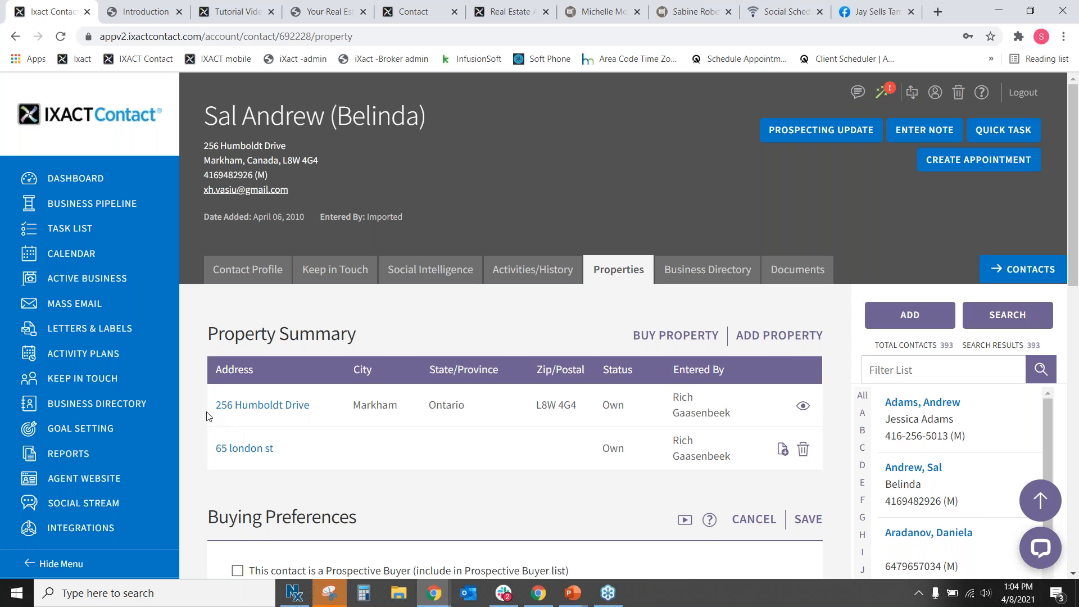
Check the client's existing owned property, then start a blank new property form.
{"action": "left_click_drag", "start_coordinate": [206, 407], "coordinate": [744, 416]}
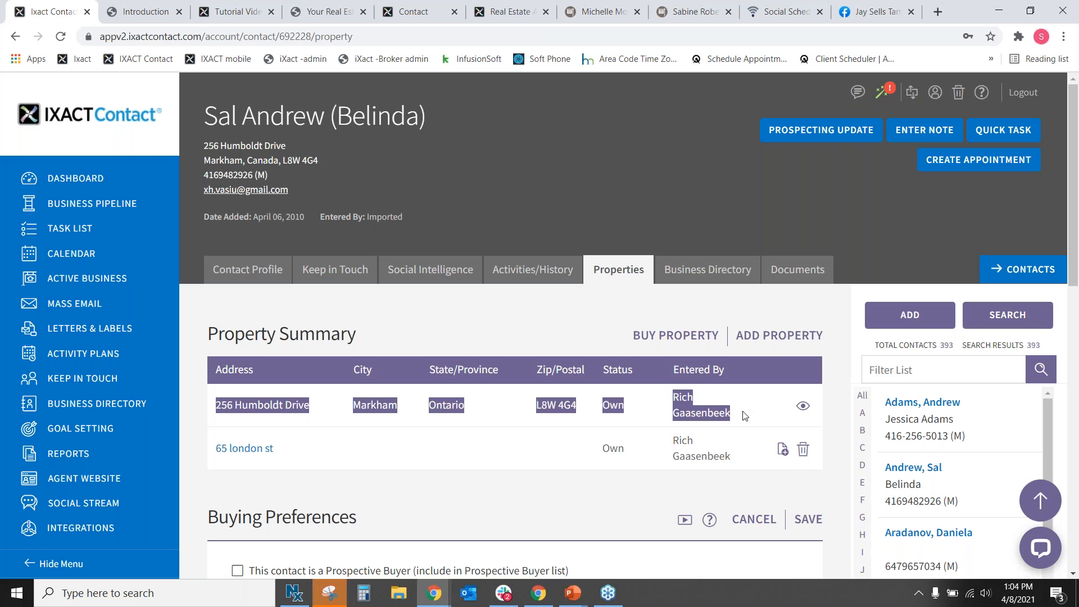
{"action": "left_click", "coordinate": [768, 337]}
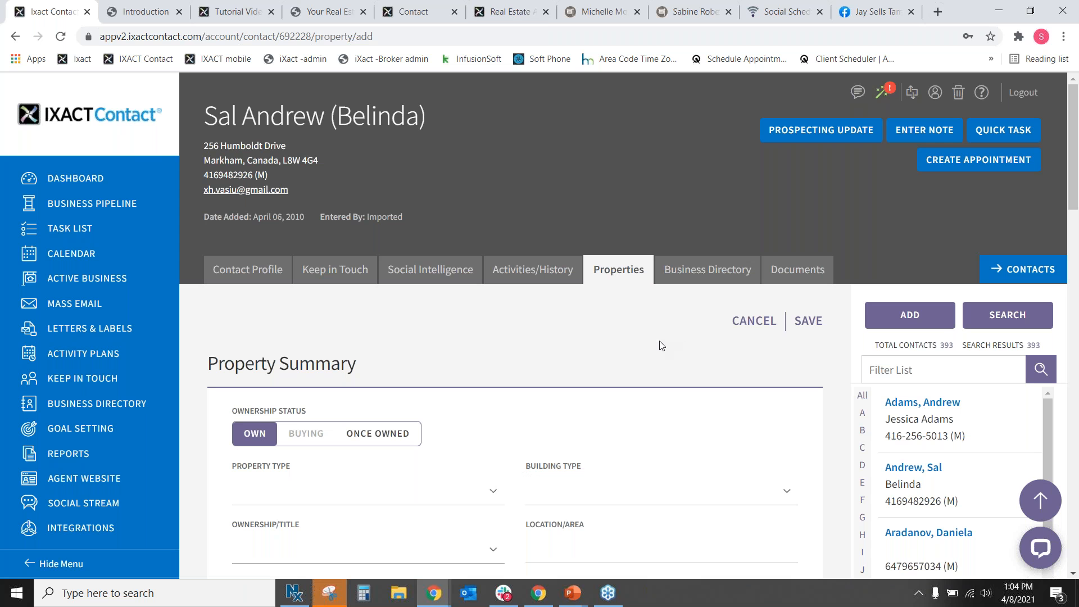
{"action": "scroll", "coordinate": [666, 334], "scroll_direction": "down", "scroll_amount": 3}
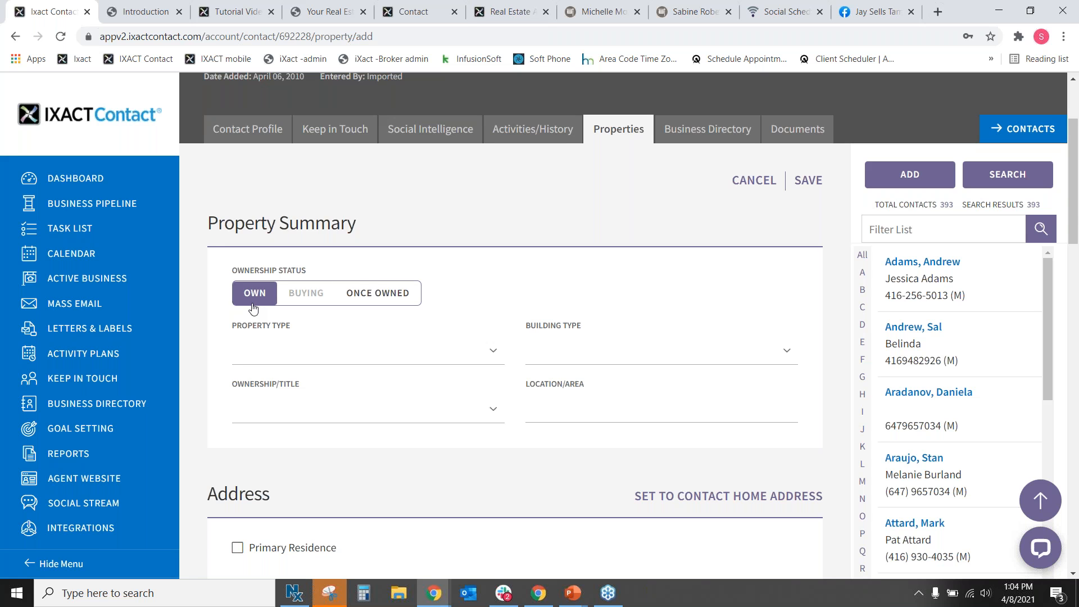
Set the property type to Residential, building type House and title Freehold.
{"action": "left_click", "coordinate": [347, 360]}
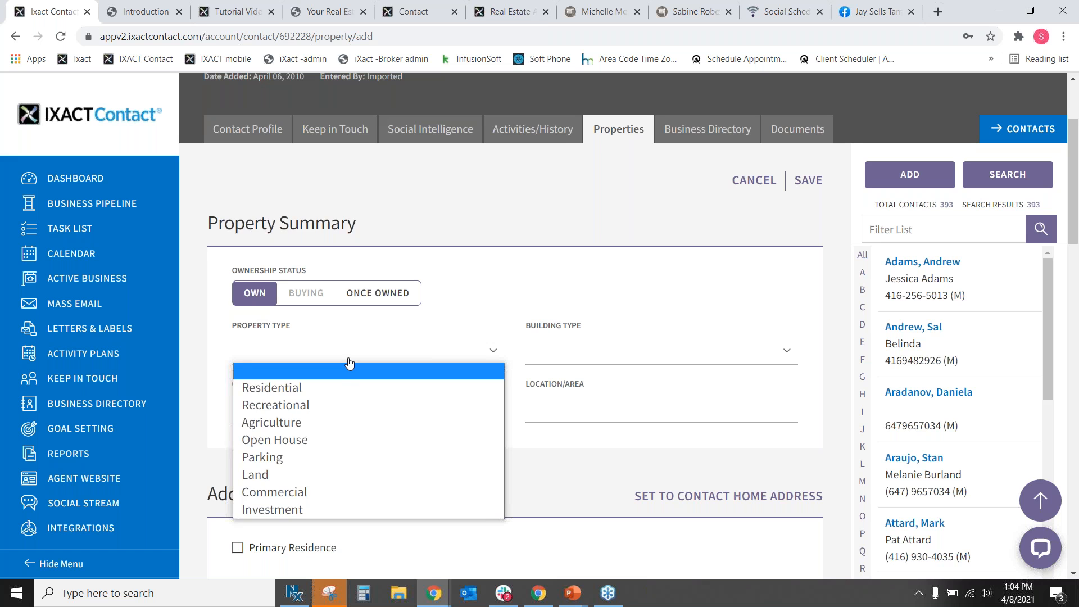
{"action": "left_click", "coordinate": [340, 394]}
{"action": "left_click", "coordinate": [569, 362]}
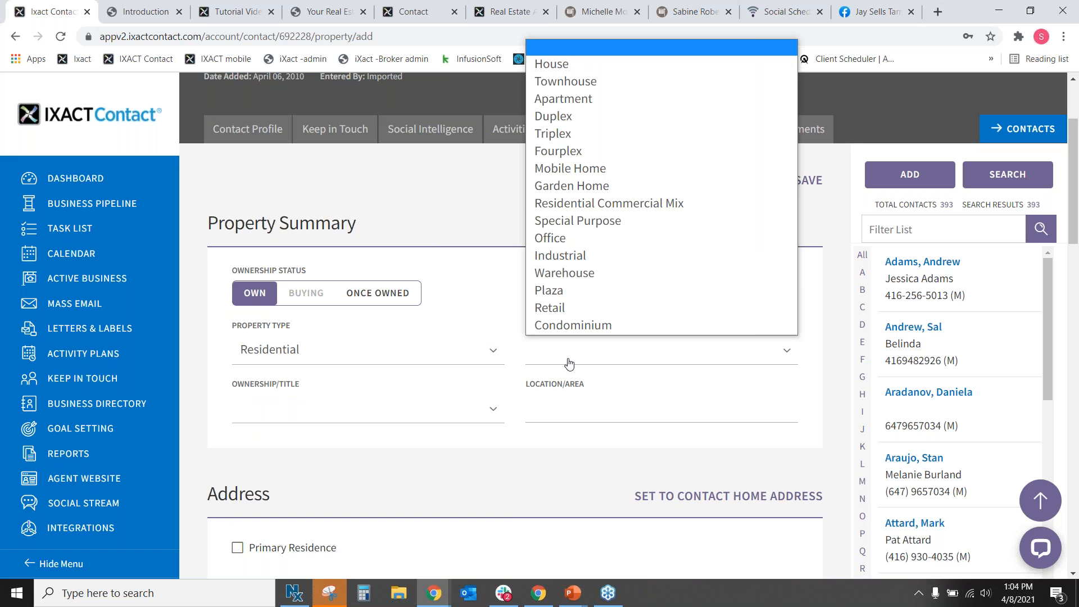
{"action": "left_click", "coordinate": [570, 65]}
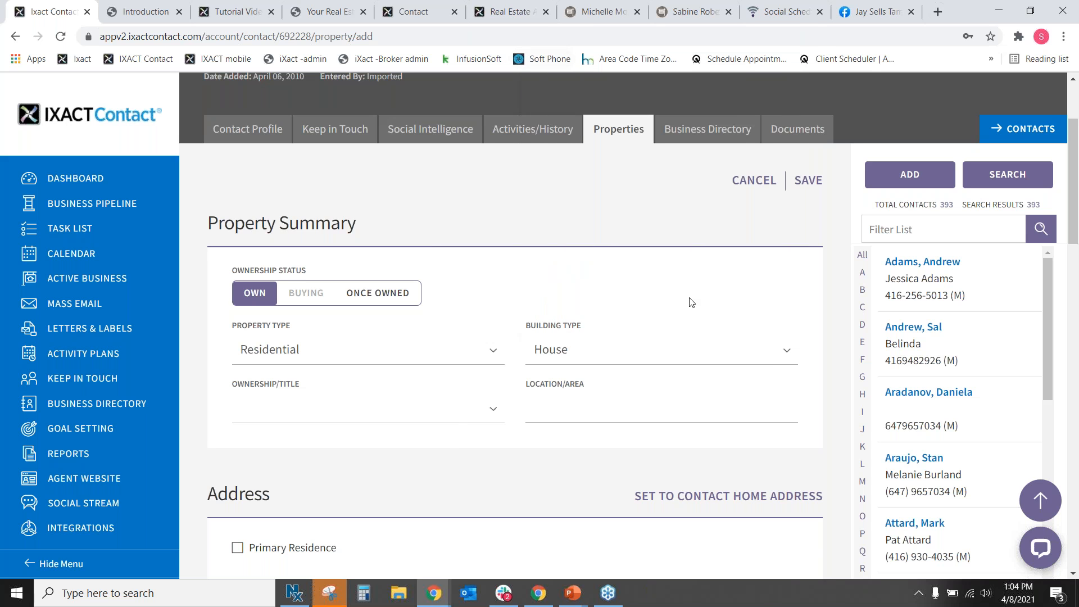
{"action": "left_click", "coordinate": [448, 417]}
{"action": "left_click", "coordinate": [416, 447]}
Enter Glen Park as the area, mark it primary residence, and use the contact's home address.
{"action": "left_click", "coordinate": [590, 412]}
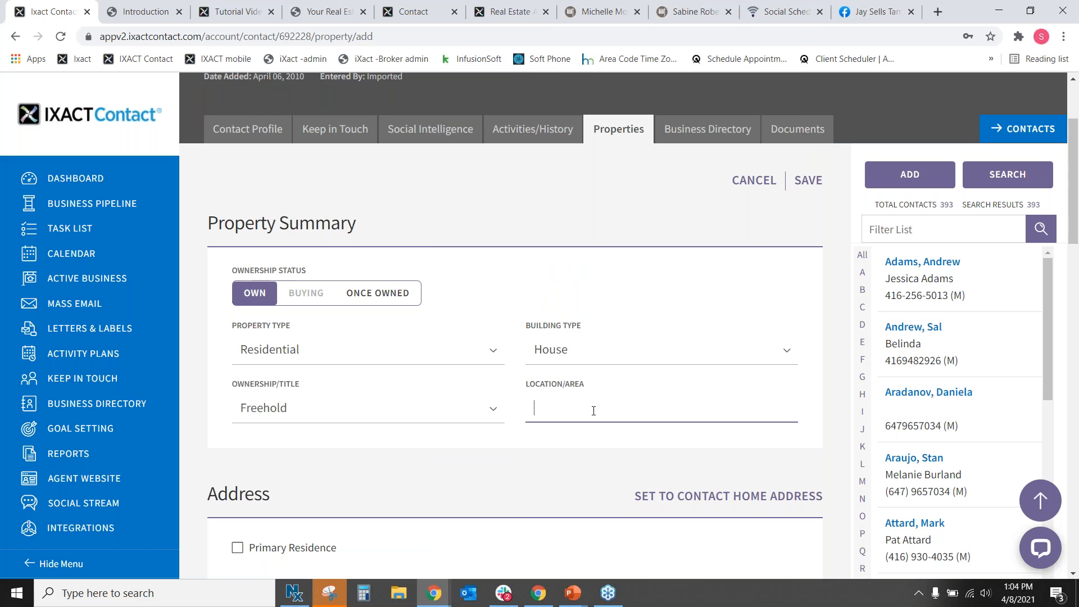
{"action": "type", "text": "Glen Park"}
{"action": "scroll", "coordinate": [484, 444], "scroll_direction": "down", "scroll_amount": 5}
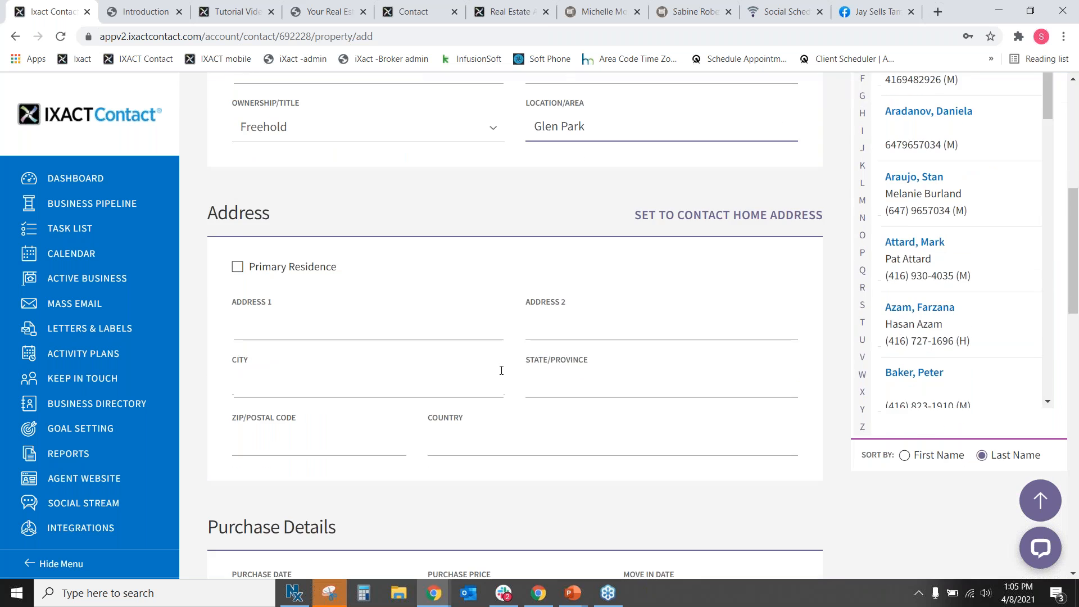
{"action": "scroll", "coordinate": [475, 197], "scroll_direction": "up", "scroll_amount": 2}
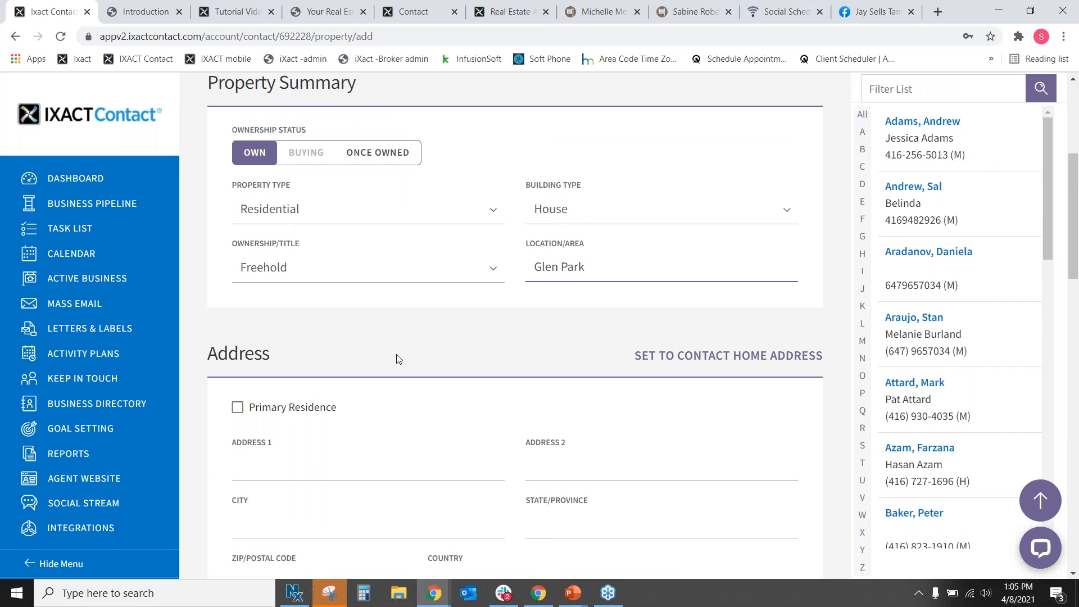
{"action": "scroll", "coordinate": [398, 356], "scroll_direction": "down", "scroll_amount": 1}
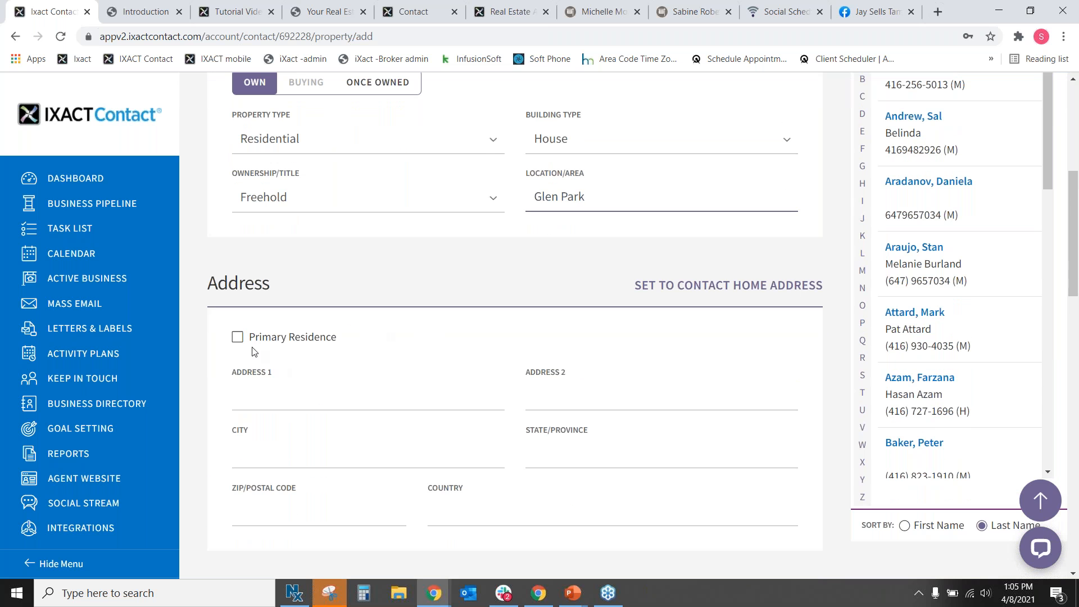
{"action": "left_click", "coordinate": [239, 341]}
{"action": "left_click", "coordinate": [691, 286]}
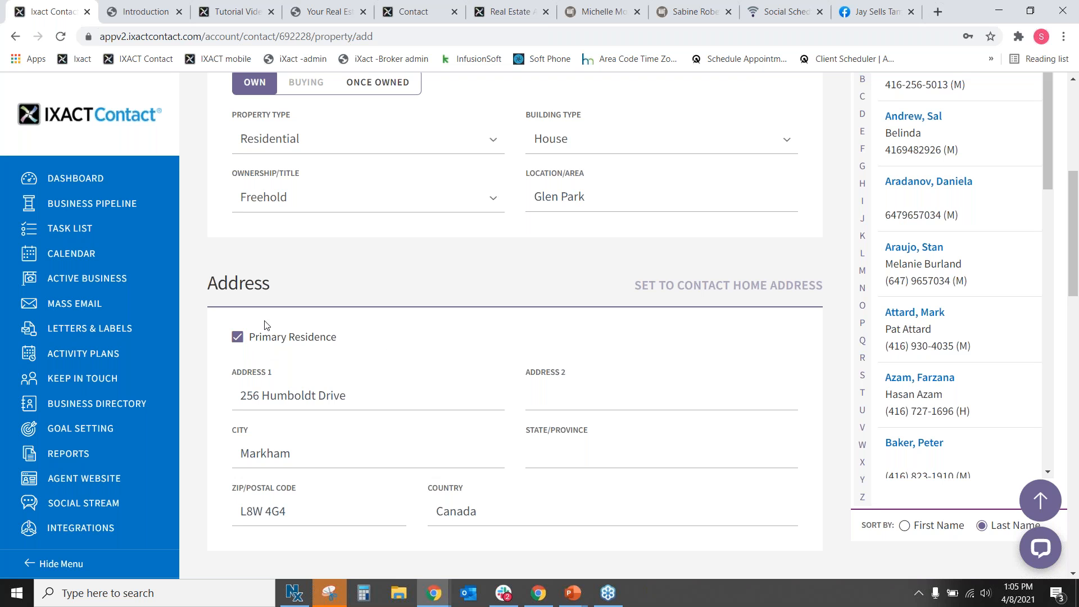
{"action": "scroll", "coordinate": [416, 303], "scroll_direction": "down", "scroll_amount": 5}
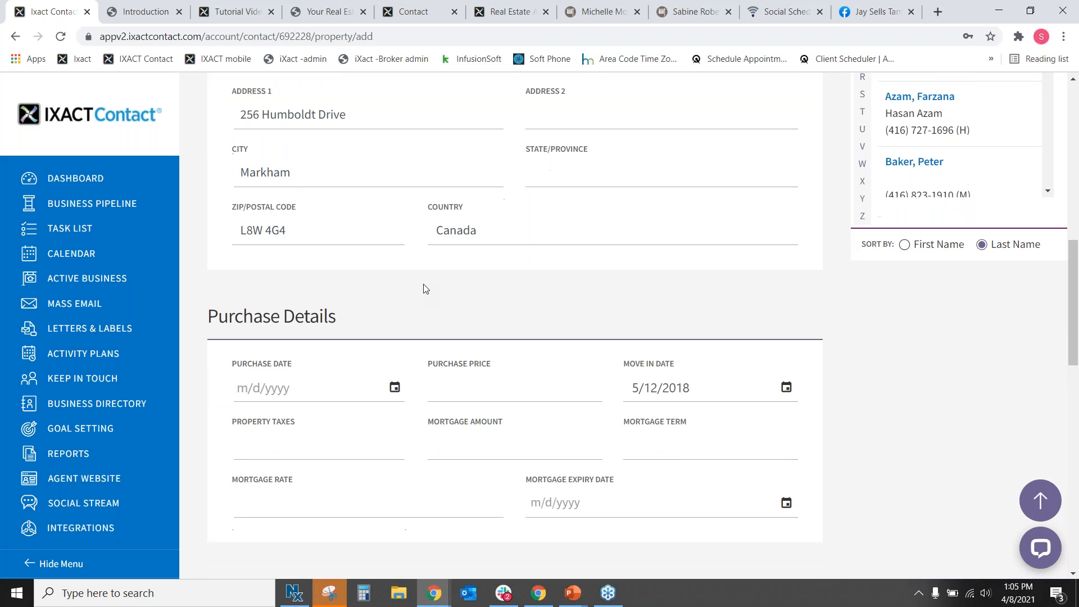
{"action": "scroll", "coordinate": [393, 290], "scroll_direction": "down", "scroll_amount": 1}
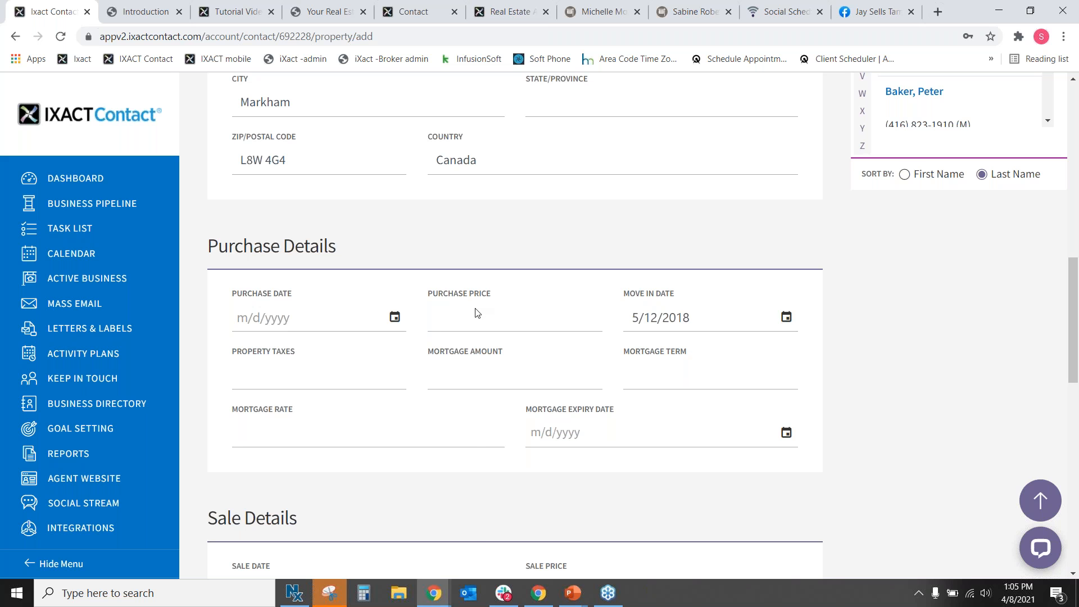
Set the purchase date to 5/1/2018.
{"action": "left_click", "coordinate": [386, 321]}
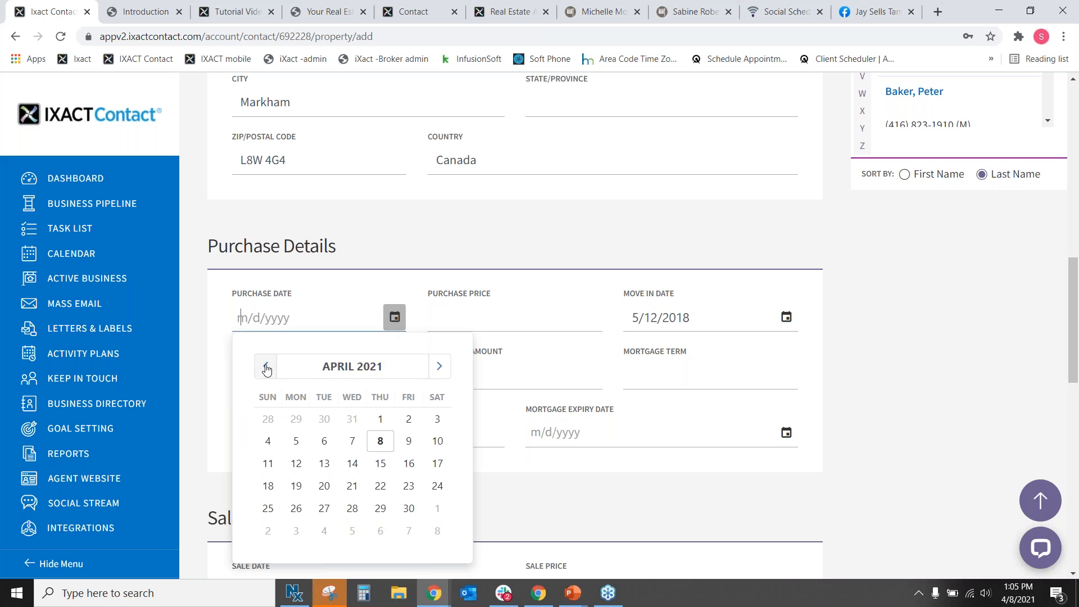
{"action": "left_click", "coordinate": [349, 372]}
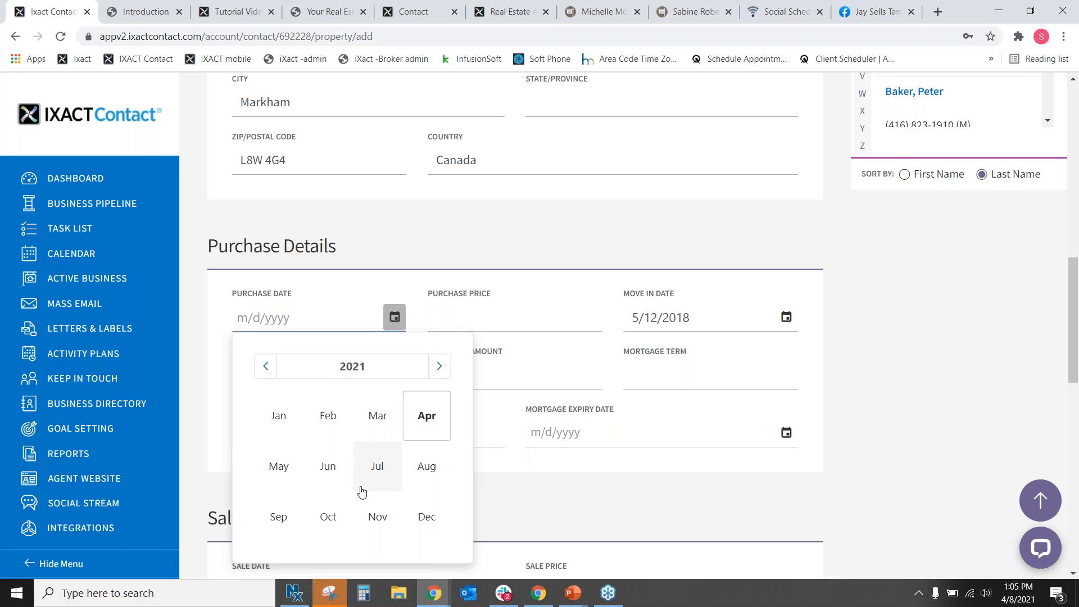
{"action": "left_click", "coordinate": [330, 366]}
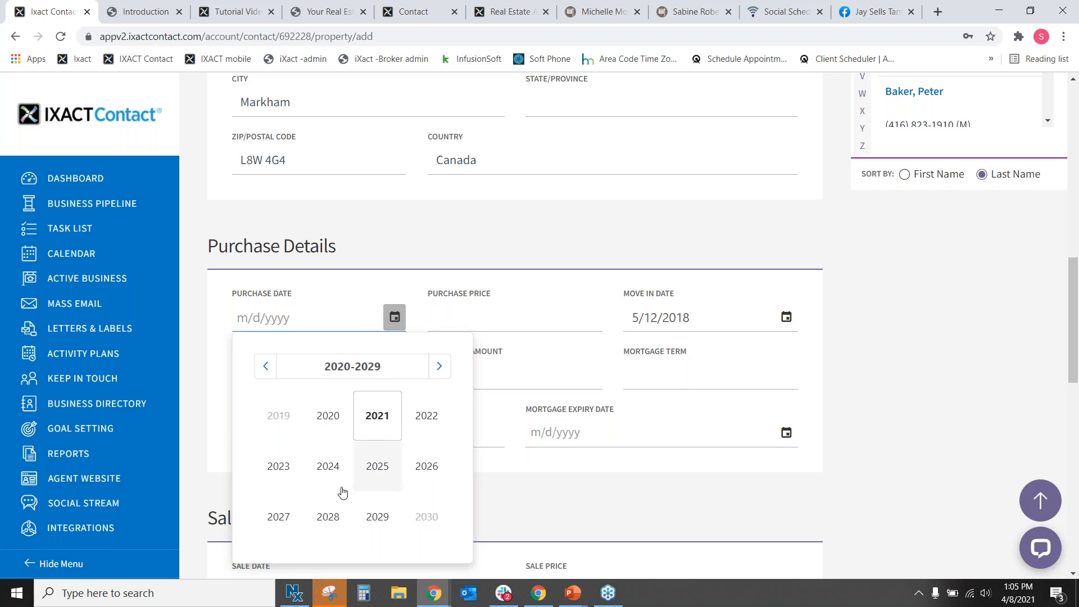
{"action": "left_click", "coordinate": [270, 377]}
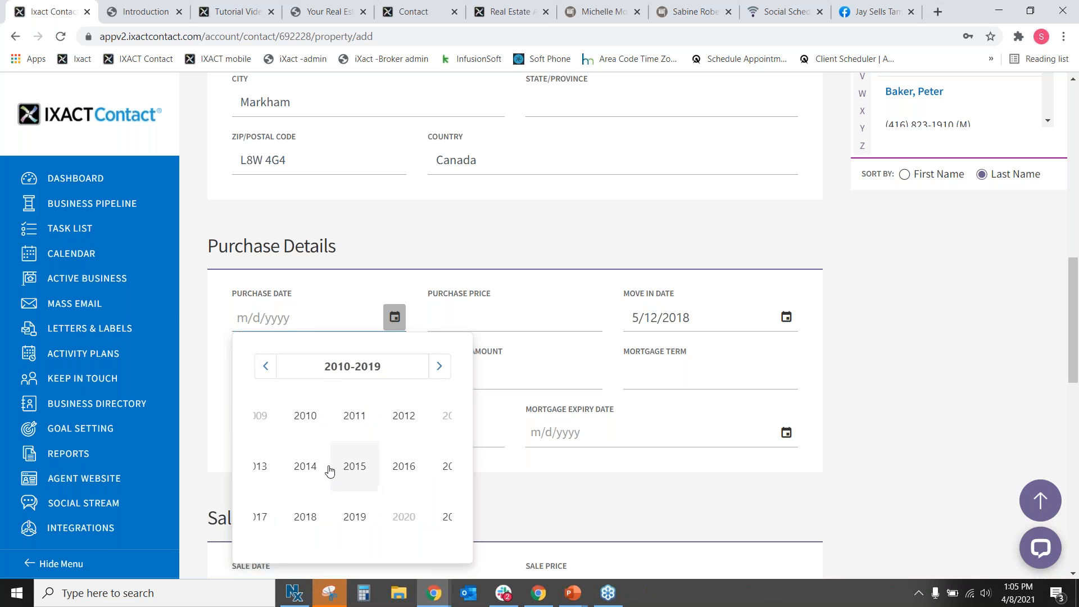
{"action": "left_click", "coordinate": [344, 522]}
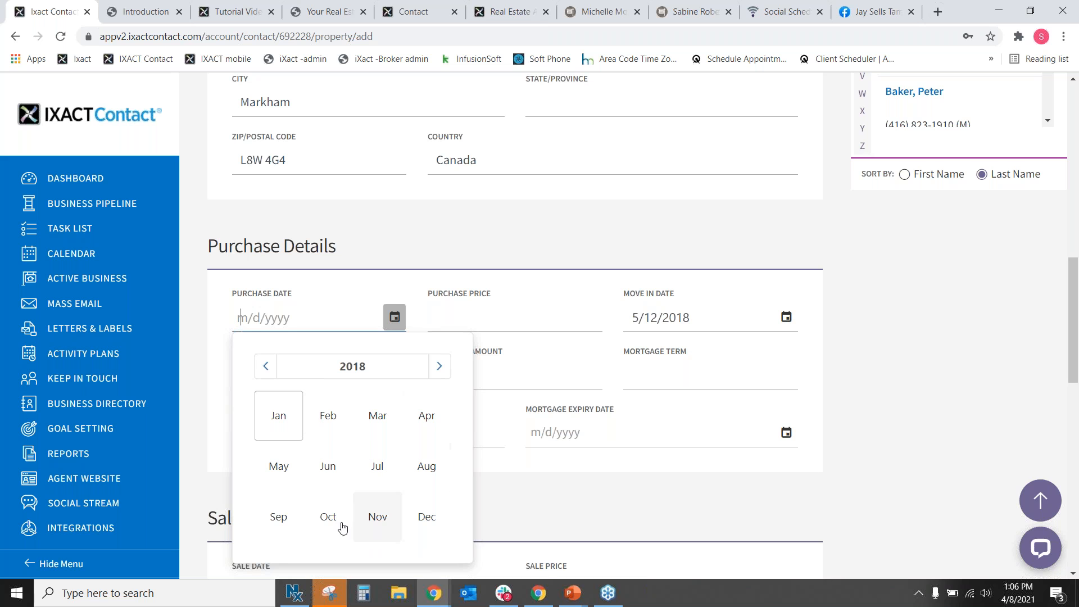
{"action": "left_click", "coordinate": [278, 474]}
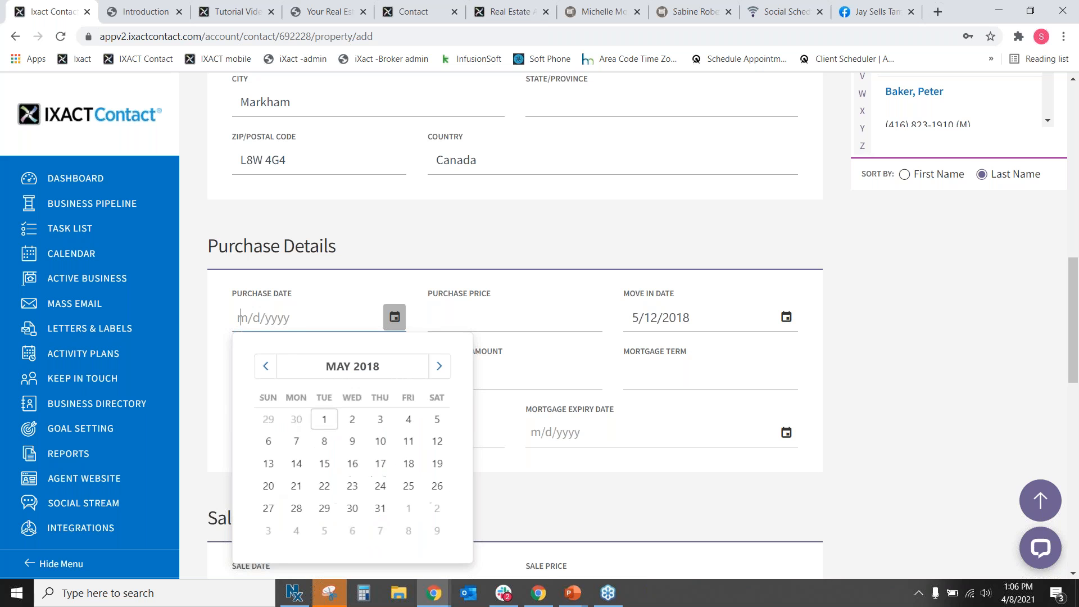
{"action": "left_click", "coordinate": [330, 420]}
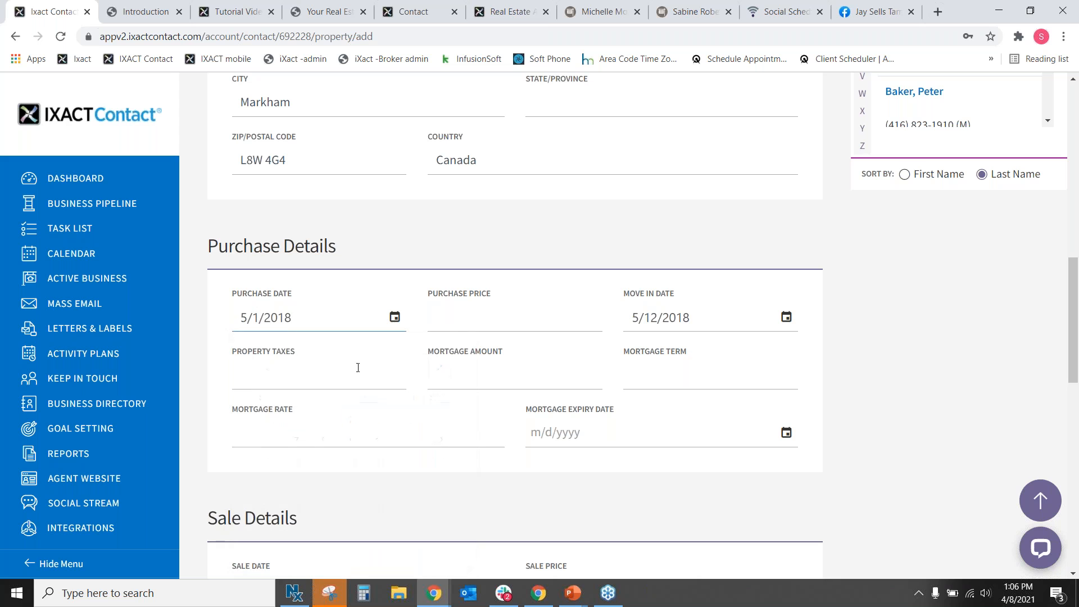
Enter a purchase price of 850000 and leave the mortgage amount empty.
{"action": "left_click", "coordinate": [454, 320]}
{"action": "type", "text": "850000"}
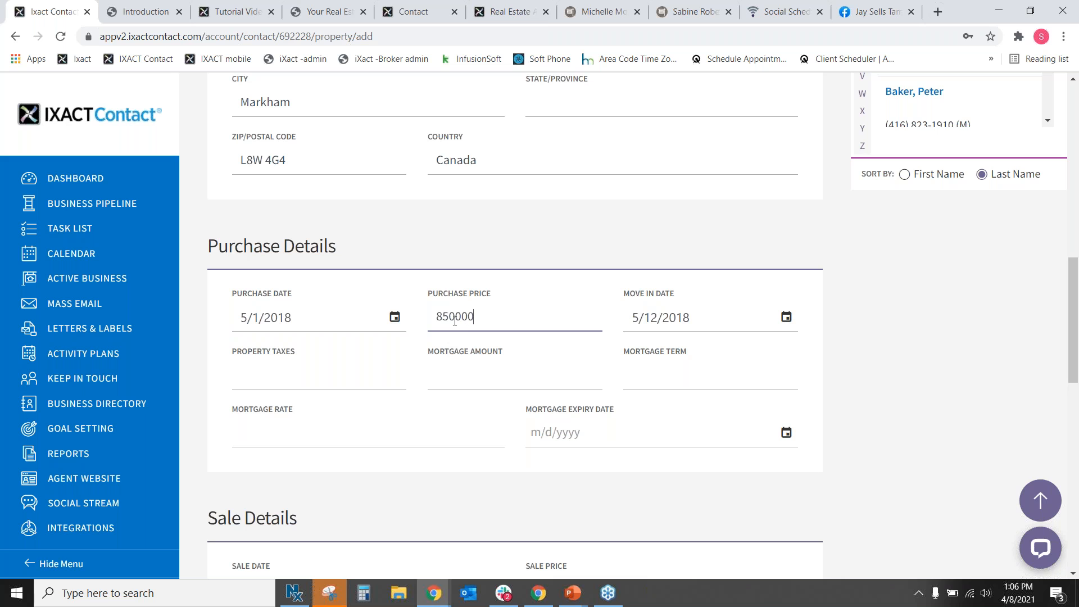
{"action": "left_click", "coordinate": [328, 396]}
{"action": "left_click", "coordinate": [437, 373]}
{"action": "left_click", "coordinate": [655, 389]}
{"action": "scroll", "coordinate": [624, 394], "scroll_direction": "down", "scroll_amount": 5}
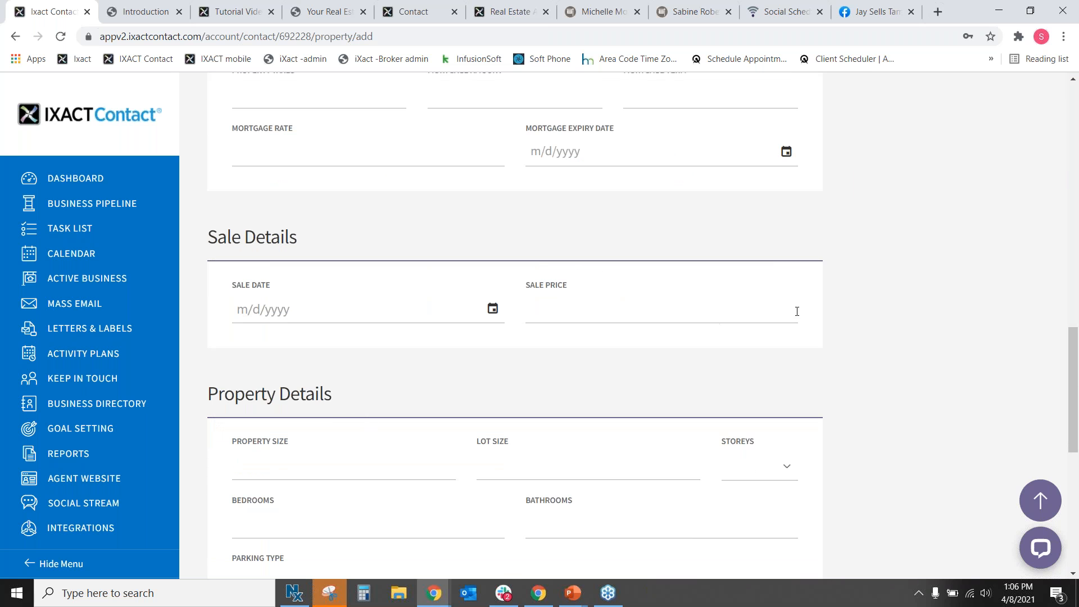
{"action": "scroll", "coordinate": [802, 313], "scroll_direction": "down", "scroll_amount": 4}
Set the property size to 1500 and the lot size to 50x100.
{"action": "scroll", "coordinate": [758, 337], "scroll_direction": "down", "scroll_amount": 1}
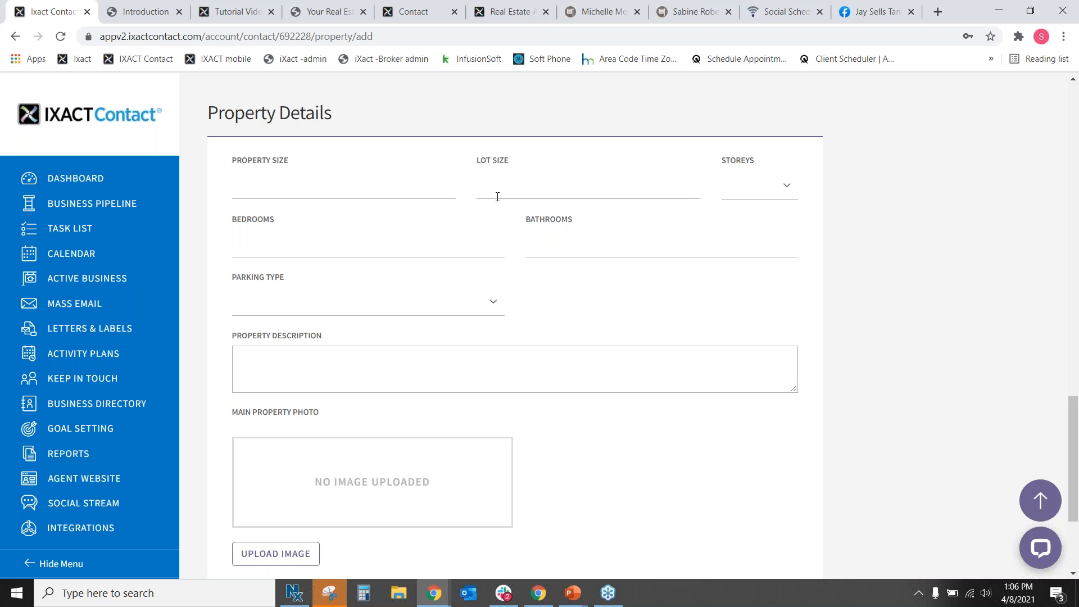
{"action": "left_click", "coordinate": [385, 192]}
{"action": "type", "text": "50x100"}
{"action": "left_click_drag", "start_coordinate": [401, 184], "coordinate": [233, 190]}
{"action": "key", "text": "ctrl+c"}
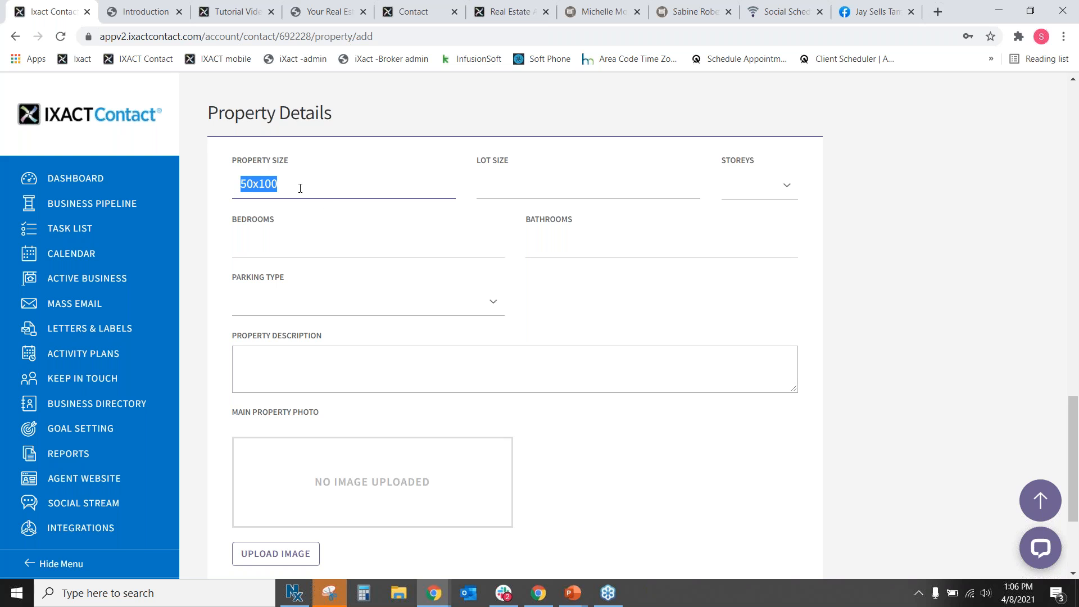
{"action": "key", "text": "BackSpace"}
{"action": "left_click", "coordinate": [502, 189]}
{"action": "key", "text": "ctrl+v"}
{"action": "left_click", "coordinate": [320, 181]}
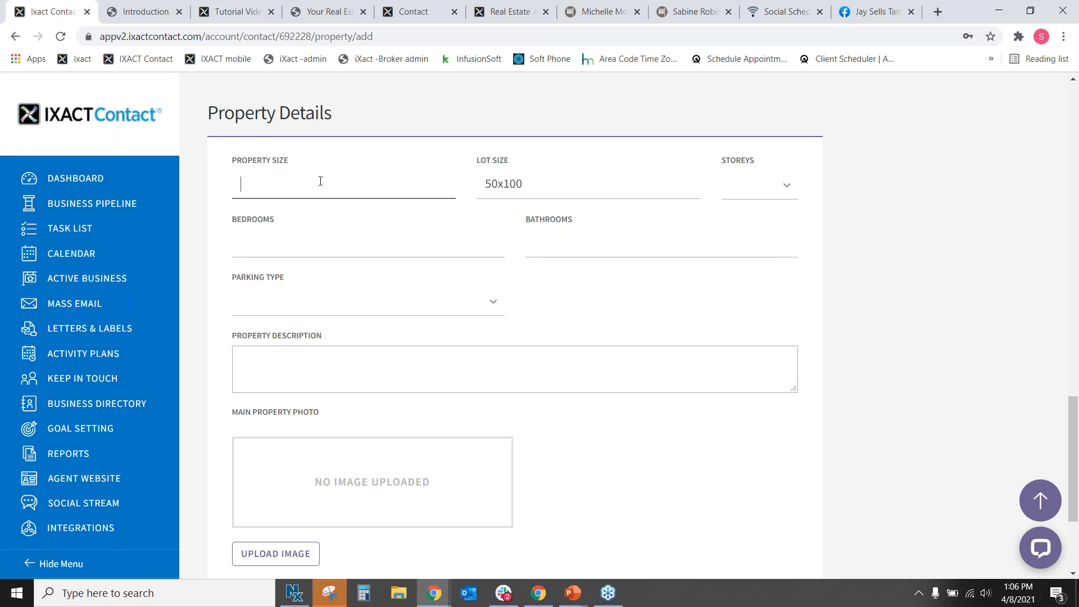
{"action": "type", "text": "1500"}
Set 2 storeys, 3 bedrooms, 2 bathrooms and Drive Way parking.
{"action": "left_click", "coordinate": [780, 185]}
{"action": "left_click", "coordinate": [743, 241]}
{"action": "left_click", "coordinate": [316, 249]}
{"action": "type", "text": "3"}
{"action": "left_click", "coordinate": [594, 242]}
{"action": "type", "text": "2"}
{"action": "left_click", "coordinate": [488, 308]}
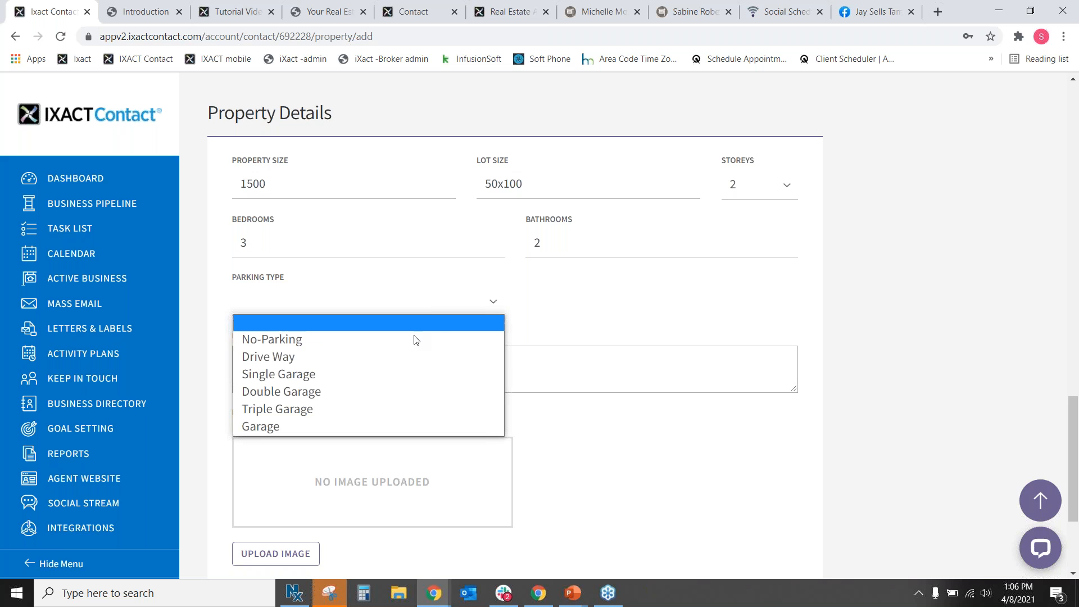
{"action": "left_click", "coordinate": [395, 357]}
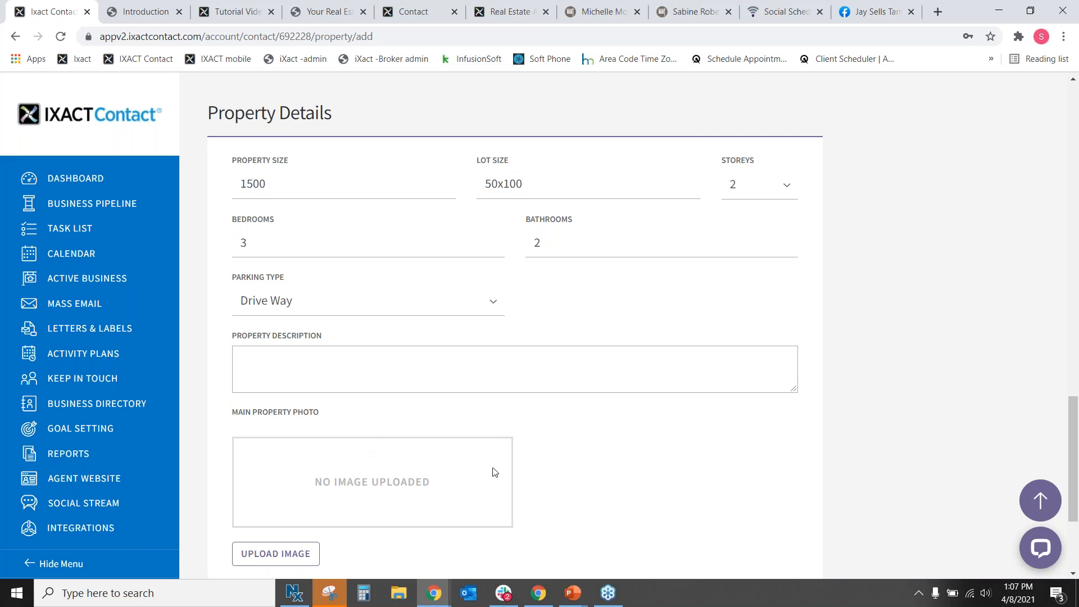
{"action": "scroll", "coordinate": [552, 472], "scroll_direction": "down", "scroll_amount": 1}
{"action": "scroll", "coordinate": [559, 427], "scroll_direction": "down", "scroll_amount": 2}
{"action": "scroll", "coordinate": [648, 366], "scroll_direction": "up", "scroll_amount": 15}
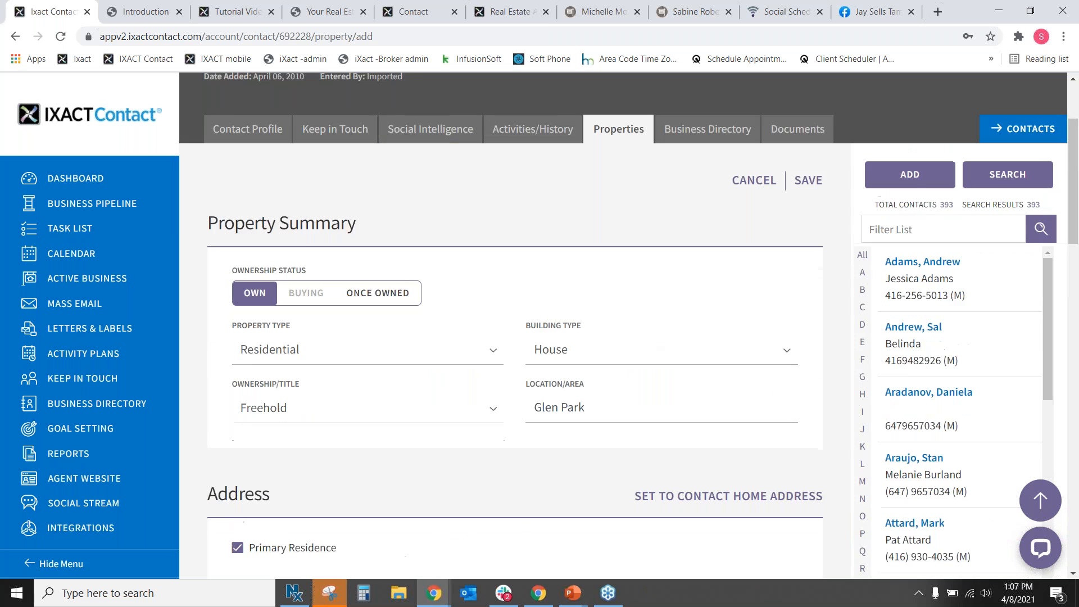
Save the new property and check its new row in the Property Summary table.
{"action": "left_click", "coordinate": [808, 180]}
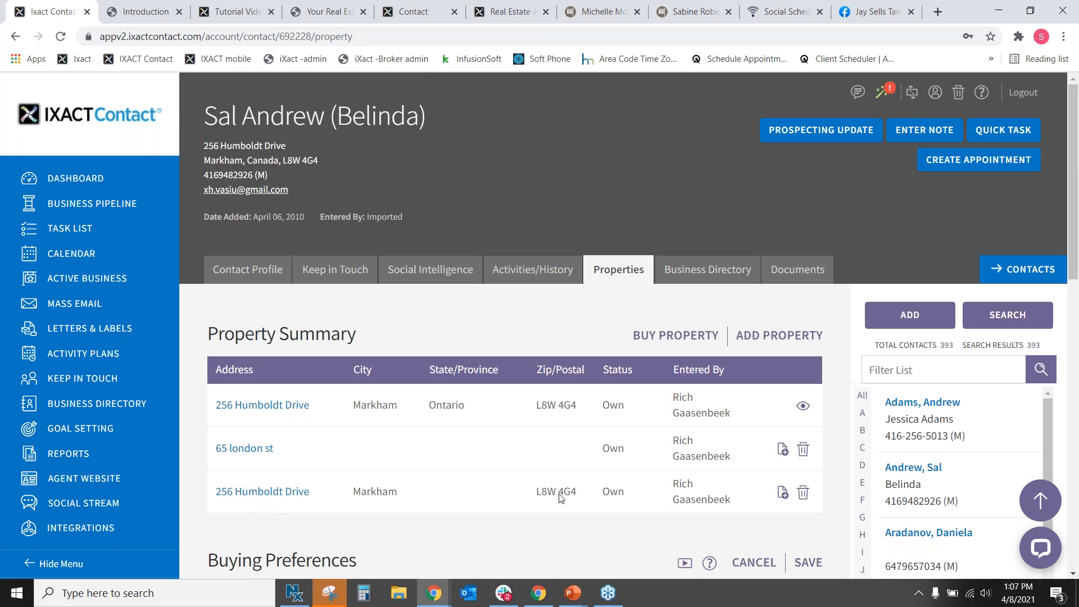
{"action": "left_click_drag", "start_coordinate": [209, 491], "coordinate": [751, 508]}
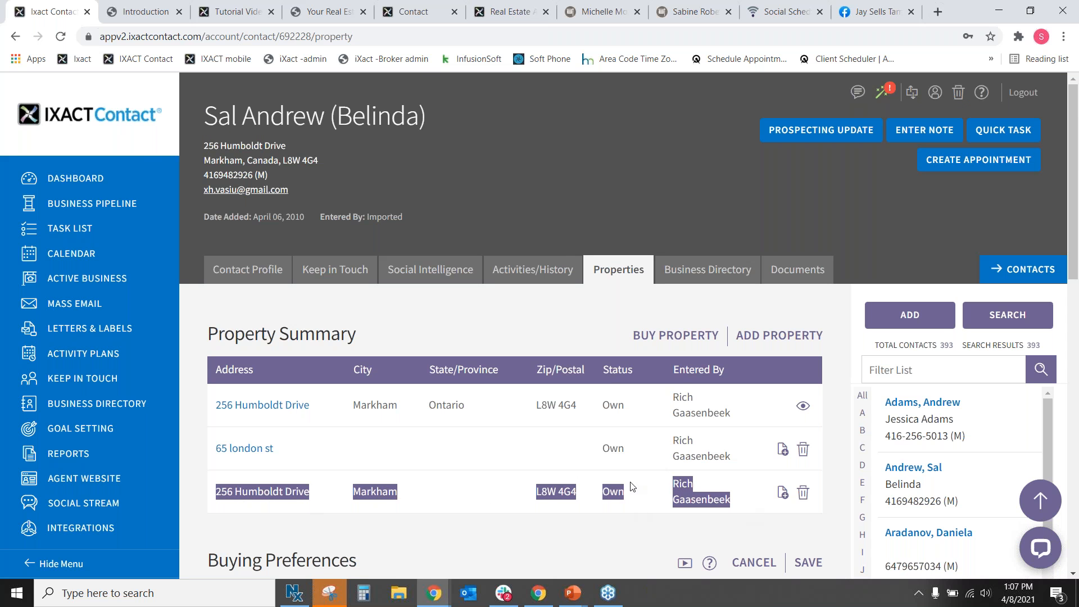
{"action": "left_click", "coordinate": [735, 484]}
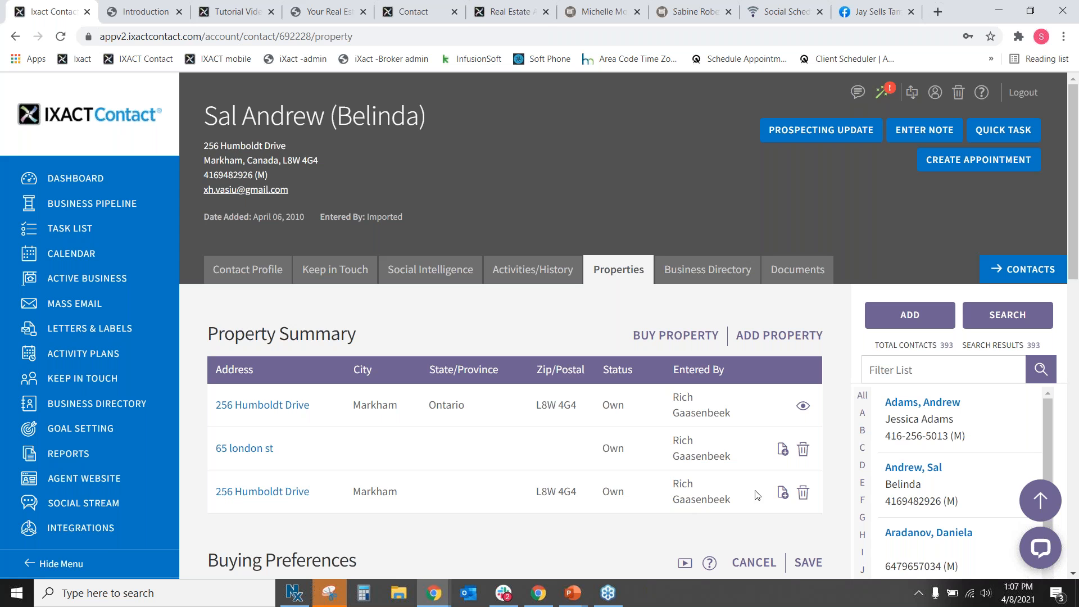
{"action": "left_click_drag", "start_coordinate": [748, 509], "coordinate": [325, 496]}
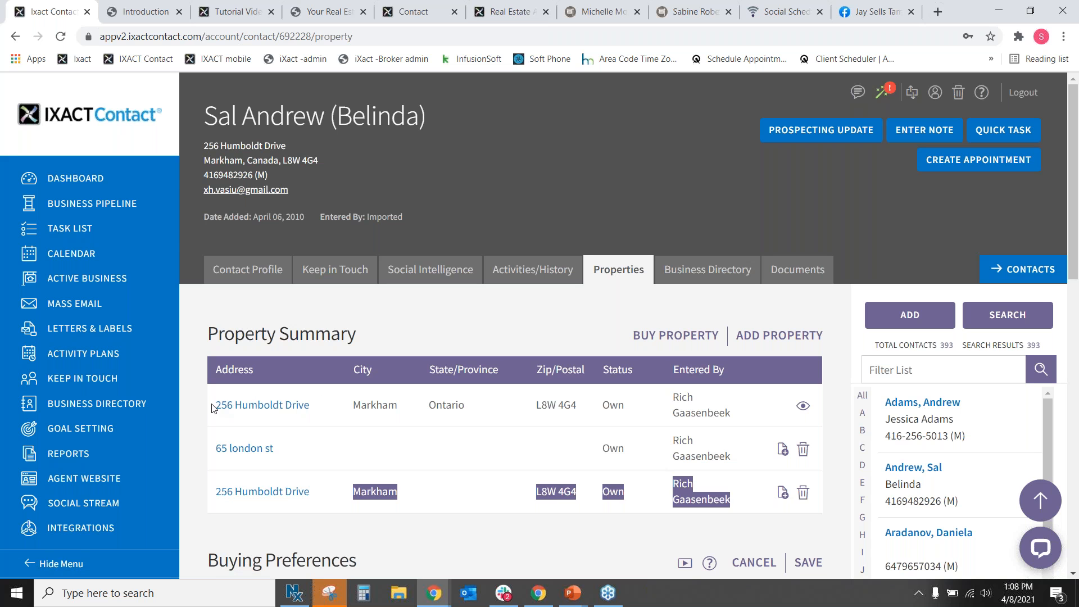
{"action": "left_click", "coordinate": [803, 407]}
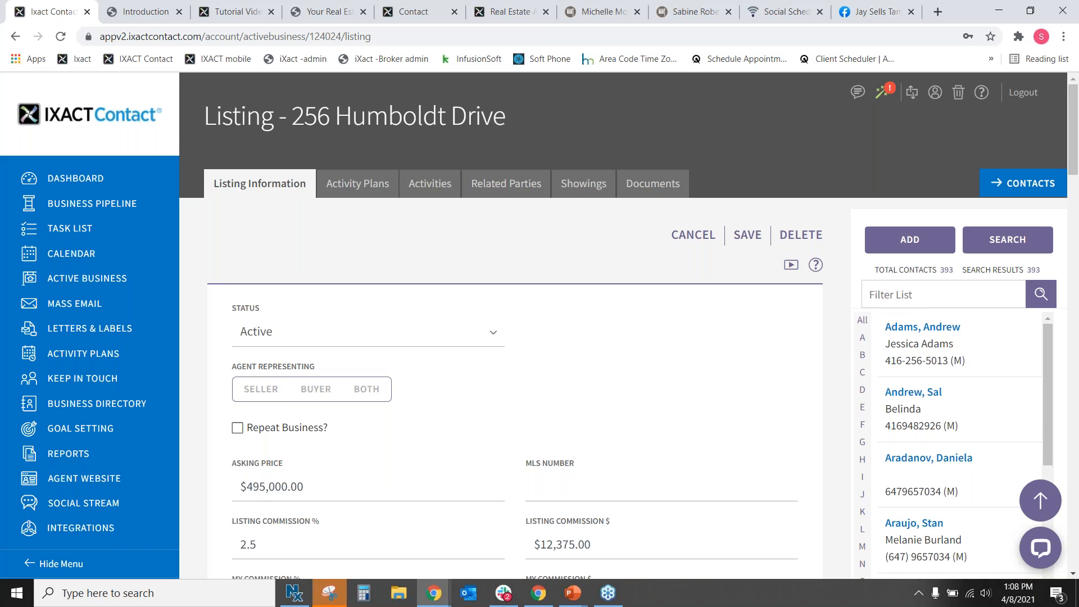
Keep the listing status Active and review the seller and commission details.
{"action": "left_click", "coordinate": [483, 343]}
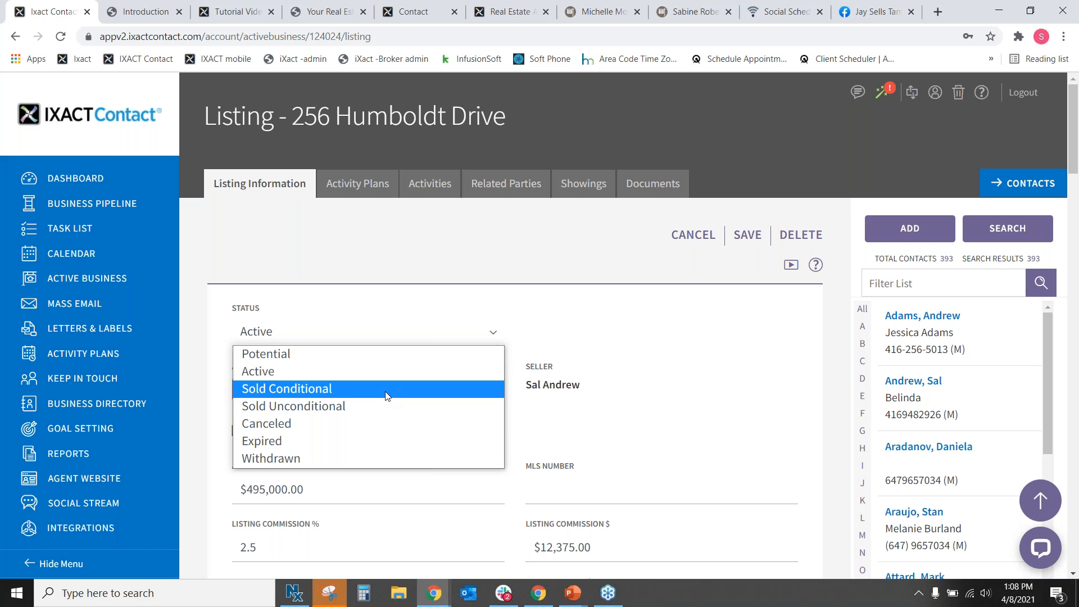
{"action": "left_click", "coordinate": [584, 309]}
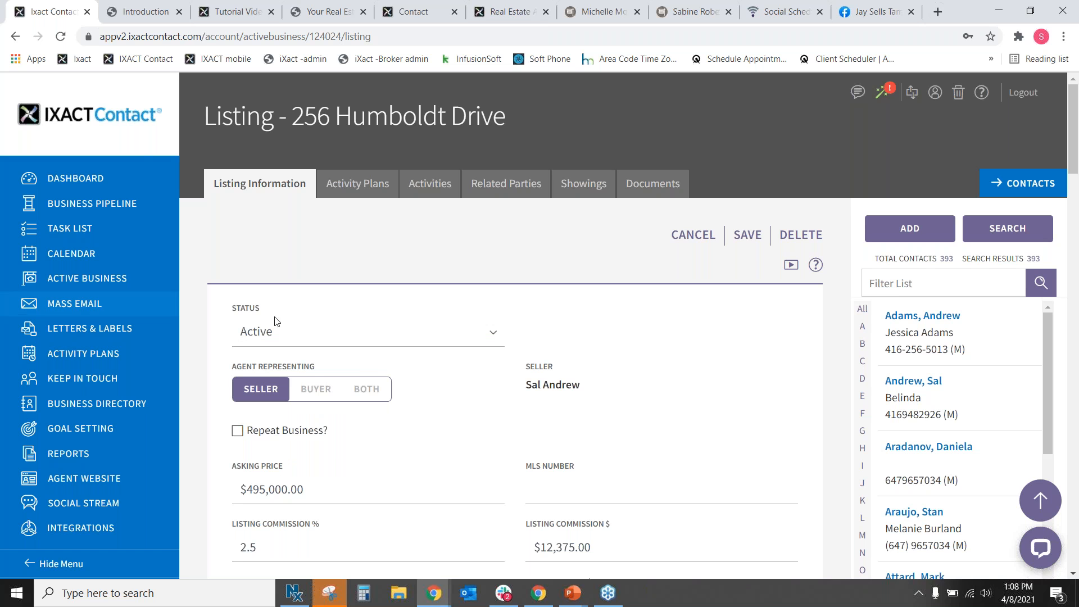
{"action": "scroll", "coordinate": [653, 344], "scroll_direction": "down", "scroll_amount": 1}
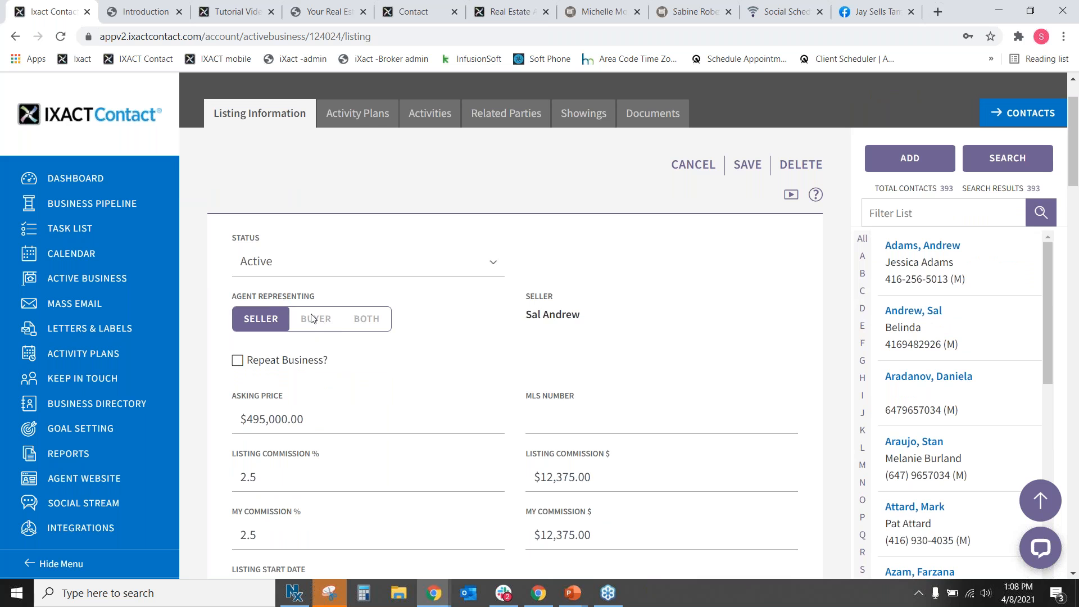
{"action": "triple_click", "coordinate": [576, 315]}
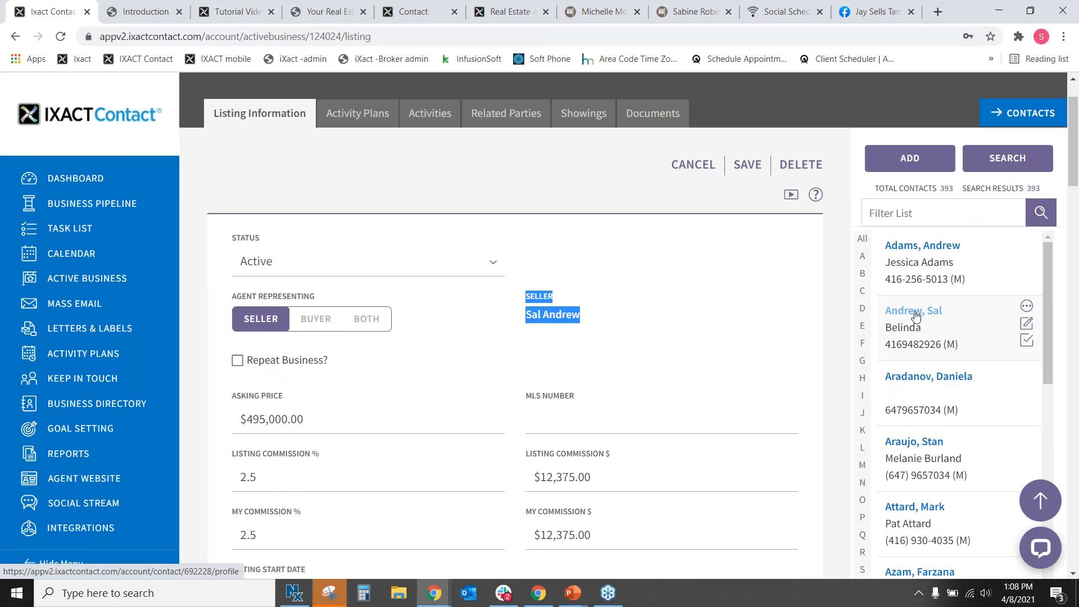
{"action": "scroll", "coordinate": [653, 278], "scroll_direction": "down", "scroll_amount": 2}
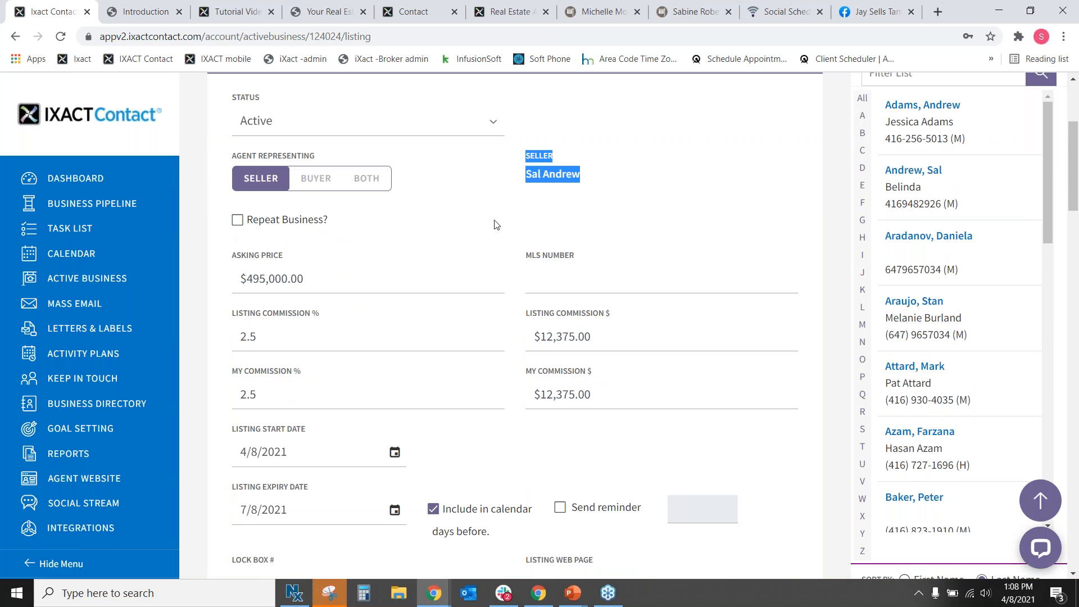
{"action": "left_click", "coordinate": [479, 234]}
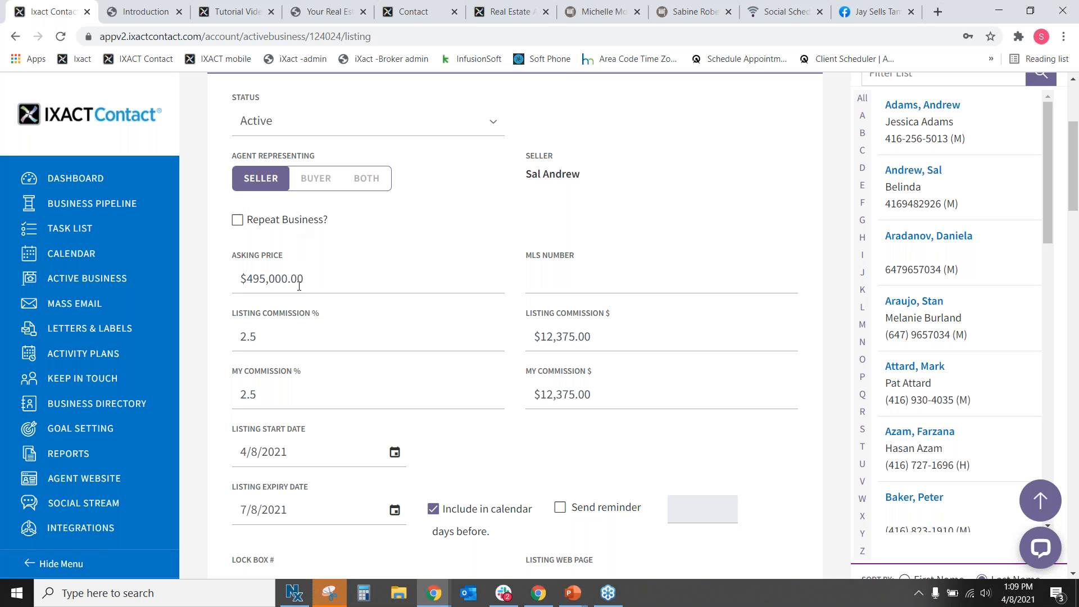
Change the listing's asking price to 895000.
{"action": "left_click", "coordinate": [379, 288]}
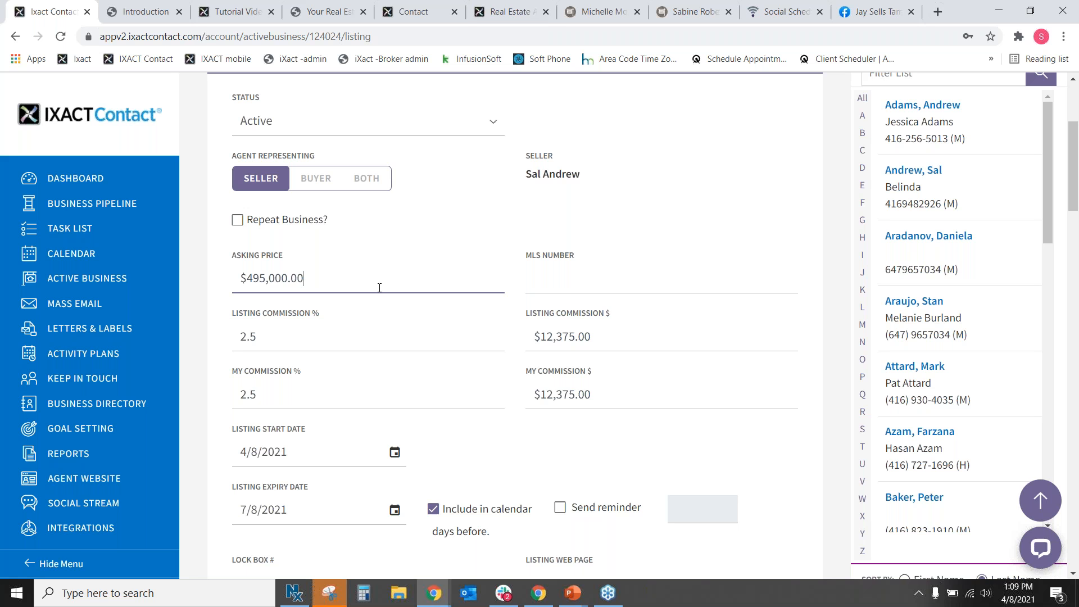
{"action": "left_click", "coordinate": [296, 338]}
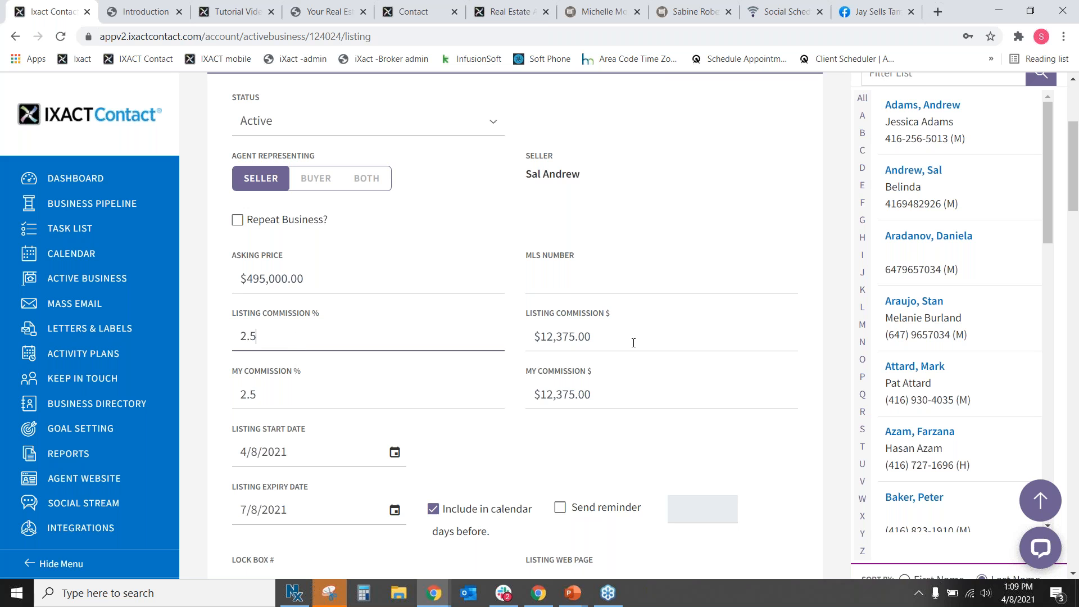
{"action": "left_click_drag", "start_coordinate": [330, 277], "coordinate": [245, 277]}
{"action": "type", "text": "8"}
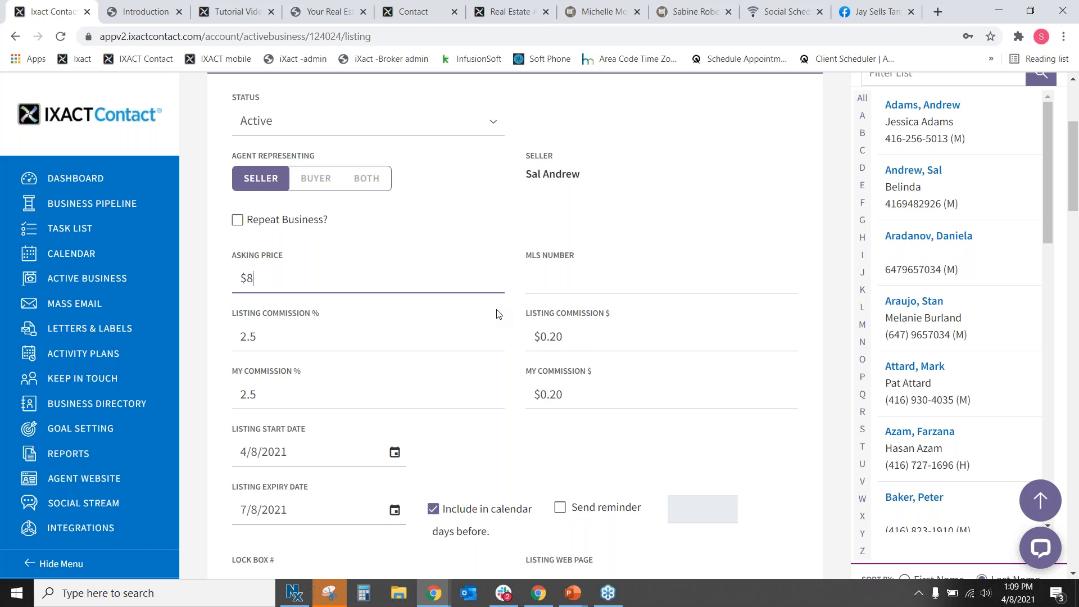
{"action": "type", "text": "95000"}
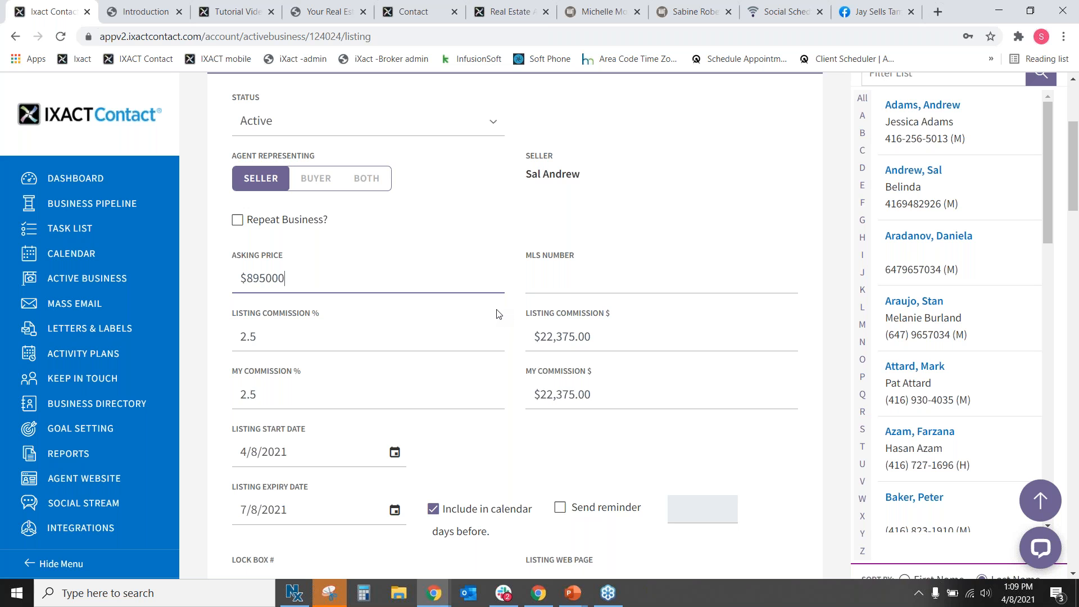
{"action": "left_click", "coordinate": [628, 441]}
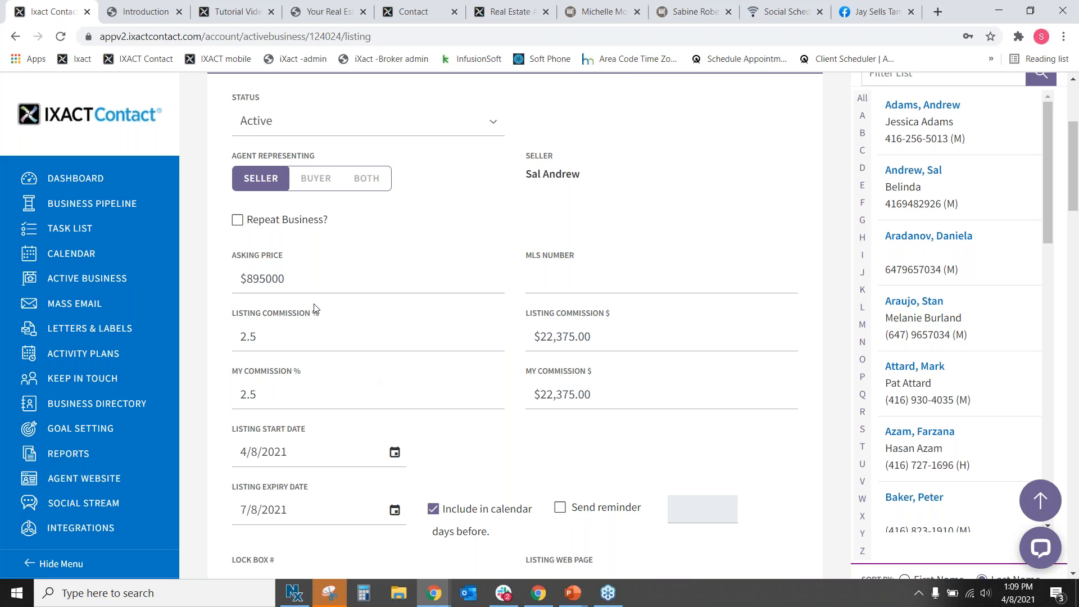
Step through MLS number, commissions, expiry reminder (left off), lock box, web page and notes.
{"action": "left_click", "coordinate": [632, 287]}
{"action": "left_click", "coordinate": [258, 337]}
{"action": "left_click", "coordinate": [262, 402]}
{"action": "scroll", "coordinate": [569, 421], "scroll_direction": "down", "scroll_amount": 2}
{"action": "scroll", "coordinate": [475, 317], "scroll_direction": "down", "scroll_amount": 1}
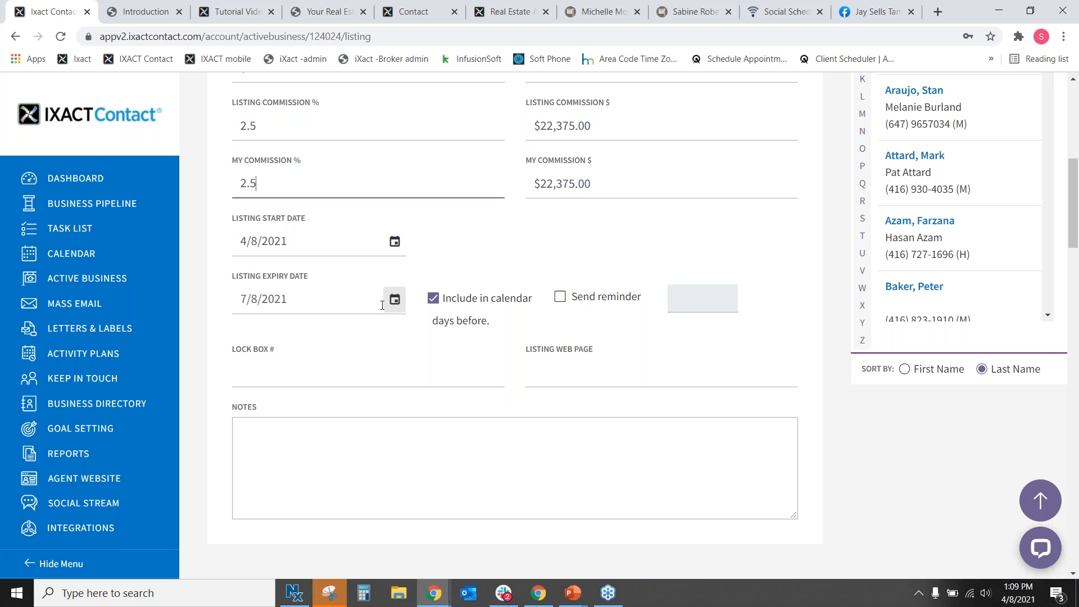
{"action": "left_click", "coordinate": [563, 301]}
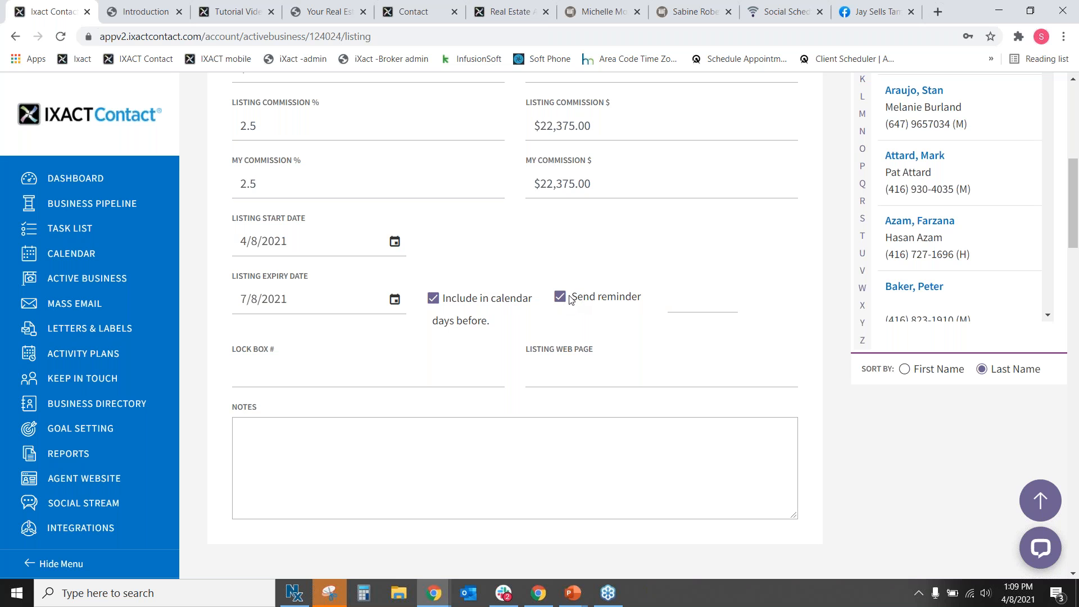
{"action": "left_click", "coordinate": [562, 300]}
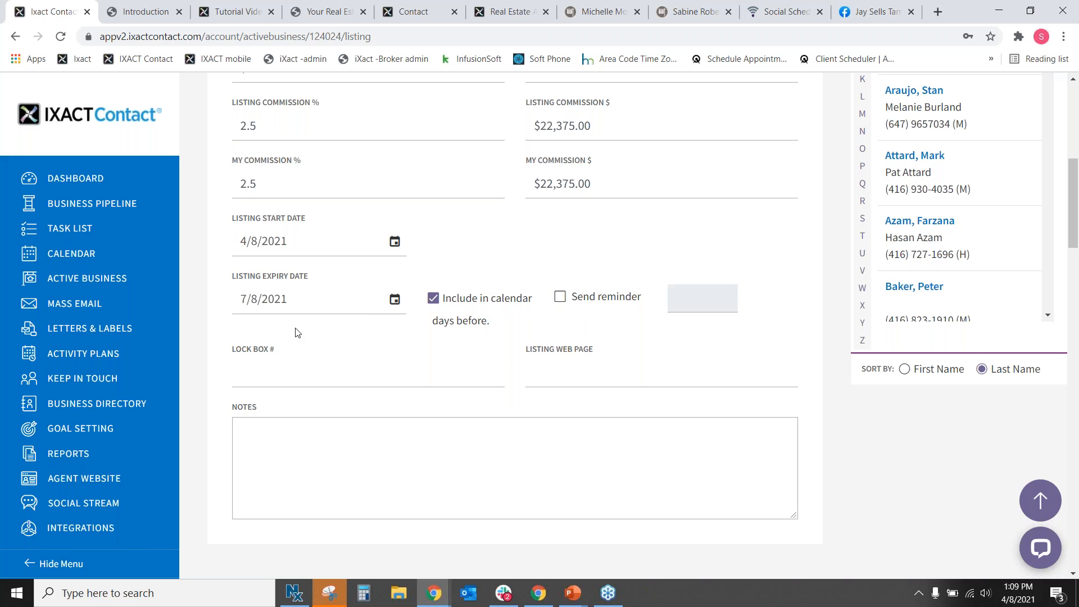
{"action": "left_click", "coordinate": [289, 373]}
{"action": "left_click", "coordinate": [562, 365]}
{"action": "left_click", "coordinate": [461, 461]}
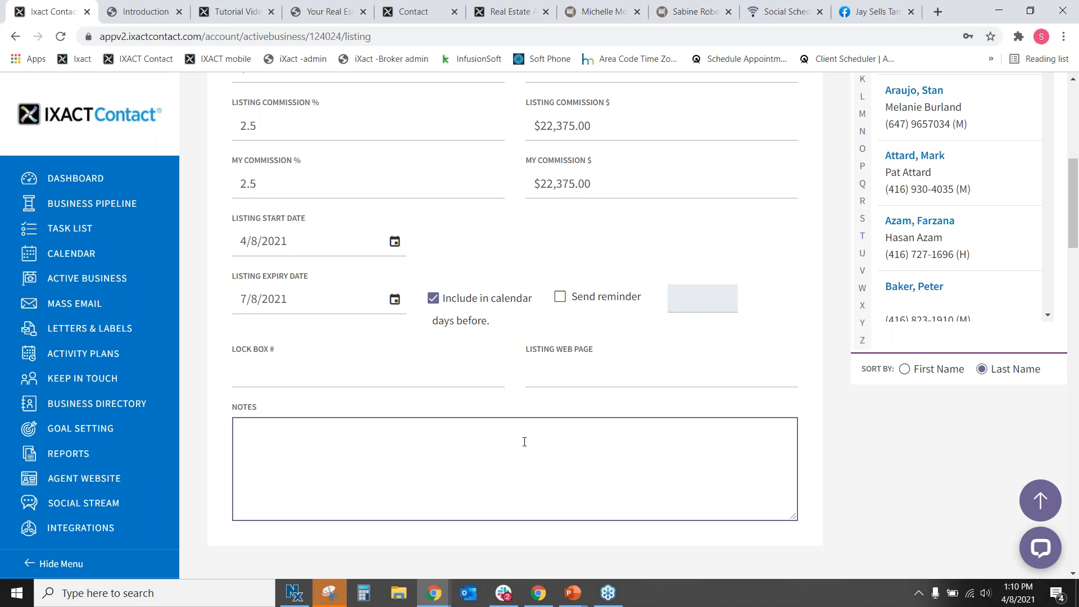
{"action": "scroll", "coordinate": [472, 366], "scroll_direction": "down", "scroll_amount": 5}
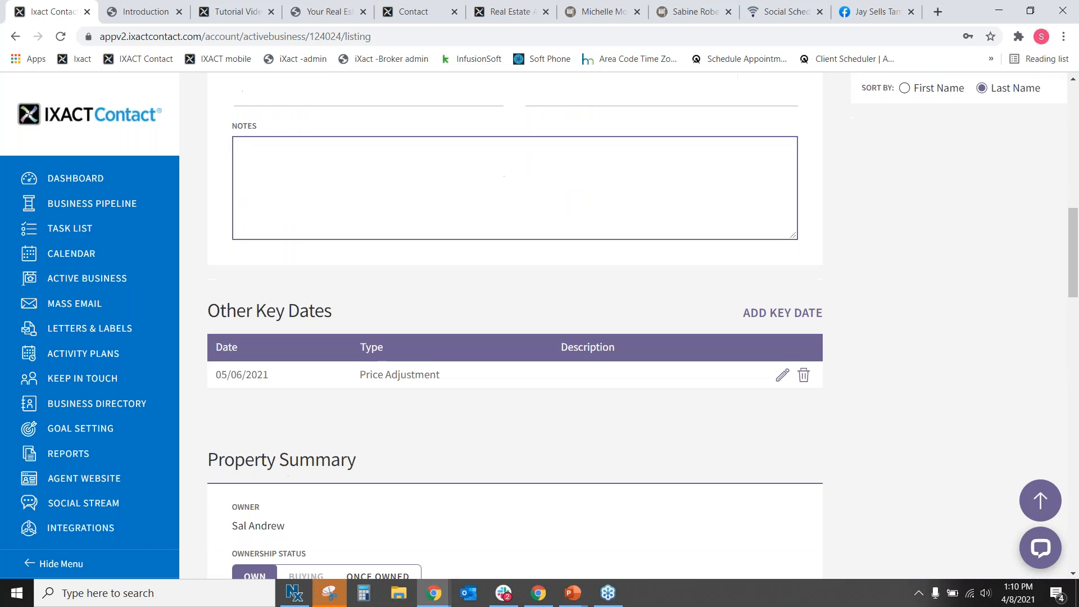
{"action": "left_click_drag", "start_coordinate": [209, 308], "coordinate": [434, 312]}
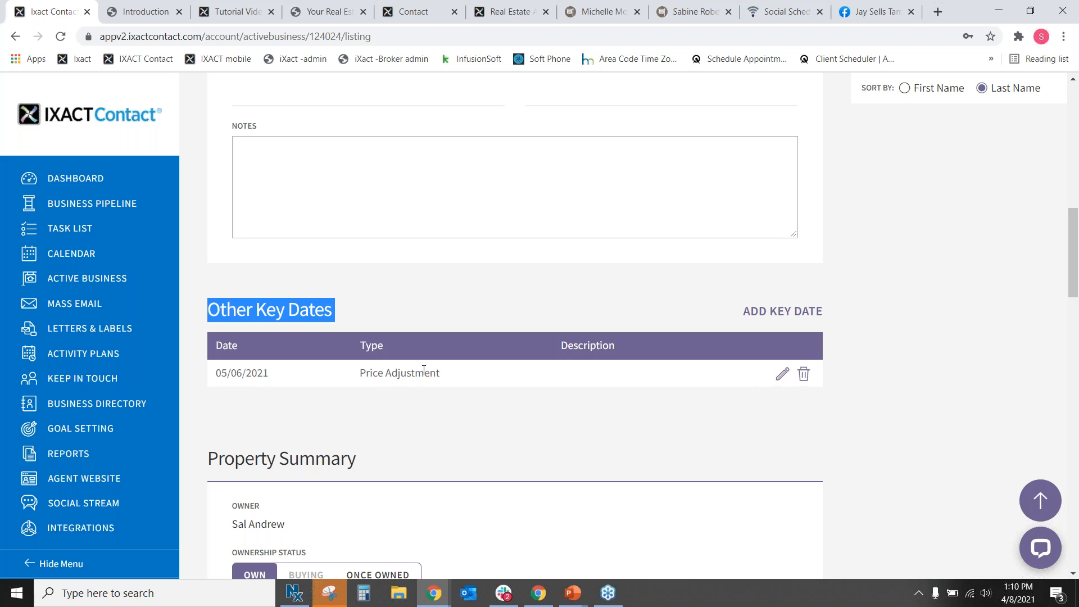
{"action": "left_click_drag", "start_coordinate": [444, 375], "coordinate": [346, 365]}
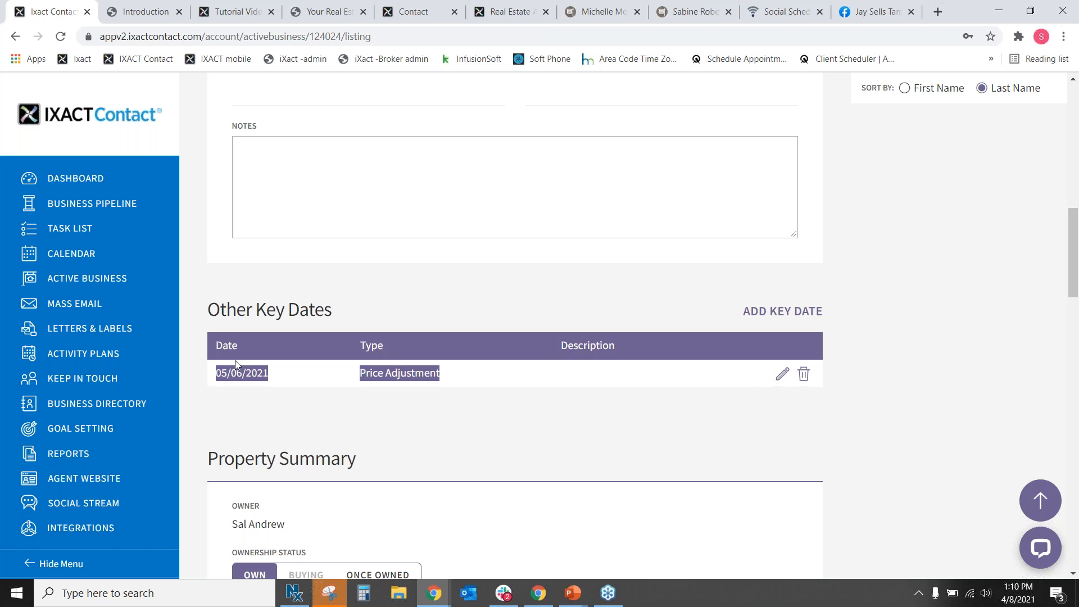
{"action": "left_click", "coordinate": [458, 370]}
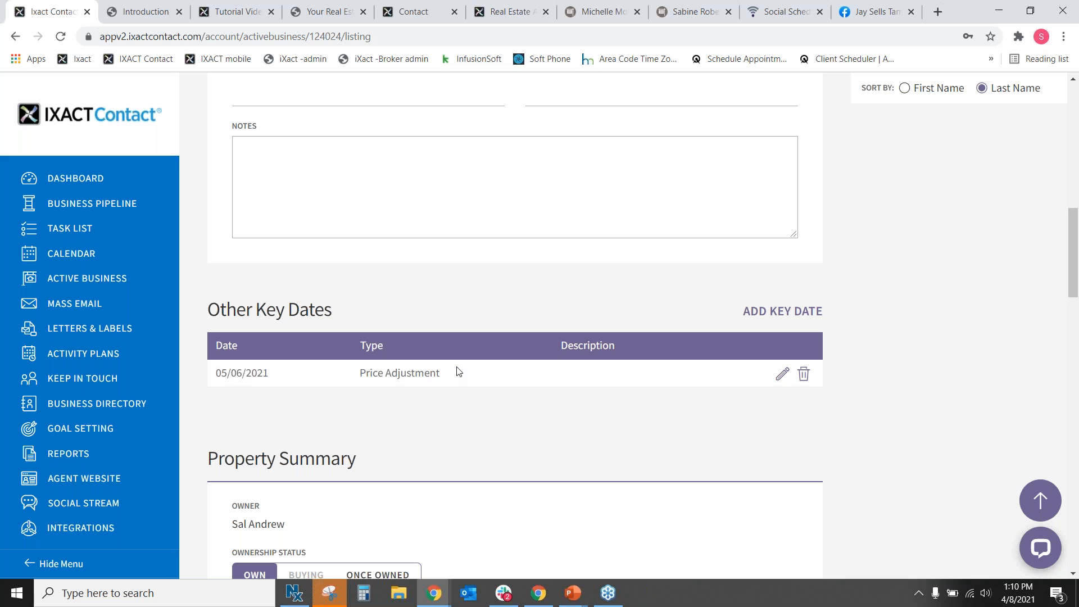
{"action": "scroll", "coordinate": [467, 350], "scroll_direction": "down", "scroll_amount": 2}
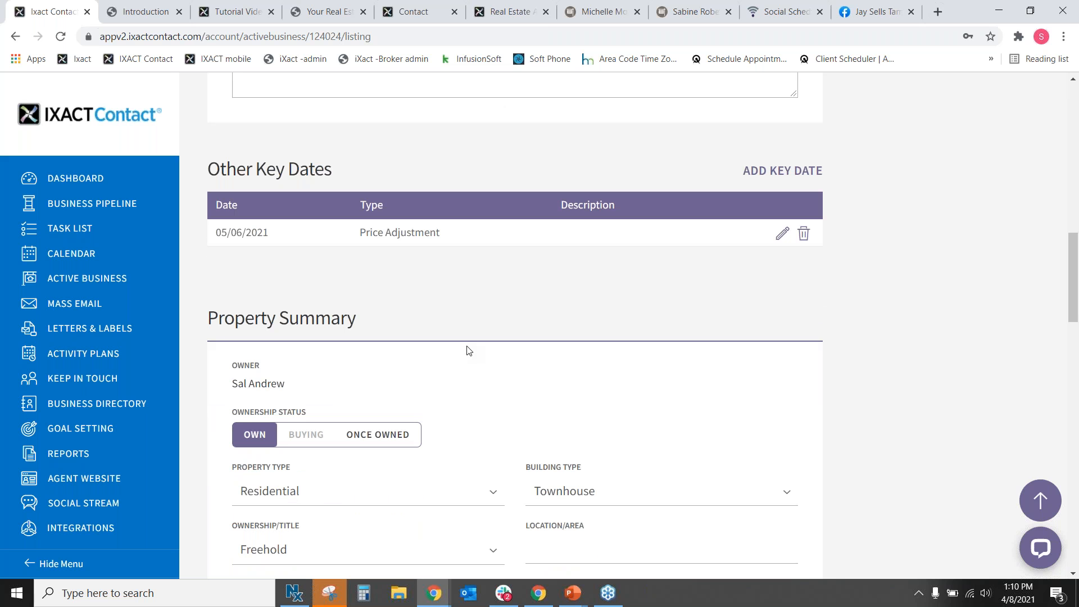
{"action": "scroll", "coordinate": [480, 305], "scroll_direction": "down", "scroll_amount": 3}
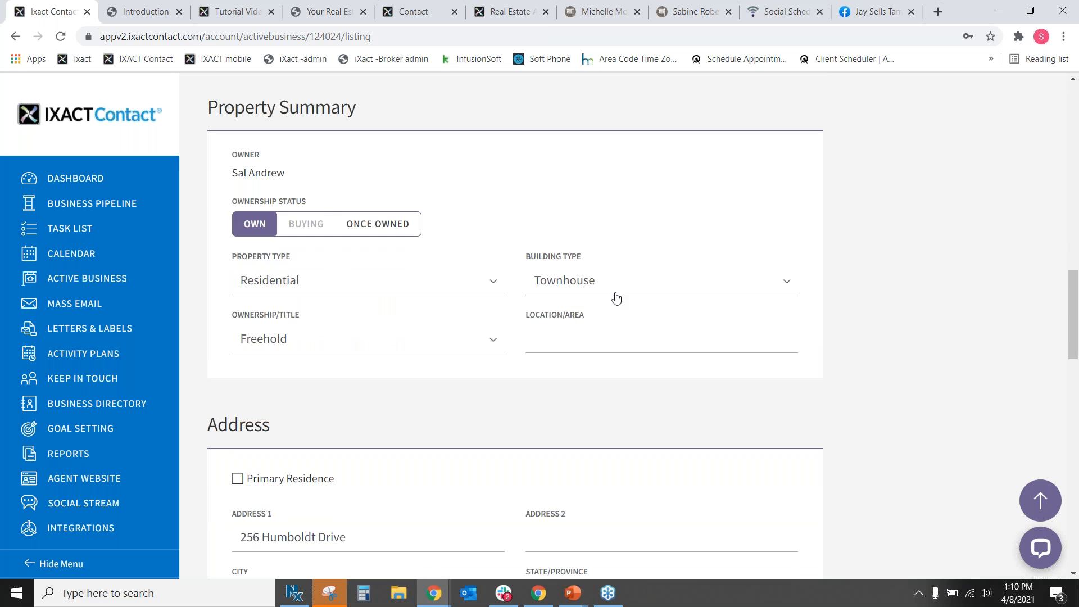
{"action": "scroll", "coordinate": [615, 296], "scroll_direction": "down", "scroll_amount": 4}
{"action": "scroll", "coordinate": [467, 340], "scroll_direction": "down", "scroll_amount": 6}
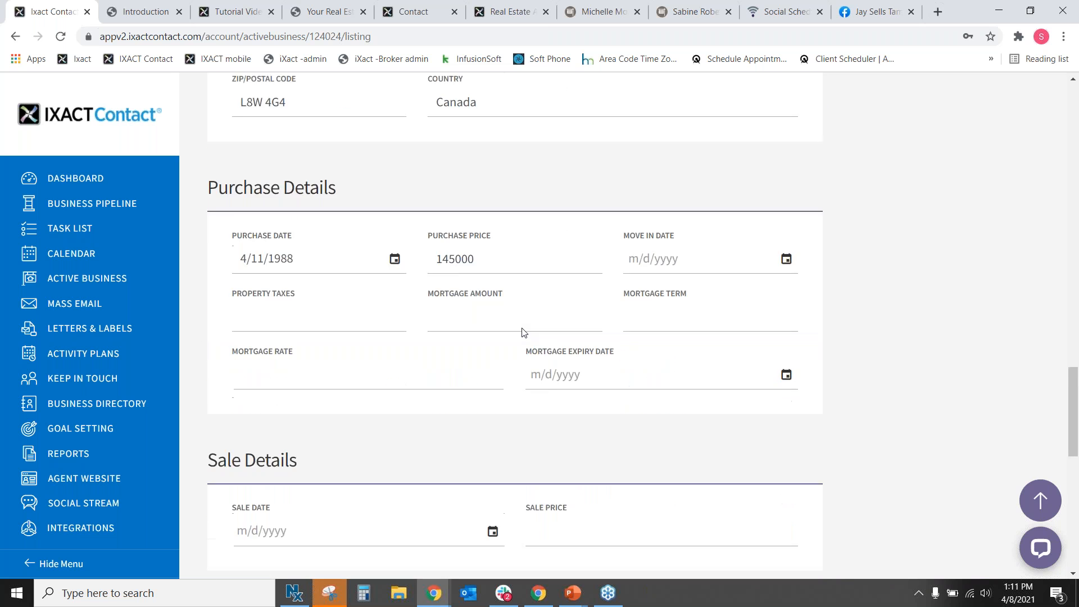
{"action": "scroll", "coordinate": [793, 286], "scroll_direction": "up", "scroll_amount": 3}
{"action": "scroll", "coordinate": [792, 287], "scroll_direction": "up", "scroll_amount": 15}
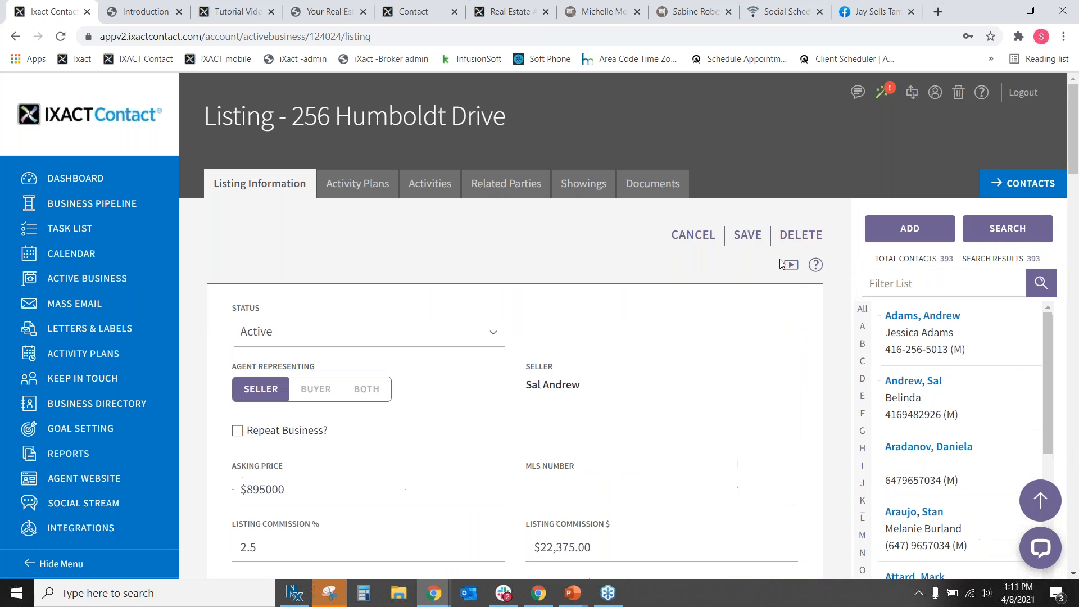
{"action": "left_click", "coordinate": [759, 235]}
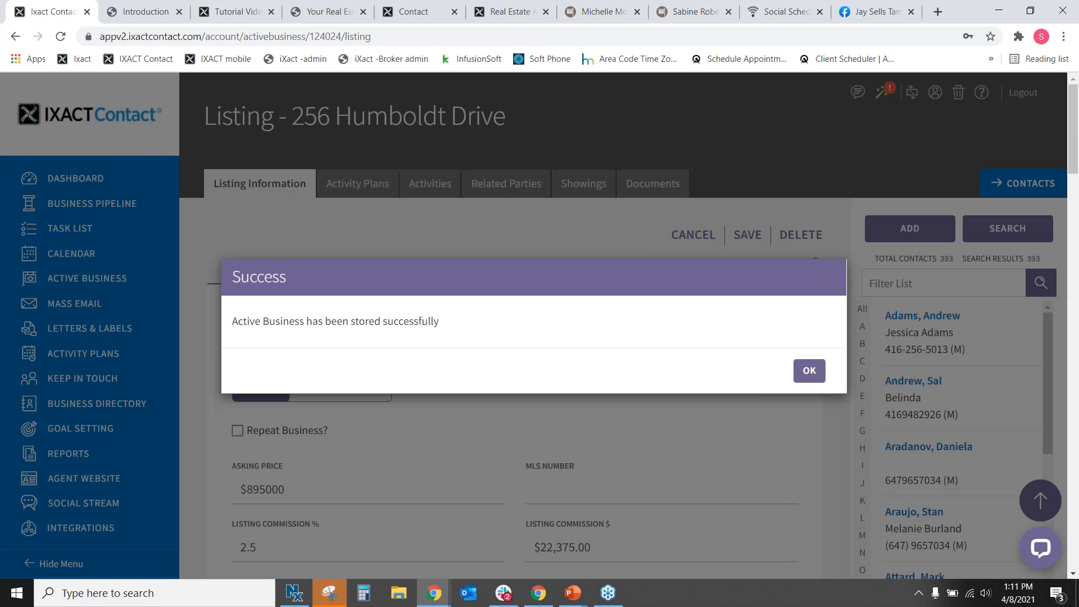
{"action": "left_click", "coordinate": [809, 370]}
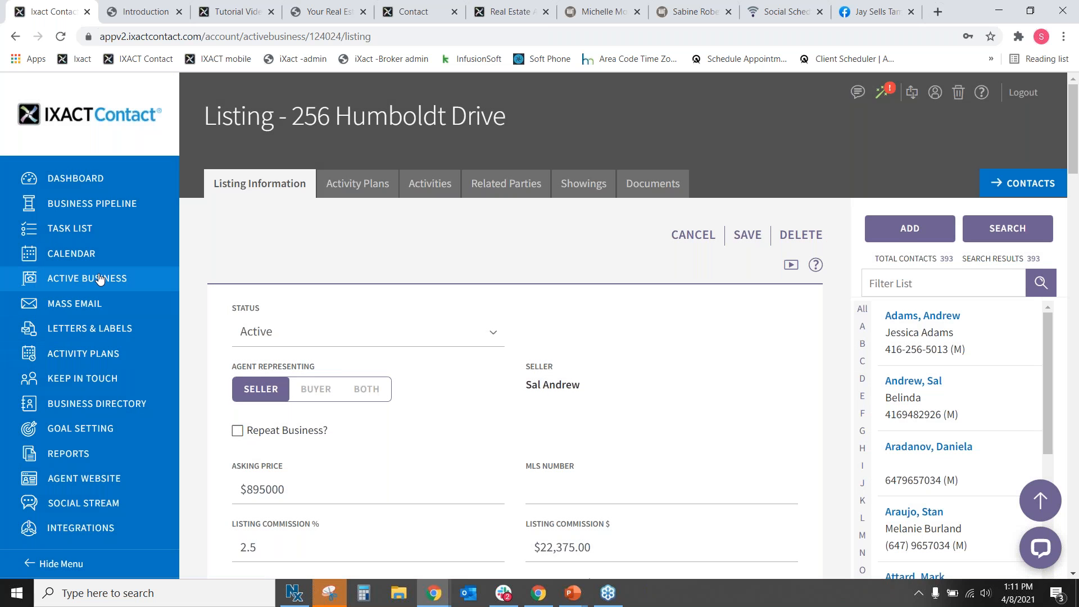
{"action": "left_click", "coordinate": [135, 279]}
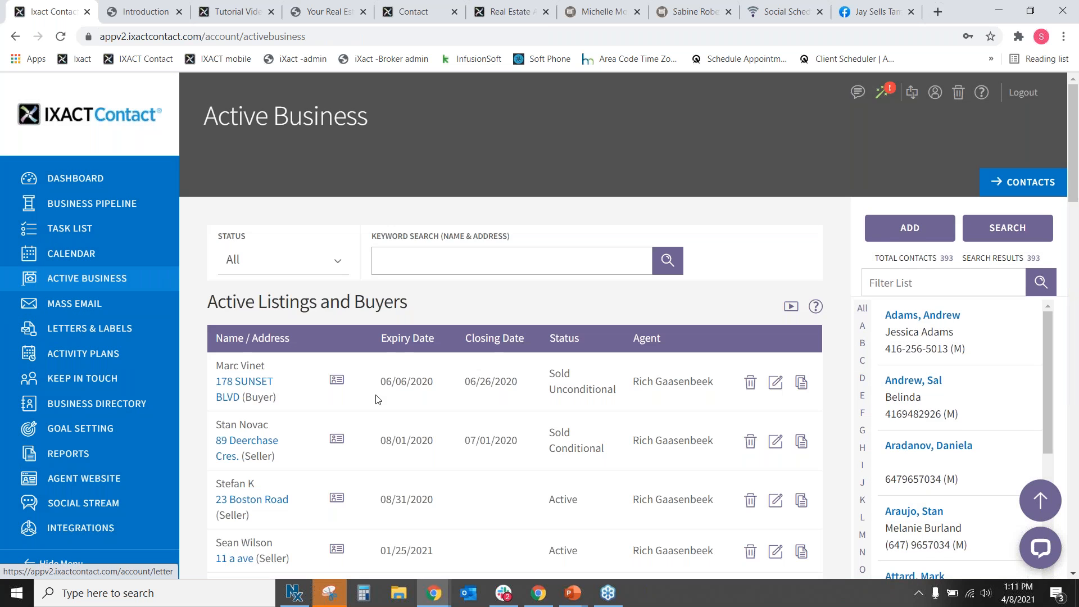
{"action": "scroll", "coordinate": [380, 390], "scroll_direction": "down", "scroll_amount": 2}
{"action": "scroll", "coordinate": [380, 390], "scroll_direction": "down", "scroll_amount": 3}
{"action": "left_click_drag", "start_coordinate": [287, 449], "coordinate": [205, 412]}
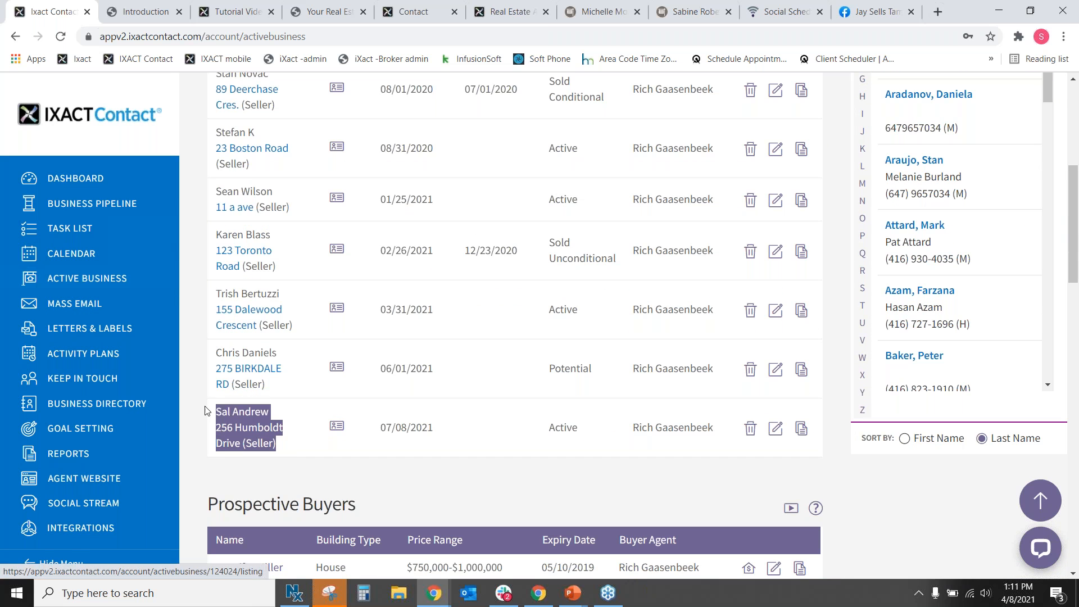
{"action": "left_click", "coordinate": [236, 431]}
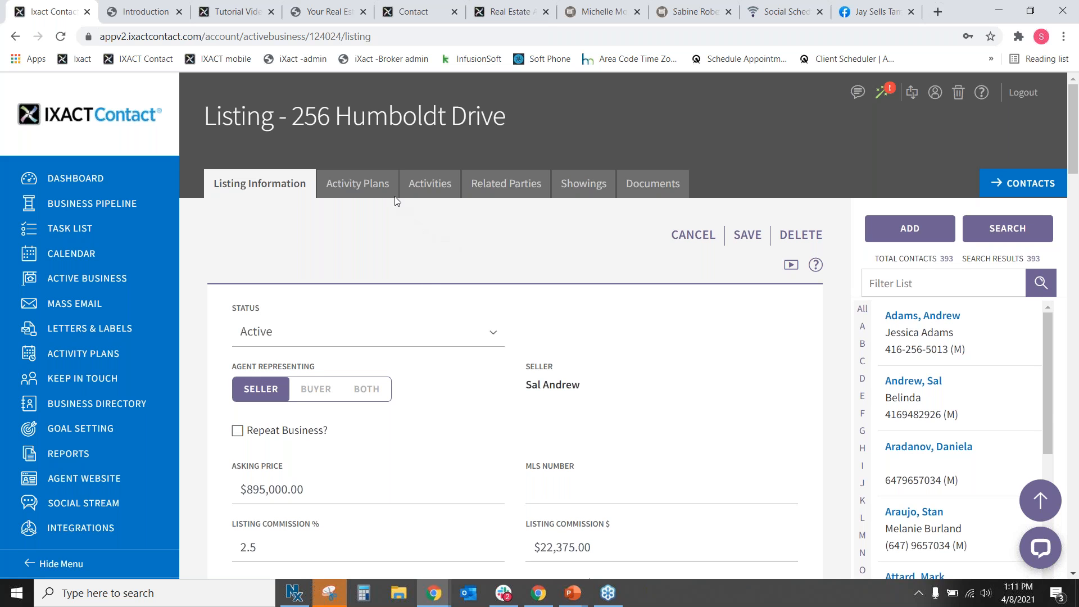
Assign the 3 Month New Listing Plan to the listing and continue to its tasks.
{"action": "left_click", "coordinate": [368, 186]}
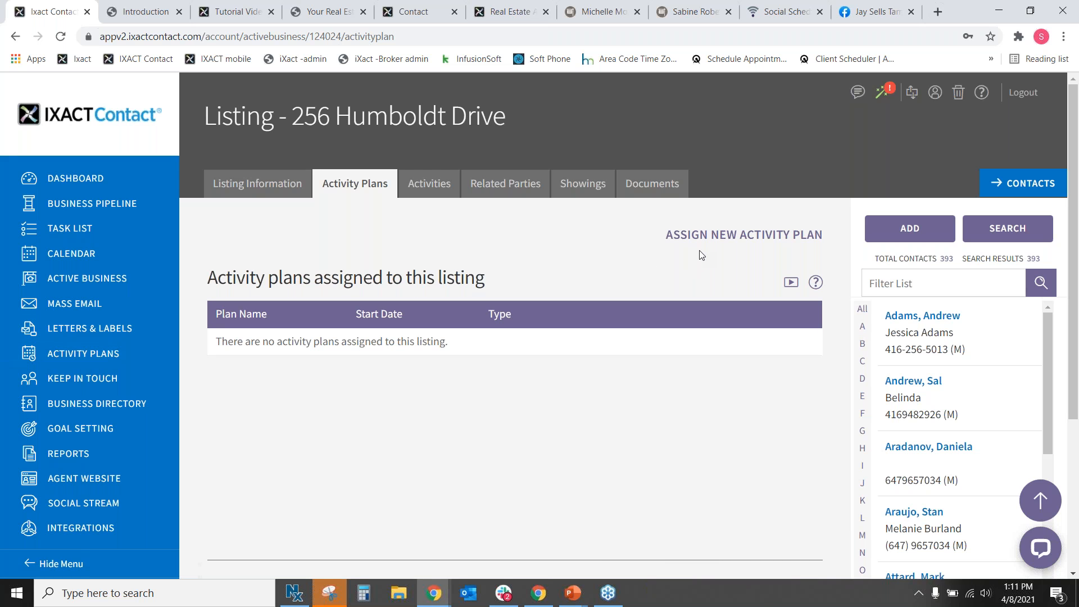
{"action": "left_click", "coordinate": [728, 236]}
{"action": "scroll", "coordinate": [551, 284], "scroll_direction": "down", "scroll_amount": 5}
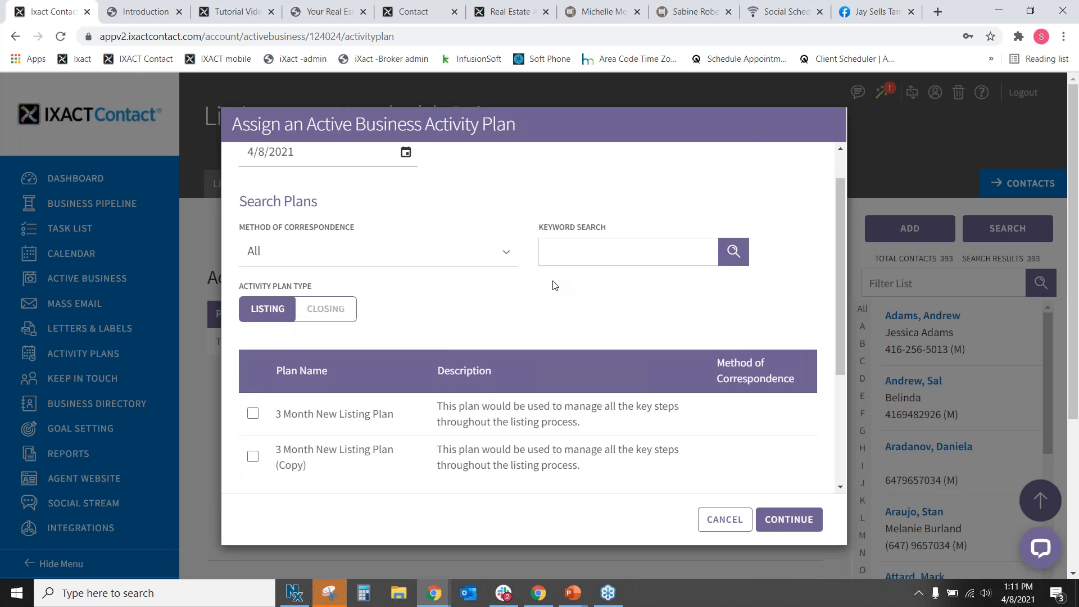
{"action": "left_click", "coordinate": [253, 318]}
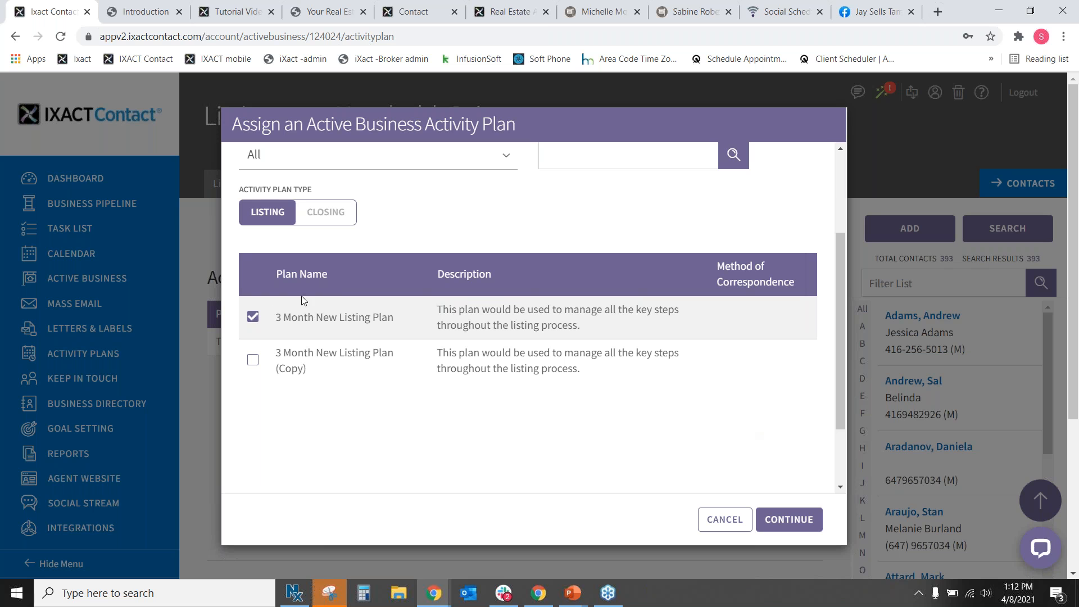
{"action": "left_click", "coordinate": [782, 524]}
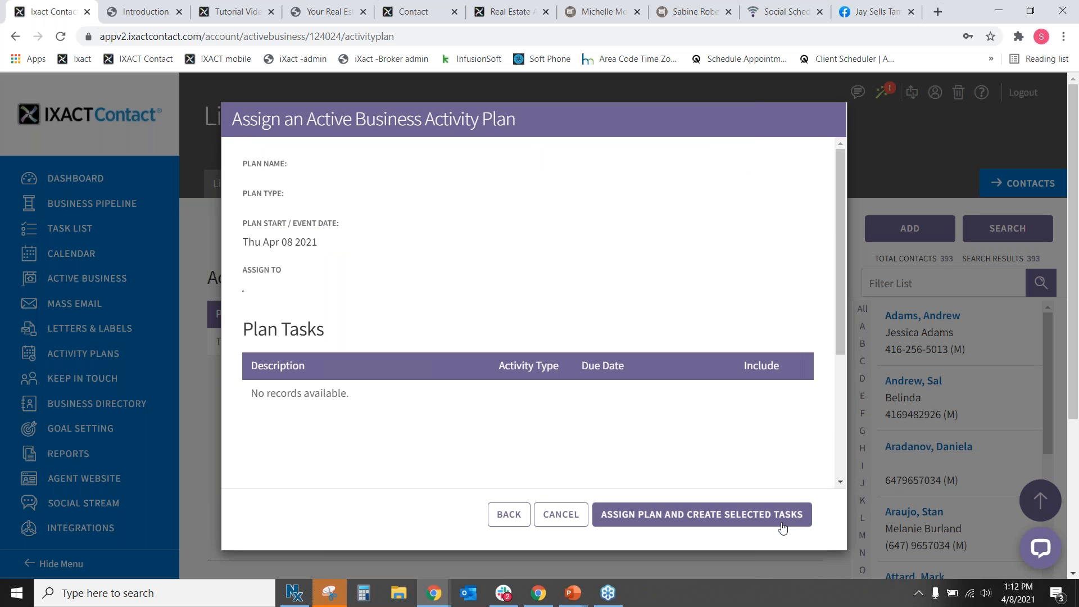
Review the 51 plan tasks and assign the 3 Month New Listing Plan starting Apr 8, 2021.
{"action": "scroll", "coordinate": [798, 315], "scroll_direction": "down", "scroll_amount": 3}
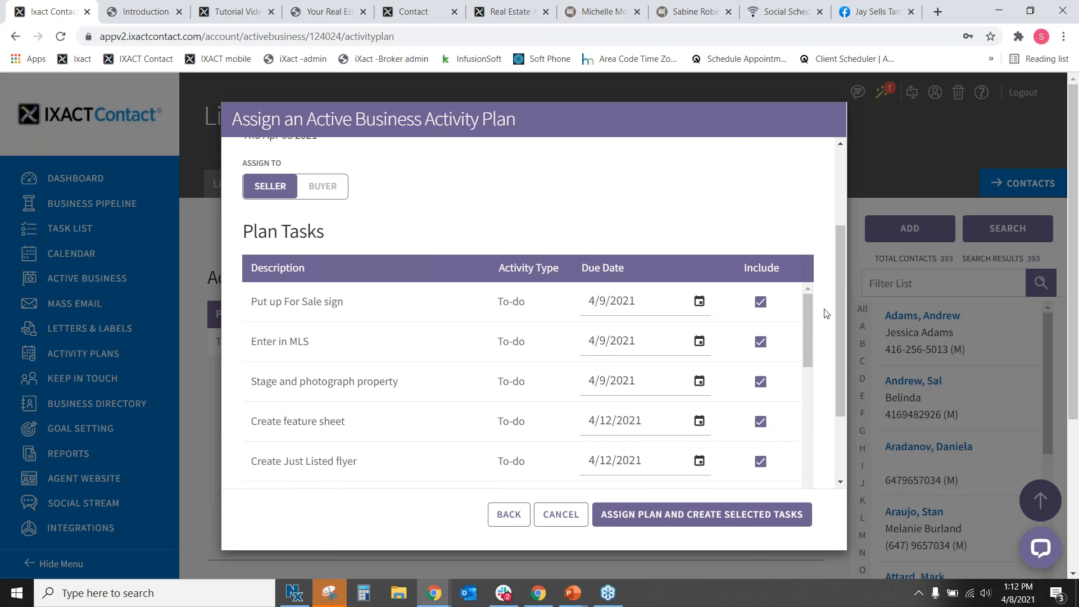
{"action": "scroll", "coordinate": [823, 312], "scroll_direction": "down", "scroll_amount": 1}
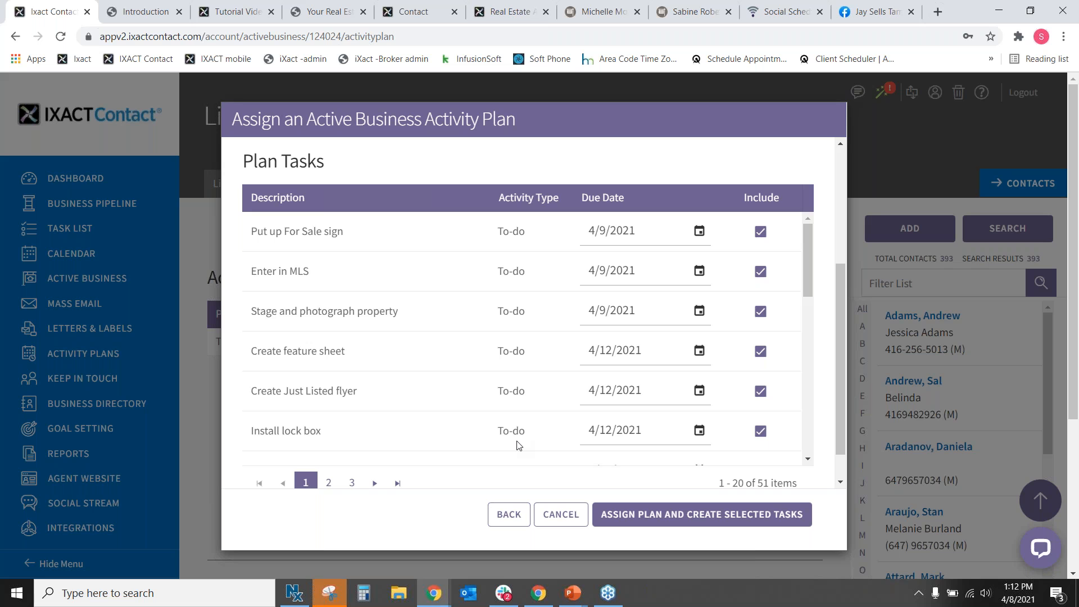
{"action": "left_click_drag", "start_coordinate": [749, 481], "coordinate": [748, 482]}
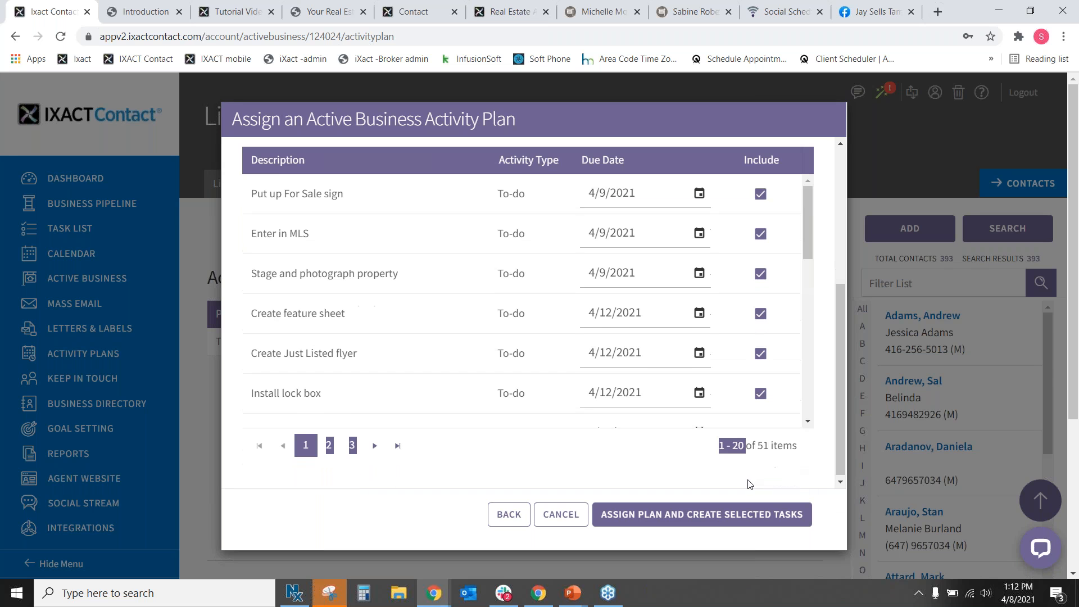
{"action": "left_click", "coordinate": [767, 442]}
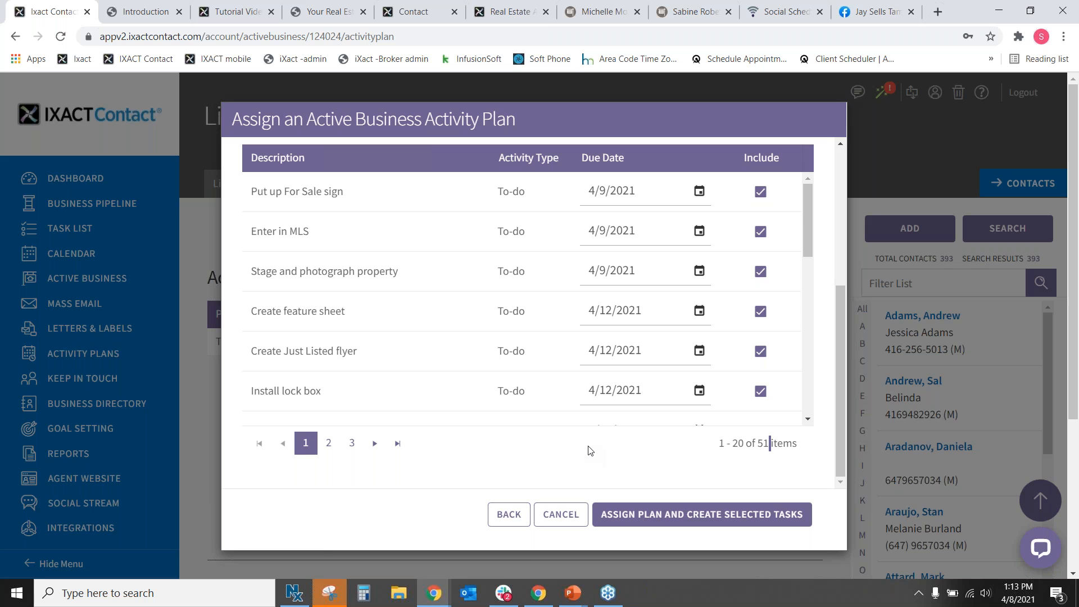
{"action": "left_click", "coordinate": [704, 524]}
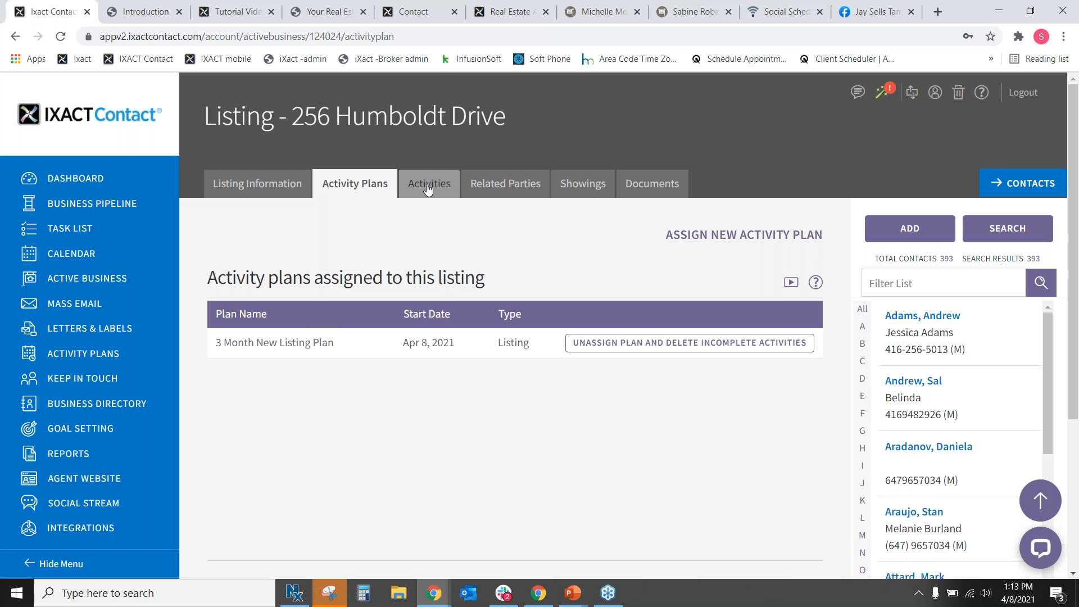
Show the listing's pending activities, starting with 'Put up For Sale sign' due 04/09/2021.
{"action": "left_click", "coordinate": [430, 193]}
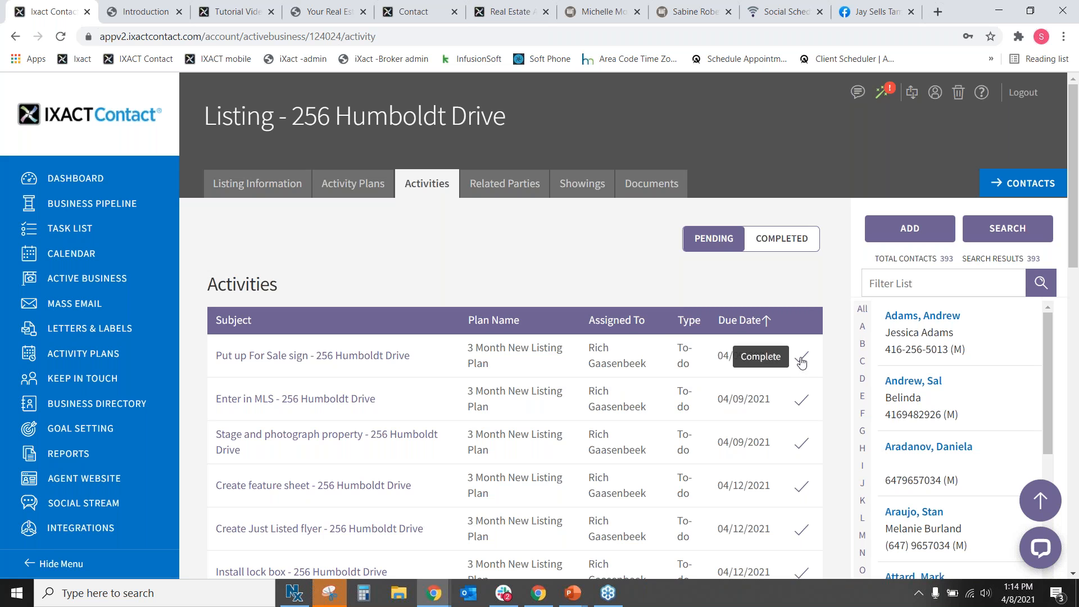
{"action": "left_click_drag", "start_coordinate": [773, 356], "coordinate": [713, 355]}
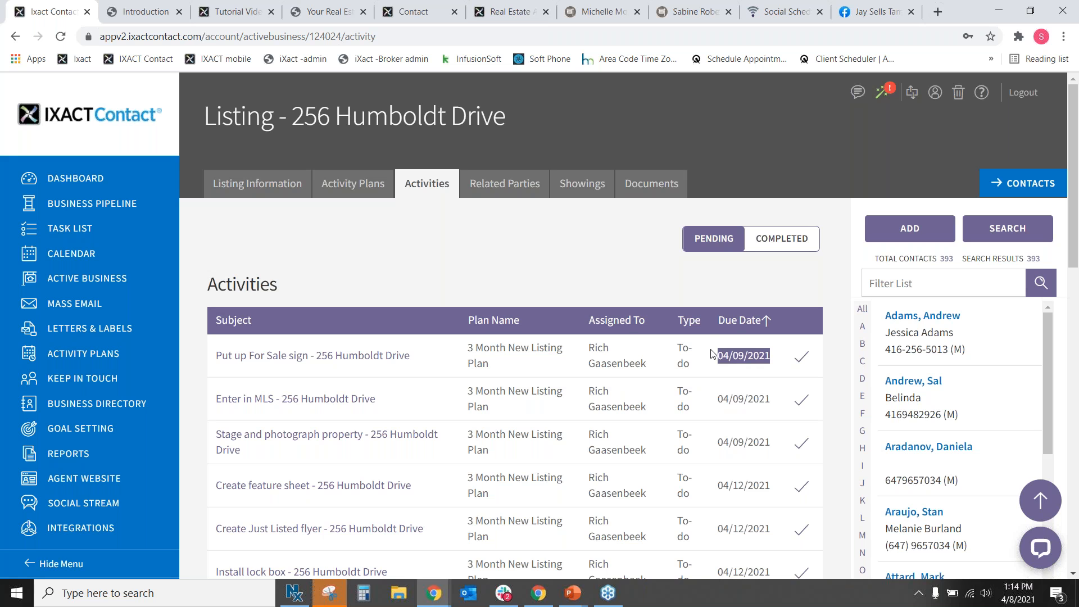
Mark the Enter in MLS task complete and check it under Completed activities.
{"action": "left_click", "coordinate": [802, 408]}
{"action": "left_click", "coordinate": [748, 372]}
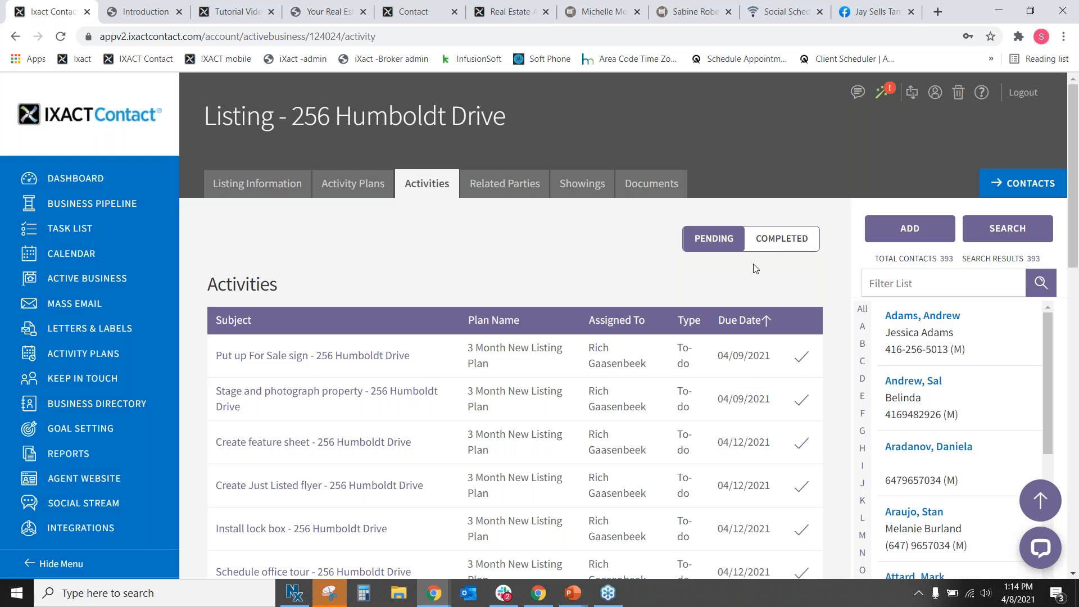
{"action": "left_click", "coordinate": [780, 239]}
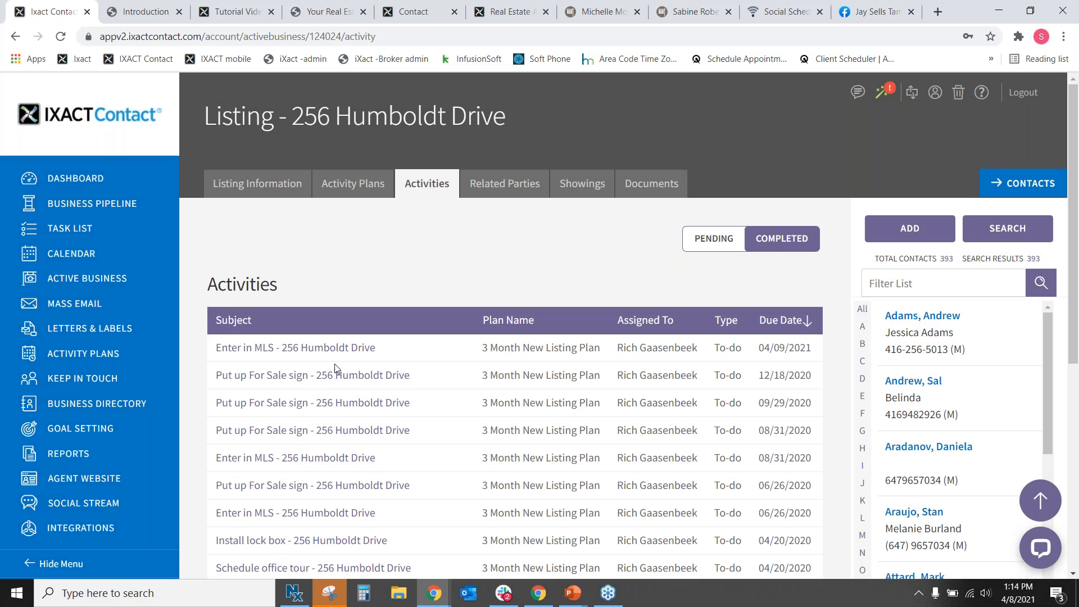
{"action": "left_click_drag", "start_coordinate": [213, 352], "coordinate": [826, 349]}
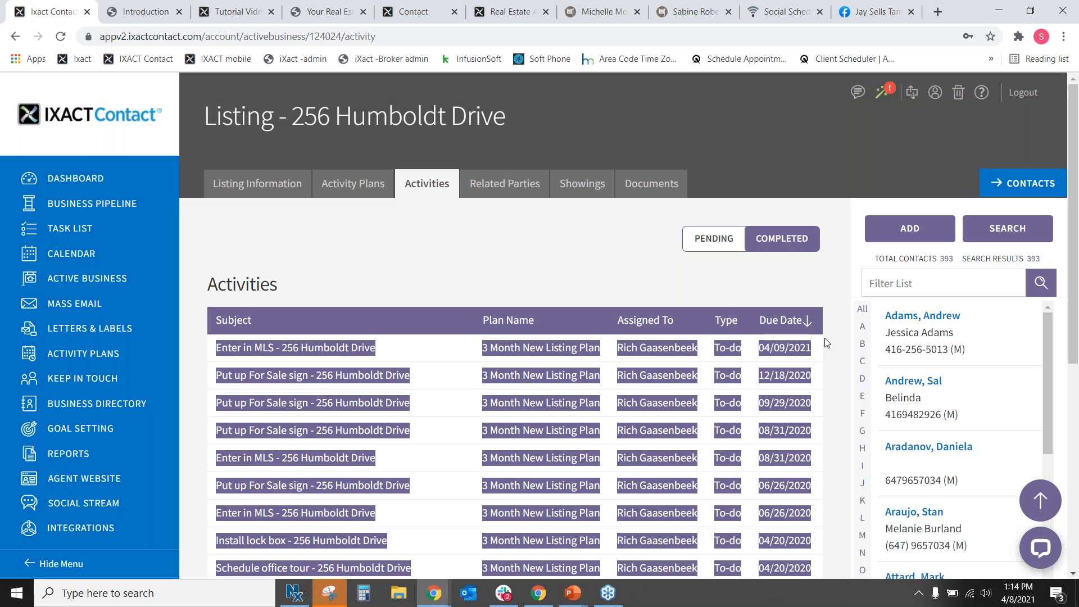
Review the completed Enter in MLS row, switch back to Pending, and return to the Dashboard.
{"action": "left_click", "coordinate": [826, 351]}
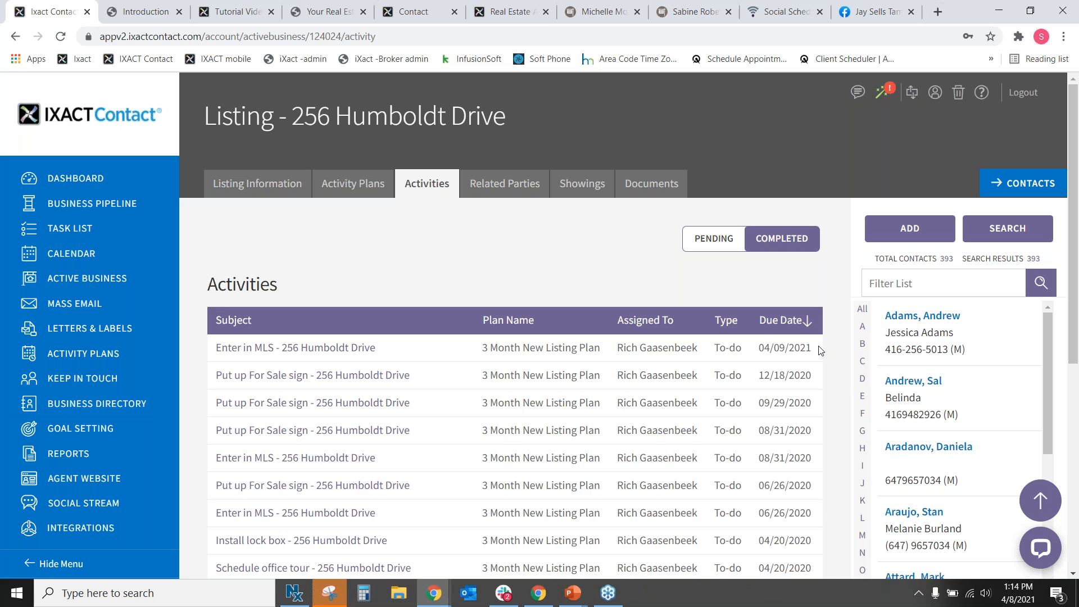
{"action": "left_click_drag", "start_coordinate": [820, 350], "coordinate": [215, 347]}
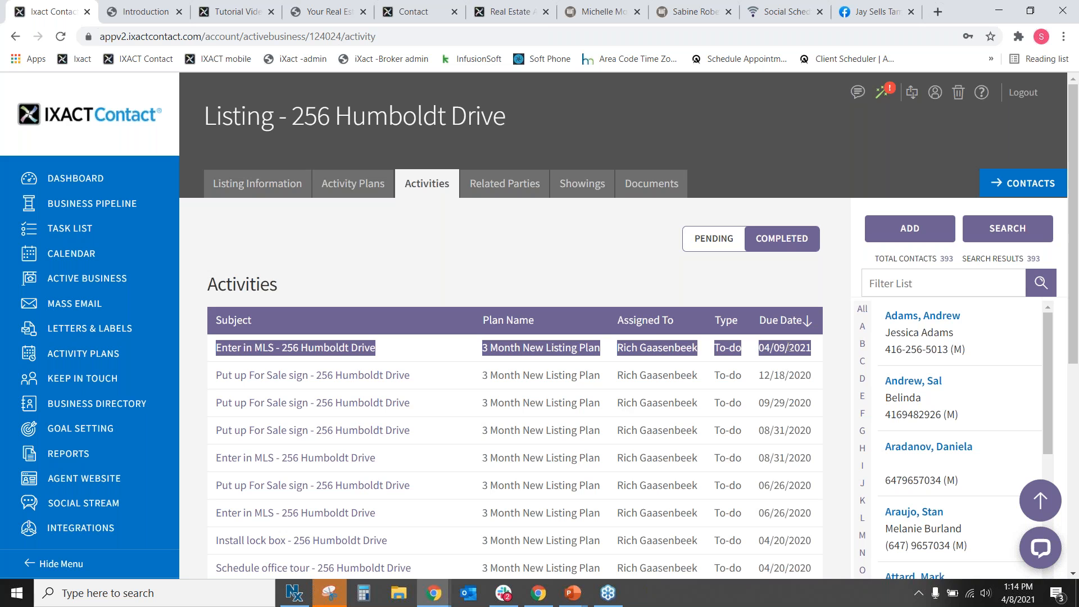
{"action": "left_click", "coordinate": [713, 237]}
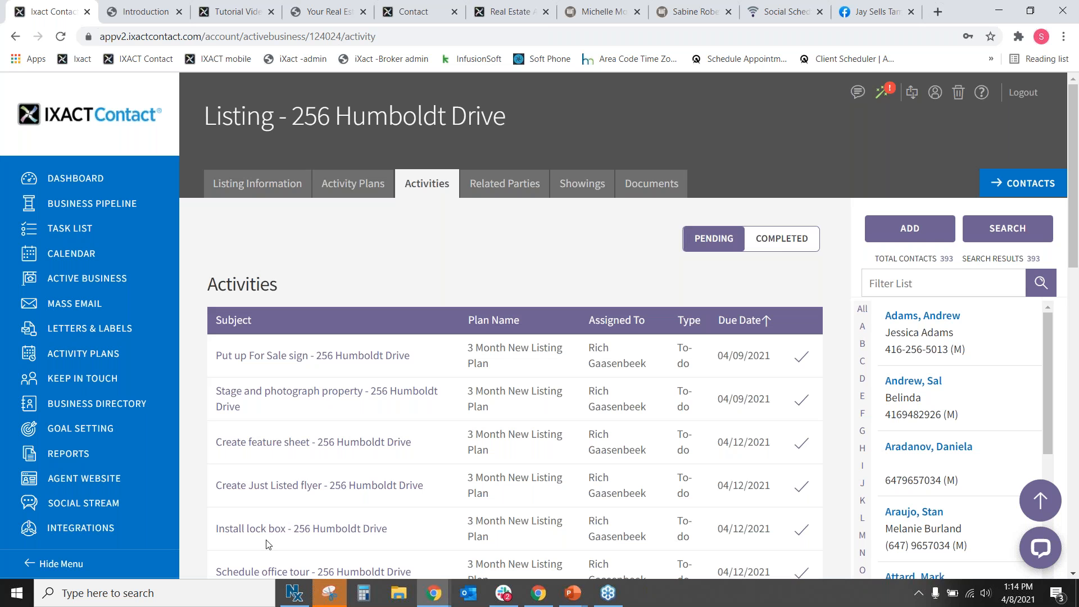
{"action": "left_click", "coordinate": [58, 184]}
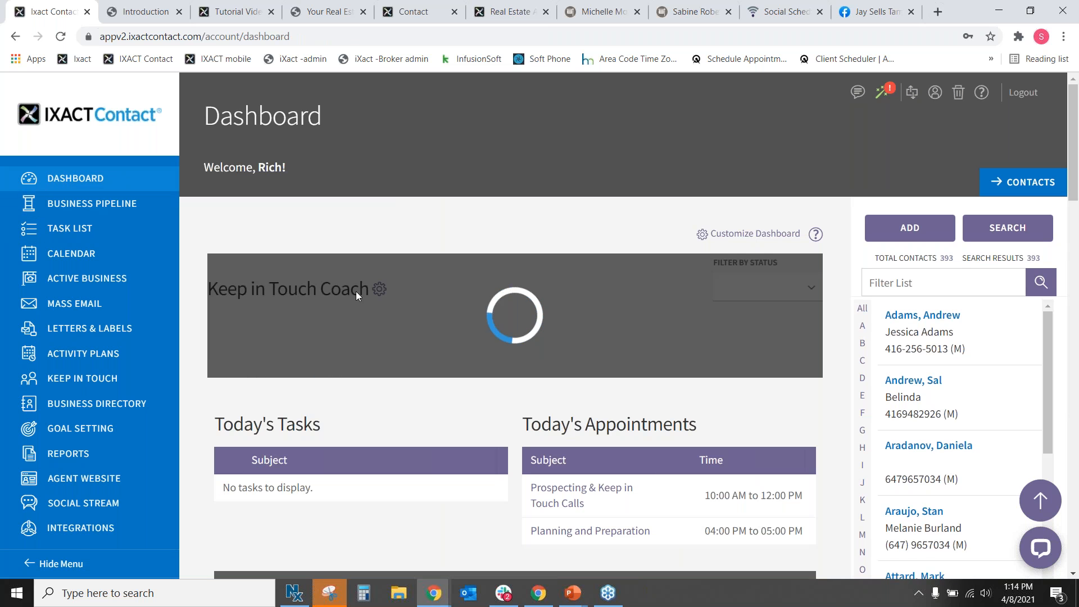
Open the incomplete Task List and view, then cancel, the Put up For Sale sign task.
{"action": "scroll", "coordinate": [370, 295], "scroll_direction": "down", "scroll_amount": 1}
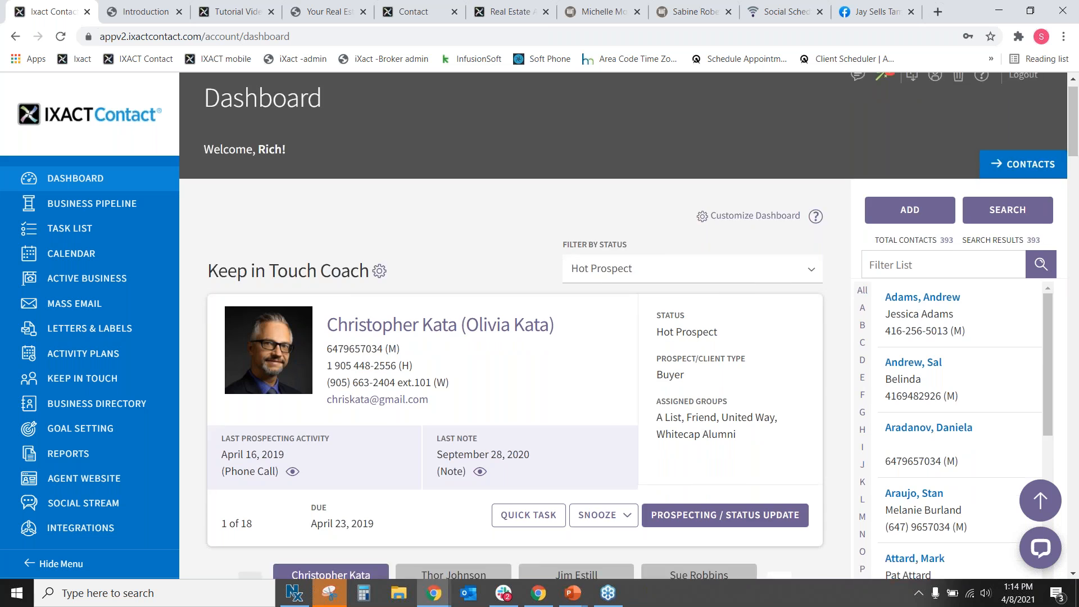
{"action": "scroll", "coordinate": [351, 403], "scroll_direction": "down", "scroll_amount": 5}
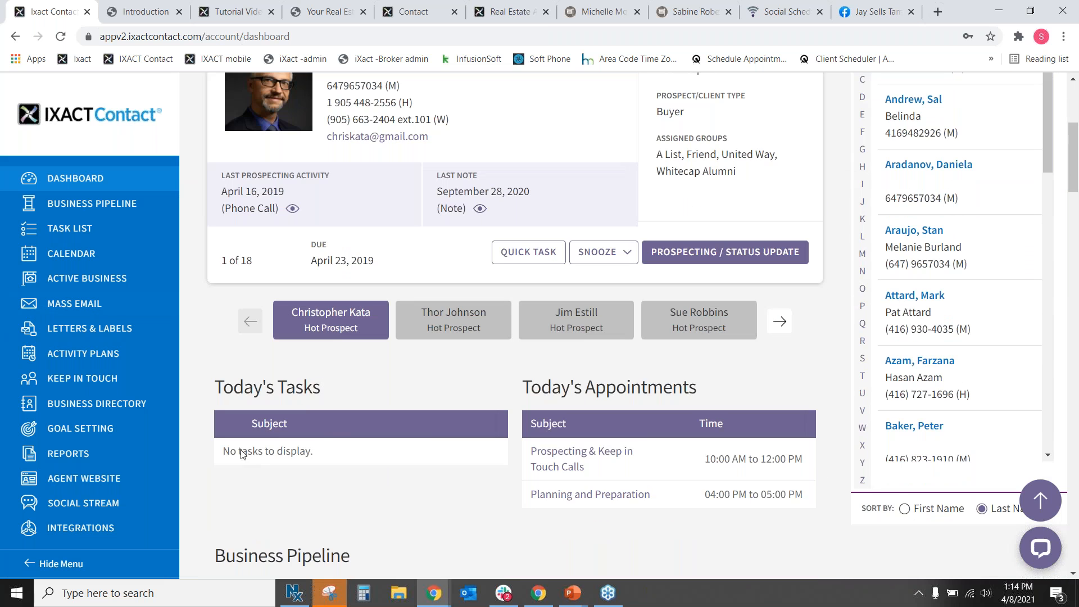
{"action": "left_click_drag", "start_coordinate": [223, 387], "coordinate": [320, 388]}
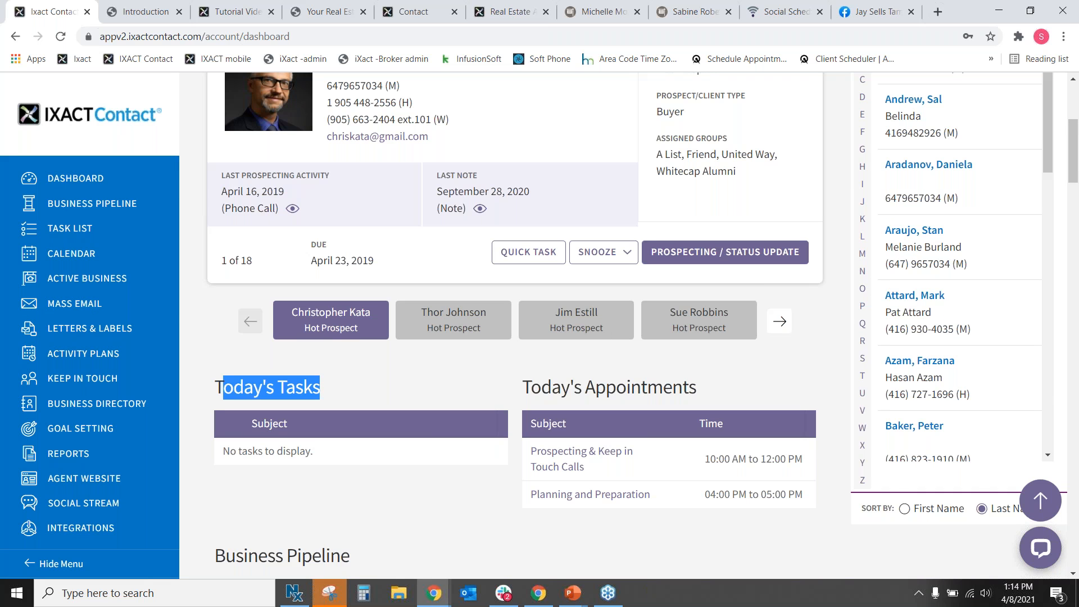
{"action": "left_click", "coordinate": [87, 228]}
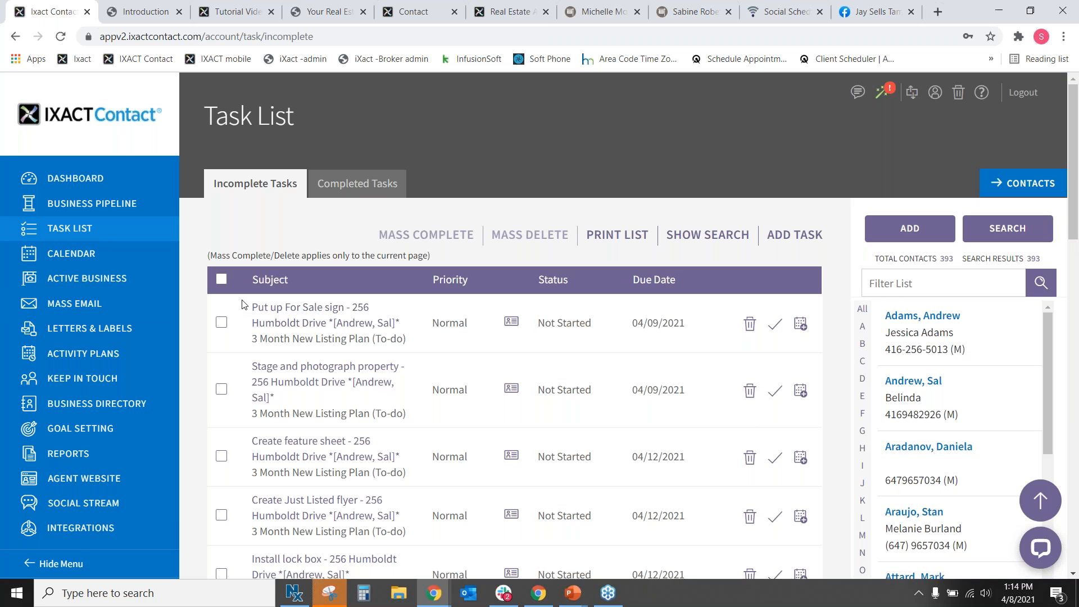
{"action": "left_click", "coordinate": [310, 328]}
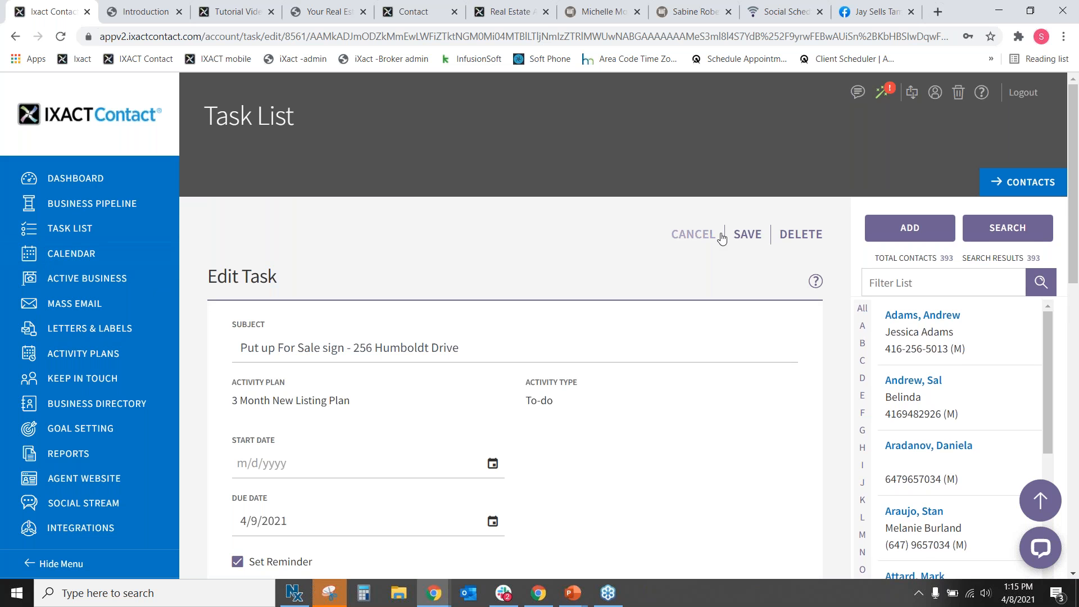
{"action": "left_click", "coordinate": [714, 234]}
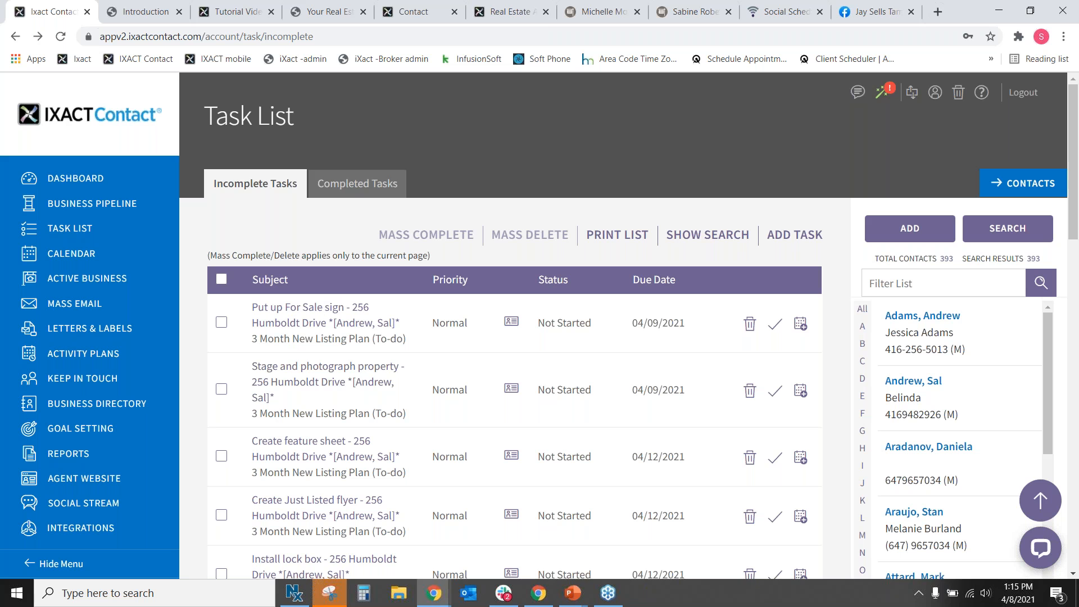
Return to the Dashboard and open Active Business with all active listings and buyers.
{"action": "left_click", "coordinate": [77, 180]}
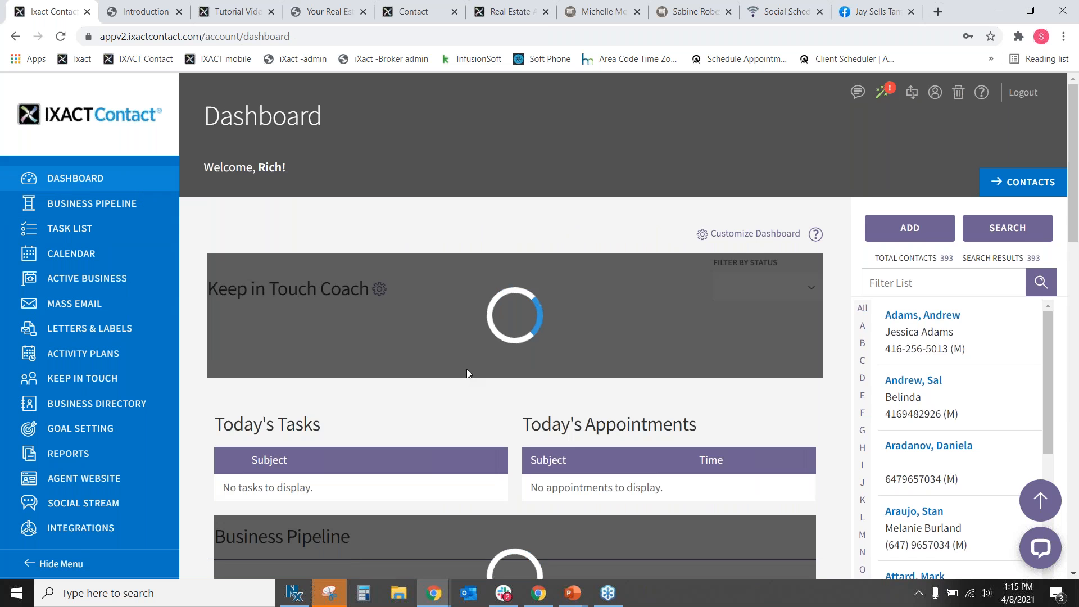
{"action": "scroll", "coordinate": [467, 369], "scroll_direction": "down", "scroll_amount": 3}
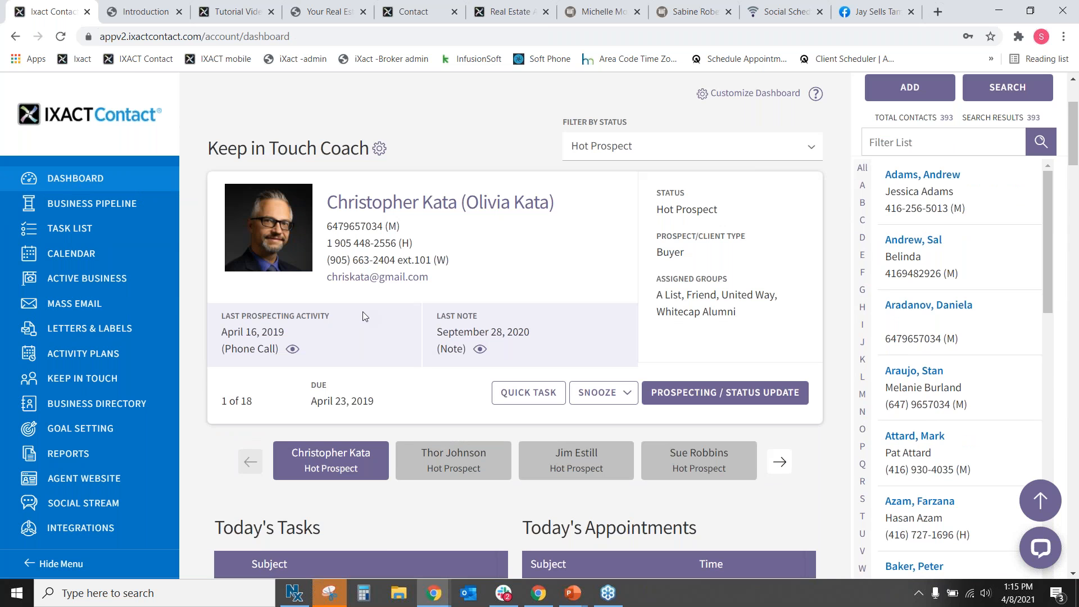
{"action": "scroll", "coordinate": [346, 382], "scroll_direction": "down", "scroll_amount": 2}
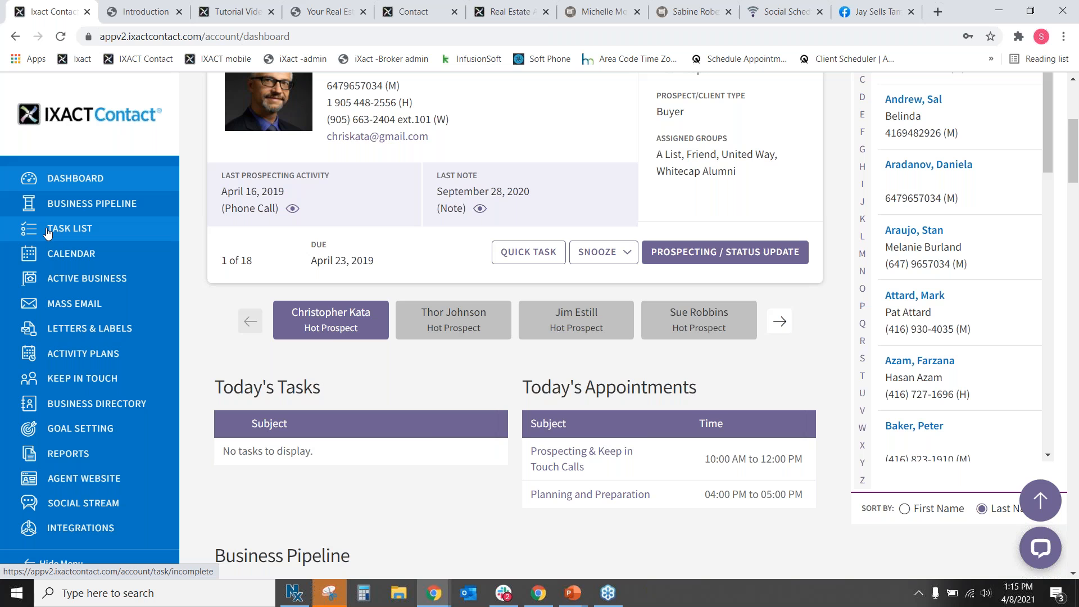
{"action": "left_click", "coordinate": [87, 278]}
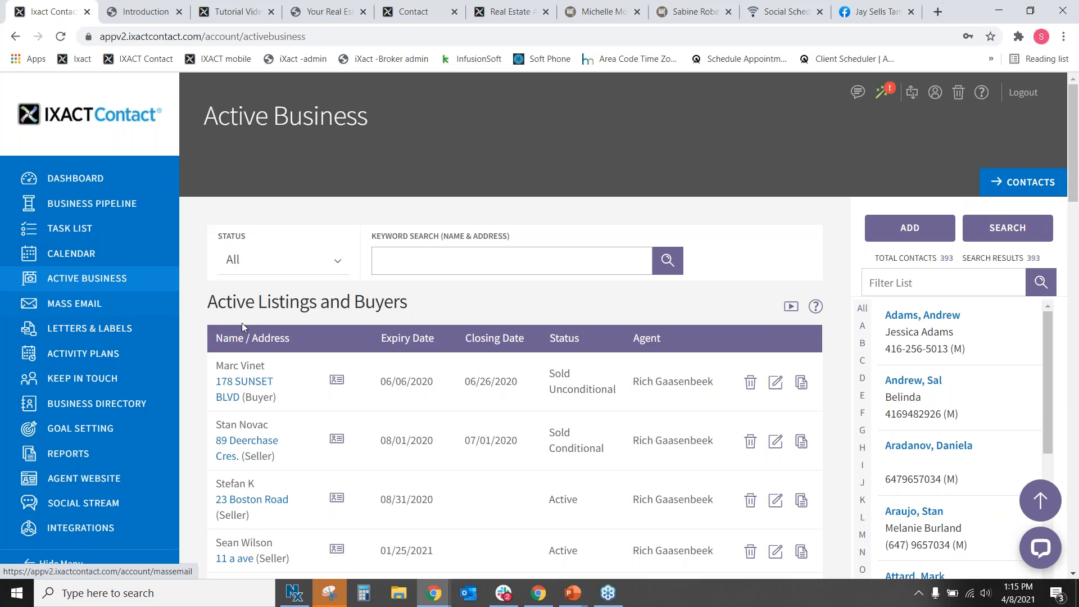
{"action": "scroll", "coordinate": [241, 323], "scroll_direction": "down", "scroll_amount": 8}
{"action": "left_click", "coordinate": [249, 357]}
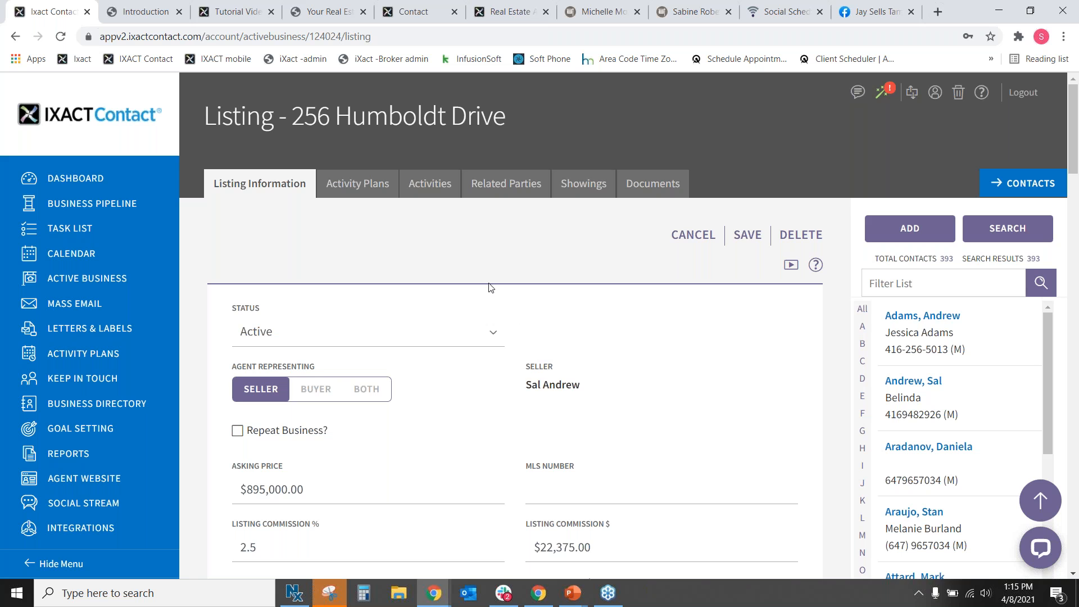
{"action": "left_click", "coordinate": [430, 185]}
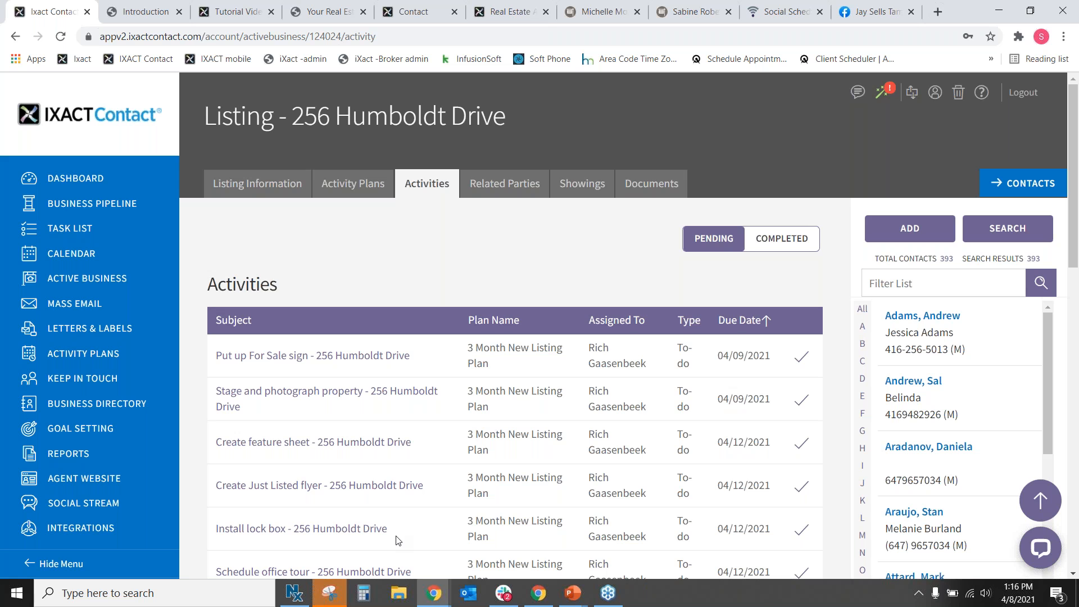
{"action": "left_click", "coordinate": [114, 277]}
{"action": "scroll", "coordinate": [395, 364], "scroll_direction": "down", "scroll_amount": 3}
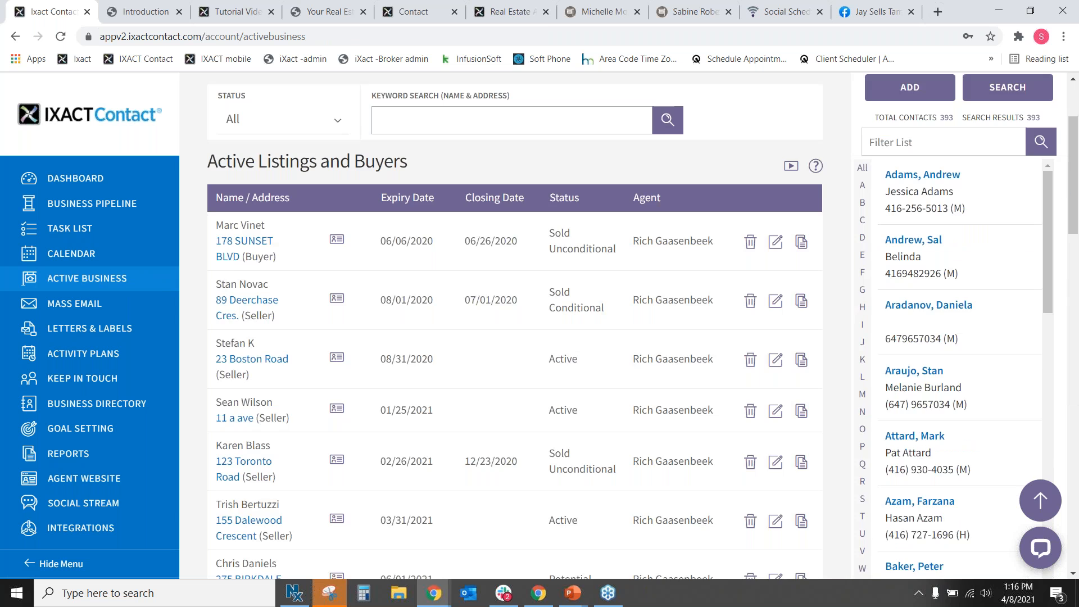
{"action": "scroll", "coordinate": [325, 416], "scroll_direction": "down", "scroll_amount": 4}
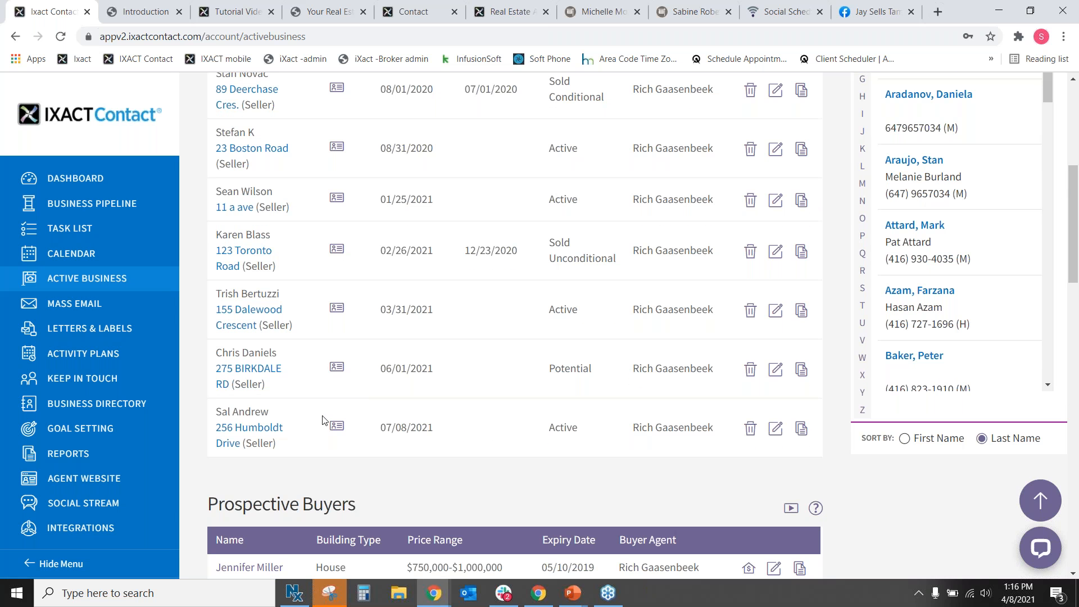
{"action": "left_click", "coordinate": [802, 429]}
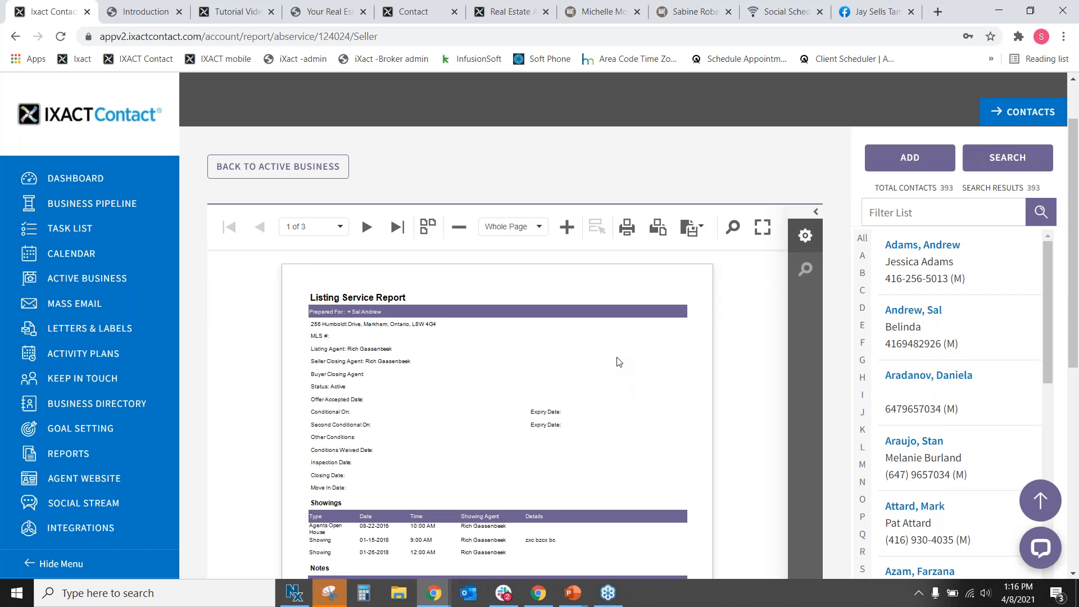
{"action": "scroll", "coordinate": [586, 339], "scroll_direction": "down", "scroll_amount": 3}
{"action": "scroll", "coordinate": [586, 340], "scroll_direction": "down", "scroll_amount": 3}
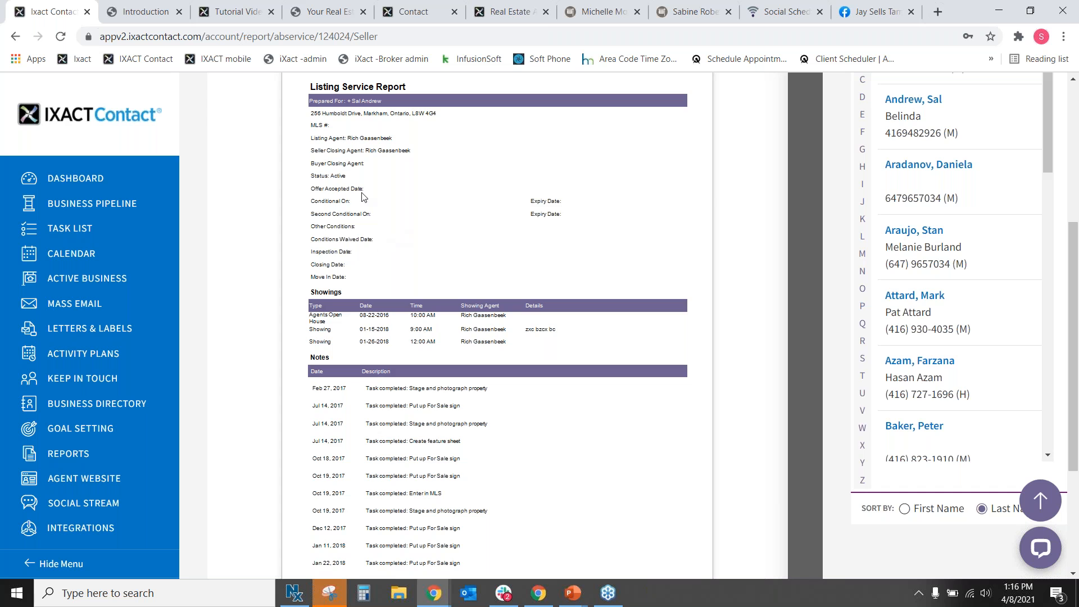
{"action": "scroll", "coordinate": [362, 197], "scroll_direction": "up", "scroll_amount": 3}
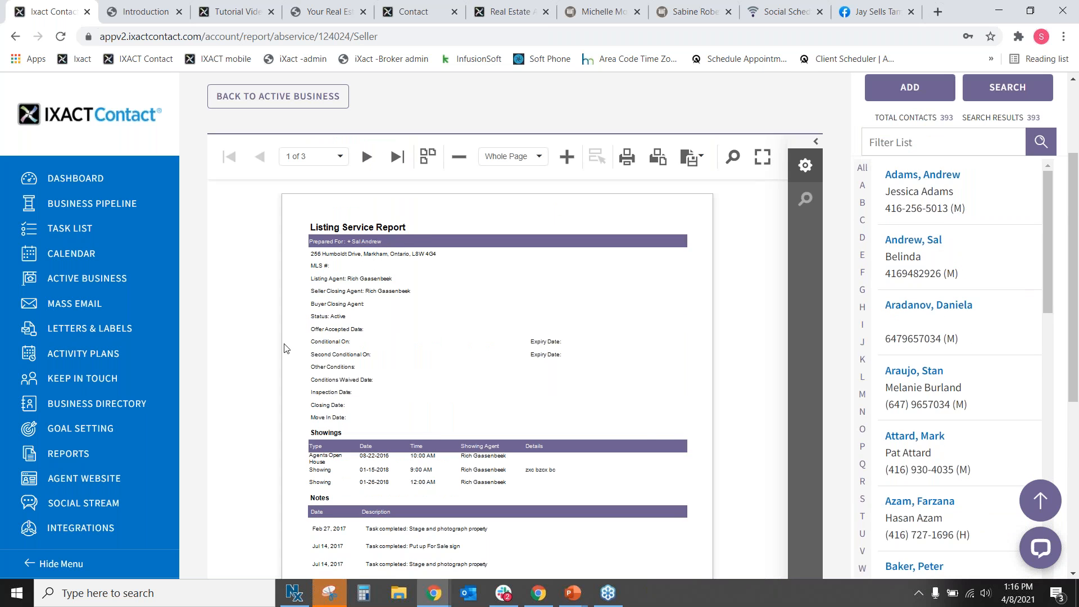
{"action": "scroll", "coordinate": [605, 380], "scroll_direction": "down", "scroll_amount": 3}
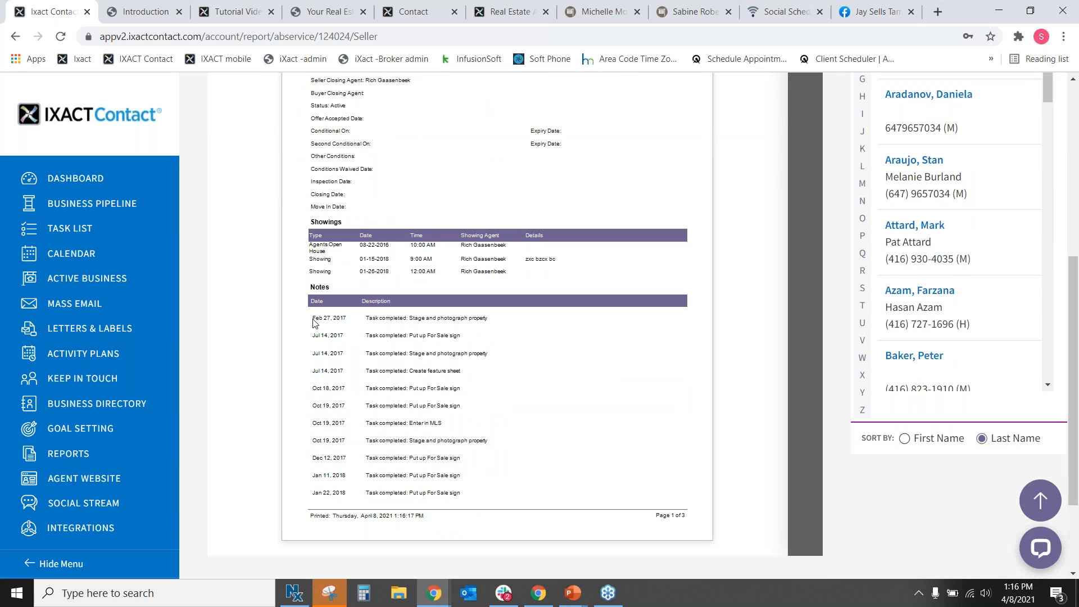
{"action": "scroll", "coordinate": [314, 326], "scroll_direction": "down", "scroll_amount": 2}
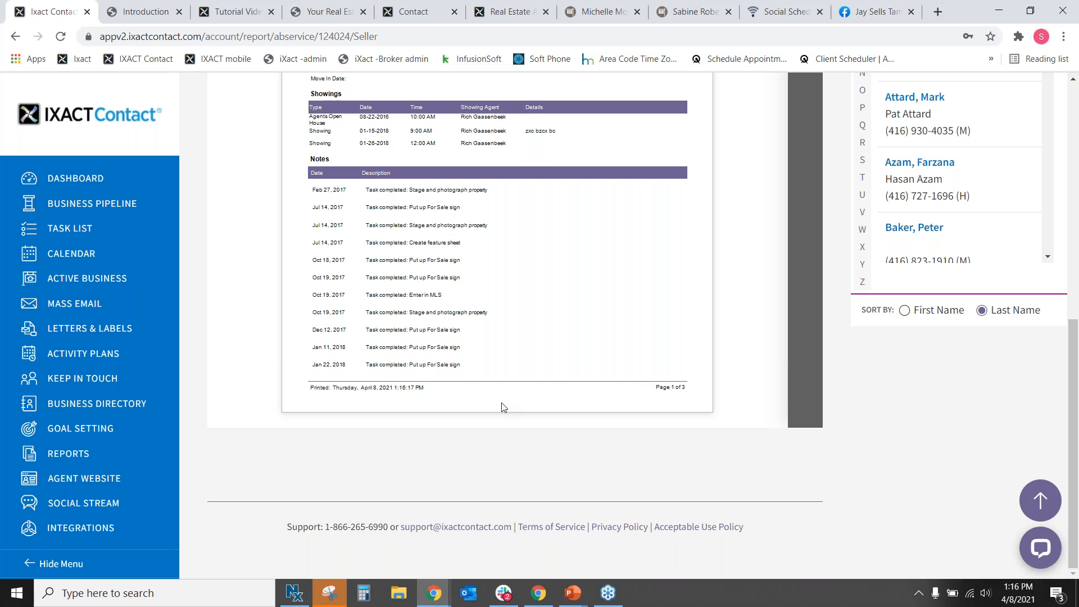
{"action": "scroll", "coordinate": [503, 407], "scroll_direction": "up", "scroll_amount": 3}
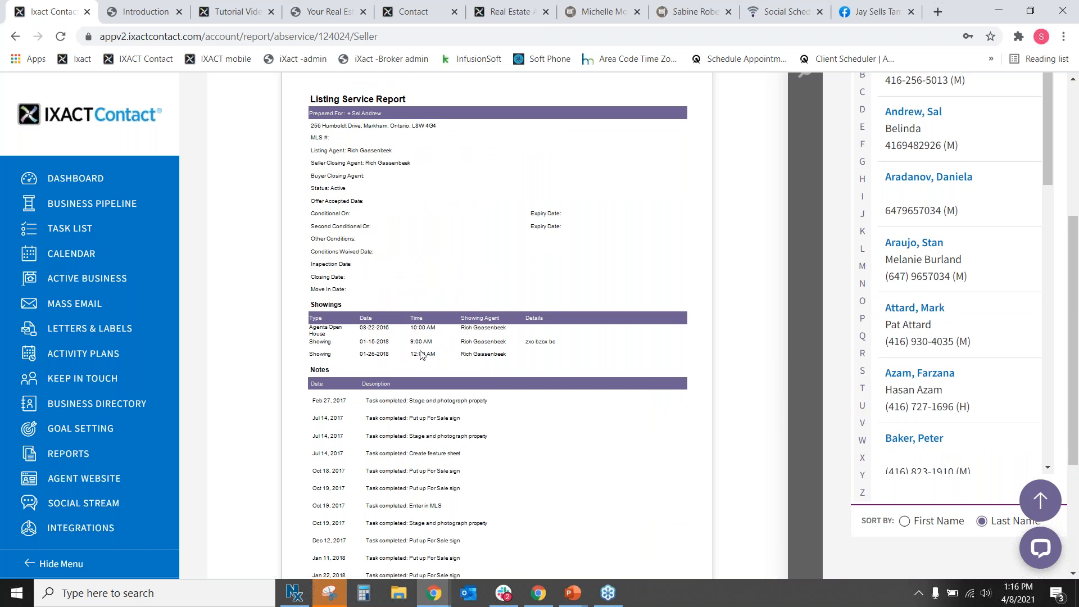
{"action": "scroll", "coordinate": [539, 340], "scroll_direction": "up", "scroll_amount": 1}
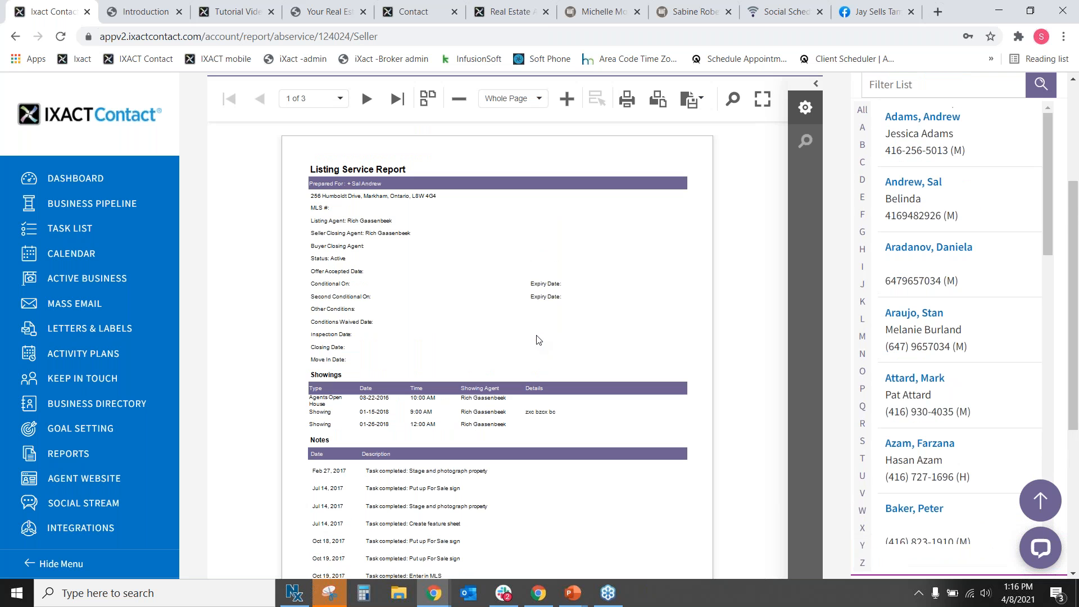
{"action": "left_click", "coordinate": [366, 99]}
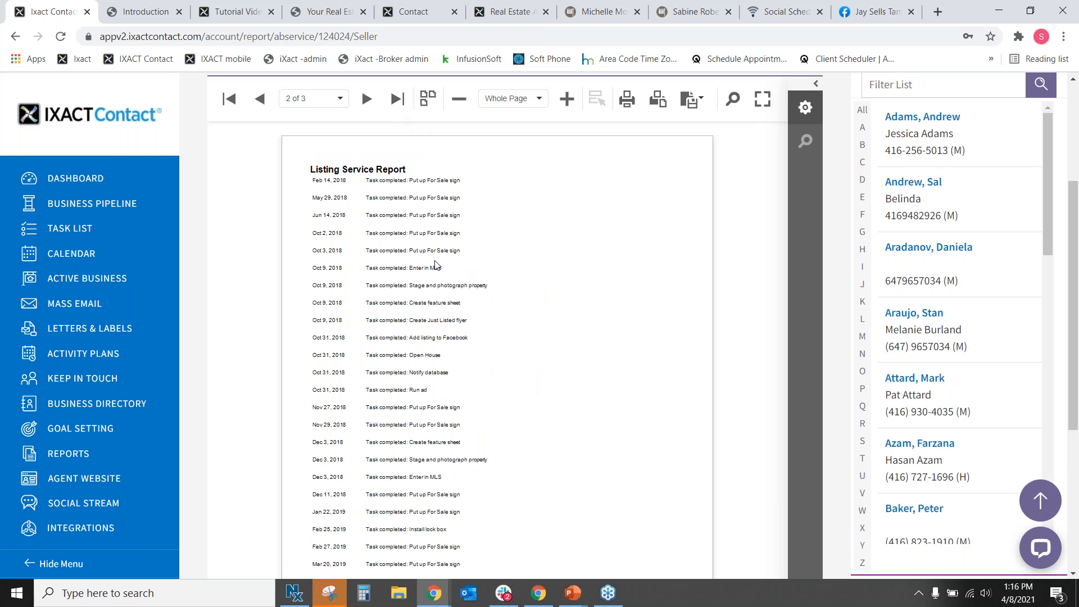
{"action": "scroll", "coordinate": [487, 165], "scroll_direction": "down", "scroll_amount": 3}
{"action": "scroll", "coordinate": [494, 393], "scroll_direction": "down", "scroll_amount": 1}
{"action": "scroll", "coordinate": [494, 392], "scroll_direction": "up", "scroll_amount": 4}
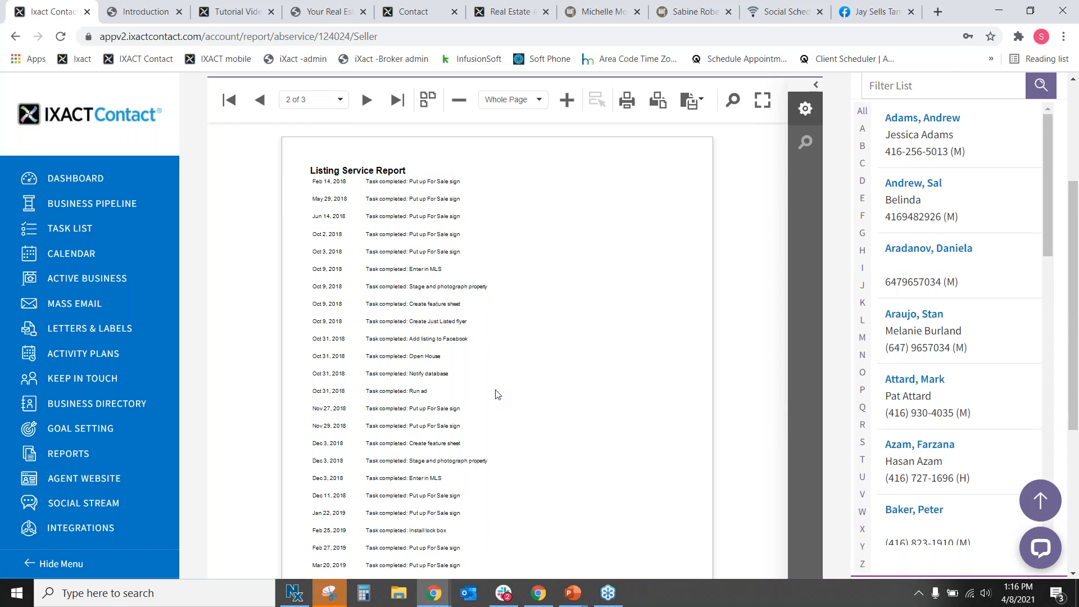
{"action": "left_click", "coordinate": [368, 169]}
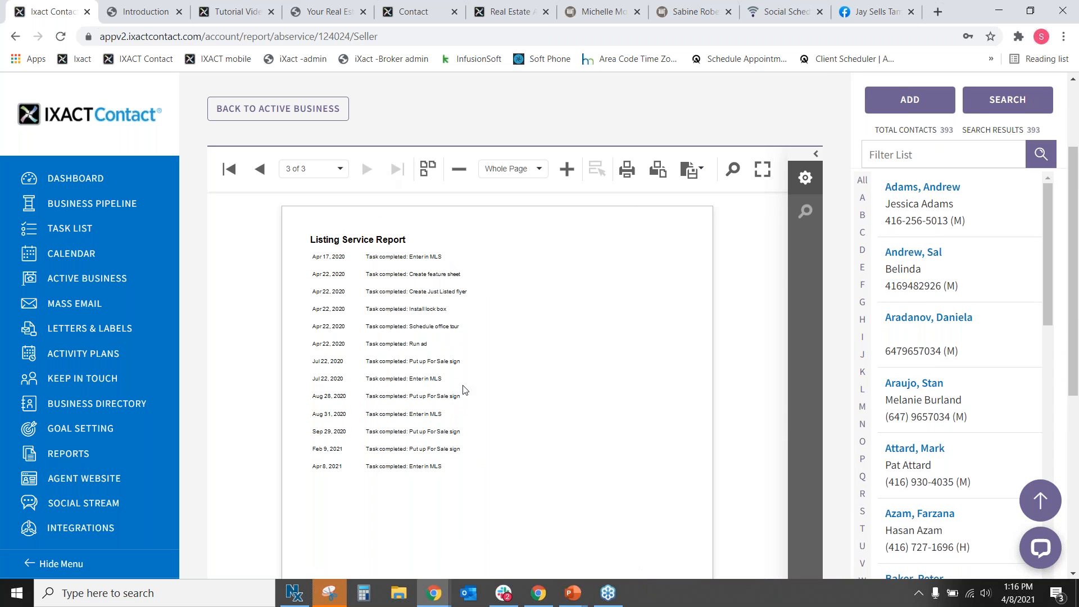
{"action": "scroll", "coordinate": [450, 404], "scroll_direction": "down", "scroll_amount": 2}
{"action": "scroll", "coordinate": [444, 416], "scroll_direction": "up", "scroll_amount": 5}
{"action": "left_click", "coordinate": [260, 298]}
{"action": "left_click", "coordinate": [261, 297]}
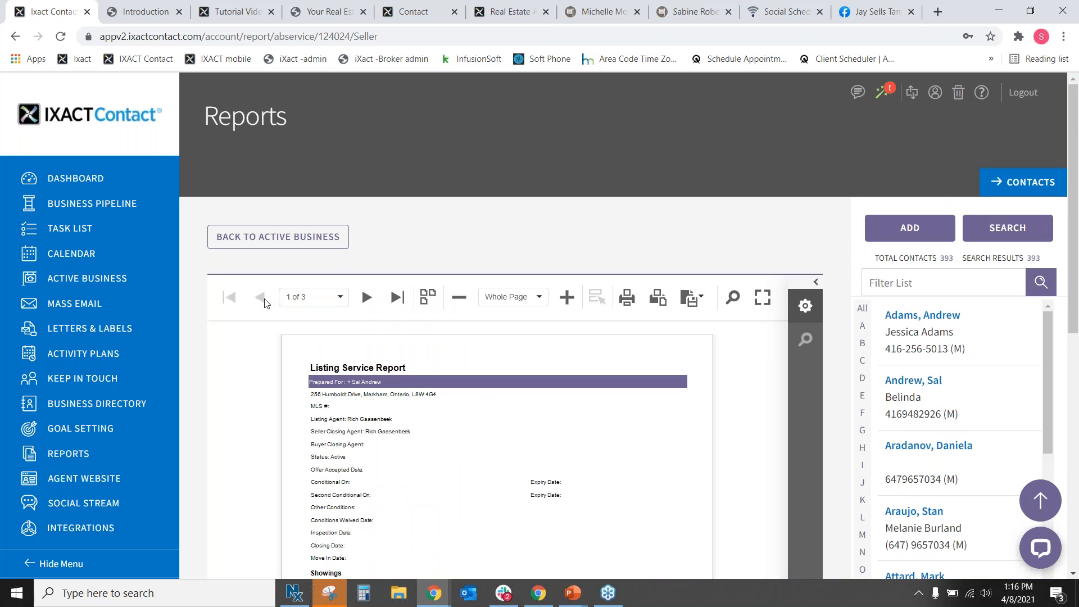
{"action": "scroll", "coordinate": [627, 354], "scroll_direction": "down", "scroll_amount": 3}
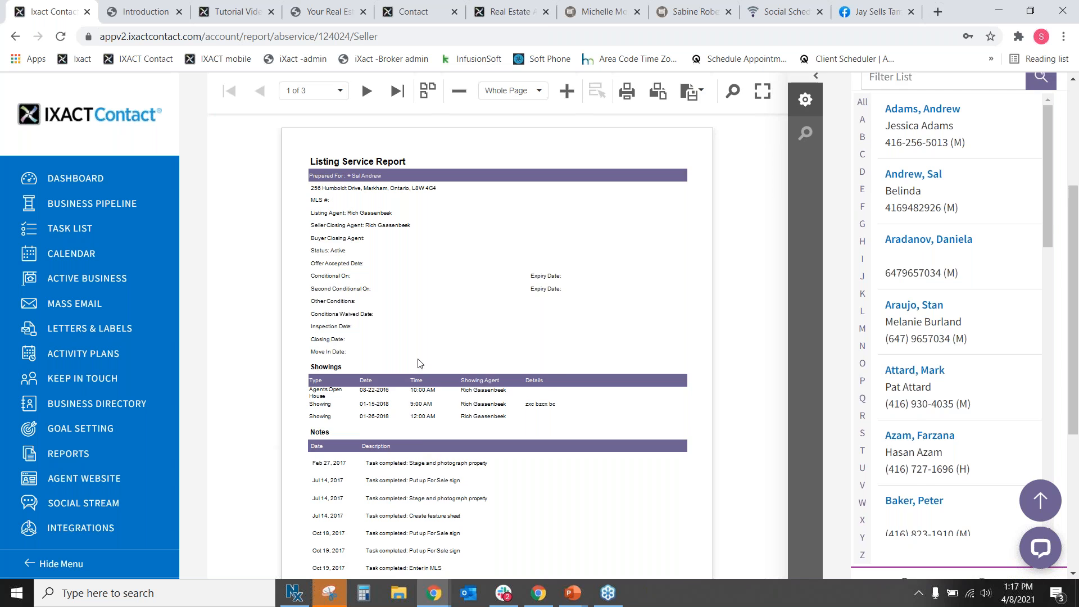
{"action": "scroll", "coordinate": [419, 363], "scroll_direction": "up", "scroll_amount": 2}
{"action": "scroll", "coordinate": [418, 363], "scroll_direction": "down", "scroll_amount": 2}
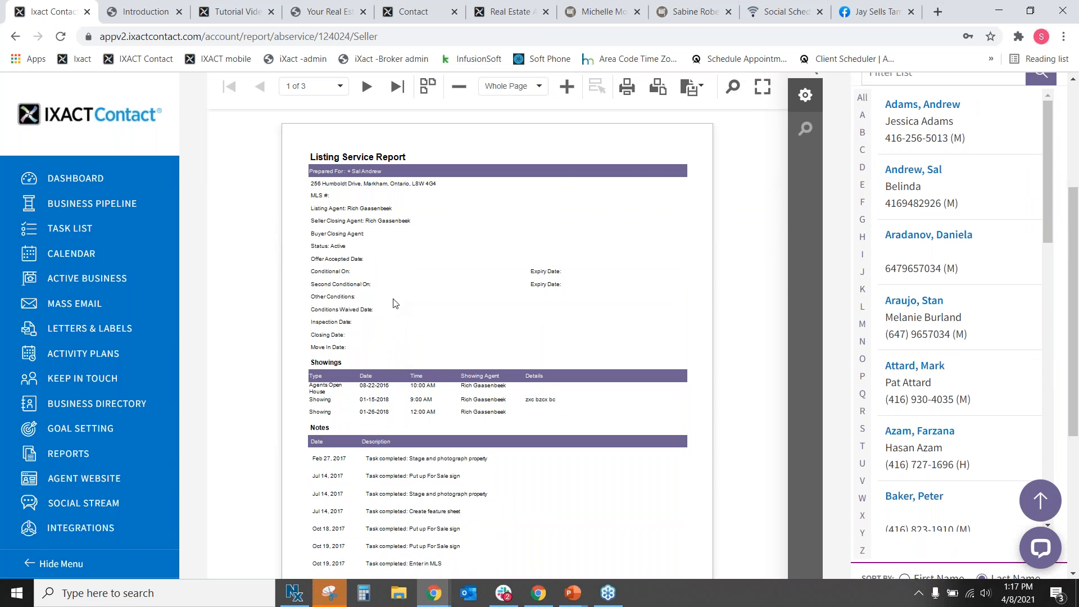
{"action": "scroll", "coordinate": [396, 304], "scroll_direction": "up", "scroll_amount": 4}
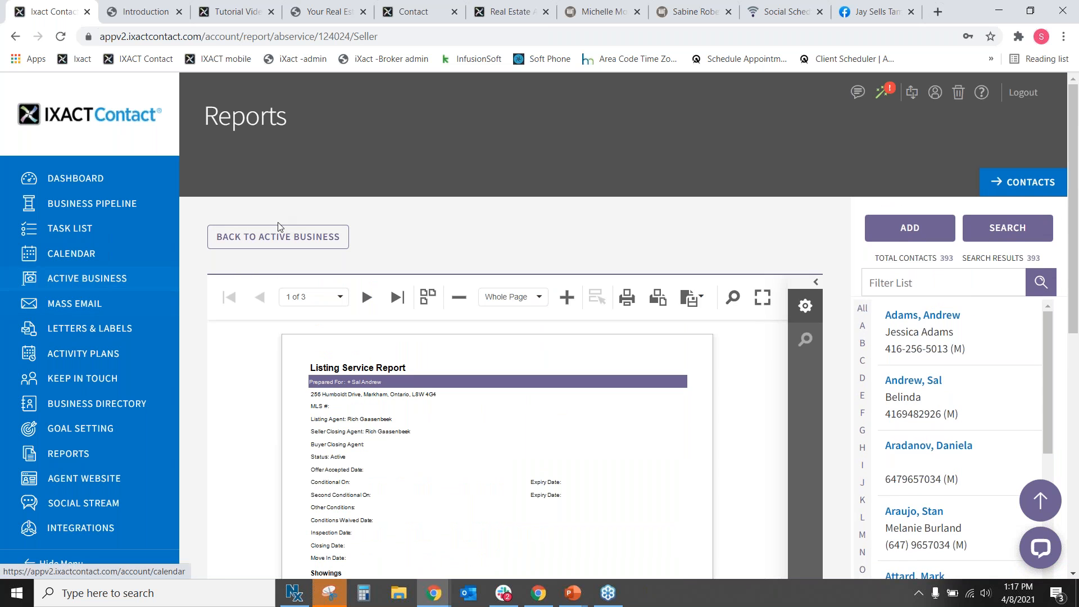
{"action": "left_click", "coordinate": [283, 237]}
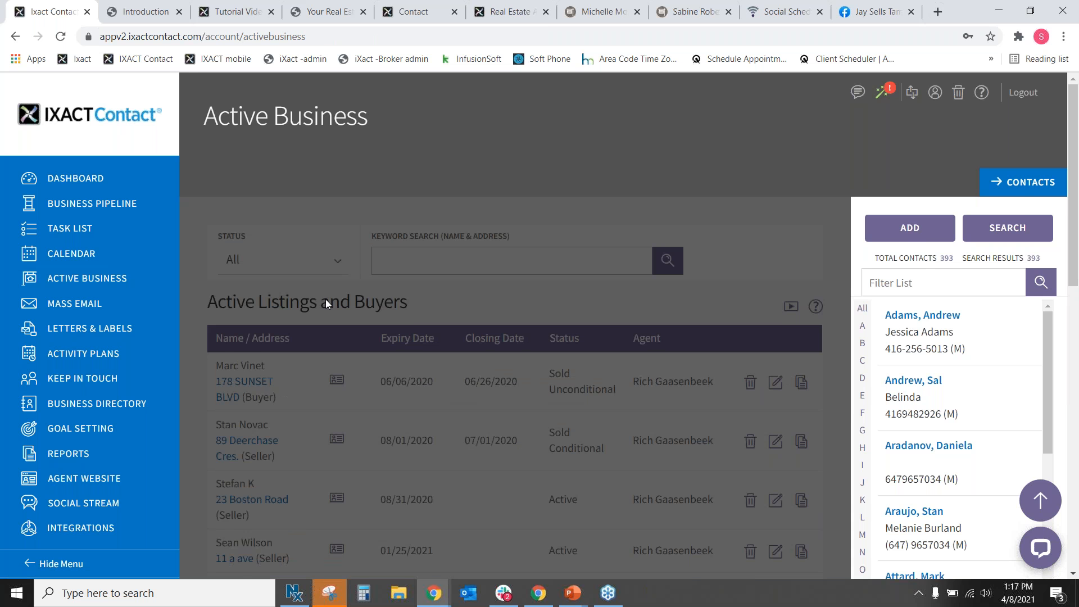
{"action": "scroll", "coordinate": [325, 299], "scroll_direction": "down", "scroll_amount": 5}
{"action": "scroll", "coordinate": [281, 365], "scroll_direction": "down", "scroll_amount": 1}
{"action": "left_click", "coordinate": [228, 439]}
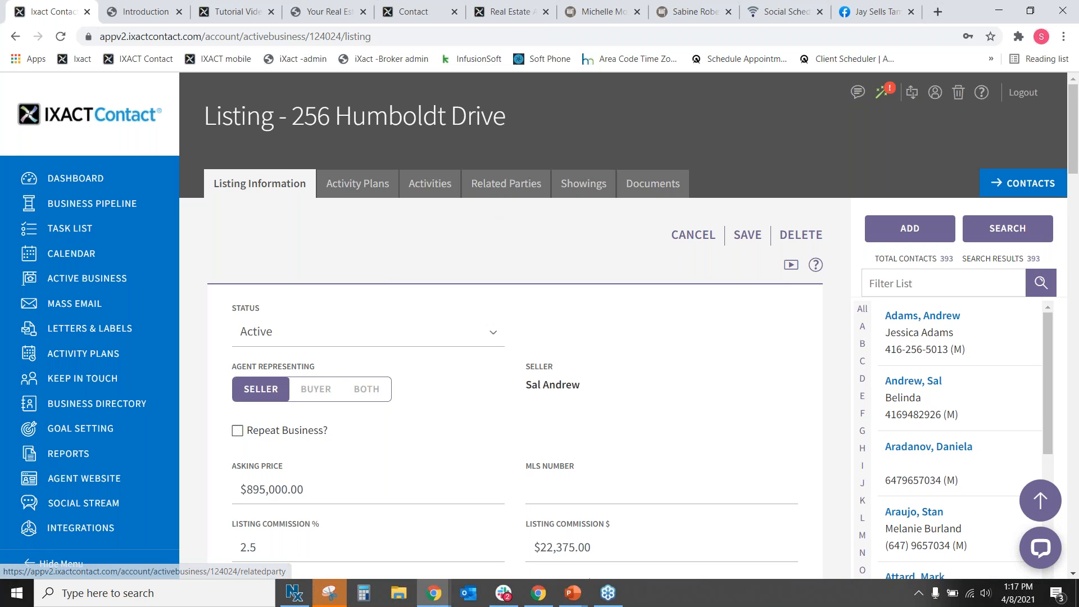
{"action": "left_click", "coordinate": [582, 190]}
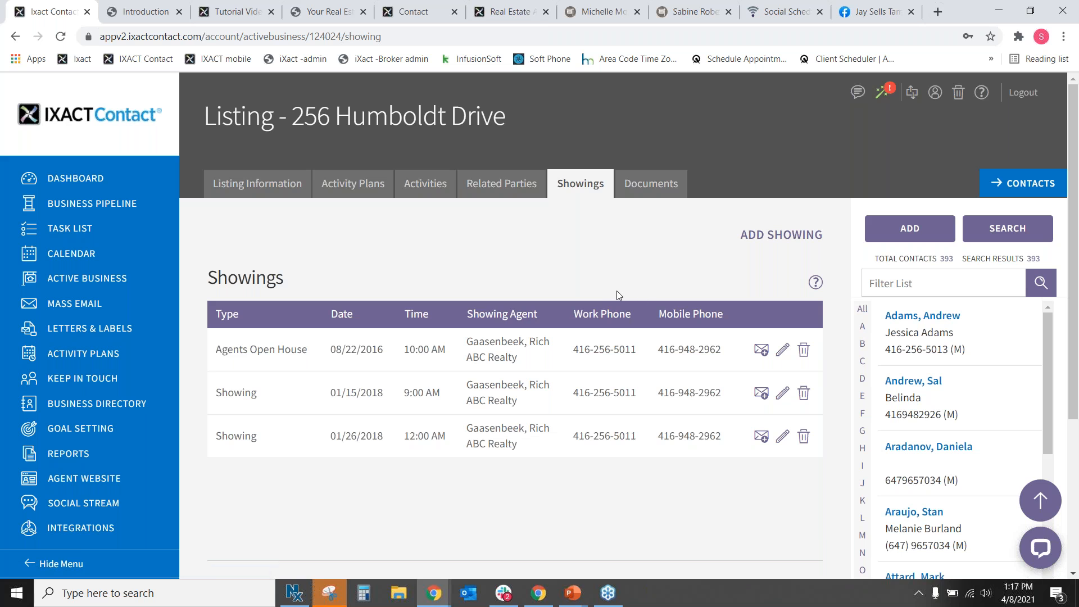
Add a new showing, reviewing the editable showing-types list, and set its type to Showing.
{"action": "left_click", "coordinate": [782, 234]}
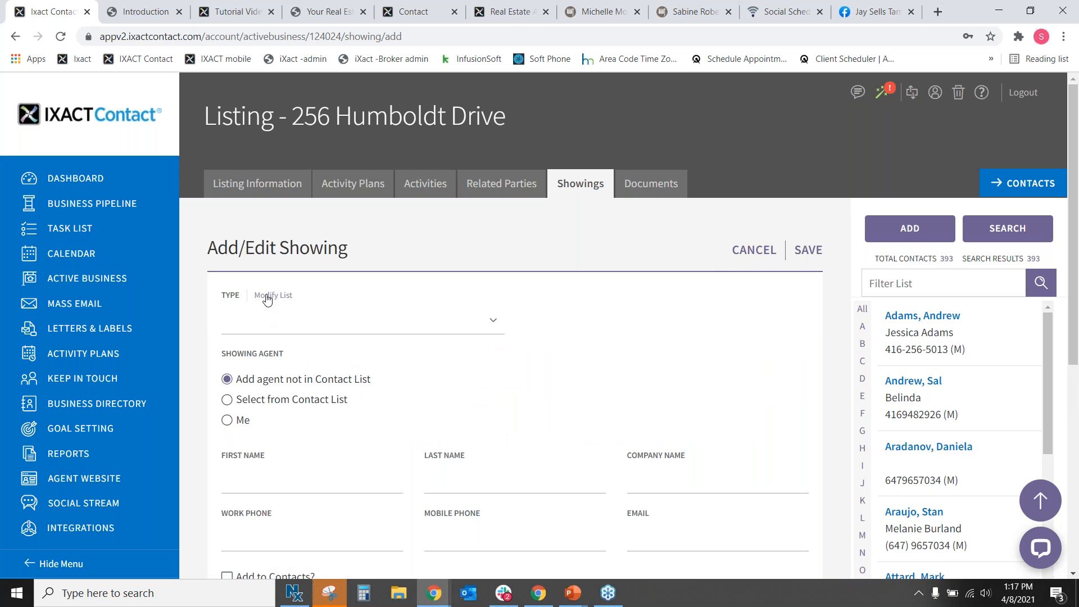
{"action": "left_click", "coordinate": [269, 295]}
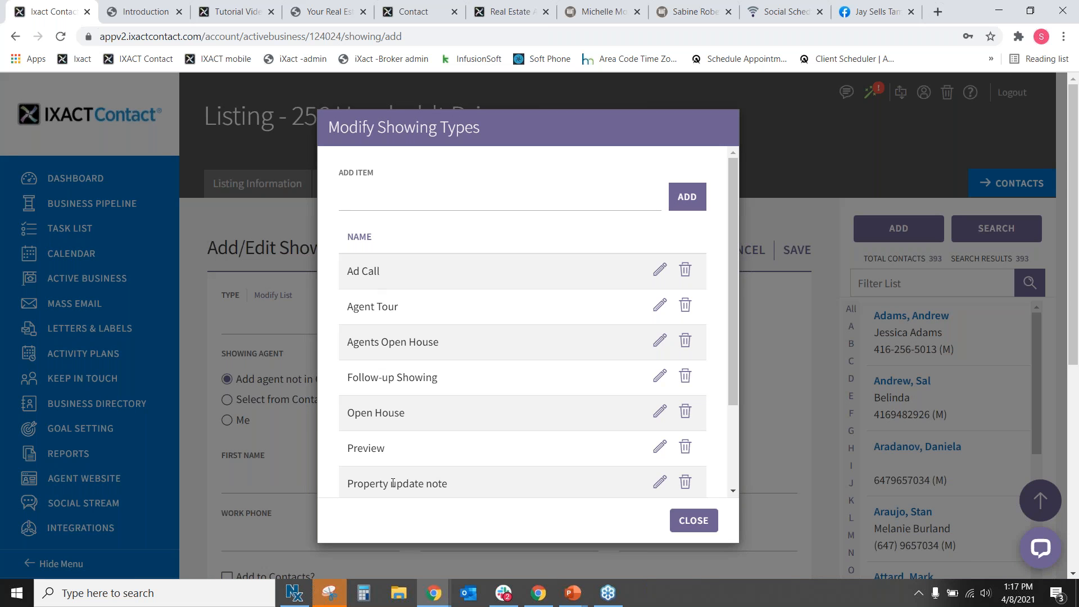
{"action": "scroll", "coordinate": [503, 366], "scroll_direction": "down", "scroll_amount": 5}
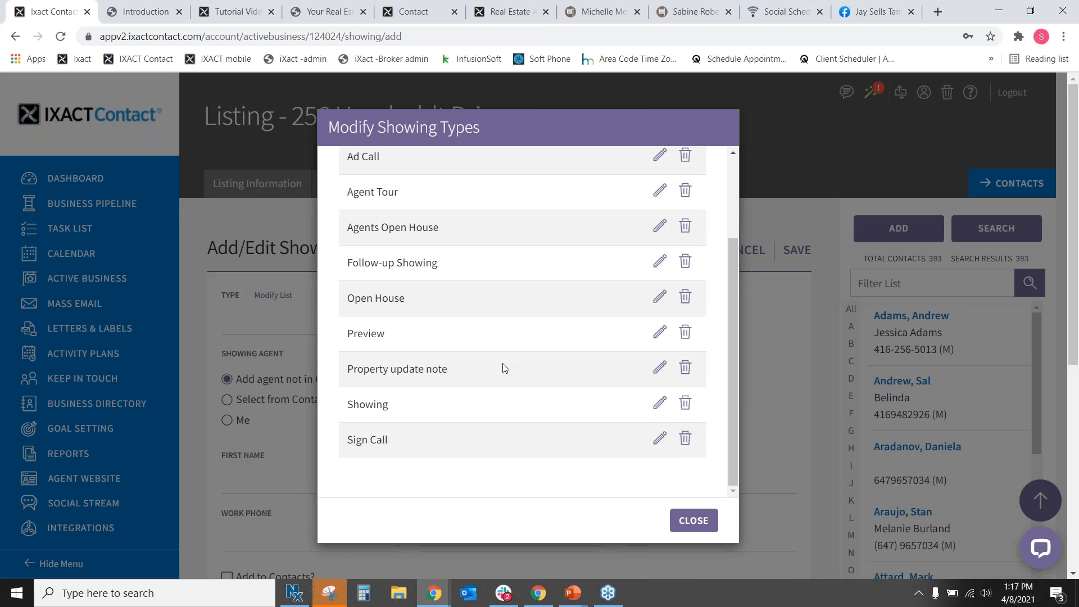
{"action": "scroll", "coordinate": [505, 369], "scroll_direction": "up", "scroll_amount": 2}
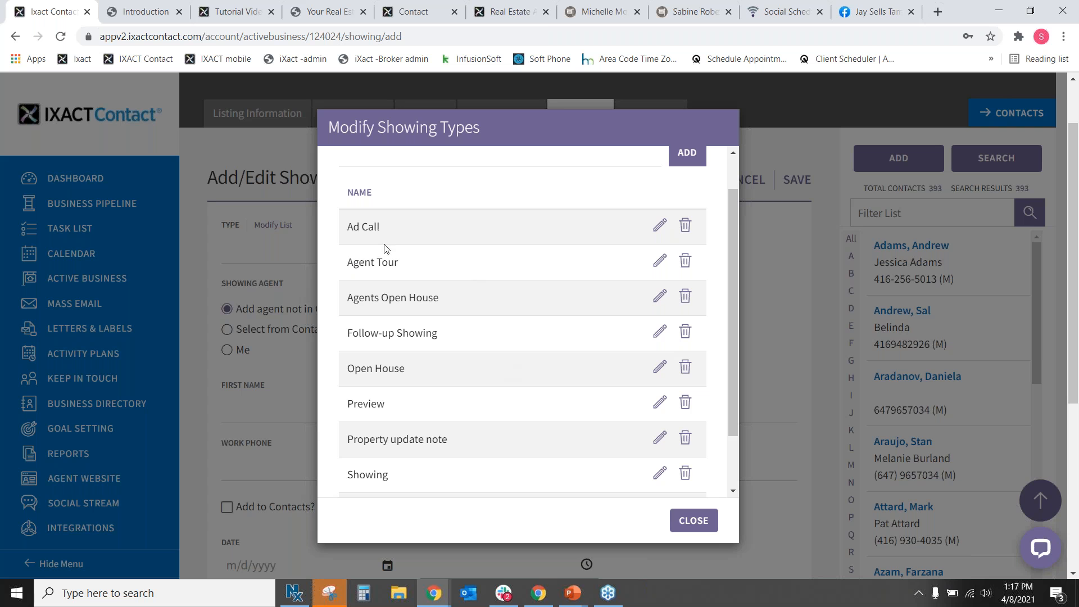
{"action": "left_click", "coordinate": [692, 519]}
{"action": "left_click", "coordinate": [350, 252]}
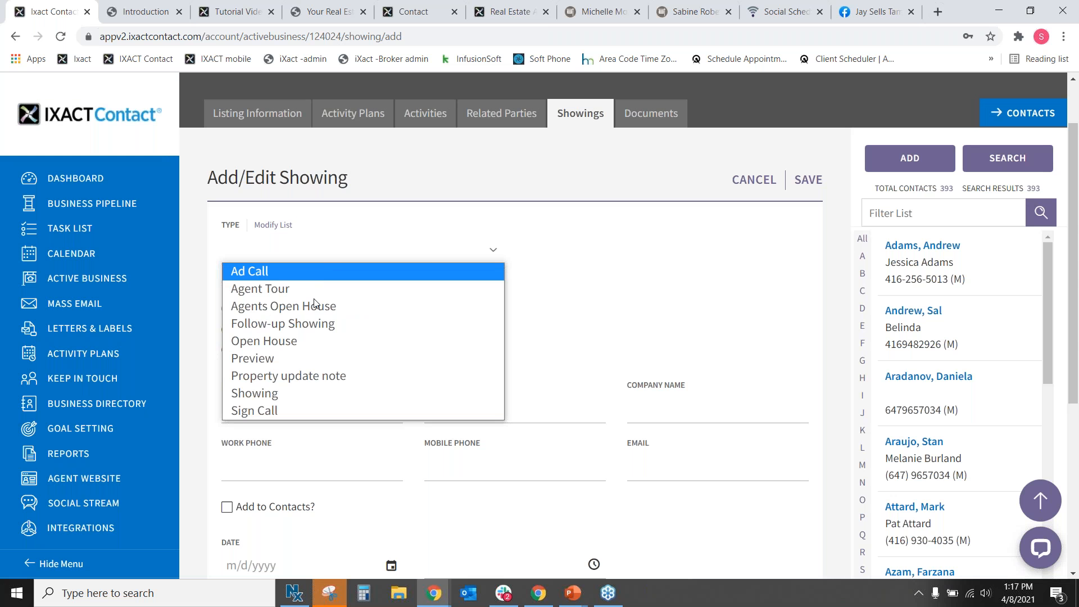
{"action": "left_click", "coordinate": [317, 393]}
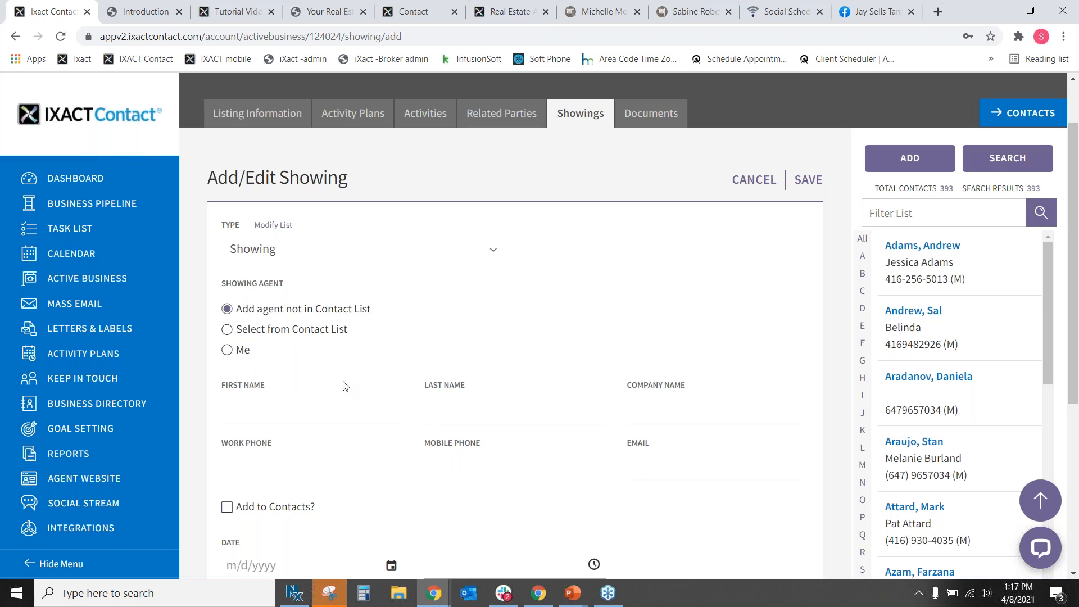
Try the Showing Agent options, then enter an outside agent's first and last name.
{"action": "left_click_drag", "start_coordinate": [255, 318], "coordinate": [373, 320]}
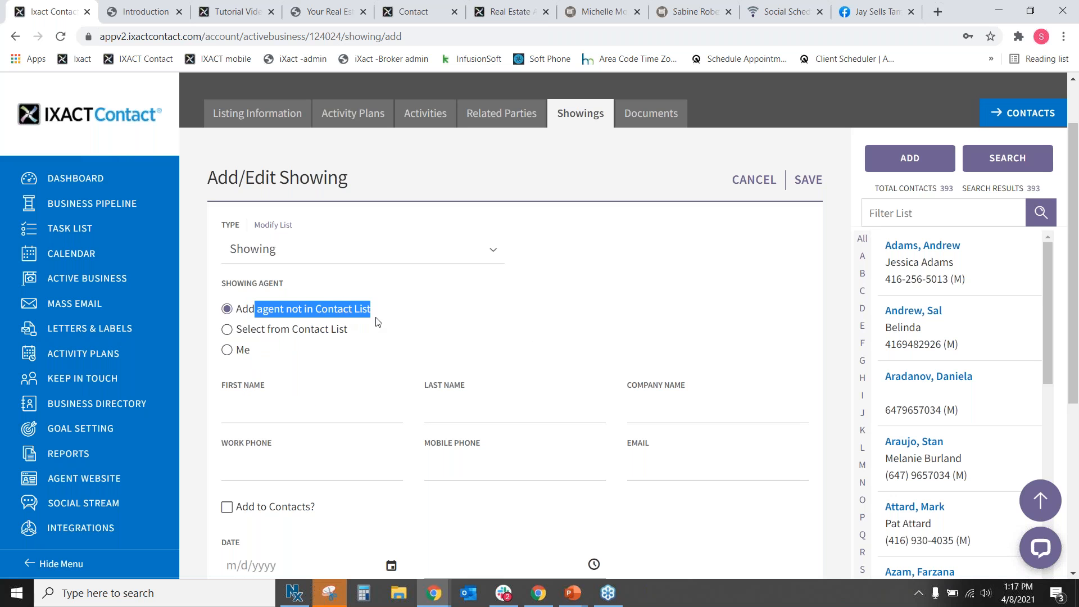
{"action": "left_click", "coordinate": [227, 330]}
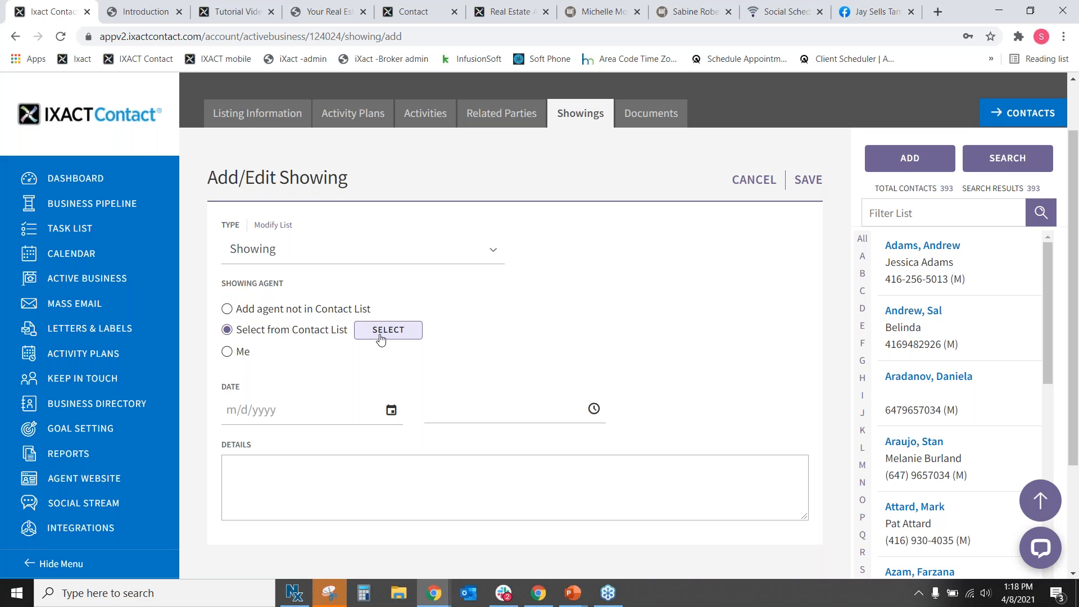
{"action": "left_click", "coordinate": [227, 310]}
{"action": "left_click", "coordinate": [299, 416]}
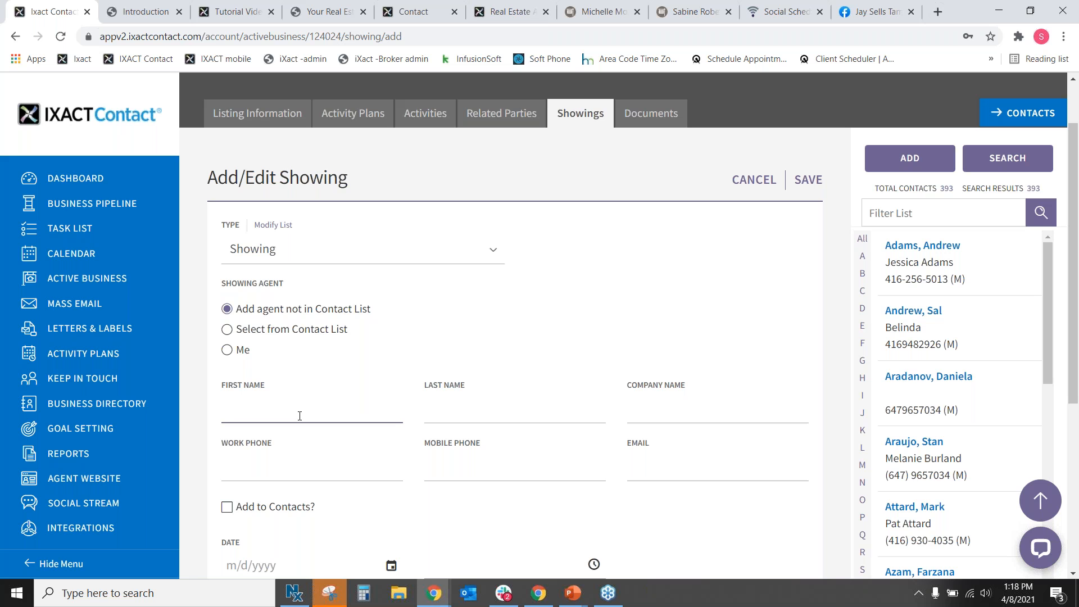
{"action": "key", "text": "Tab"}
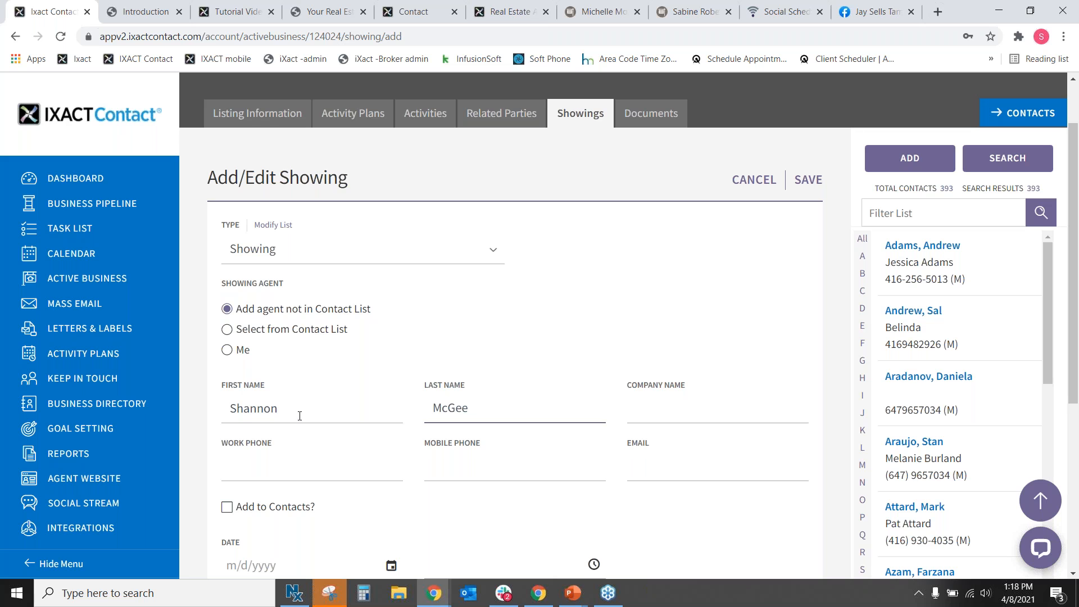
Enter the agent's company as RE/MAX, then set the showing agent to Me instead.
{"action": "left_click", "coordinate": [670, 416]}
{"action": "type", "text": "RE?MAX"}
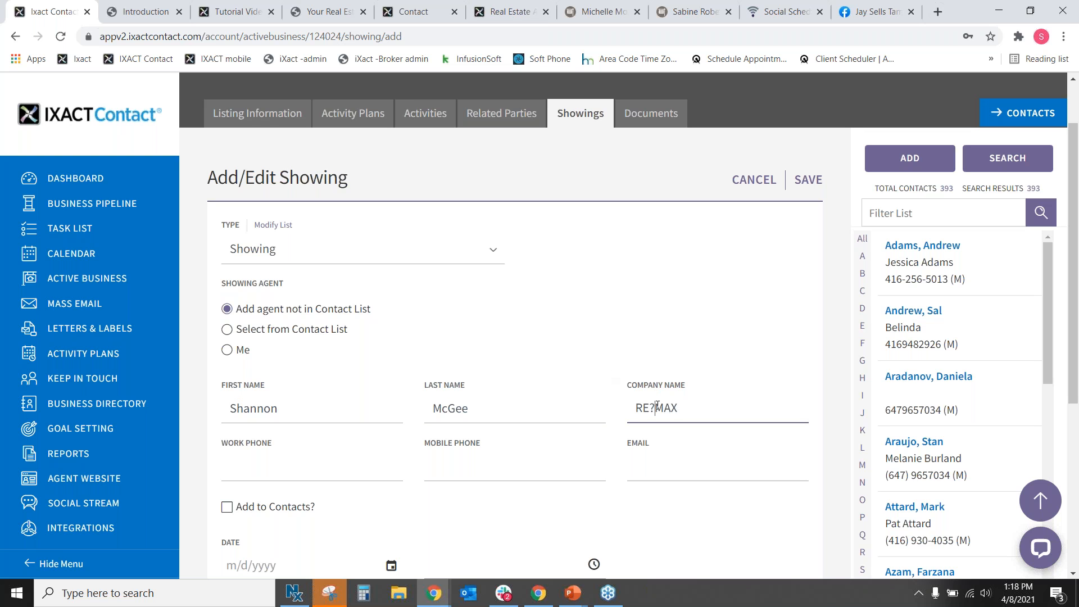
{"action": "left_click", "coordinate": [656, 407]}
{"action": "key", "text": "BackSpace"}
{"action": "type", "text": "/"}
{"action": "key", "text": "Tab"}
{"action": "left_click", "coordinate": [663, 470]}
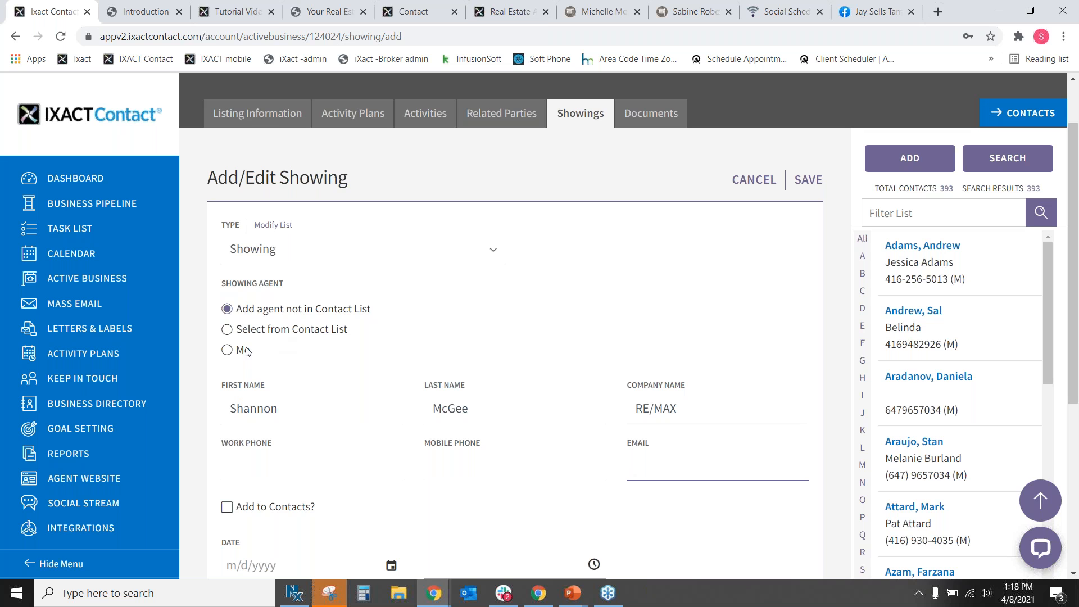
{"action": "left_click", "coordinate": [227, 351]}
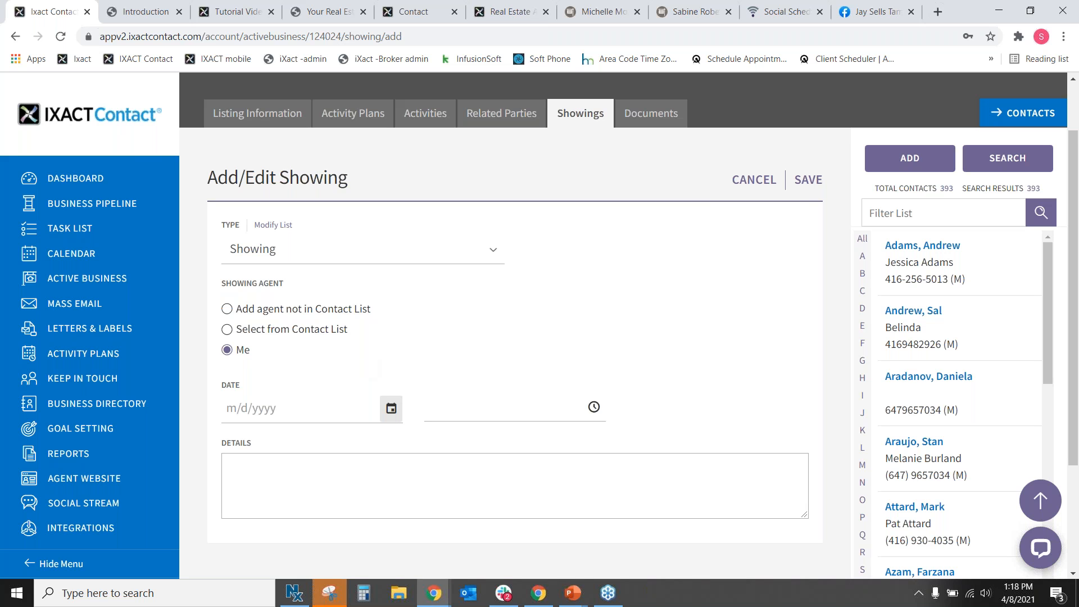
Set the showing date to 04/12/2021 and time to 1:00 PM, then save it.
{"action": "left_click", "coordinate": [392, 408]}
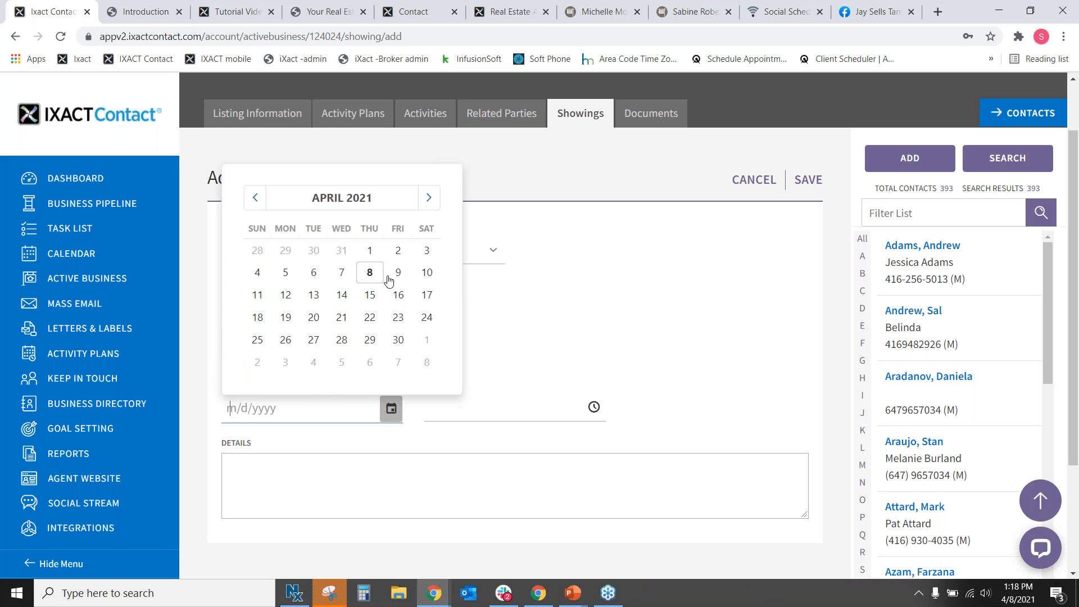
{"action": "left_click", "coordinate": [369, 272]}
{"action": "left_click", "coordinate": [392, 409]}
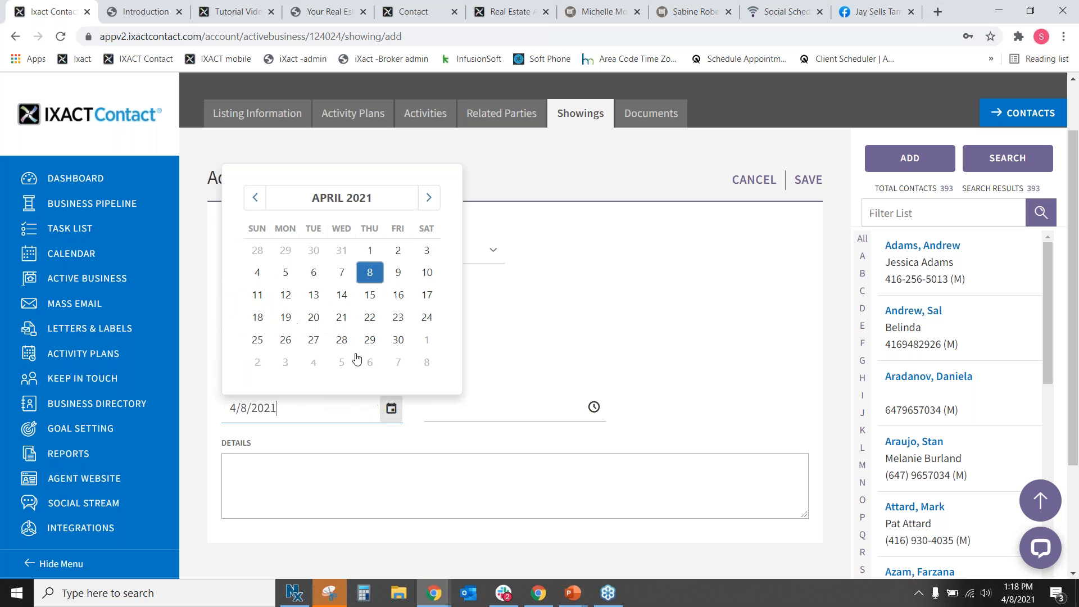
{"action": "left_click", "coordinate": [285, 295]}
{"action": "left_click", "coordinate": [458, 406]}
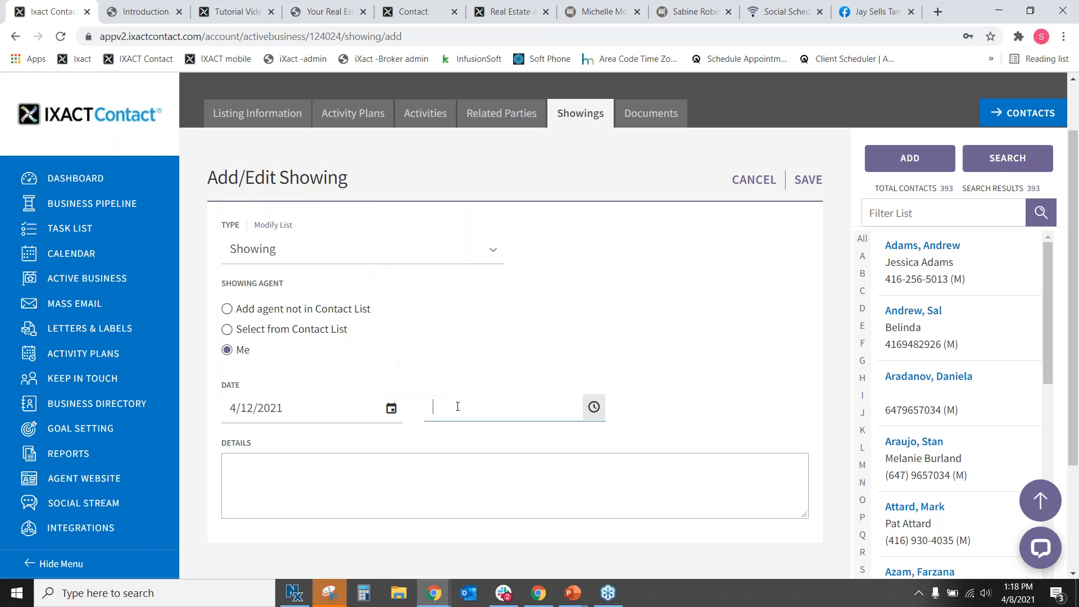
{"action": "left_click", "coordinate": [593, 407]}
{"action": "scroll", "coordinate": [501, 345], "scroll_direction": "down", "scroll_amount": 8}
{"action": "scroll", "coordinate": [521, 327], "scroll_direction": "down", "scroll_amount": 3}
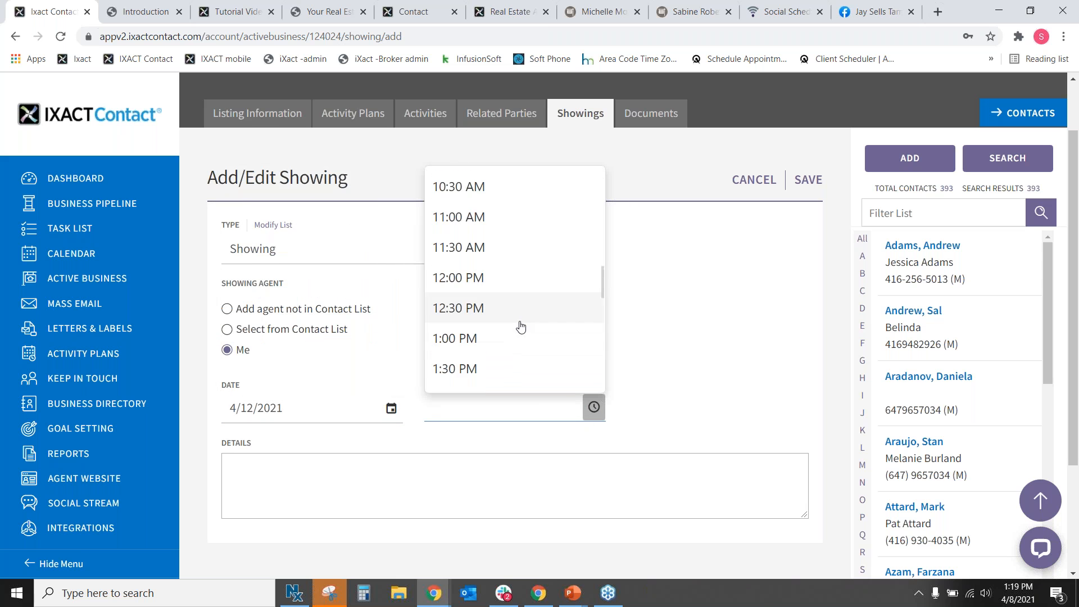
{"action": "left_click", "coordinate": [505, 340]}
{"action": "left_click", "coordinate": [316, 475]}
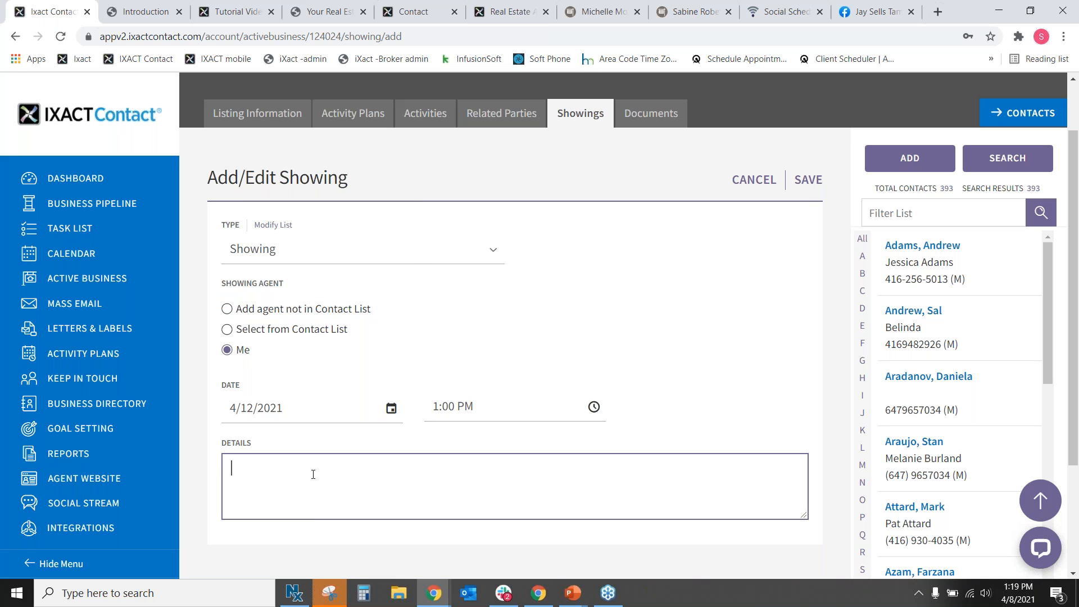
{"action": "left_click", "coordinate": [808, 180]}
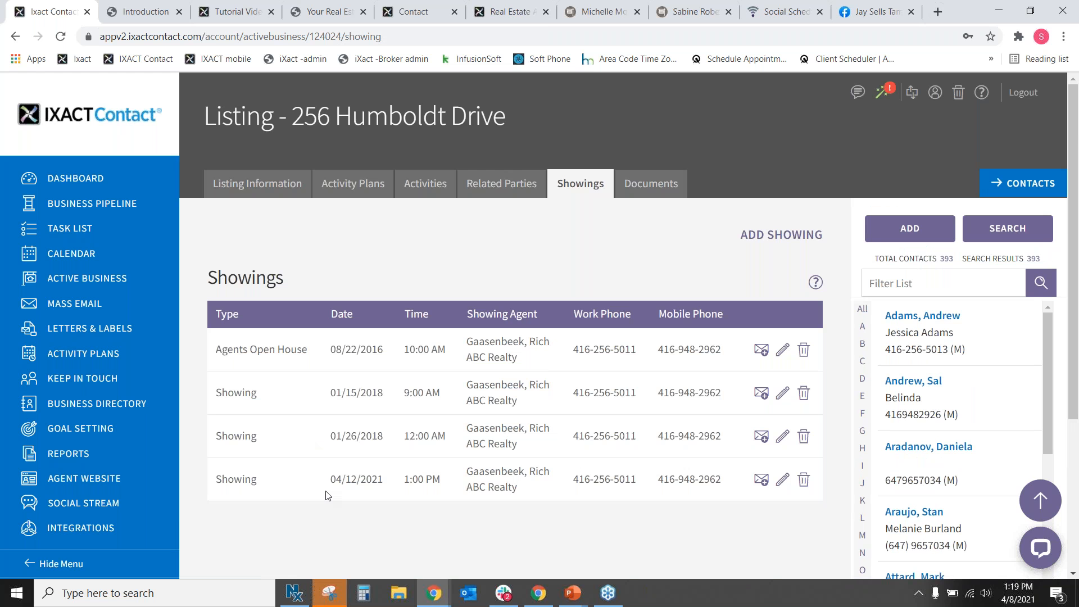
Check the new 04/12/2021 showing row, then show the listing's Related Parties list.
{"action": "left_click_drag", "start_coordinate": [211, 485], "coordinate": [730, 499]}
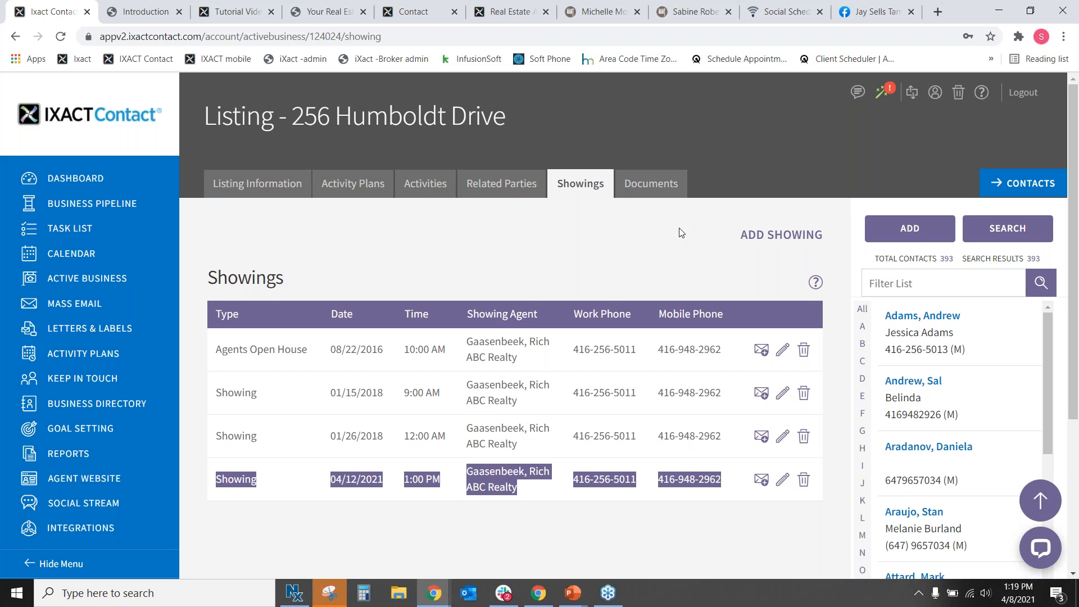
{"action": "left_click", "coordinate": [630, 264]}
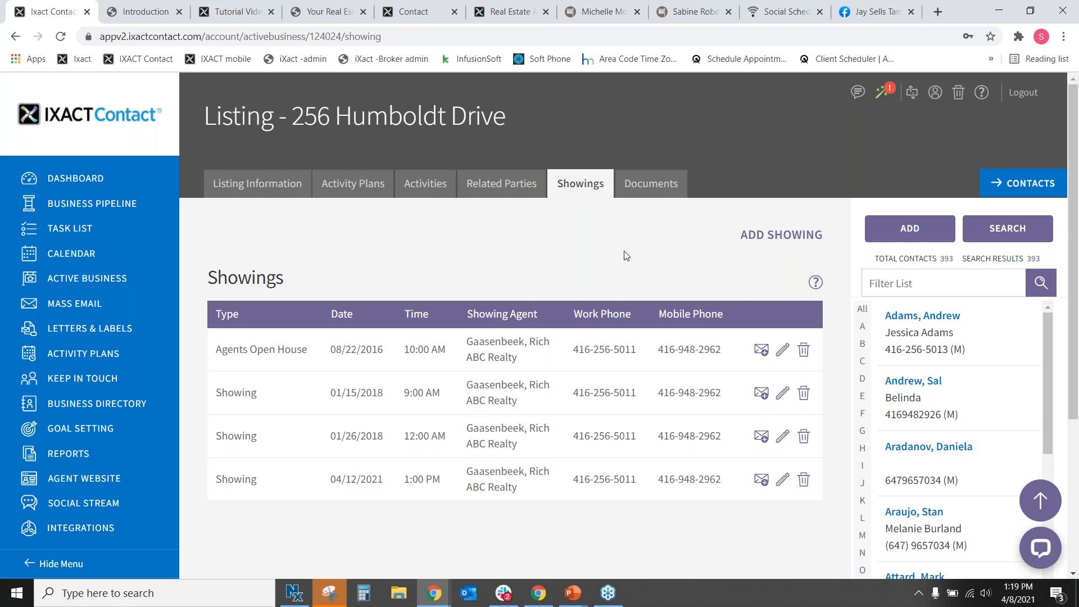
{"action": "left_click", "coordinate": [496, 184]}
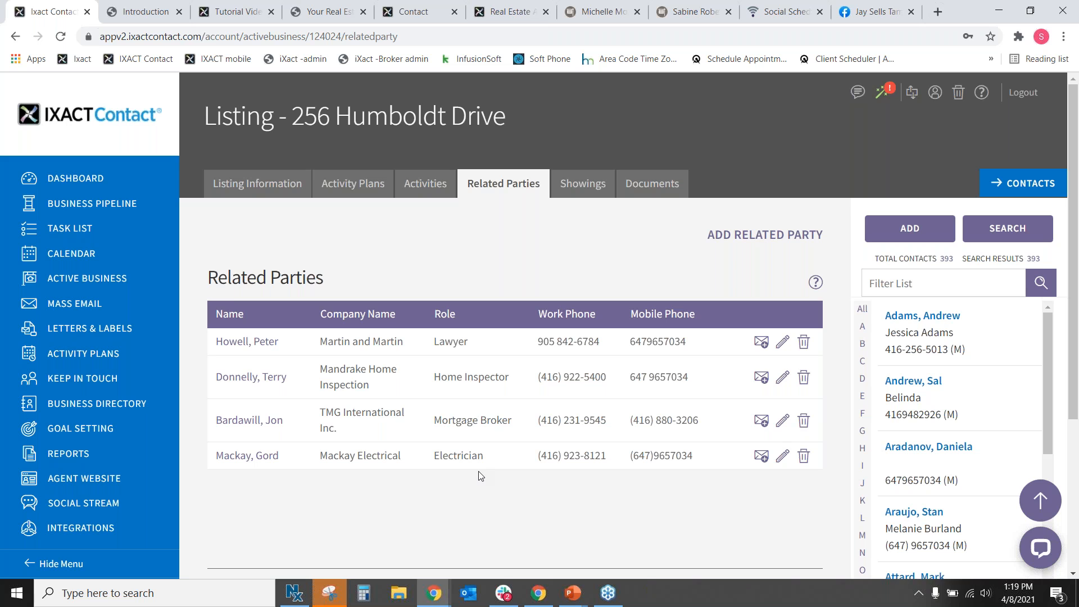
Start a new related party and look through the role options for a non-contact party.
{"action": "left_click", "coordinate": [786, 238]}
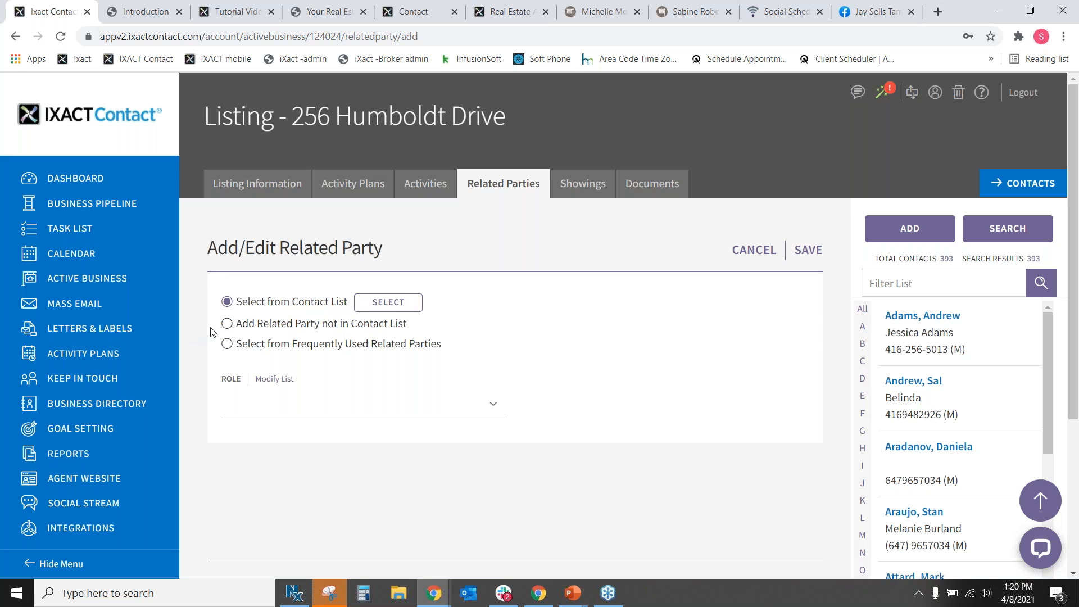
{"action": "left_click", "coordinate": [227, 323]}
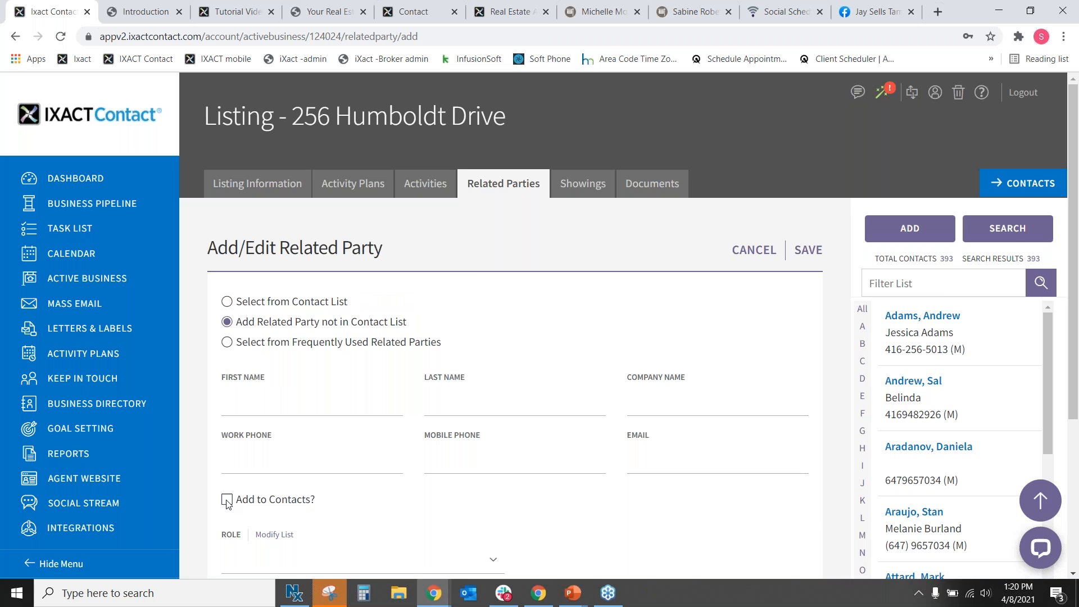
{"action": "scroll", "coordinate": [288, 506], "scroll_direction": "down", "scroll_amount": 1}
{"action": "left_click", "coordinate": [295, 493]}
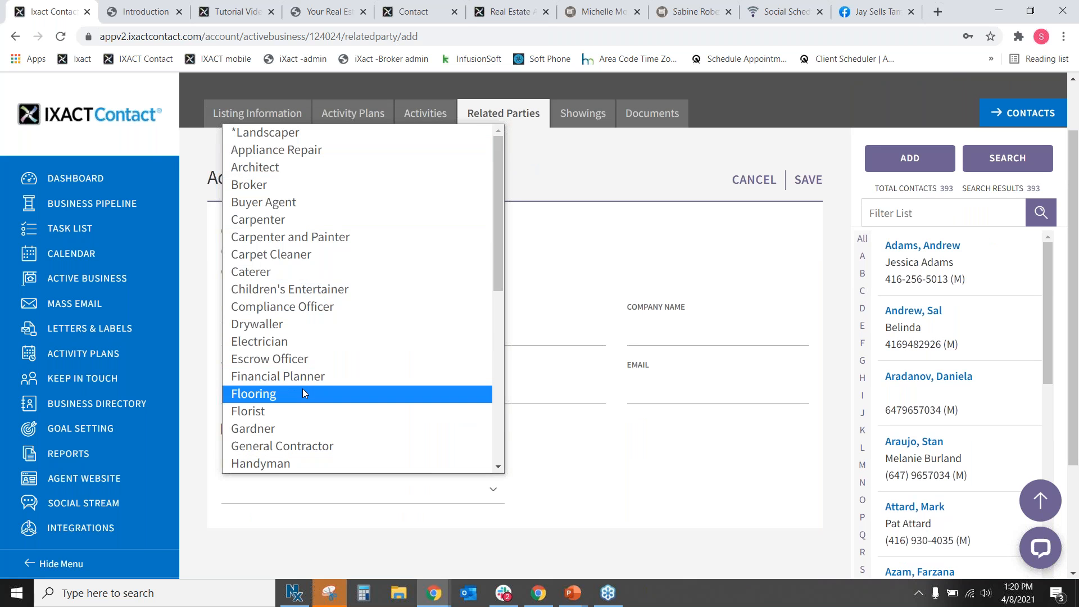
{"action": "left_click", "coordinate": [655, 457]}
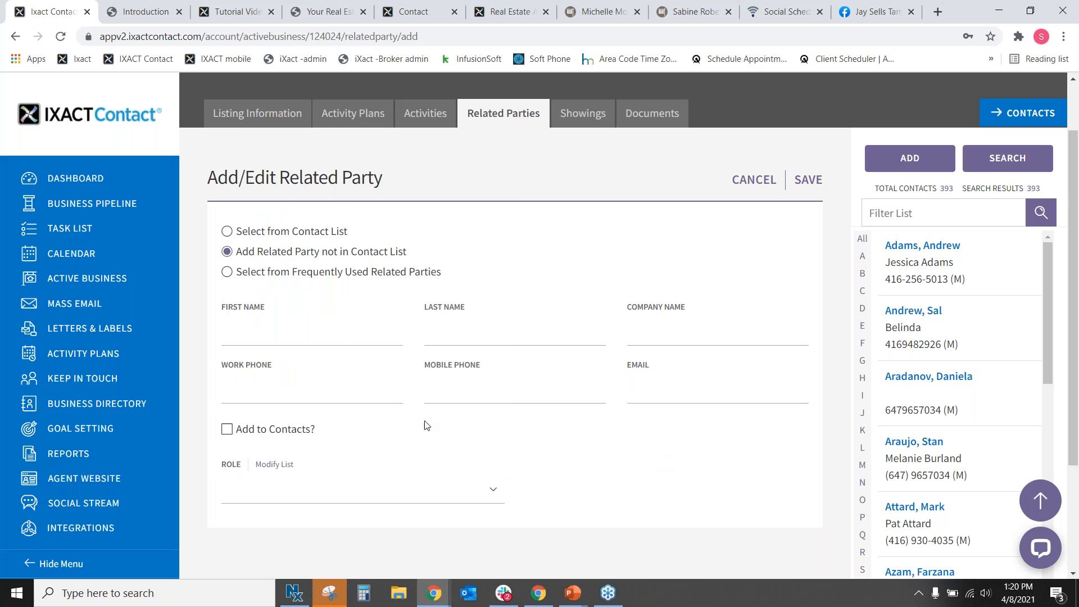
Switch to Select from Frequently Used Related Parties and browse that dropdown.
{"action": "left_click", "coordinate": [248, 273]}
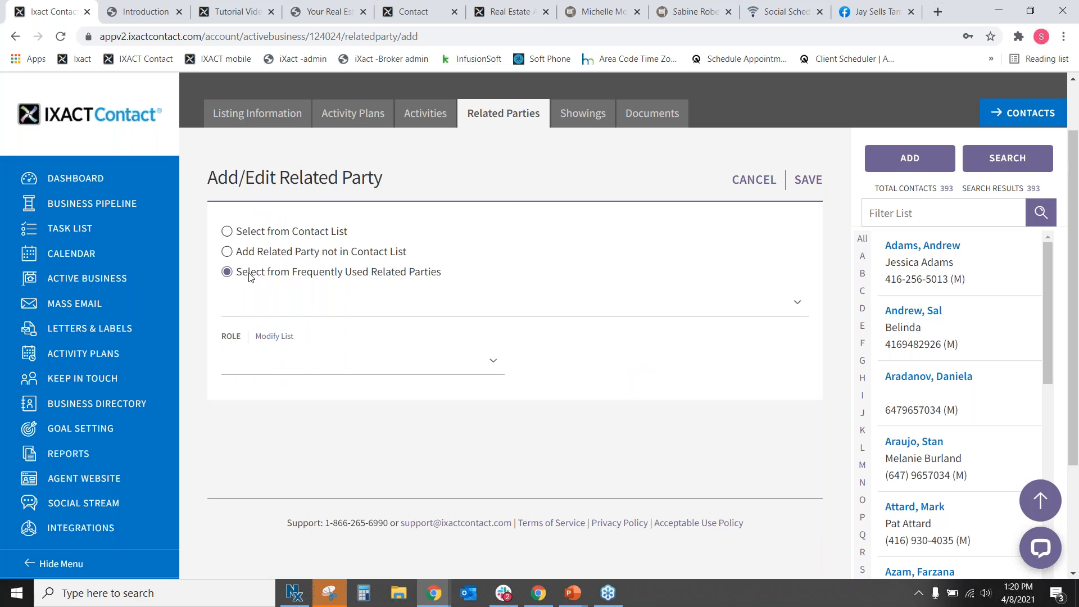
{"action": "left_click", "coordinate": [370, 307]}
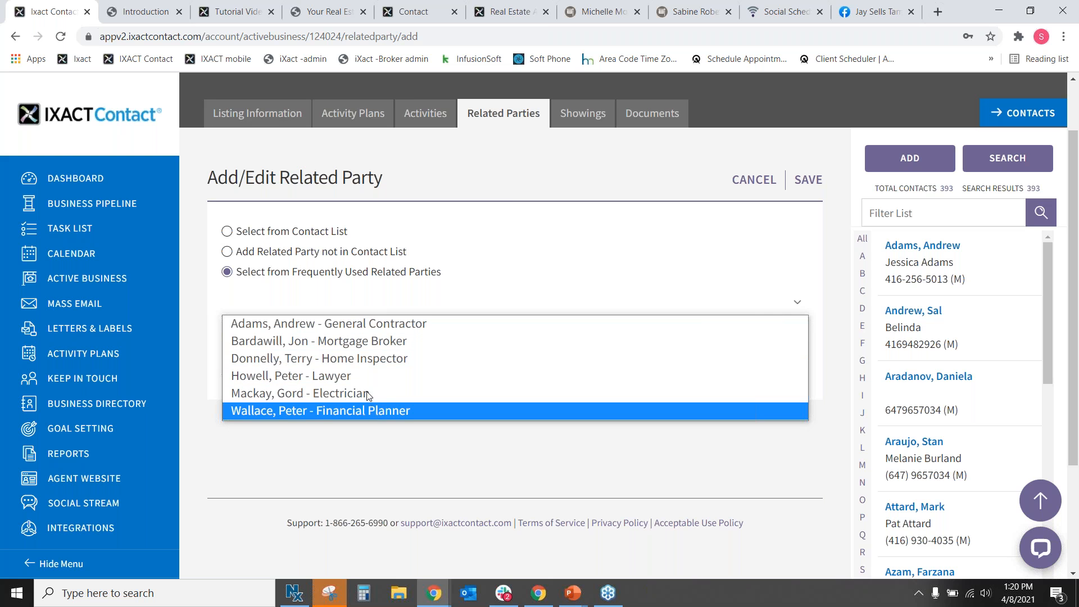
{"action": "left_click", "coordinate": [381, 323]}
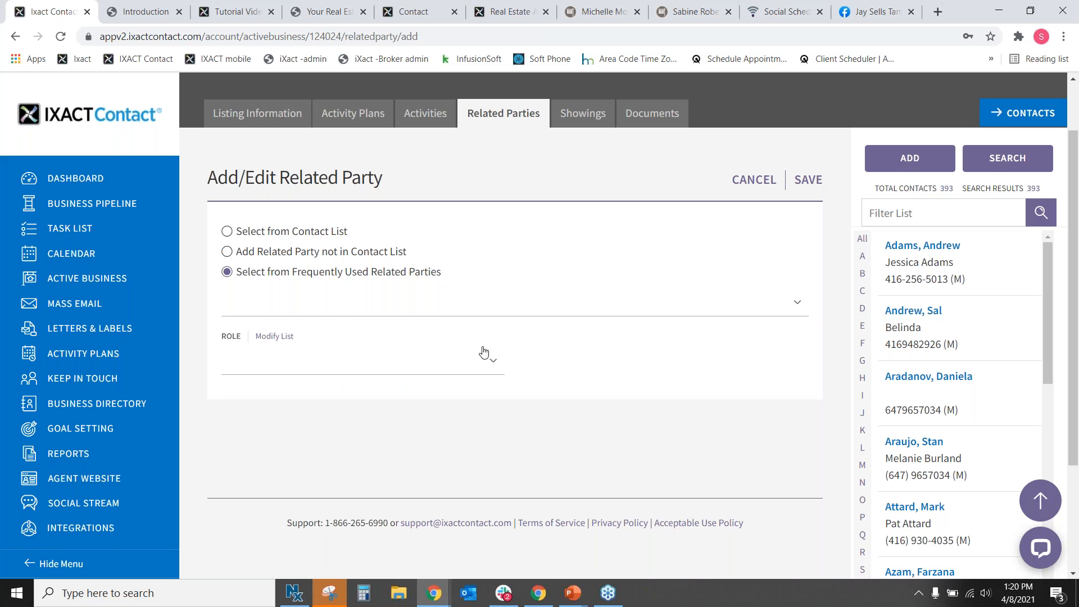
{"action": "left_click", "coordinate": [430, 310]}
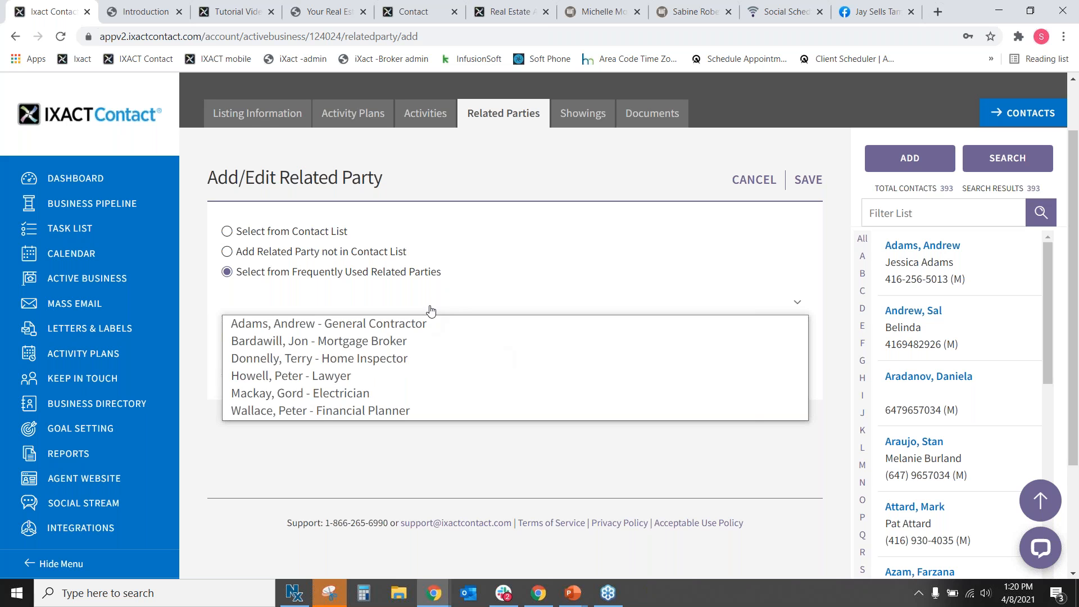
{"action": "left_click", "coordinate": [916, 448]}
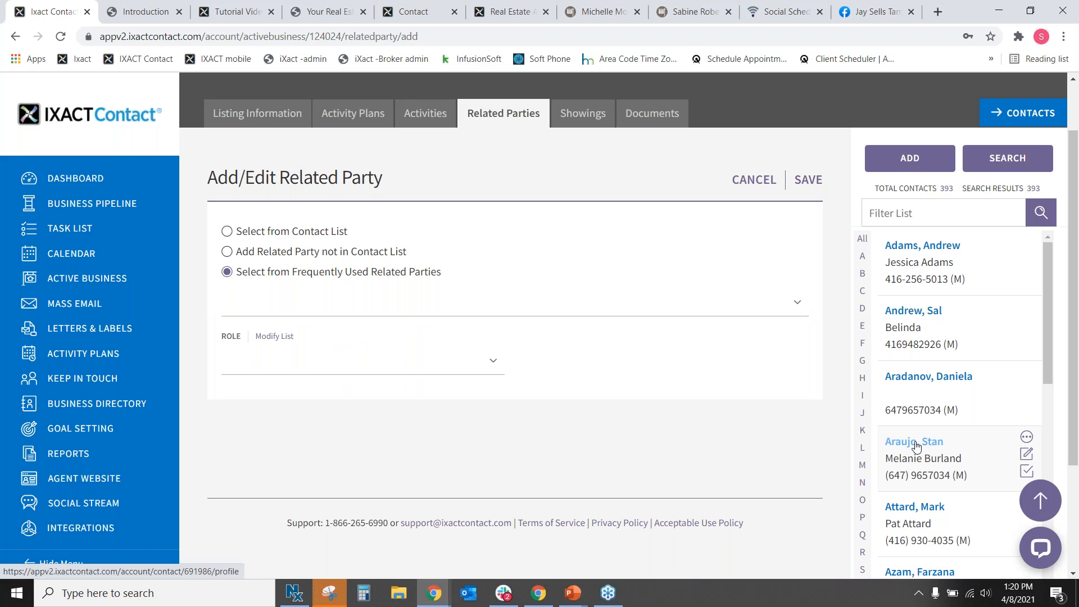
Open the ITNet contact for editing and find the Frequently Used Related Parties option.
{"action": "left_click", "coordinate": [604, 145]}
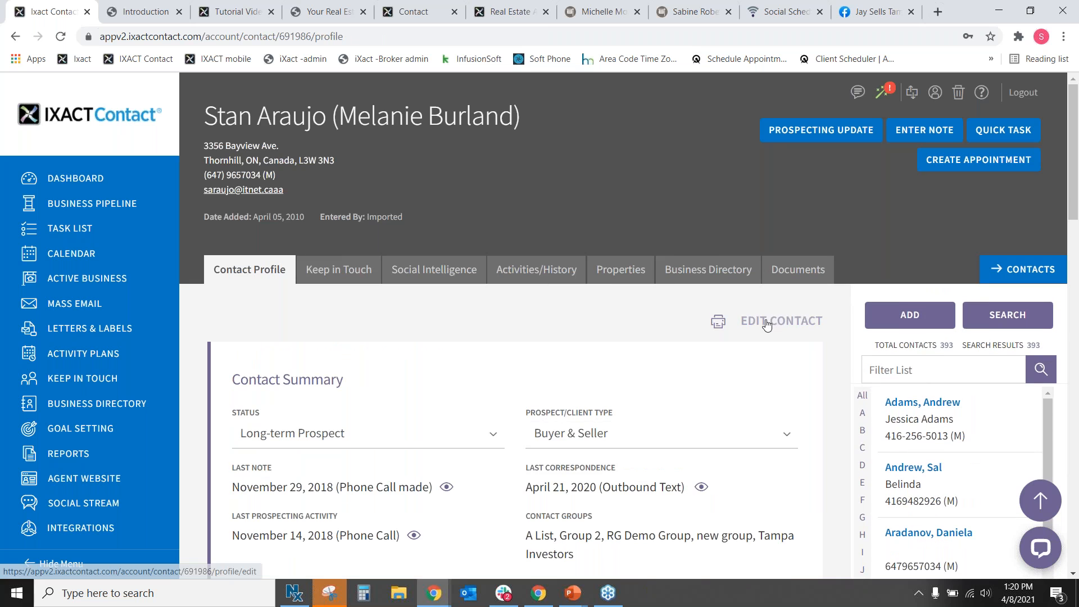
{"action": "left_click", "coordinate": [758, 321]}
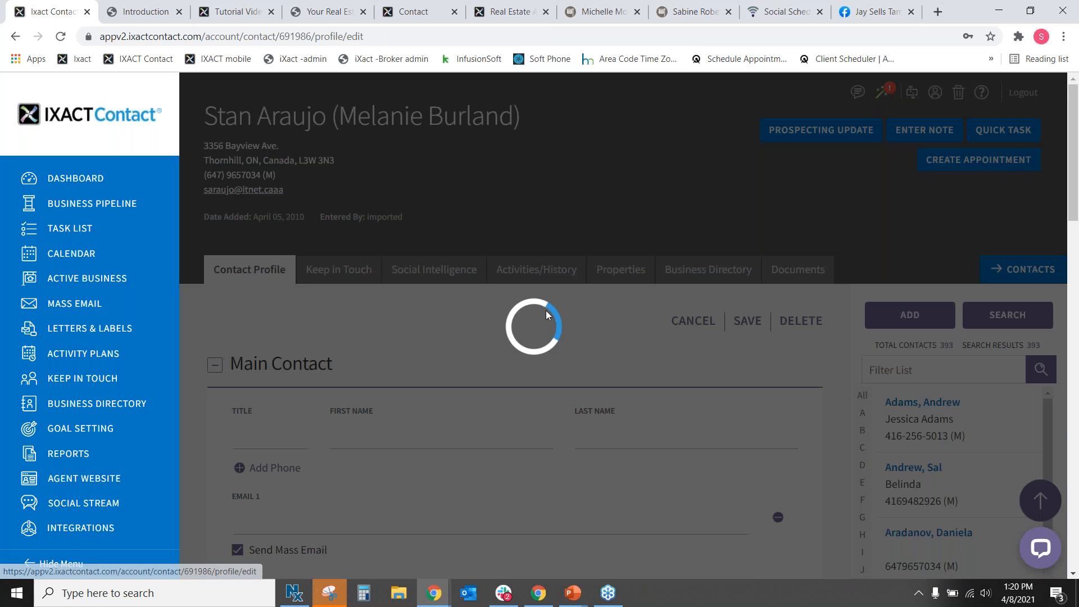
{"action": "scroll", "coordinate": [558, 157], "scroll_direction": "down", "scroll_amount": 15}
{"action": "scroll", "coordinate": [557, 163], "scroll_direction": "down", "scroll_amount": 8}
{"action": "scroll", "coordinate": [301, 247], "scroll_direction": "down", "scroll_amount": 3}
{"action": "left_click_drag", "start_coordinate": [259, 365], "coordinate": [424, 366]}
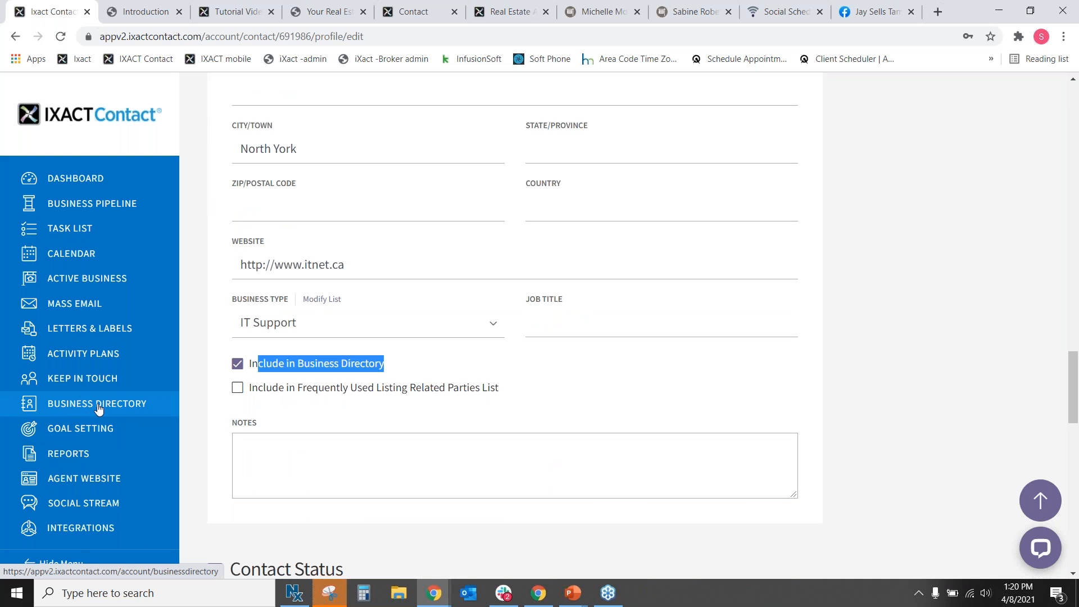
{"action": "left_click", "coordinate": [267, 392]}
{"action": "left_click_drag", "start_coordinate": [268, 392], "coordinate": [526, 386]}
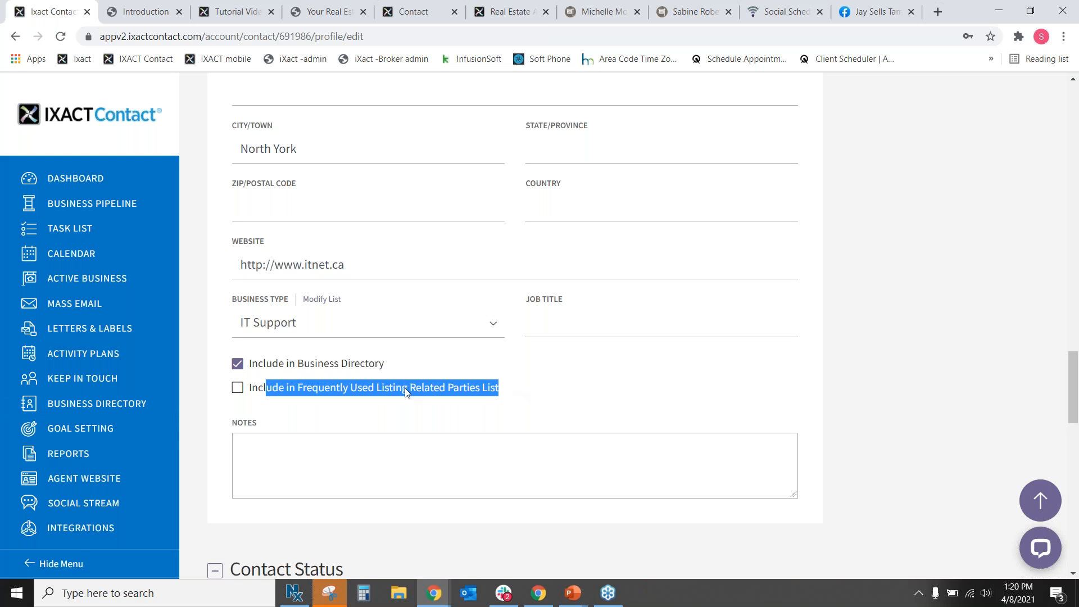
Tick then untick Frequently Used Related Parties and leave unsaved for Active Business.
{"action": "left_click", "coordinate": [236, 390]}
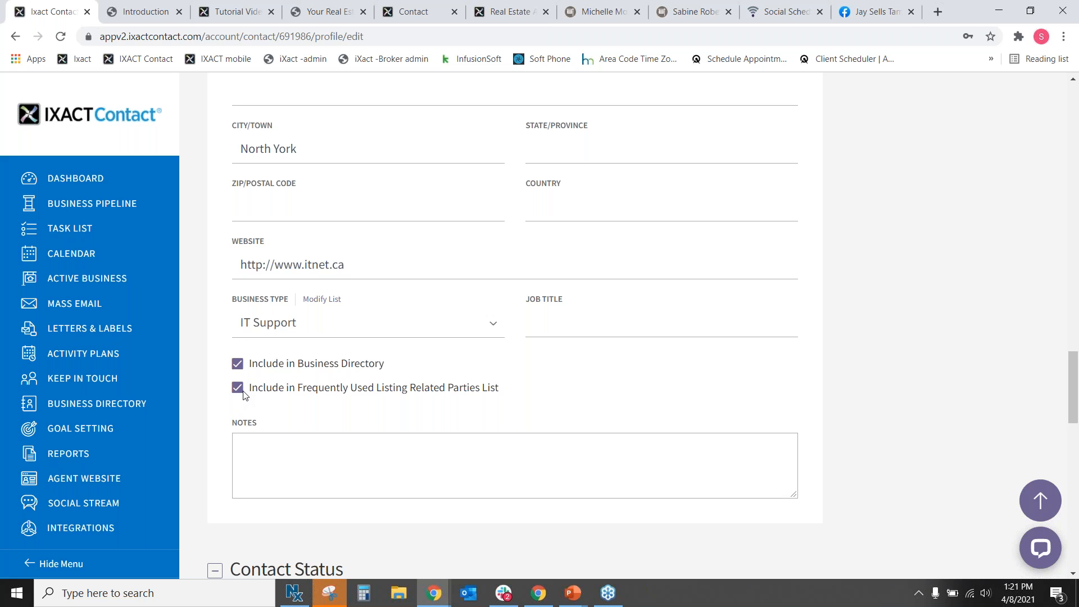
{"action": "left_click", "coordinate": [237, 389]}
{"action": "left_click", "coordinate": [59, 281]}
{"action": "left_click", "coordinate": [607, 144]}
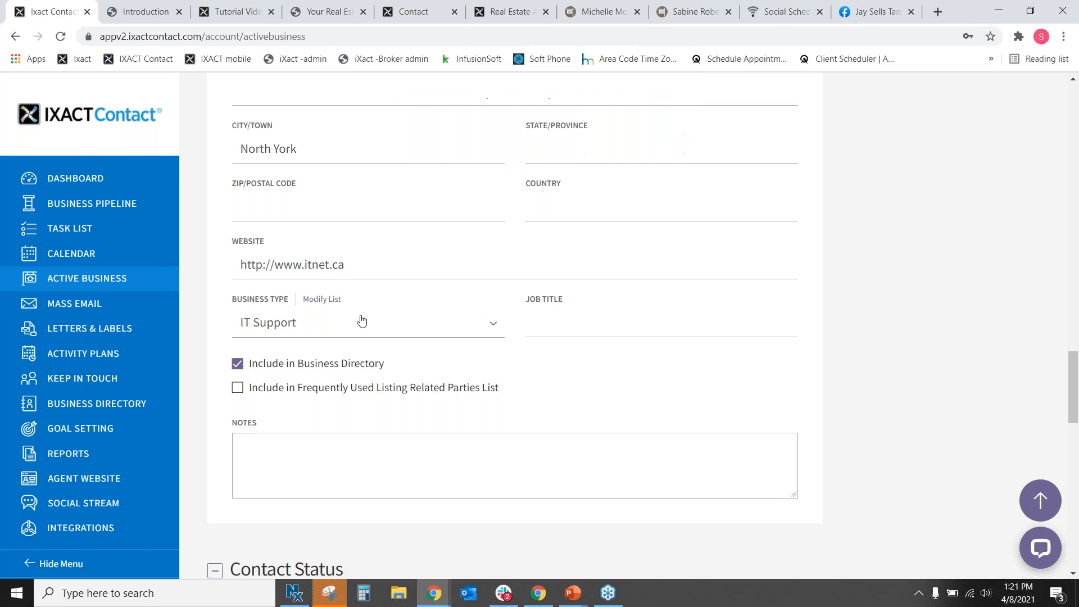
{"action": "scroll", "coordinate": [306, 407], "scroll_direction": "down", "scroll_amount": 8}
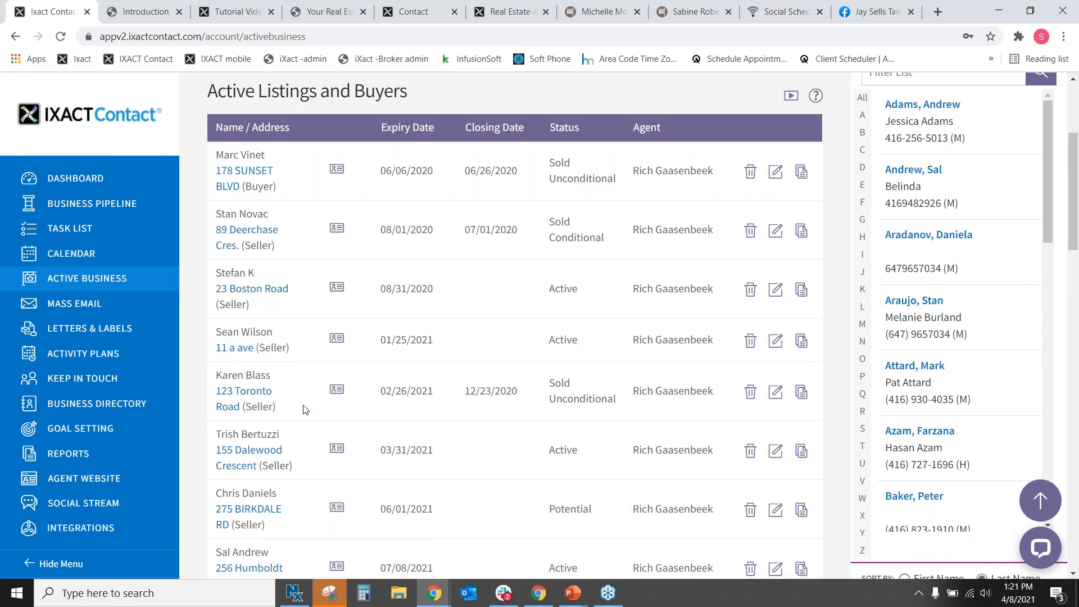
{"action": "left_click", "coordinate": [246, 219]}
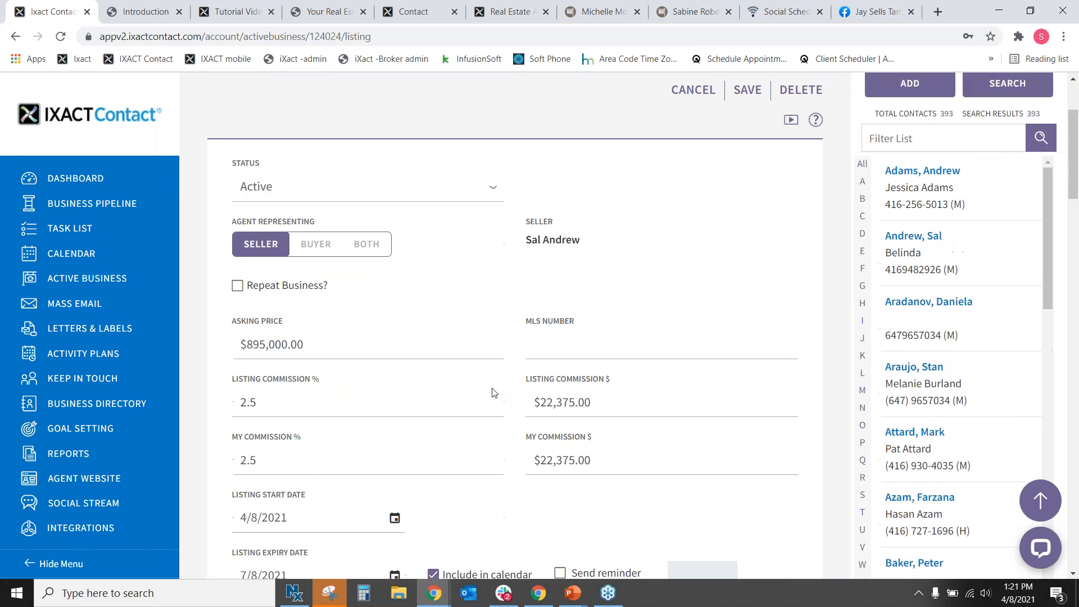
{"action": "left_click", "coordinate": [531, 190]}
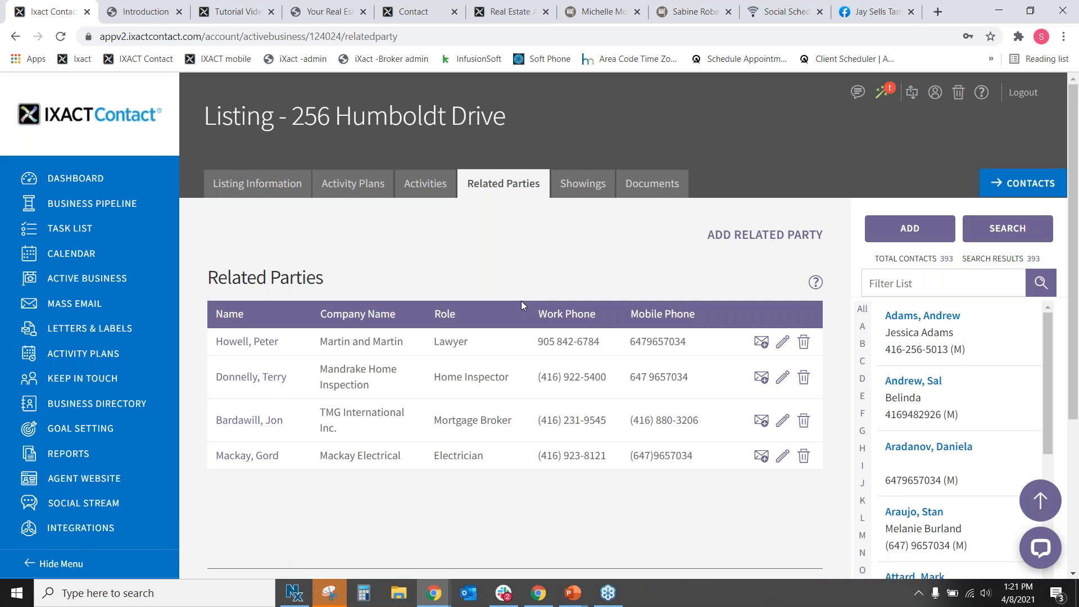
{"action": "left_click", "coordinate": [706, 234]}
{"action": "left_click", "coordinate": [227, 342]}
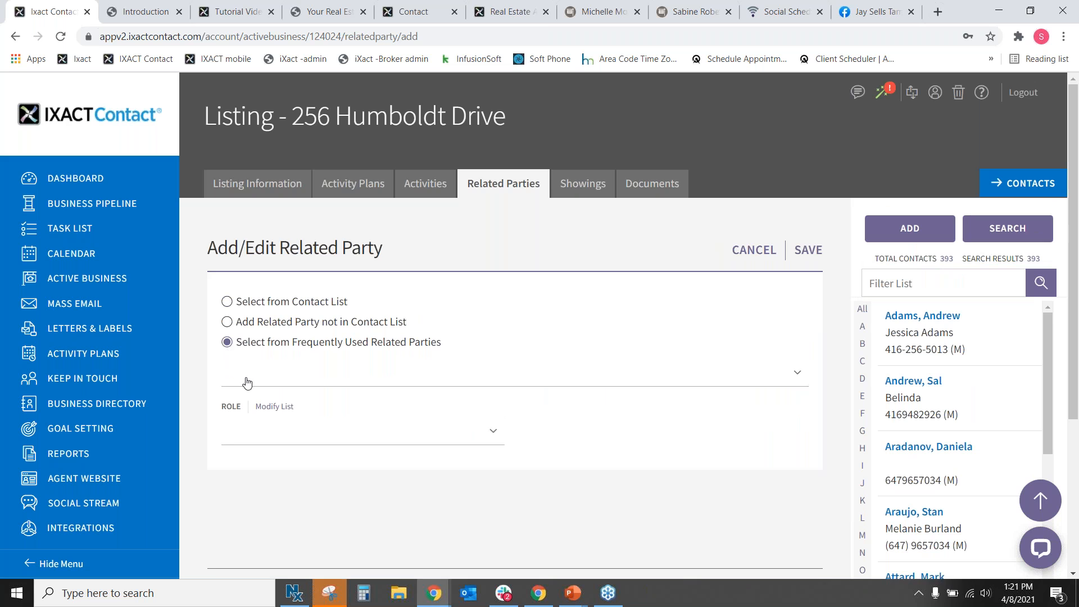
{"action": "left_click", "coordinate": [246, 379]}
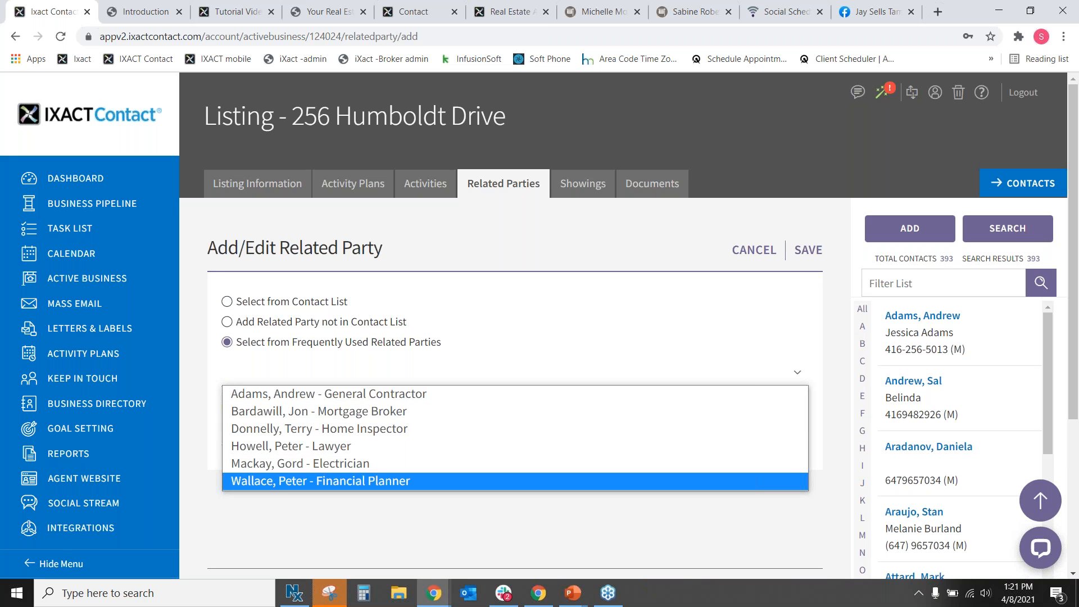
{"action": "left_click", "coordinate": [283, 489]}
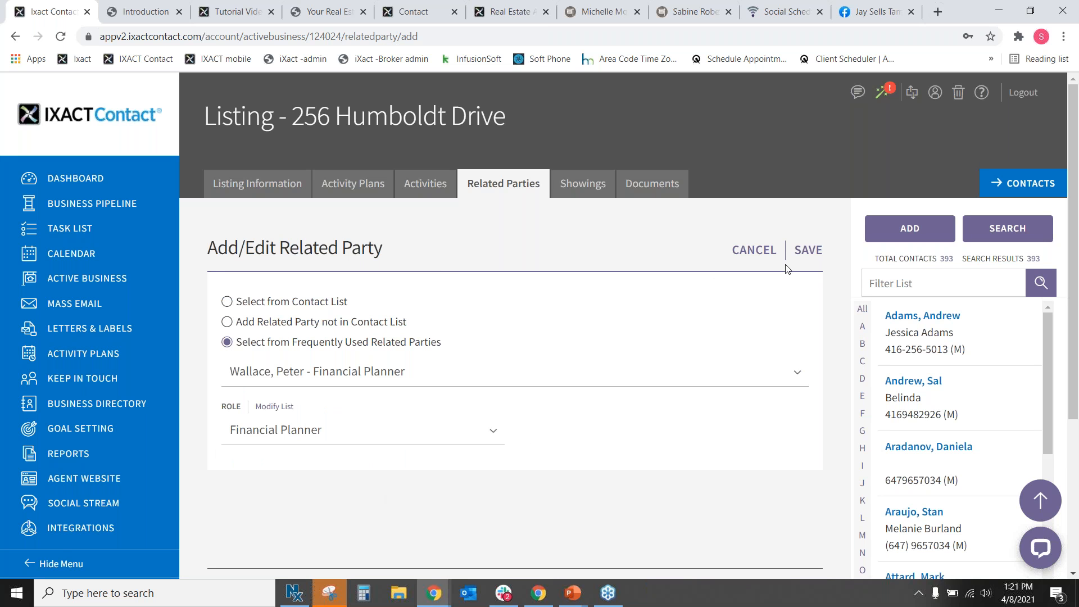
{"action": "left_click", "coordinate": [795, 251]}
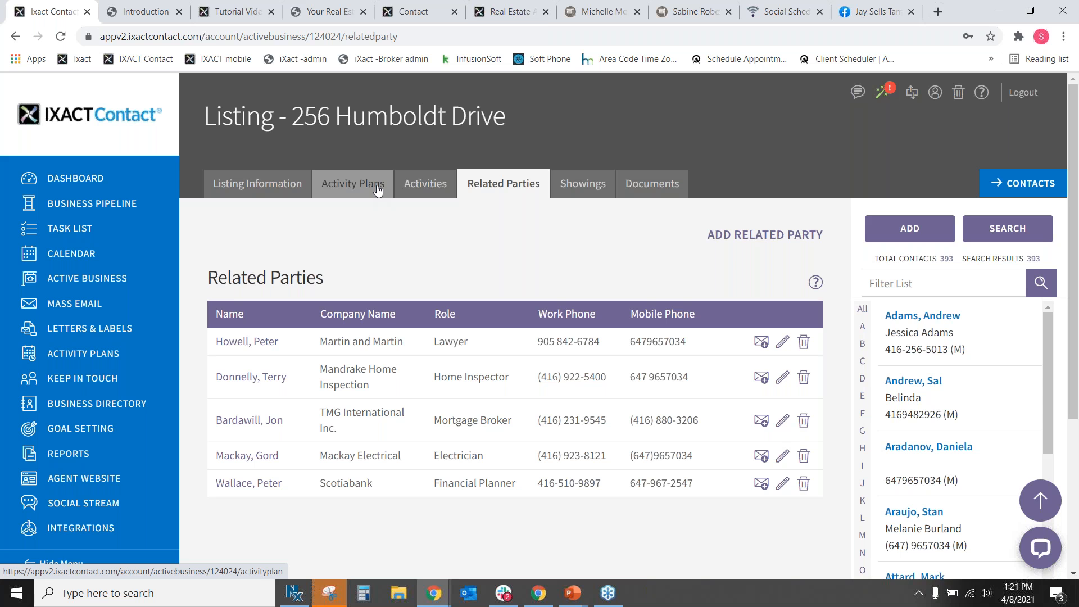
{"action": "left_click", "coordinate": [256, 186]}
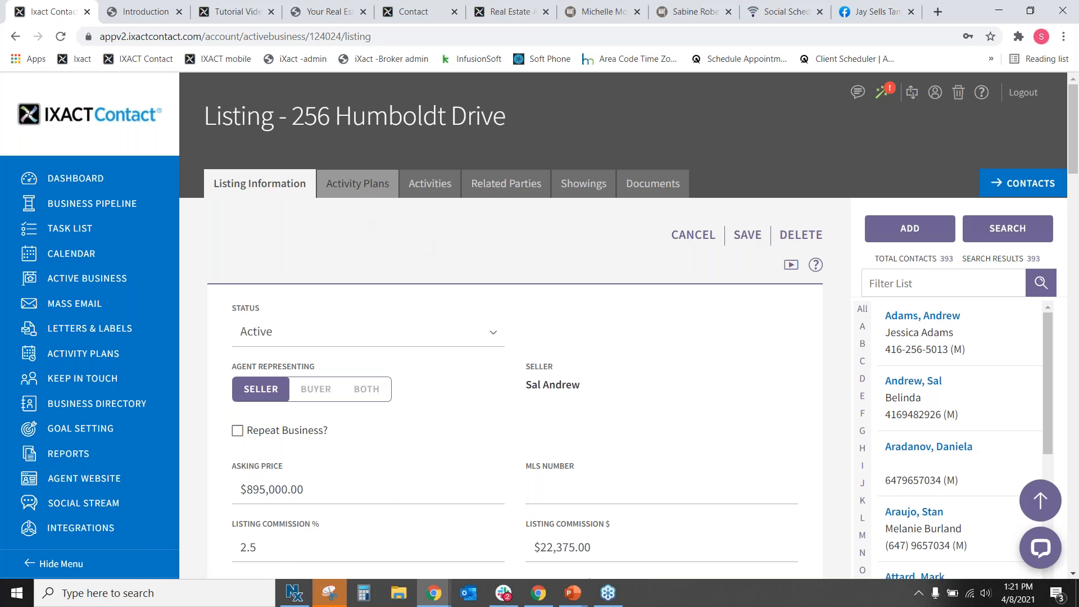
{"action": "left_click", "coordinate": [355, 184]}
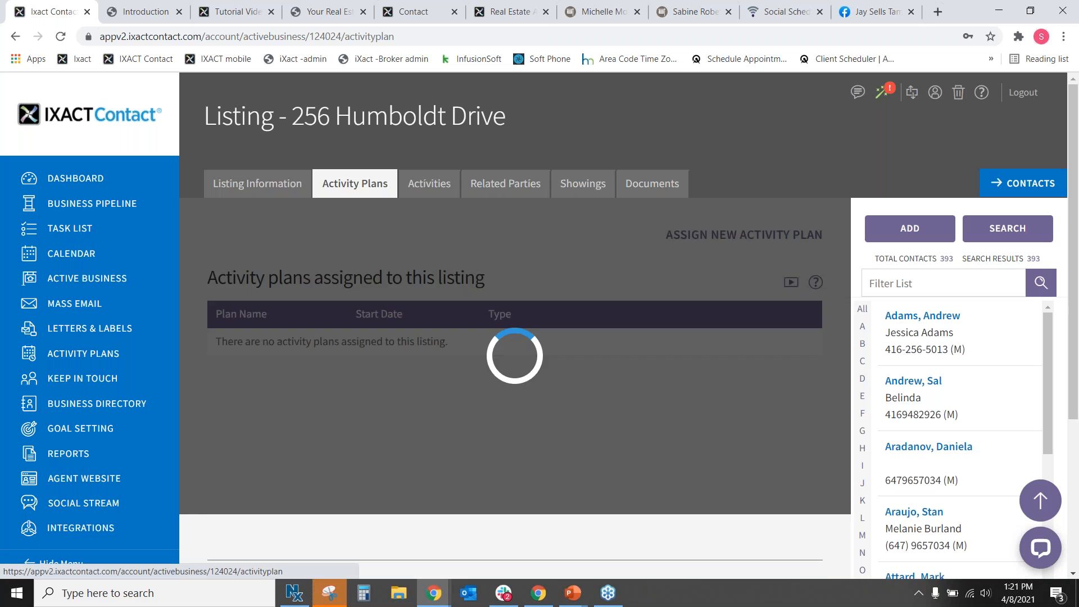
{"action": "left_click", "coordinate": [442, 193]}
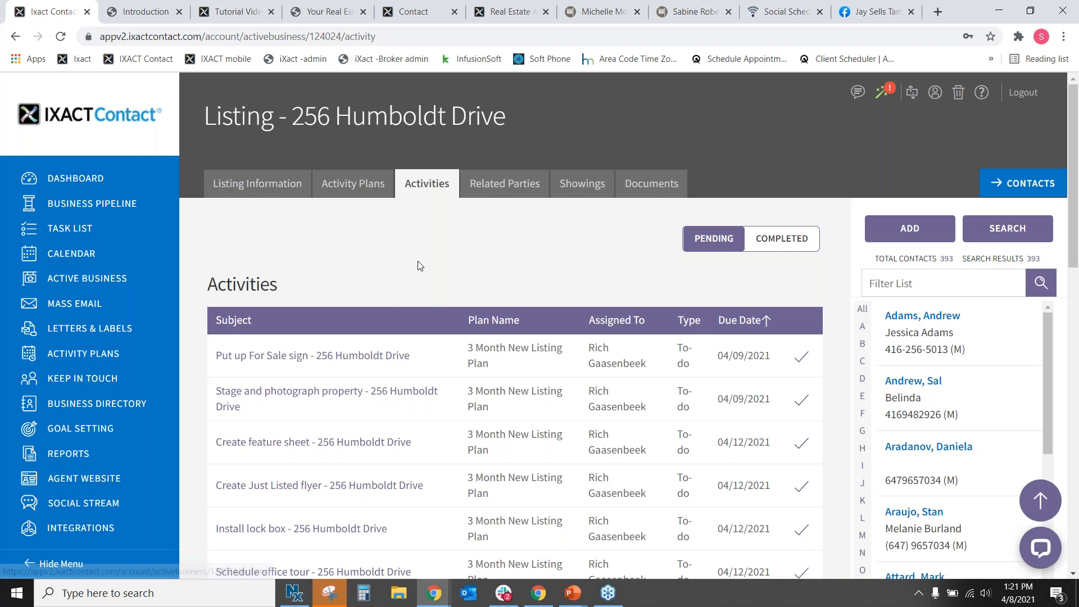
{"action": "left_click", "coordinate": [268, 191]}
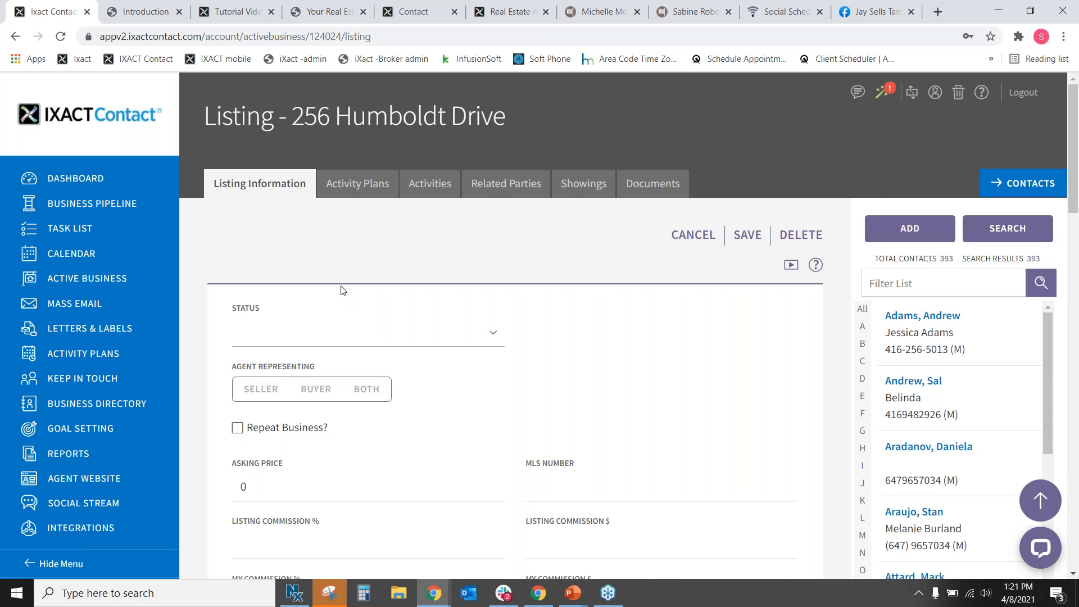
{"action": "scroll", "coordinate": [609, 403], "scroll_direction": "down", "scroll_amount": 7}
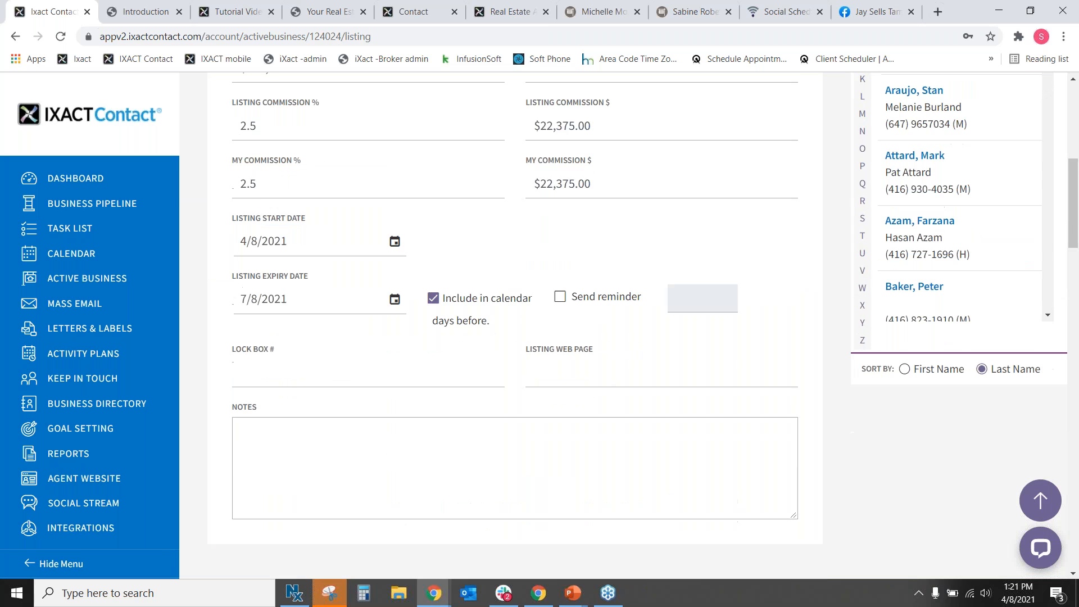
{"action": "scroll", "coordinate": [516, 406], "scroll_direction": "down", "scroll_amount": 2}
{"action": "left_click_drag", "start_coordinate": [215, 441], "coordinate": [396, 446]}
{"action": "left_click", "coordinate": [418, 454]}
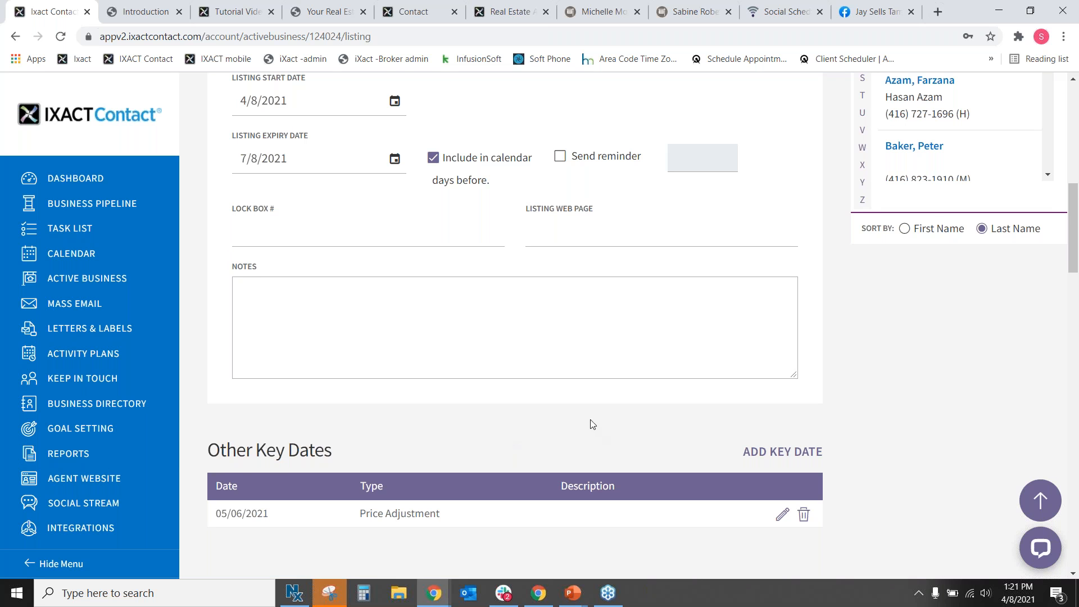
{"action": "scroll", "coordinate": [594, 429], "scroll_direction": "up", "scroll_amount": 1}
{"action": "scroll", "coordinate": [550, 385], "scroll_direction": "up", "scroll_amount": 8}
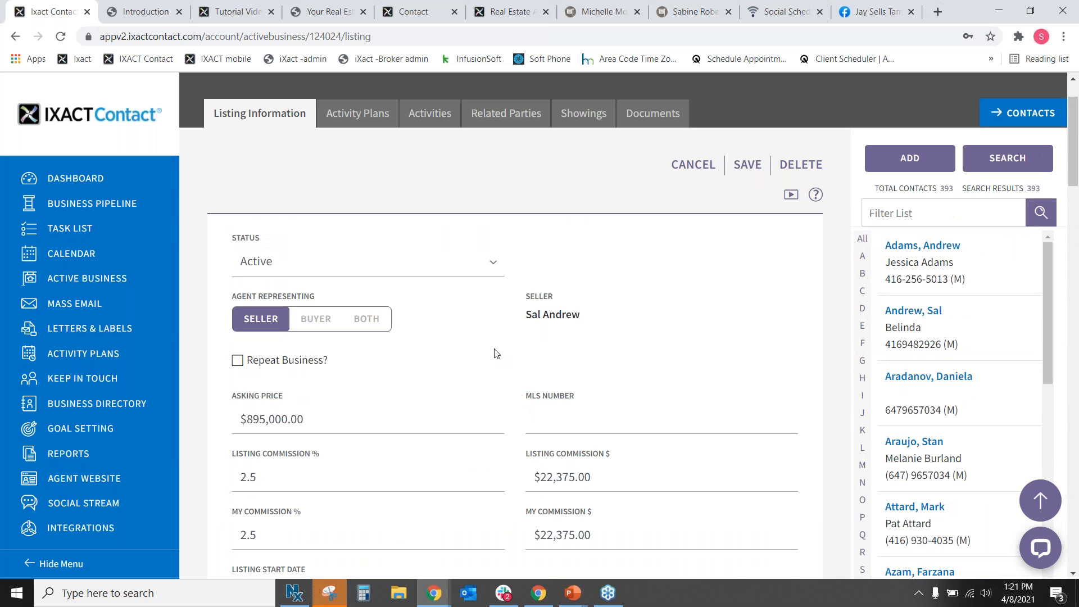
{"action": "left_click", "coordinate": [536, 417]}
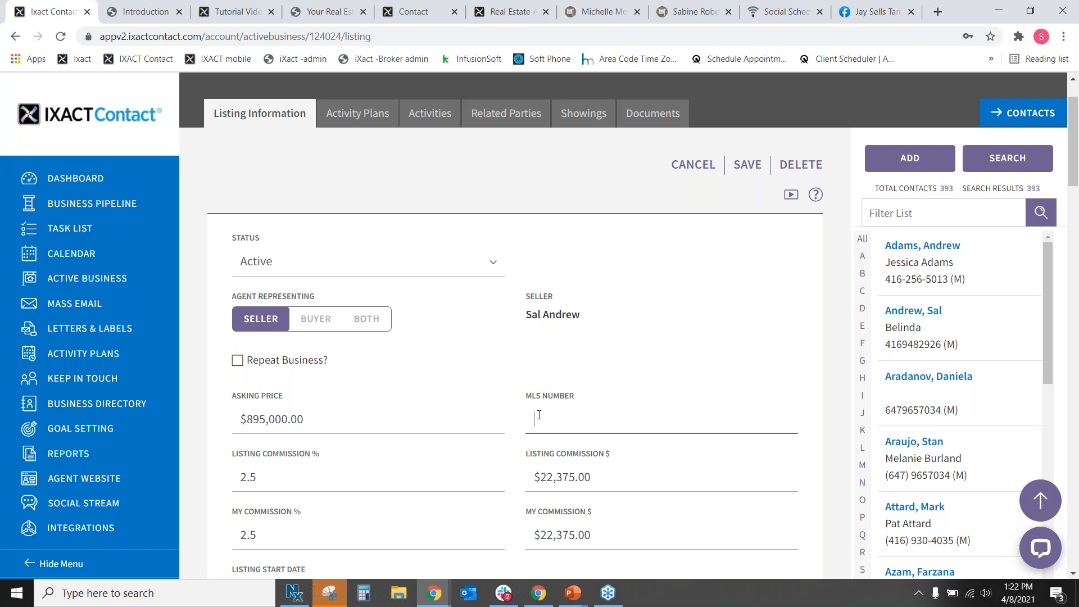
{"action": "left_click", "coordinate": [570, 188]}
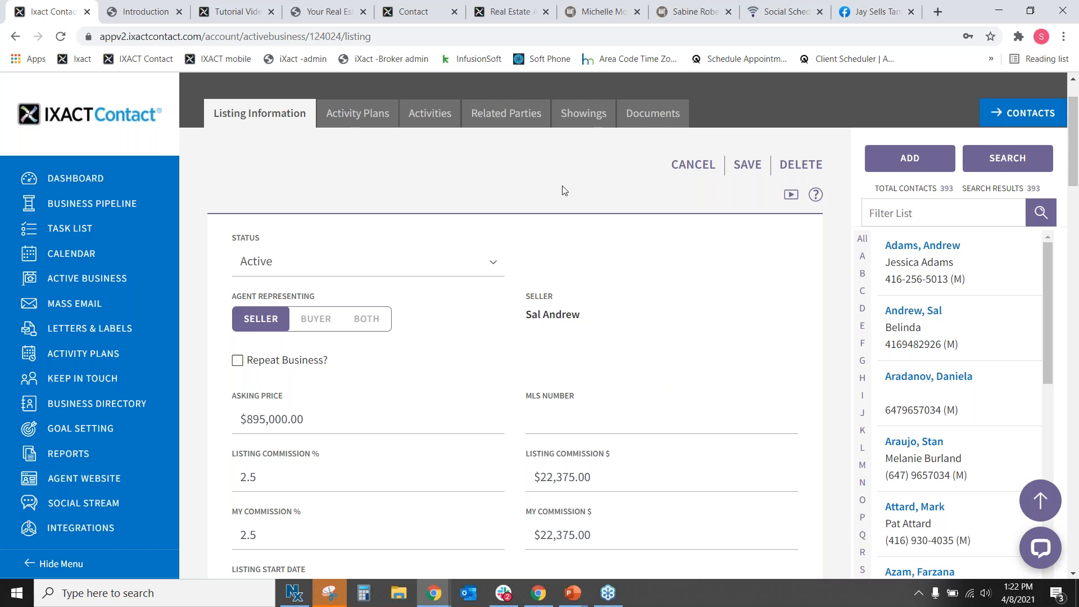
{"action": "scroll", "coordinate": [551, 225], "scroll_direction": "up", "scroll_amount": 2}
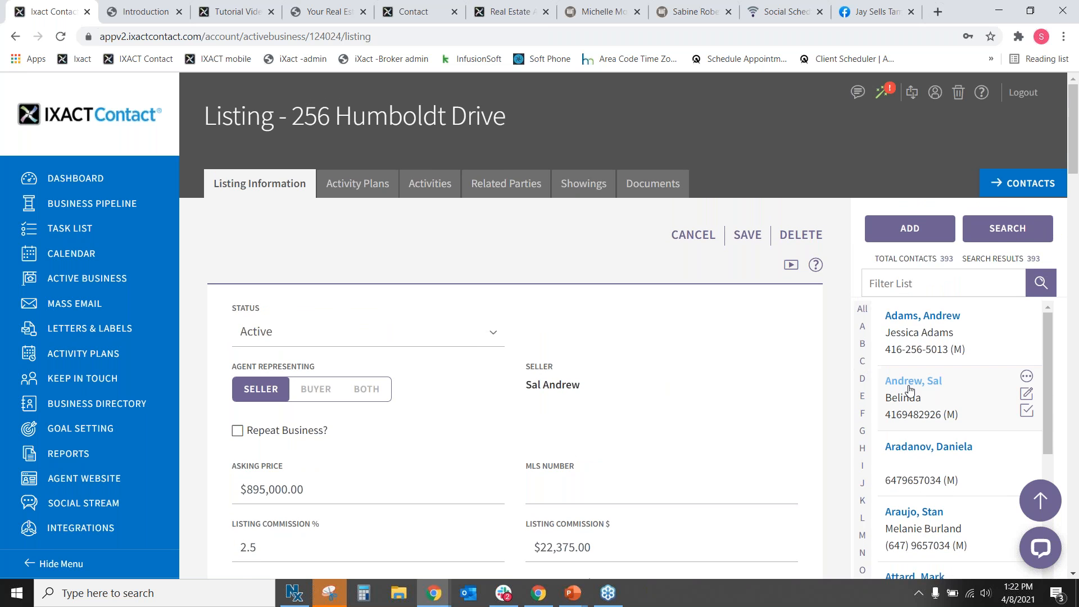
Browse two contacts' profiles and review one contact's Properties tab.
{"action": "left_click", "coordinate": [916, 321]}
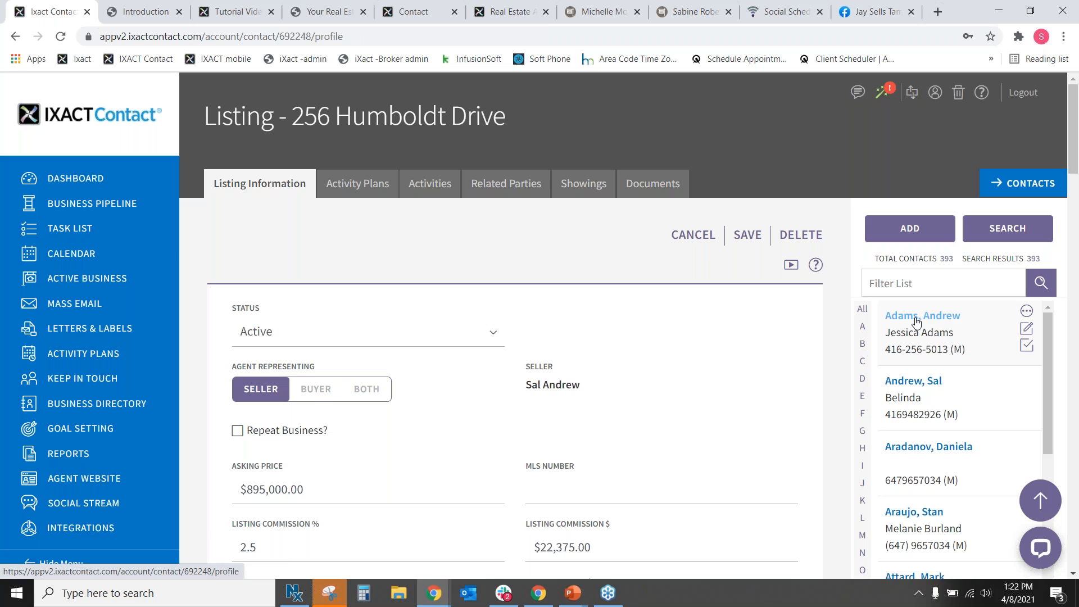
{"action": "left_click", "coordinate": [939, 533]}
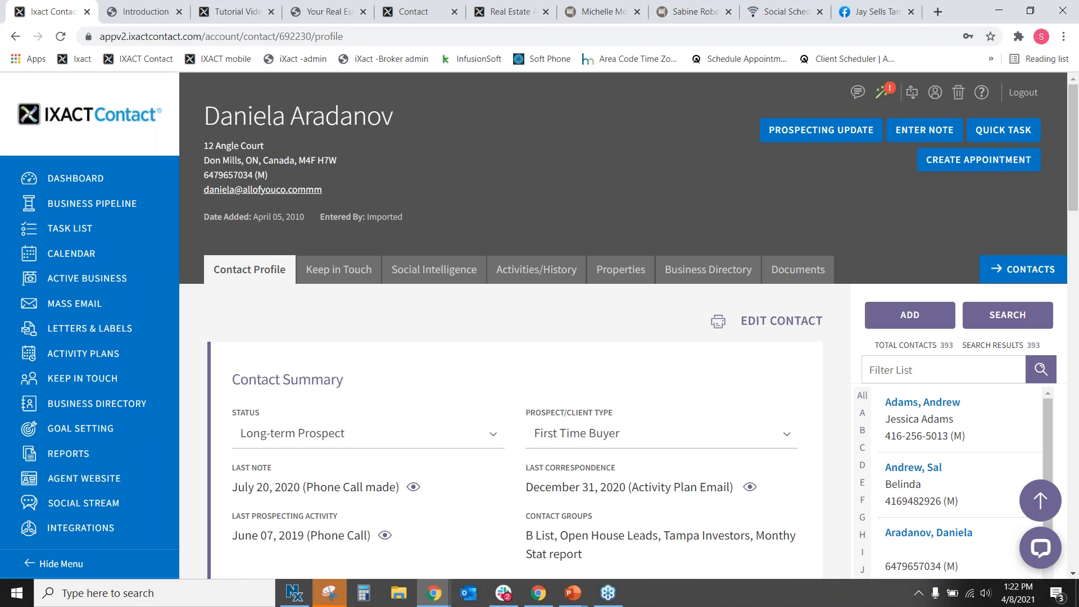
{"action": "left_click", "coordinate": [616, 269]}
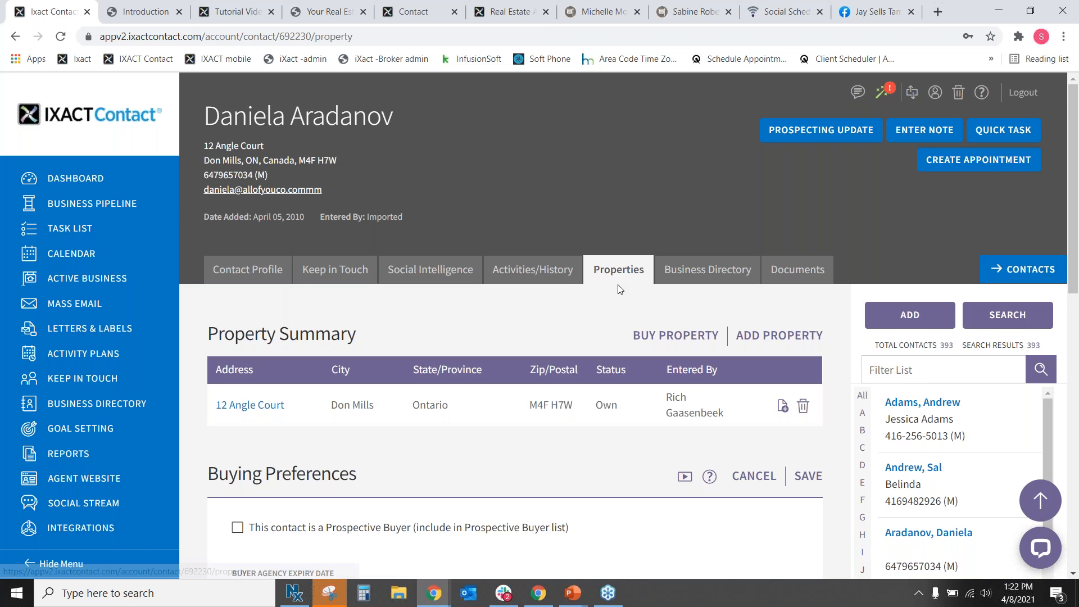
{"action": "scroll", "coordinate": [618, 286], "scroll_direction": "down", "scroll_amount": 5}
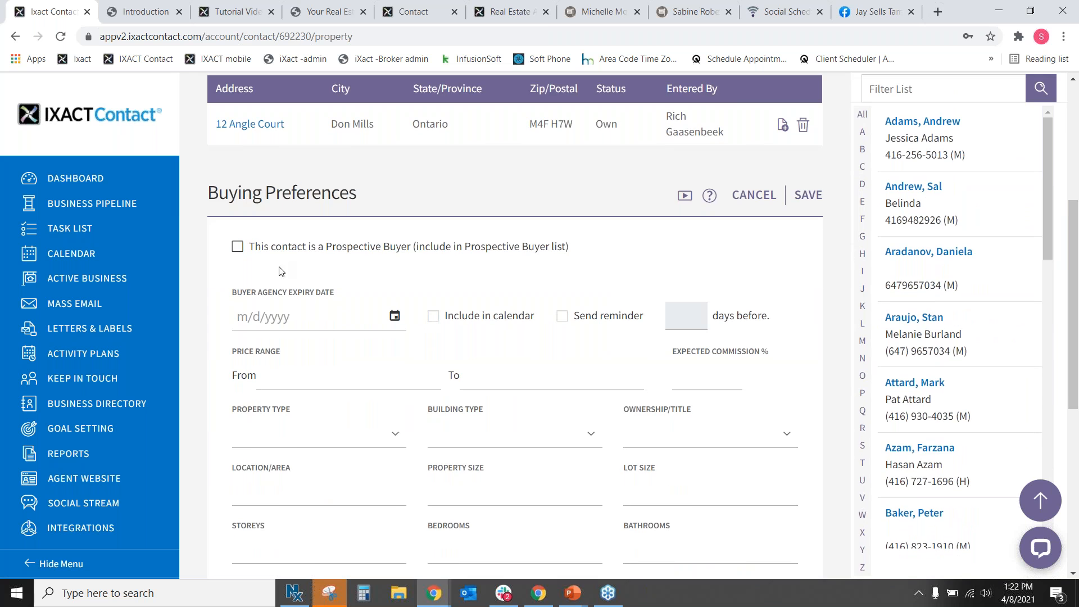
Check another contact's buying preferences, then go to the Active Business overview.
{"action": "left_click", "coordinate": [922, 121]}
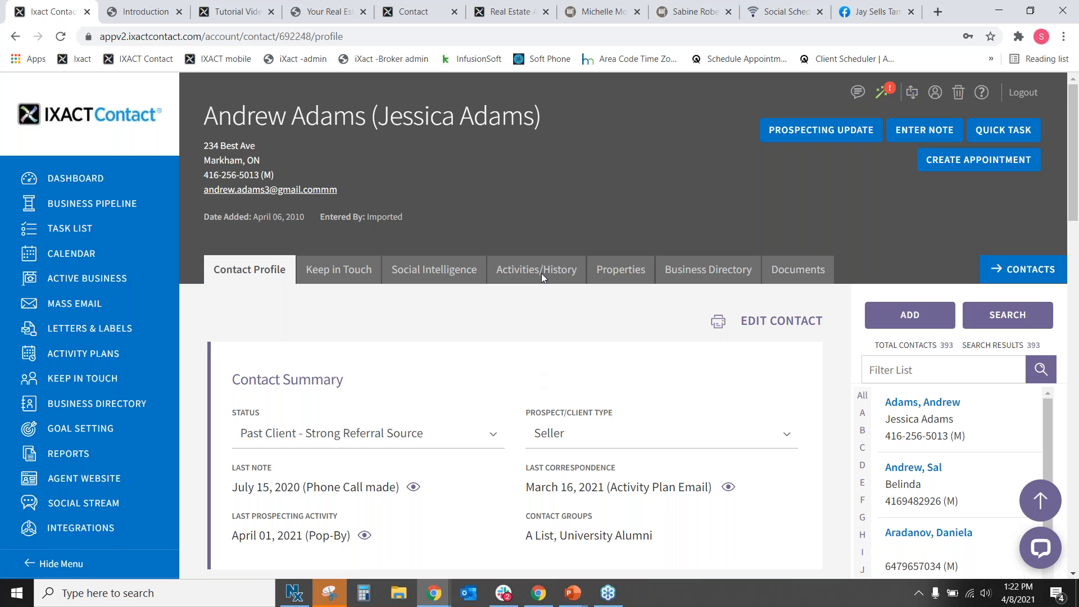
{"action": "left_click", "coordinate": [620, 269]}
{"action": "scroll", "coordinate": [585, 390], "scroll_direction": "down", "scroll_amount": 4}
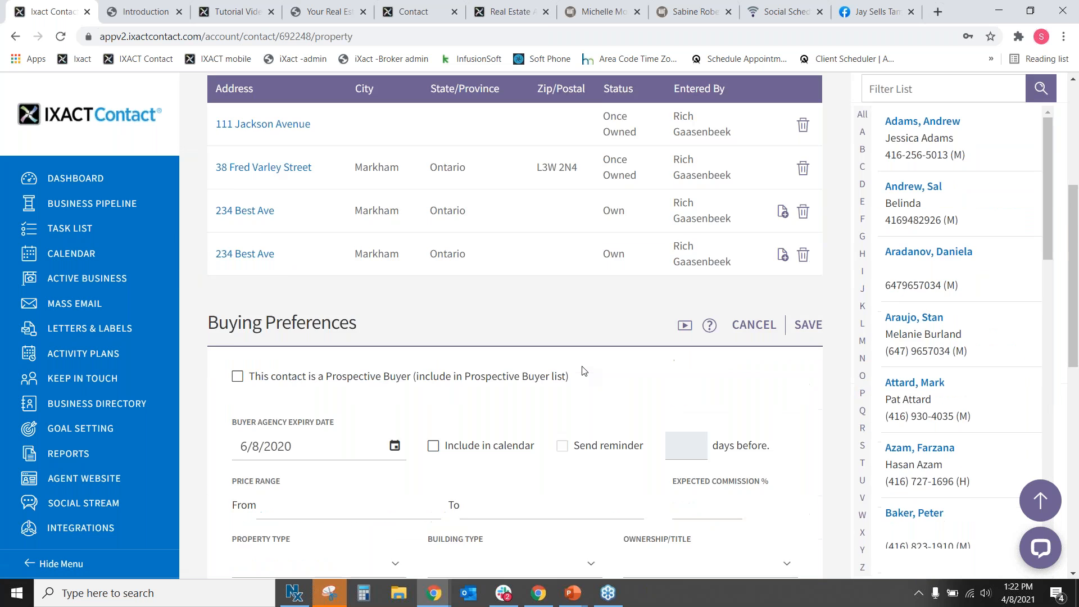
{"action": "scroll", "coordinate": [584, 371], "scroll_direction": "down", "scroll_amount": 5}
{"action": "scroll", "coordinate": [848, 418], "scroll_direction": "up", "scroll_amount": 4}
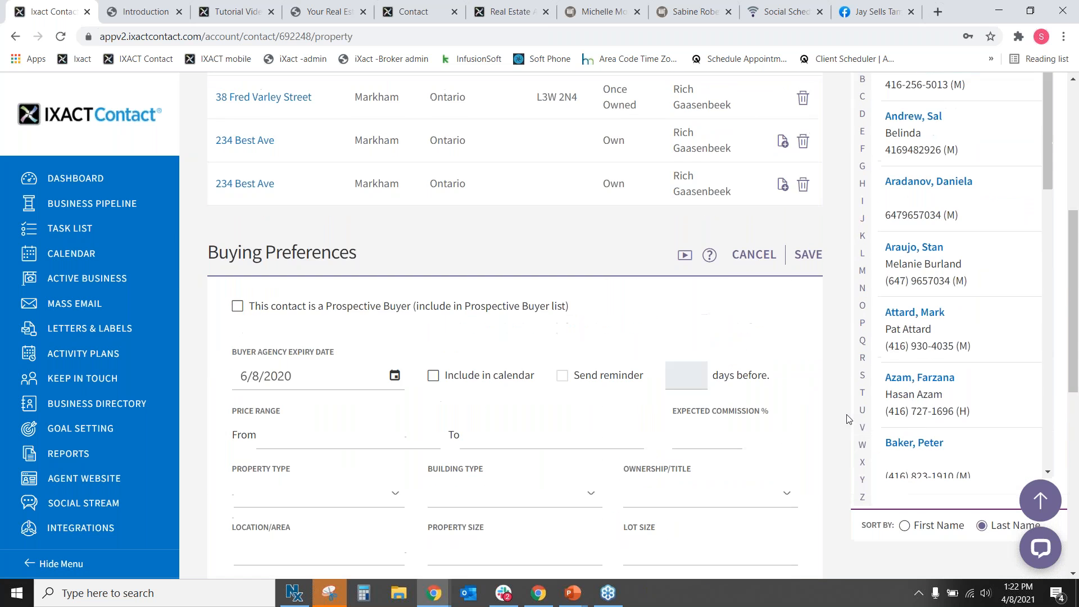
{"action": "left_click", "coordinate": [914, 312]}
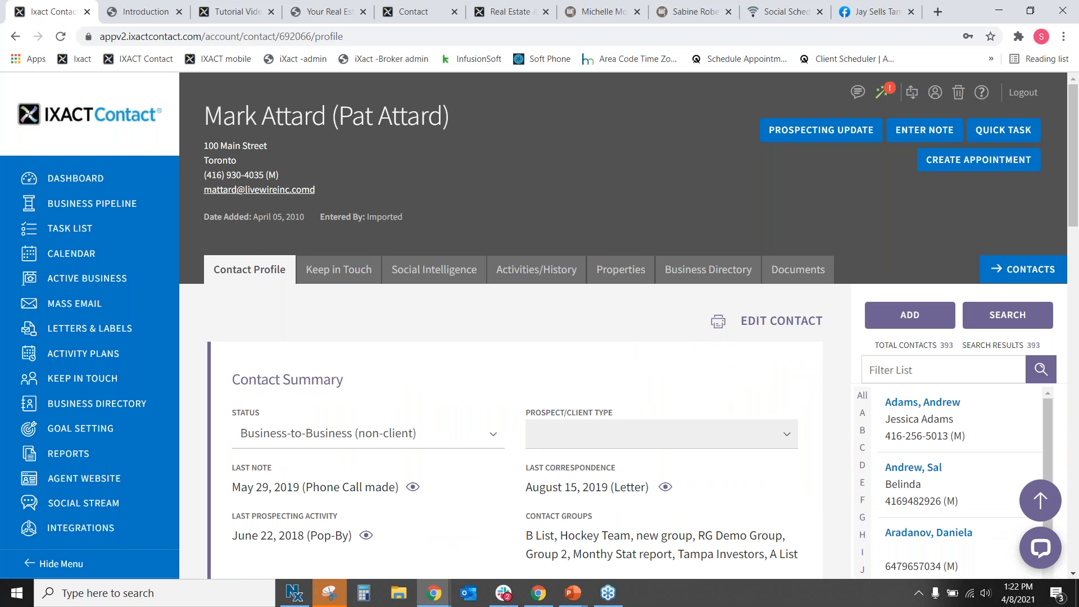
{"action": "left_click", "coordinate": [84, 280]}
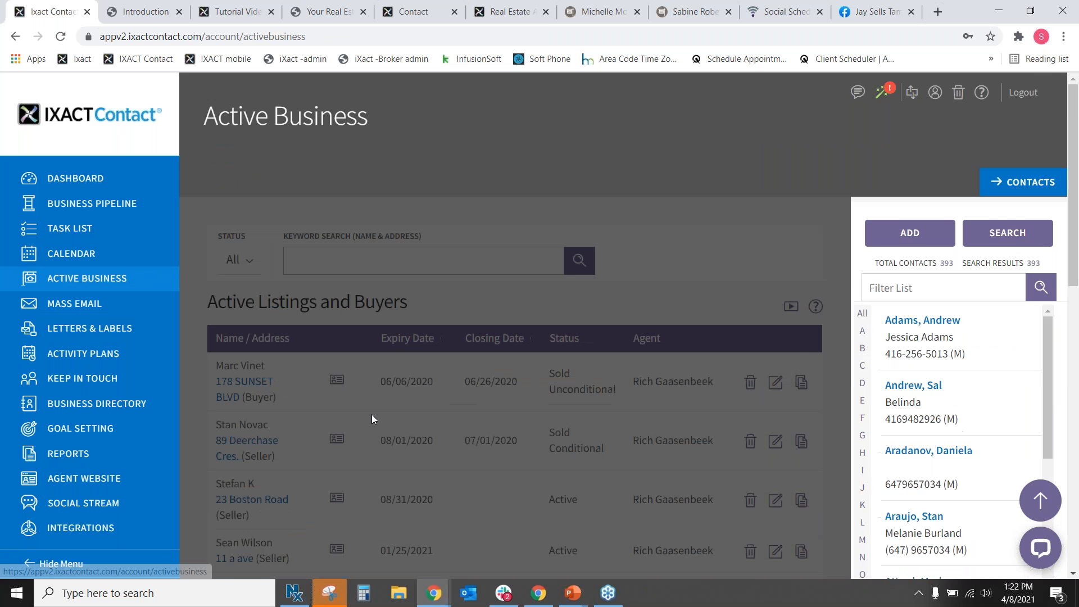
Open the first prospective buyer's Buying Preferences, showing the 5/10/2019 buyer agency expiry date.
{"action": "scroll", "coordinate": [392, 378], "scroll_direction": "down", "scroll_amount": 10}
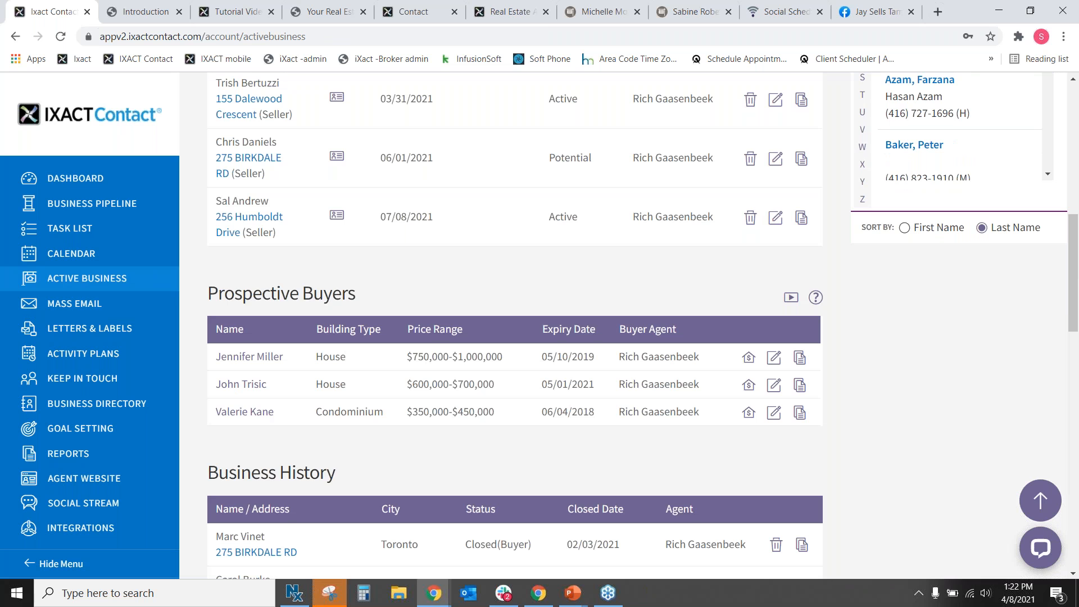
{"action": "left_click", "coordinate": [253, 358]}
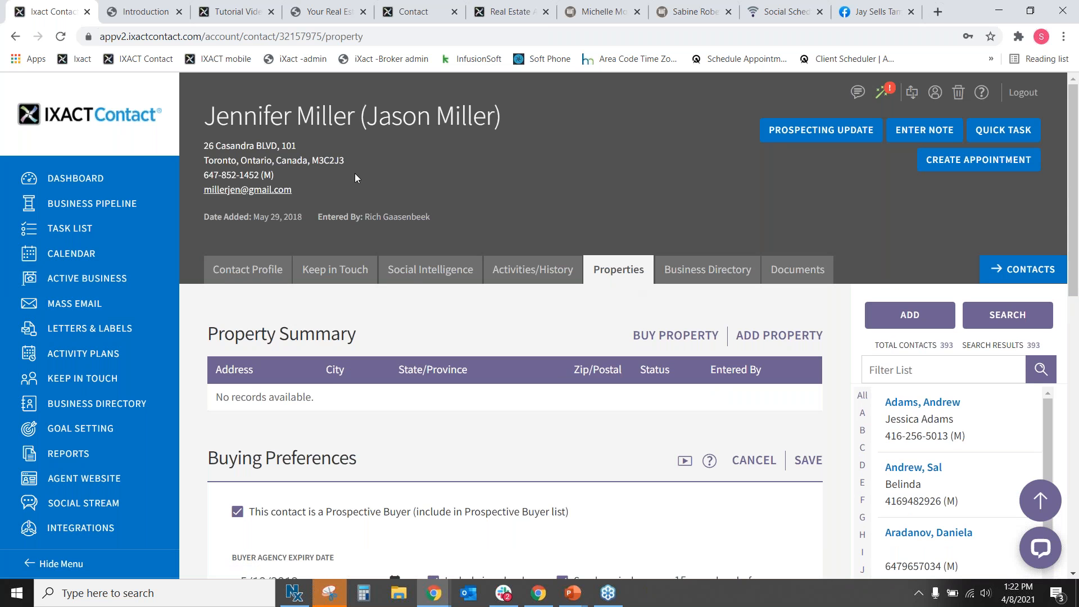
{"action": "scroll", "coordinate": [526, 345], "scroll_direction": "down", "scroll_amount": 3}
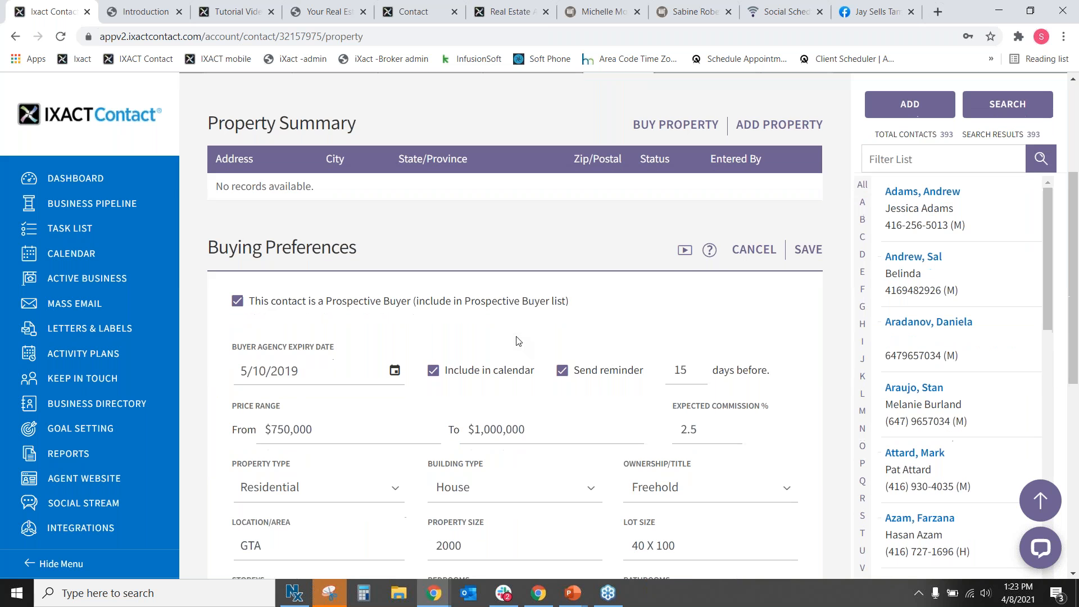
{"action": "left_click_drag", "start_coordinate": [254, 304], "coordinate": [602, 313]}
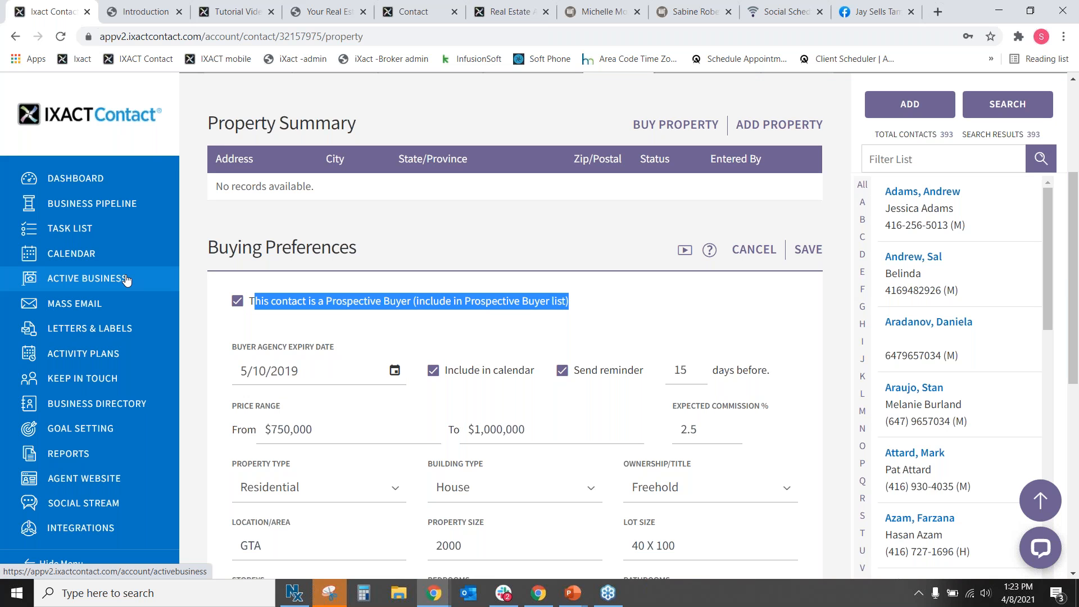
{"action": "left_click", "coordinate": [587, 325]}
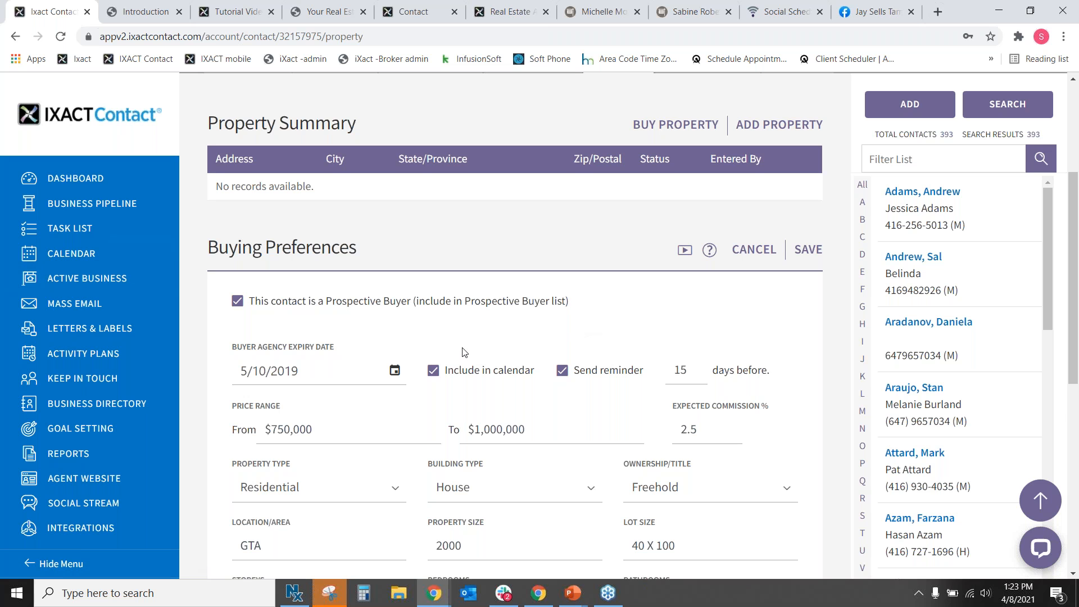
{"action": "scroll", "coordinate": [358, 333], "scroll_direction": "down", "scroll_amount": 1}
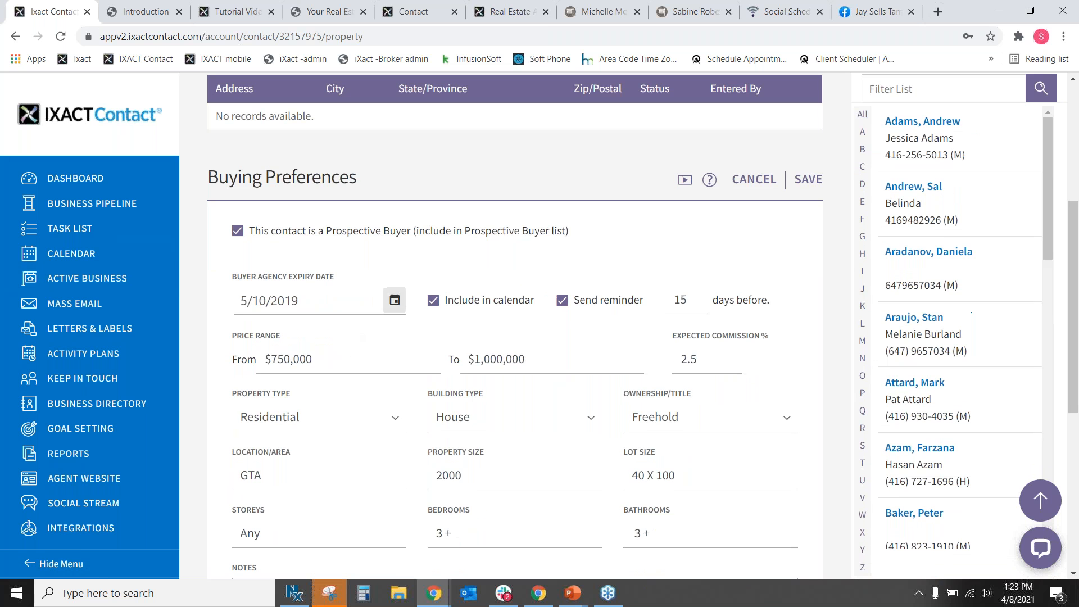
{"action": "left_click", "coordinate": [393, 301]}
Change the buyer agency expiry date to June 25, 2021.
{"action": "left_click", "coordinate": [439, 349]}
{"action": "left_click", "coordinate": [439, 349]}
{"action": "left_click", "coordinate": [439, 349]}
{"action": "left_click", "coordinate": [439, 349]}
{"action": "left_click", "coordinate": [438, 349]}
{"action": "left_click", "coordinate": [439, 349]}
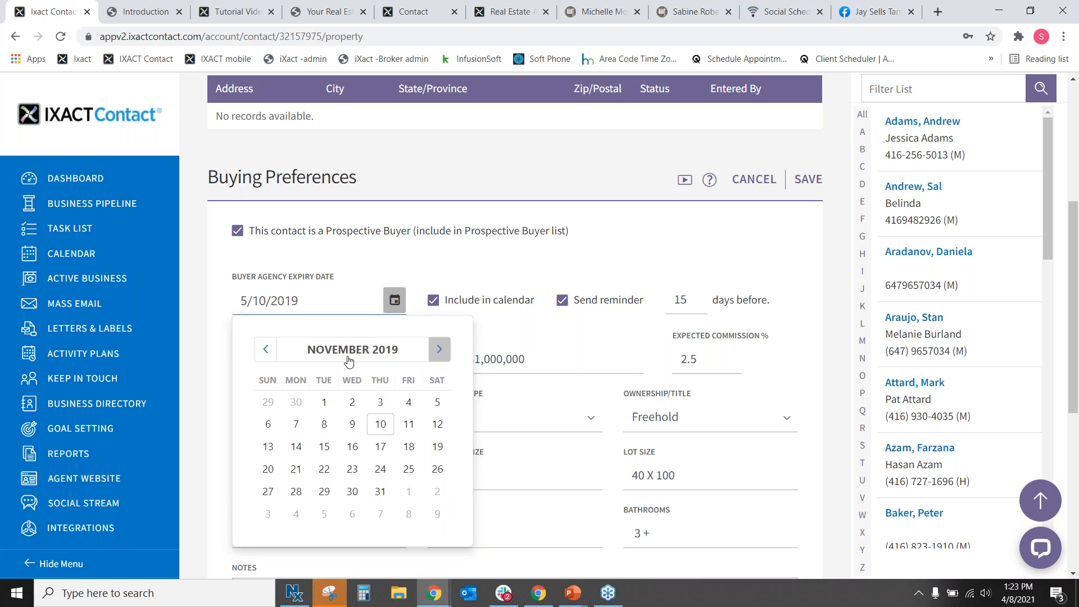
{"action": "left_click", "coordinate": [348, 349]}
{"action": "scroll", "coordinate": [351, 441], "scroll_direction": "down", "scroll_amount": 2}
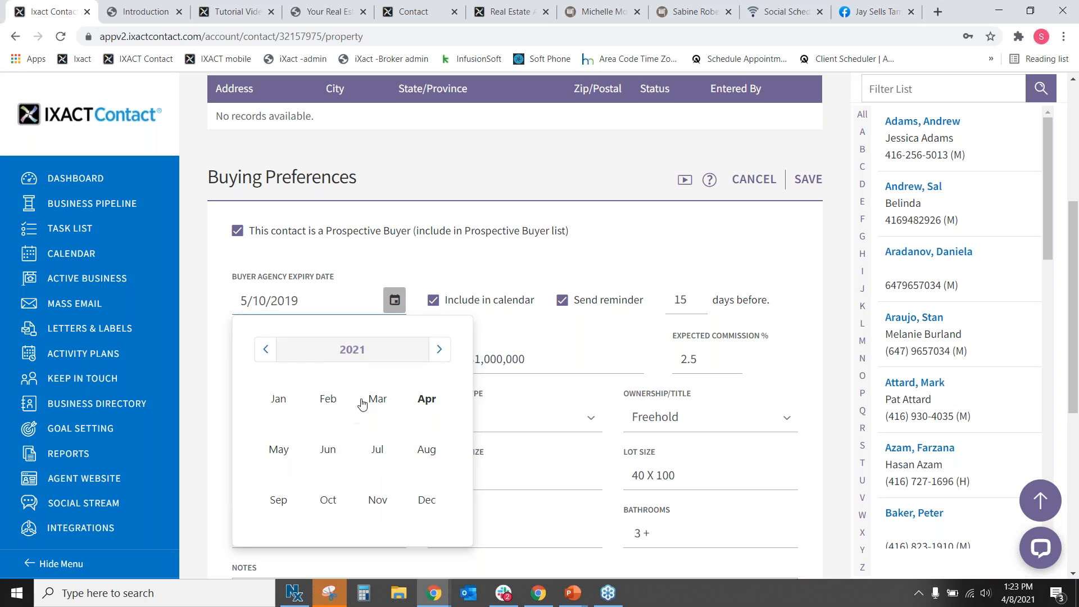
{"action": "left_click", "coordinate": [427, 398]}
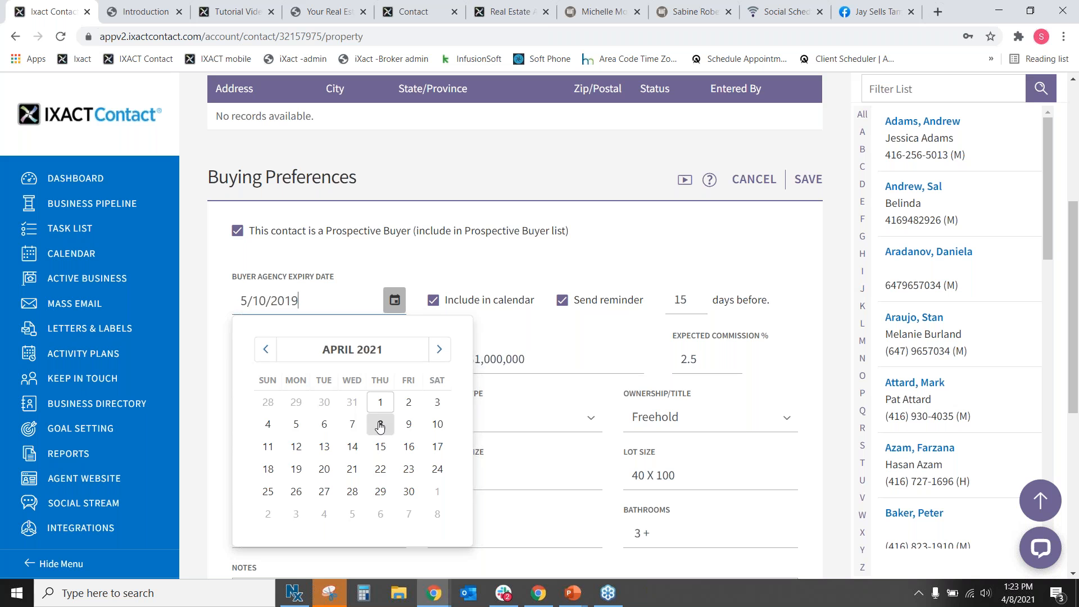
{"action": "left_click", "coordinate": [380, 425]}
{"action": "left_click", "coordinate": [394, 300]}
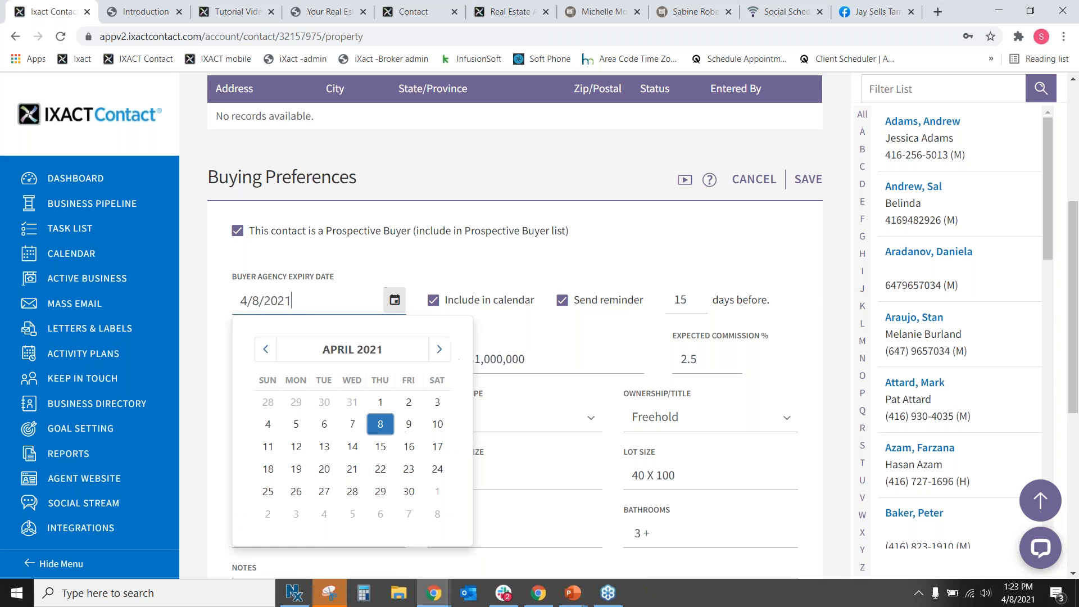
{"action": "left_click", "coordinate": [438, 349]}
{"action": "left_click", "coordinate": [439, 349]}
{"action": "left_click", "coordinate": [409, 468]}
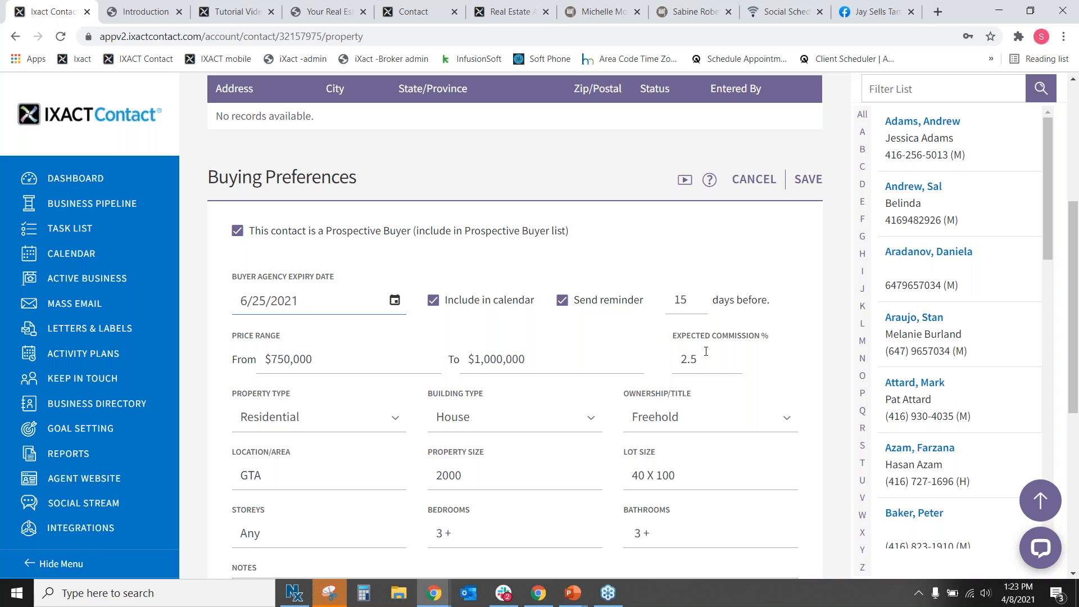
Save the buying preferences and return to the Active Business overview.
{"action": "scroll", "coordinate": [320, 422], "scroll_direction": "down", "scroll_amount": 3}
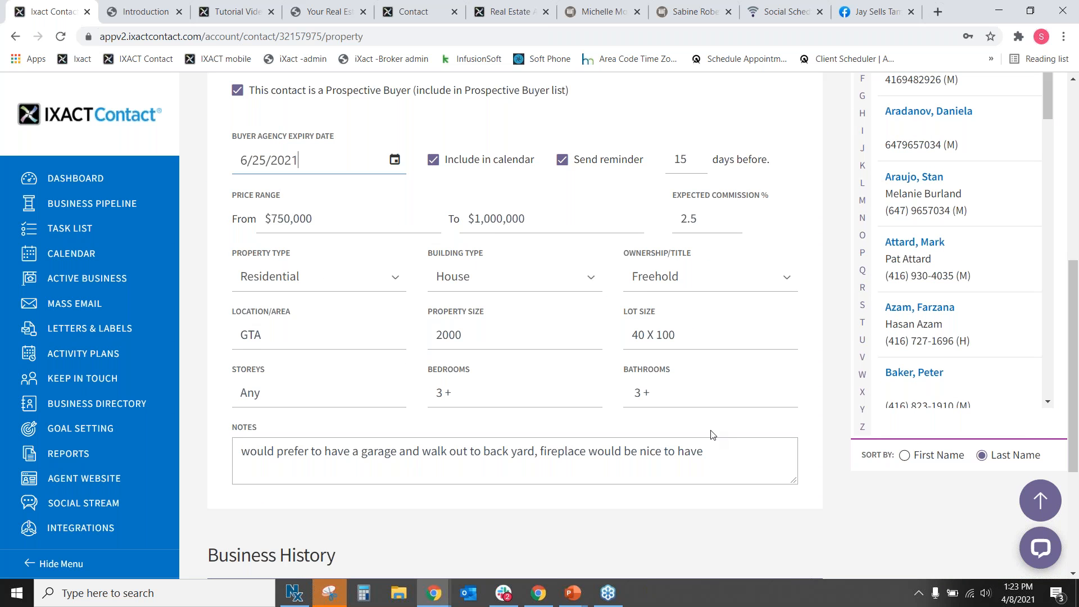
{"action": "scroll", "coordinate": [265, 376], "scroll_direction": "up", "scroll_amount": 5}
{"action": "left_click_drag", "start_coordinate": [264, 377], "coordinate": [663, 377]}
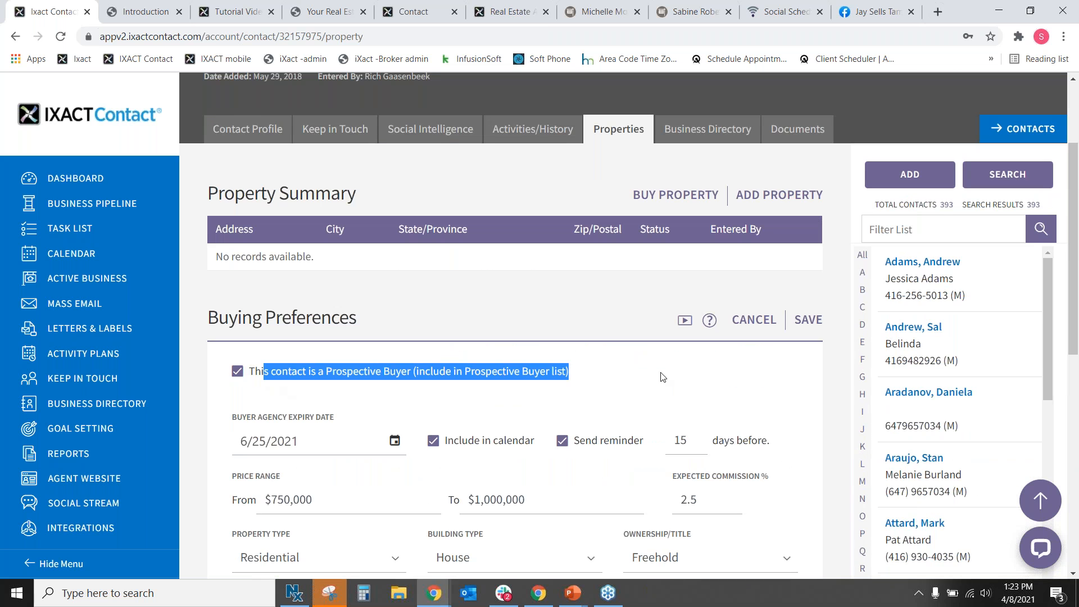
{"action": "left_click", "coordinate": [101, 283]}
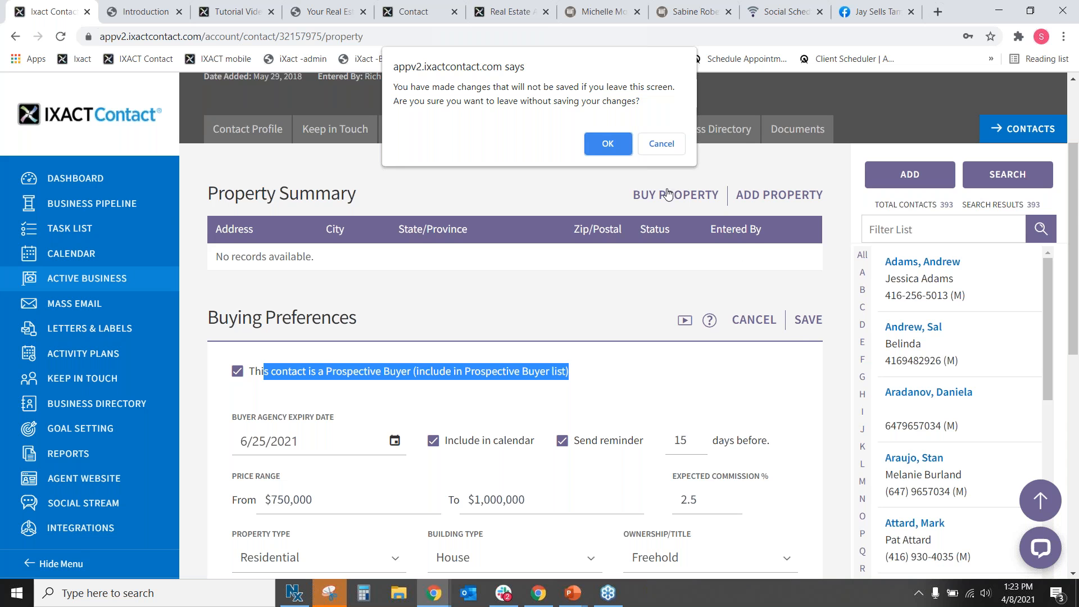
{"action": "key", "text": "Escape"}
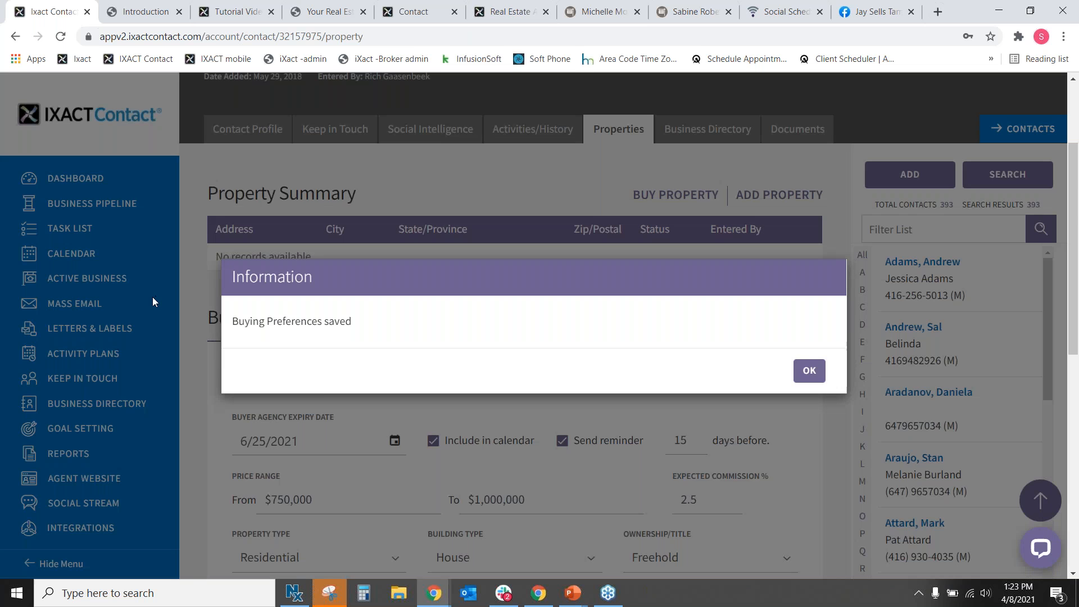
{"action": "key", "text": "Return"}
{"action": "left_click", "coordinate": [87, 279]}
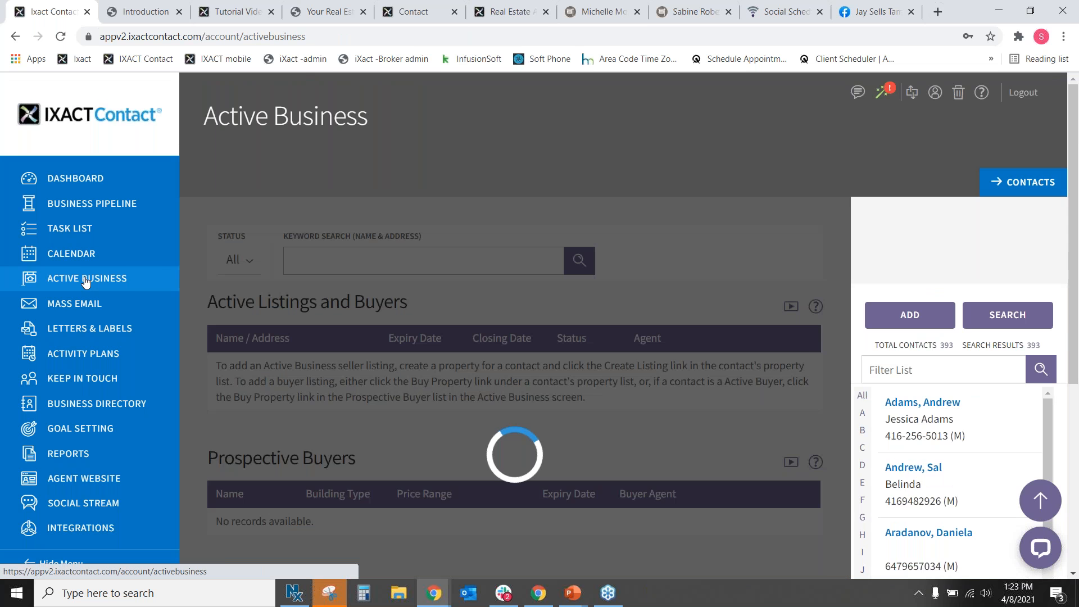
{"action": "scroll", "coordinate": [363, 377], "scroll_direction": "down", "scroll_amount": 10}
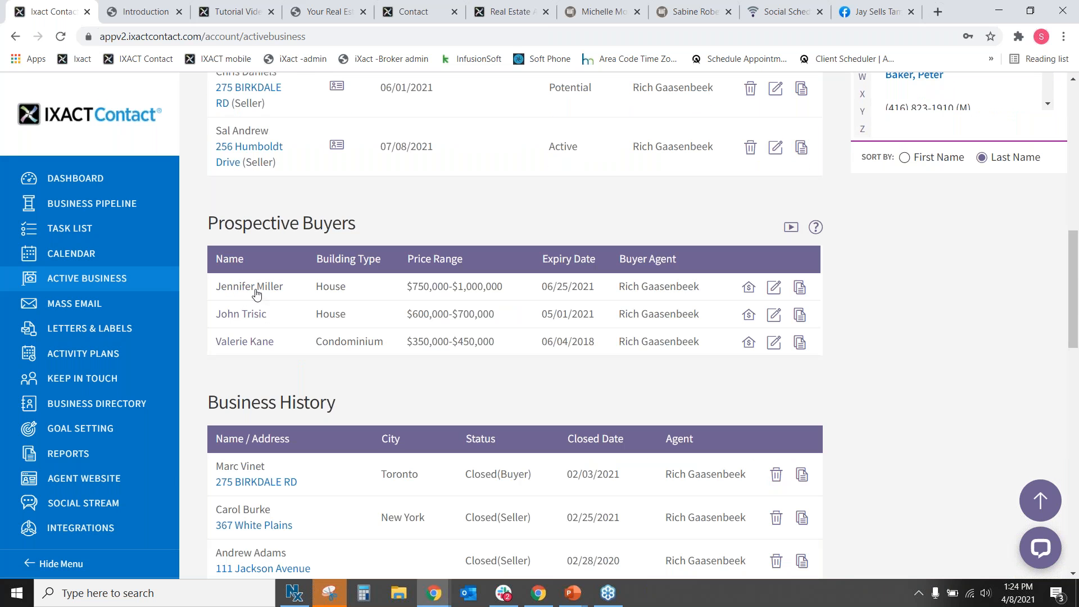
{"action": "left_click_drag", "start_coordinate": [217, 287], "coordinate": [322, 289]}
{"action": "left_click_drag", "start_coordinate": [407, 287], "coordinate": [478, 287]}
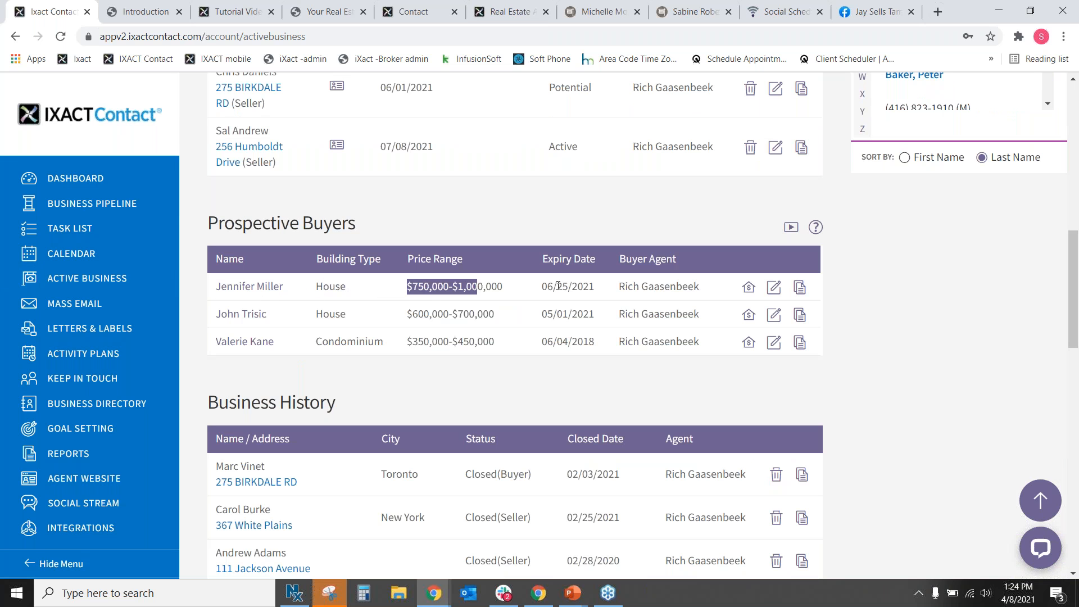
{"action": "left_click_drag", "start_coordinate": [557, 287], "coordinate": [583, 287]}
{"action": "left_click", "coordinate": [599, 282]}
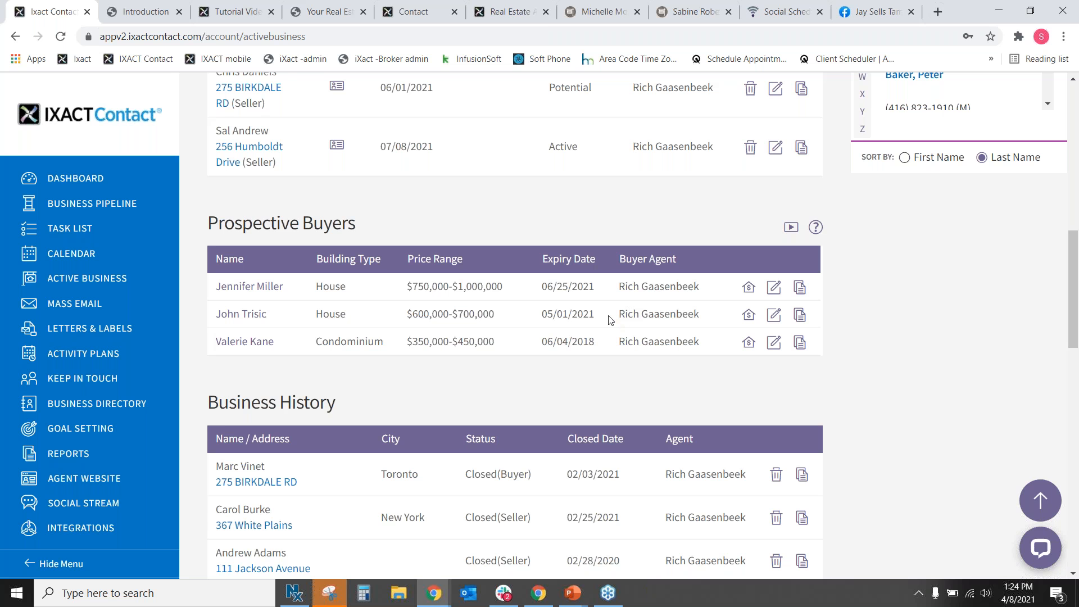
Open the first prospective buyer's record, showing $750,000–$1,000,000 preferences and the 6/25/2021 expiry.
{"action": "scroll", "coordinate": [610, 320], "scroll_direction": "up", "scroll_amount": 9}
{"action": "scroll", "coordinate": [237, 394], "scroll_direction": "down", "scroll_amount": 2}
{"action": "scroll", "coordinate": [238, 394], "scroll_direction": "down", "scroll_amount": 4}
{"action": "left_click", "coordinate": [245, 430]}
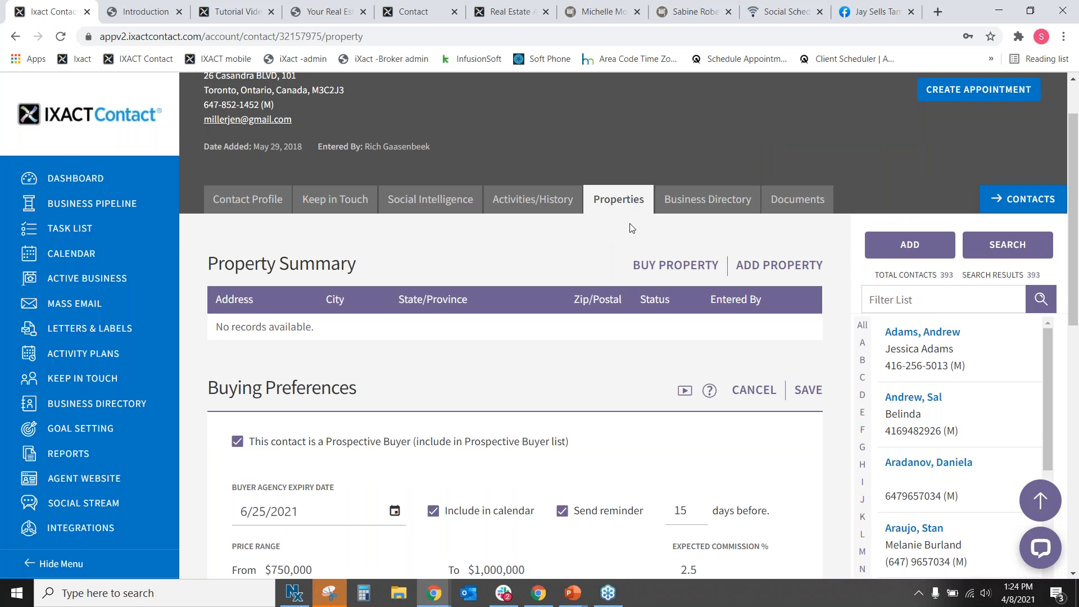
Review the buying preferences, highlighting the prospective buyer inclusion wording, then return to Active Business.
{"action": "scroll", "coordinate": [775, 329], "scroll_direction": "down", "scroll_amount": 1}
{"action": "scroll", "coordinate": [387, 362], "scroll_direction": "down", "scroll_amount": 2}
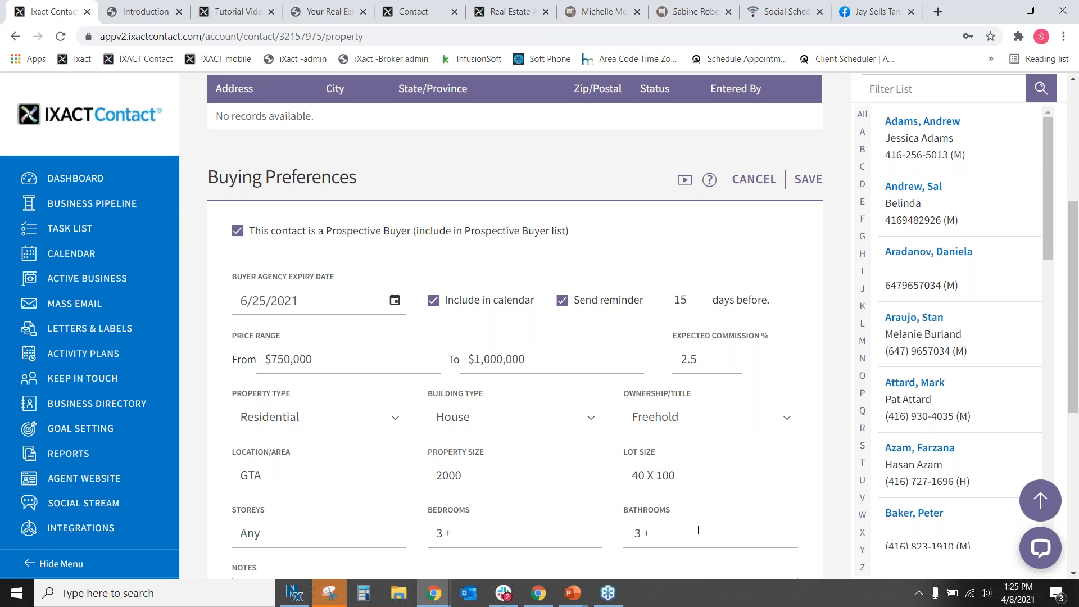
{"action": "left_click_drag", "start_coordinate": [264, 231], "coordinate": [582, 250]}
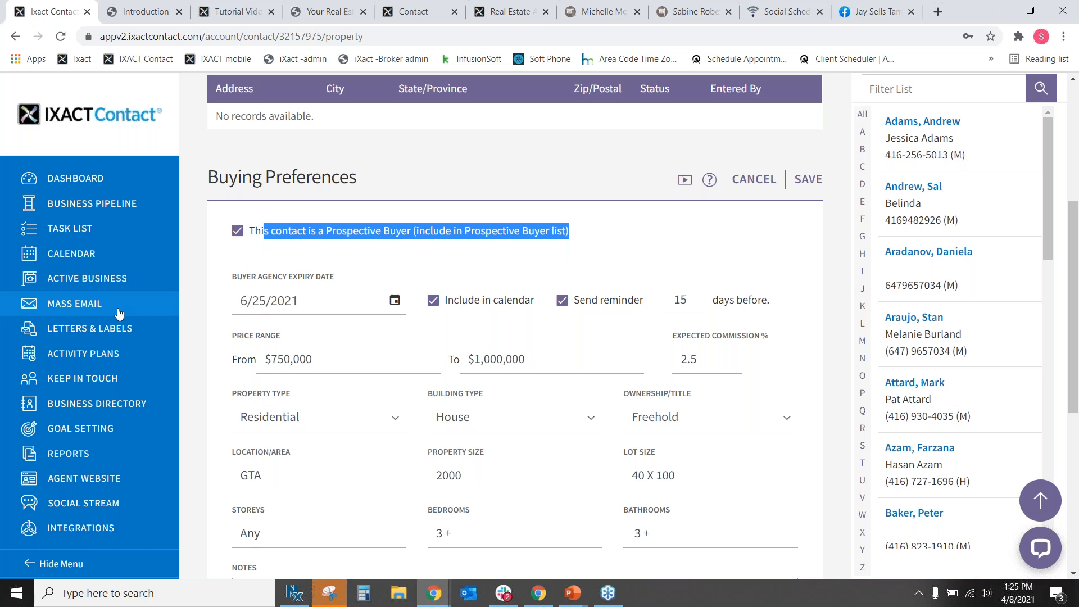
{"action": "left_click", "coordinate": [93, 283]}
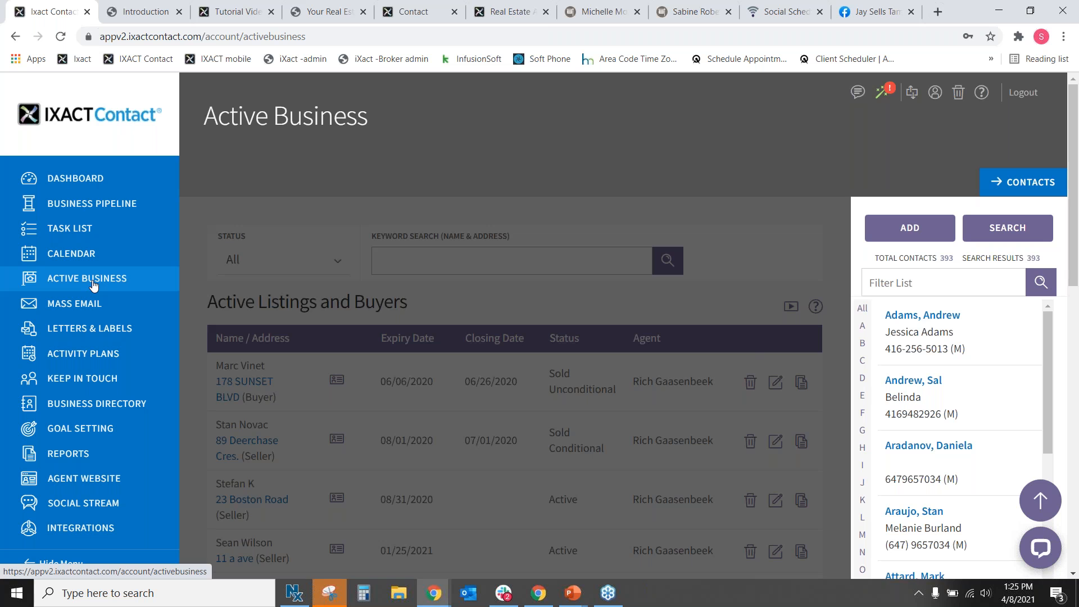
{"action": "scroll", "coordinate": [376, 354], "scroll_direction": "down", "scroll_amount": 8}
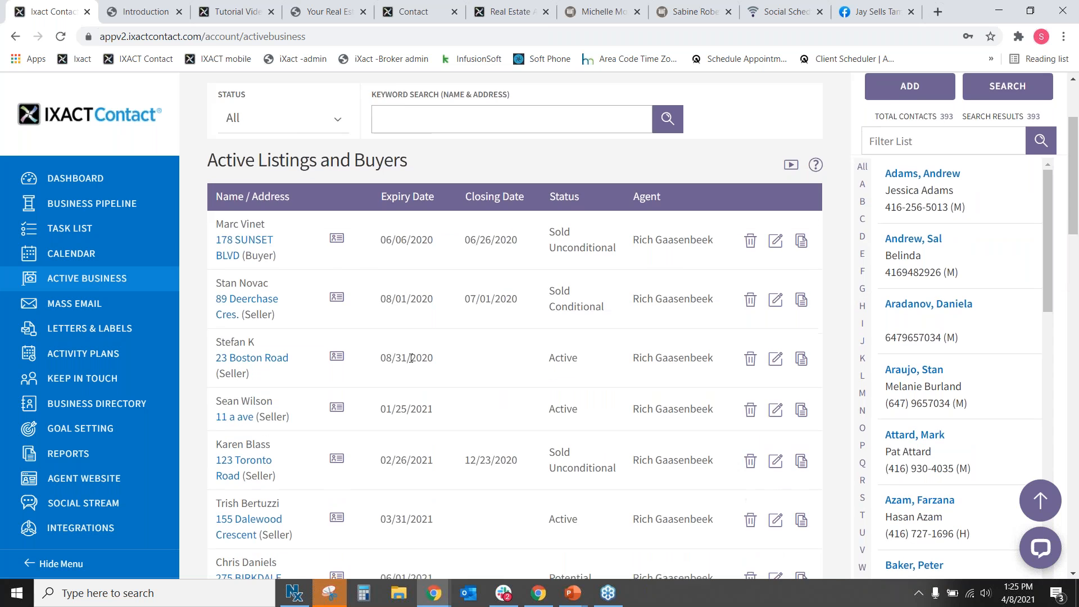
{"action": "left_click_drag", "start_coordinate": [376, 360], "coordinate": [218, 364]}
{"action": "left_click", "coordinate": [480, 346]}
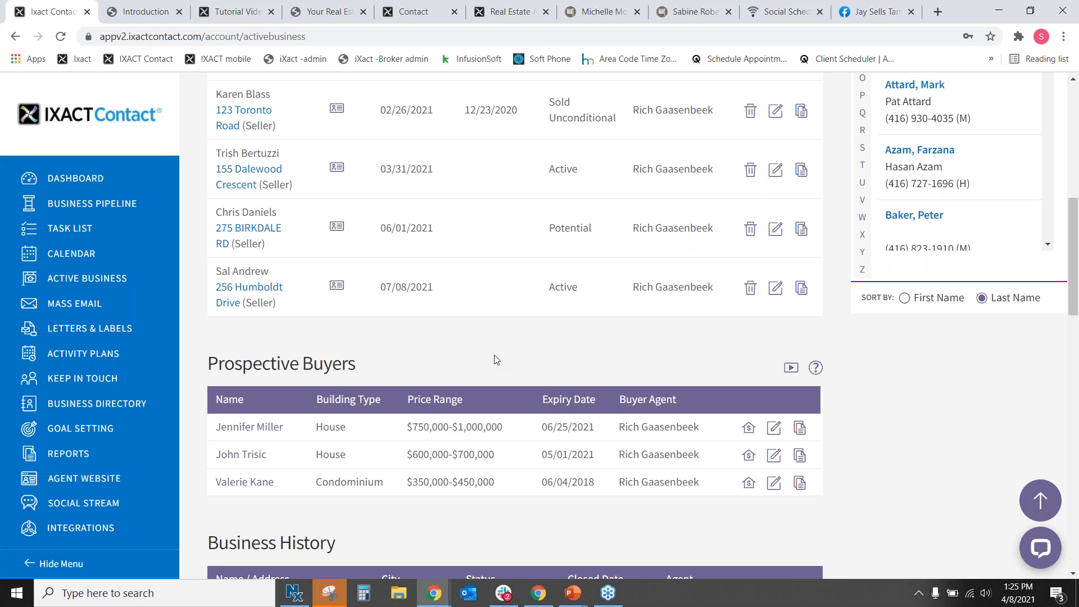
{"action": "left_click", "coordinate": [749, 428]}
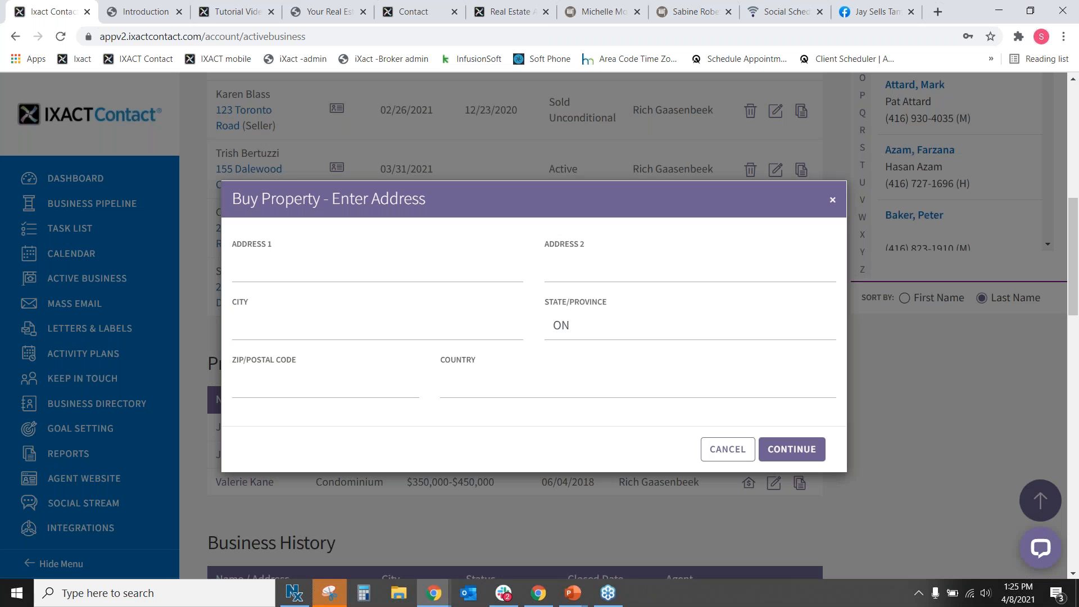
{"action": "left_click", "coordinate": [338, 273]}
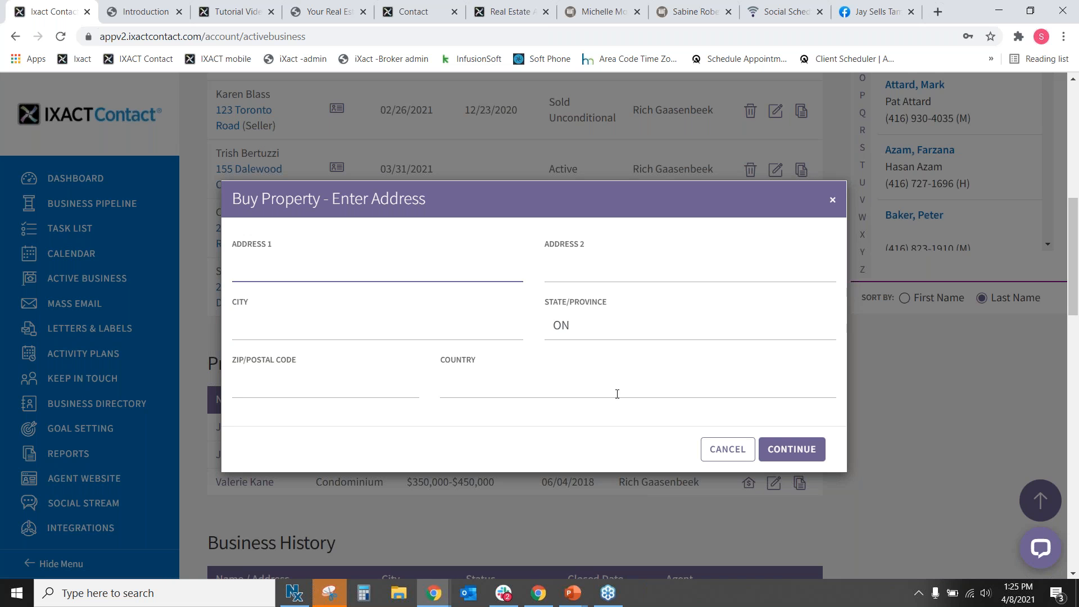
{"action": "left_click", "coordinate": [735, 454]}
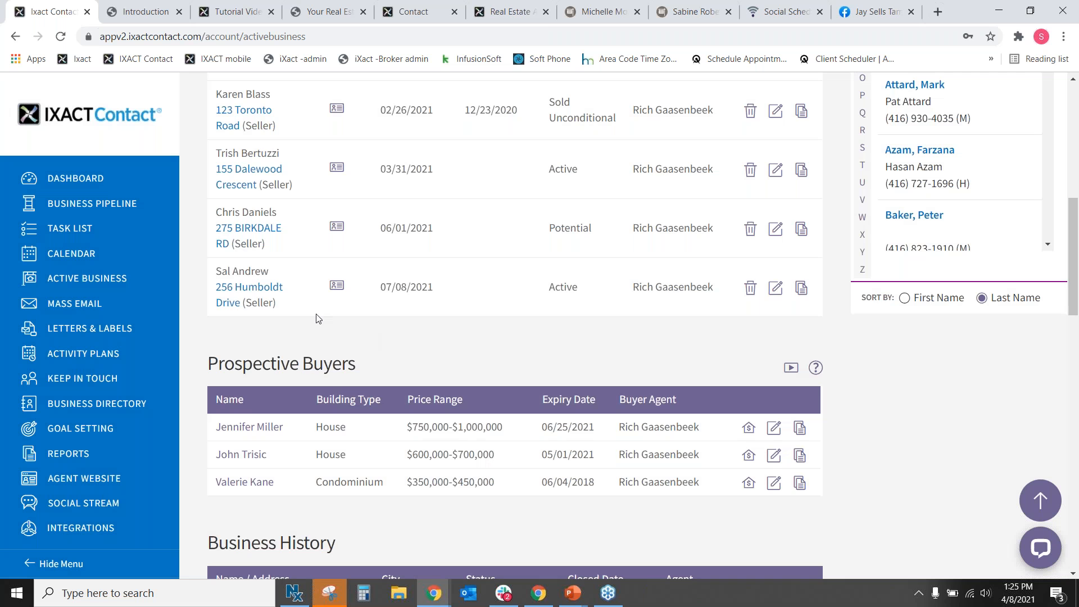
{"action": "scroll", "coordinate": [314, 316], "scroll_direction": "up", "scroll_amount": 1}
{"action": "scroll", "coordinate": [313, 314], "scroll_direction": "up", "scroll_amount": 5}
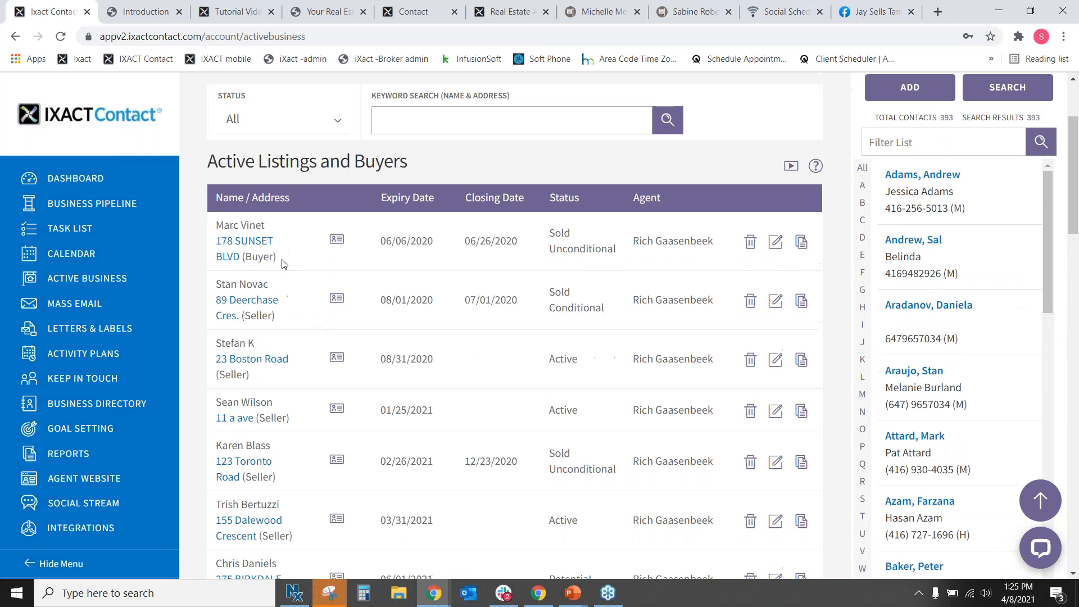
Highlight the first listing's address and Sold Unconditional status, then open its purchase record.
{"action": "left_click_drag", "start_coordinate": [217, 223], "coordinate": [288, 249]}
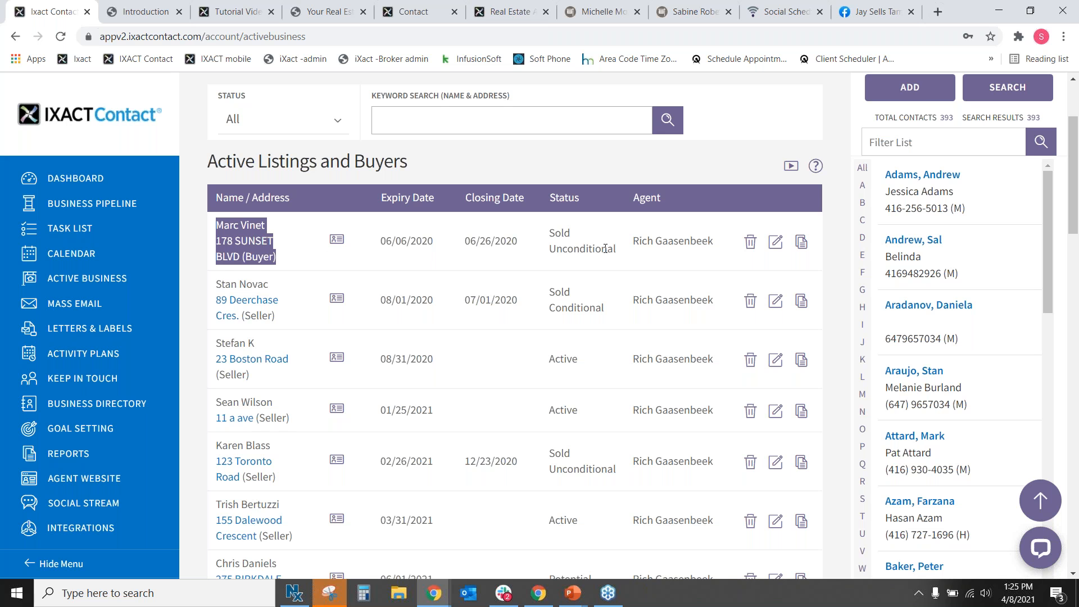
{"action": "left_click_drag", "start_coordinate": [613, 250], "coordinate": [537, 231]}
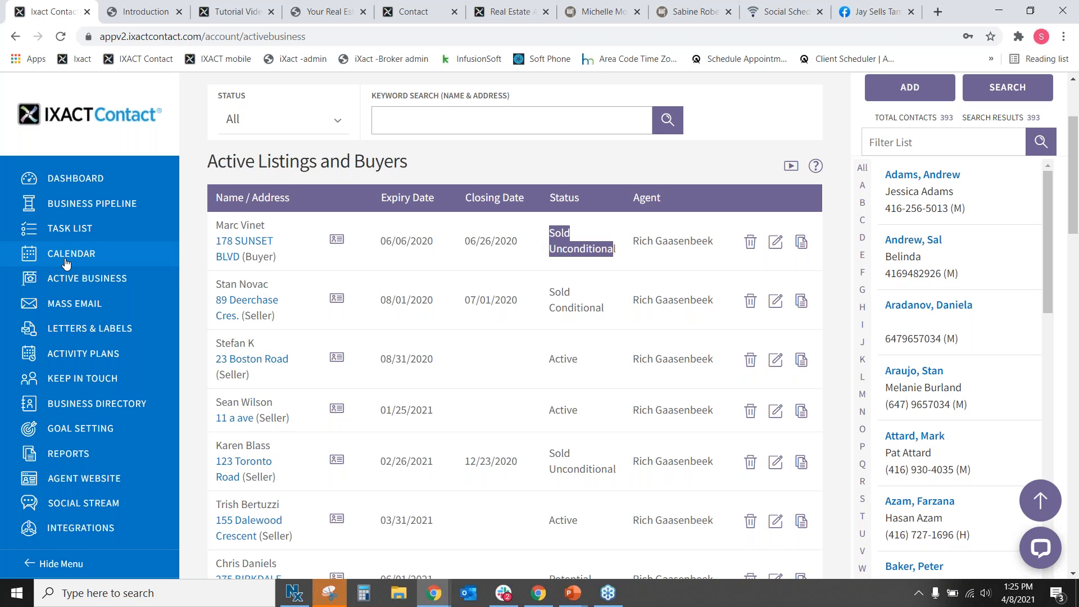
{"action": "scroll", "coordinate": [329, 359], "scroll_direction": "down", "scroll_amount": 5}
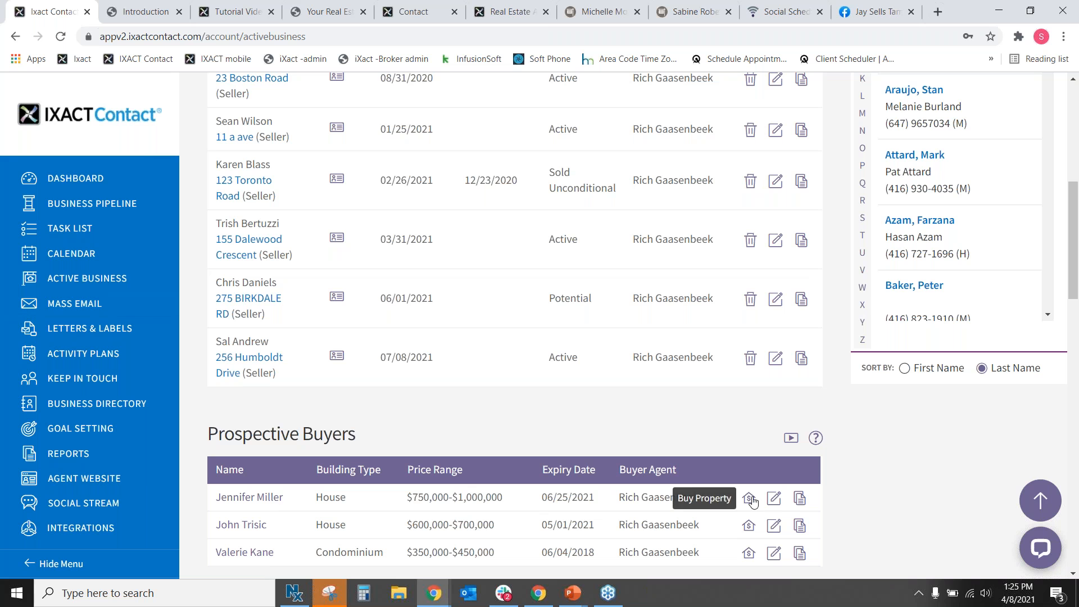
{"action": "scroll", "coordinate": [465, 354], "scroll_direction": "up", "scroll_amount": 5}
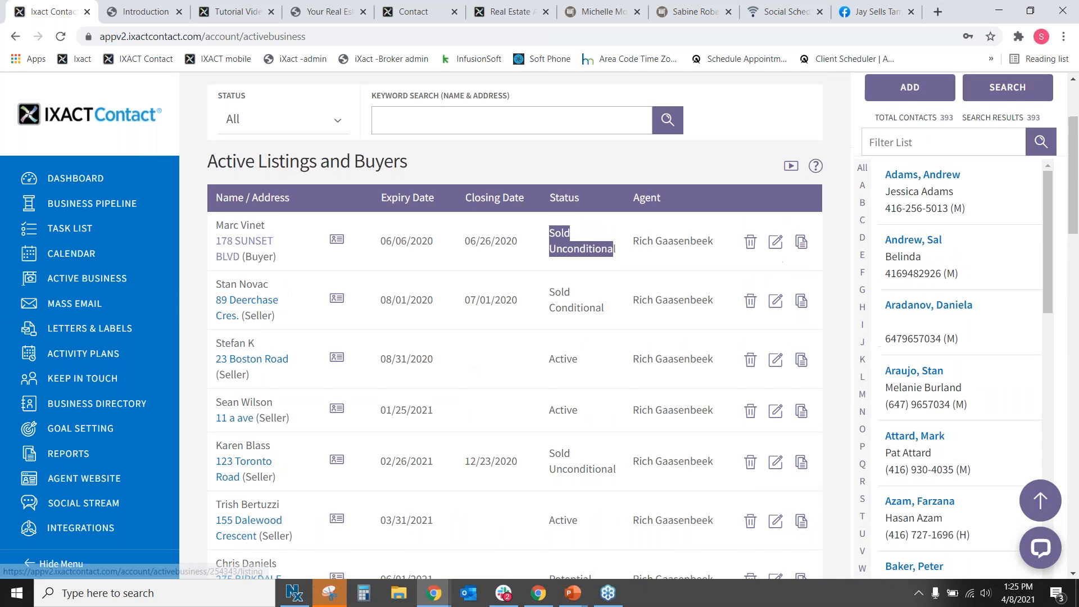
{"action": "left_click", "coordinate": [244, 241]}
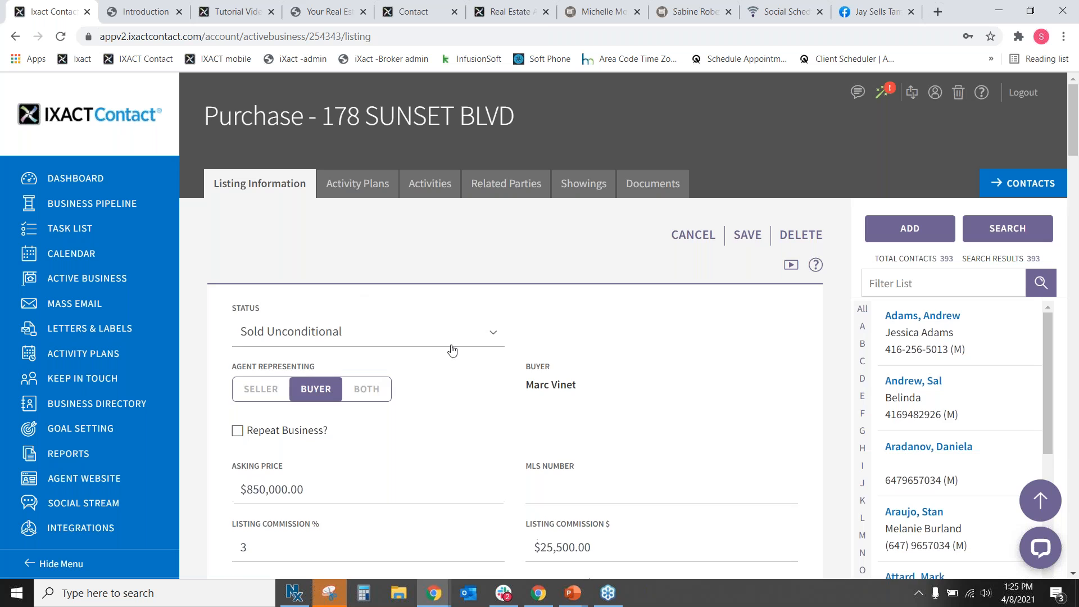
Clear the Listing Commission % value of 3 on the purchase.
{"action": "scroll", "coordinate": [549, 313], "scroll_direction": "down", "scroll_amount": 5}
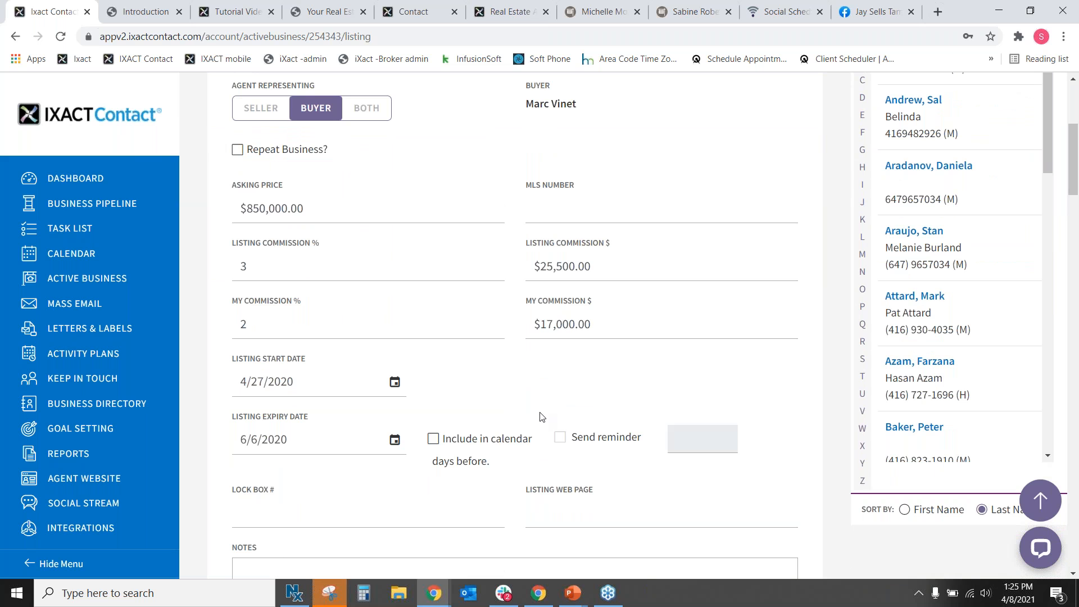
{"action": "double_click", "coordinate": [239, 267]}
{"action": "key", "text": "BackSpace"}
Review the $875,000 sale at 103% of asking, then head to Activity Plans, triggering an unsaved-changes prompt.
{"action": "scroll", "coordinate": [289, 229], "scroll_direction": "down", "scroll_amount": 2}
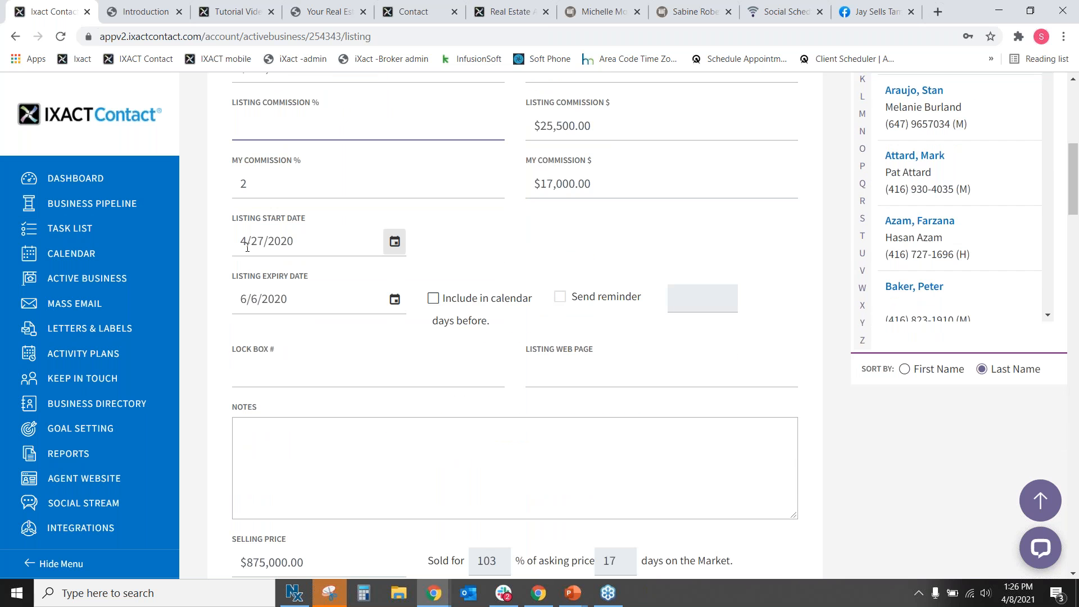
{"action": "scroll", "coordinate": [566, 327], "scroll_direction": "down", "scroll_amount": 3}
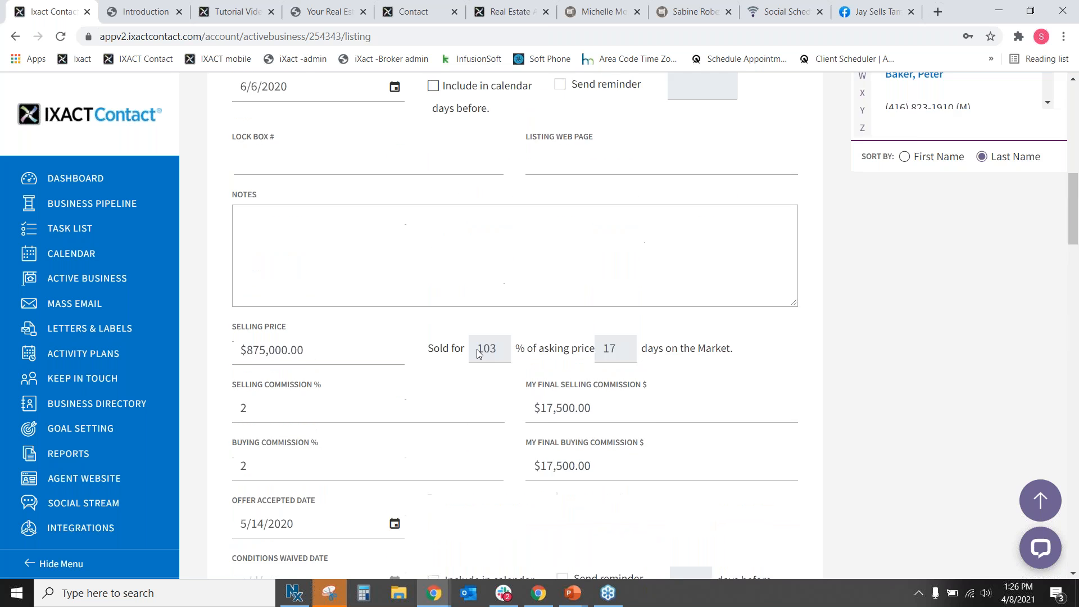
{"action": "scroll", "coordinate": [478, 352], "scroll_direction": "up", "scroll_amount": 4}
{"action": "scroll", "coordinate": [526, 315], "scroll_direction": "down", "scroll_amount": 7}
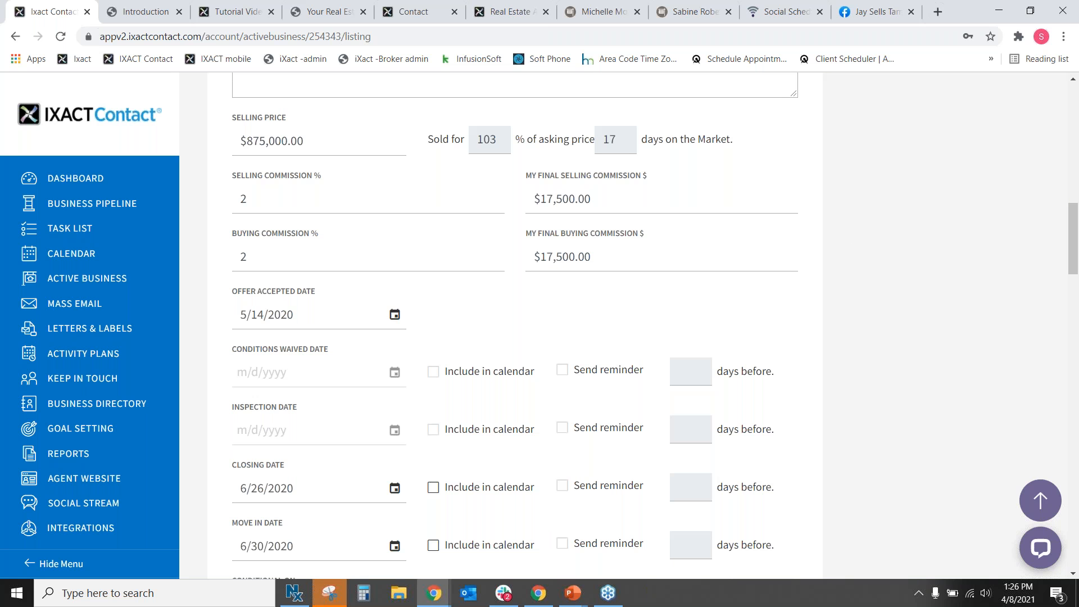
{"action": "scroll", "coordinate": [544, 346], "scroll_direction": "up", "scroll_amount": 10}
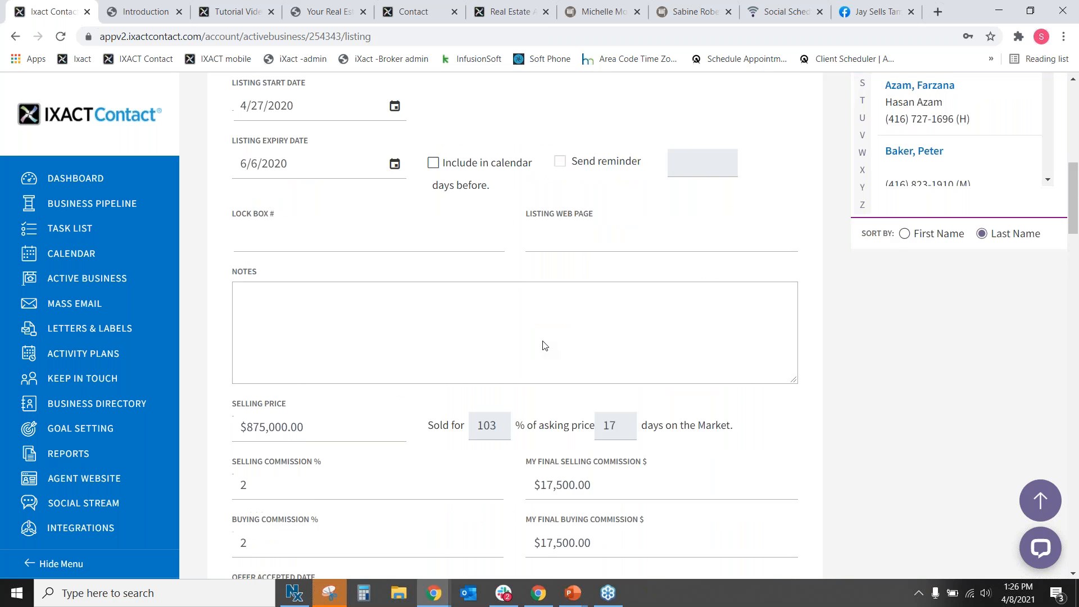
{"action": "left_click", "coordinate": [368, 188]}
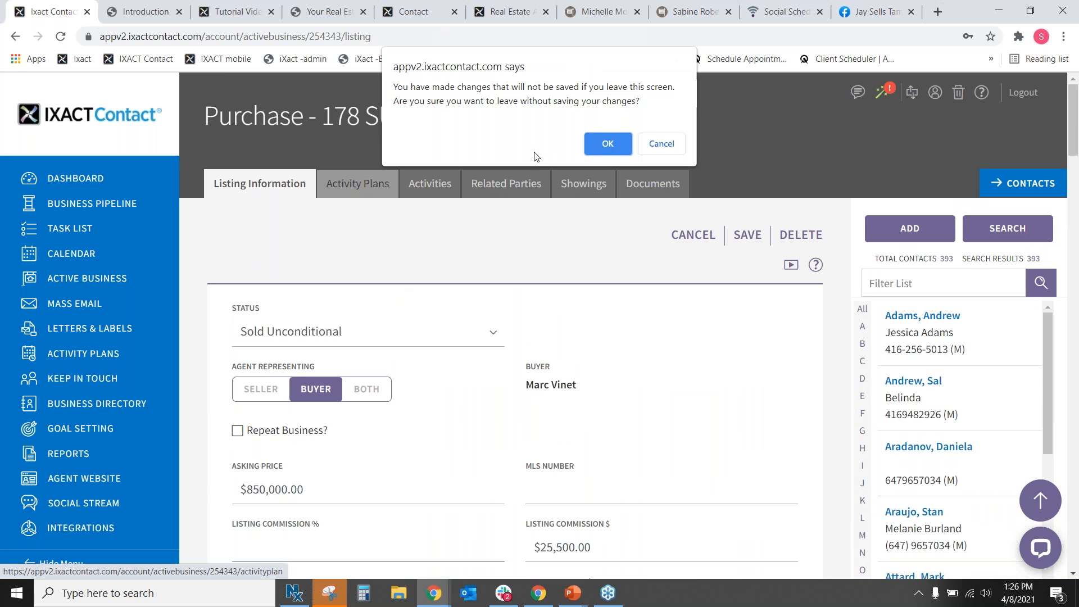
Discard the unsaved changes, assign the Listing Closing Plan, and view its pending activities.
{"action": "left_click", "coordinate": [607, 144]}
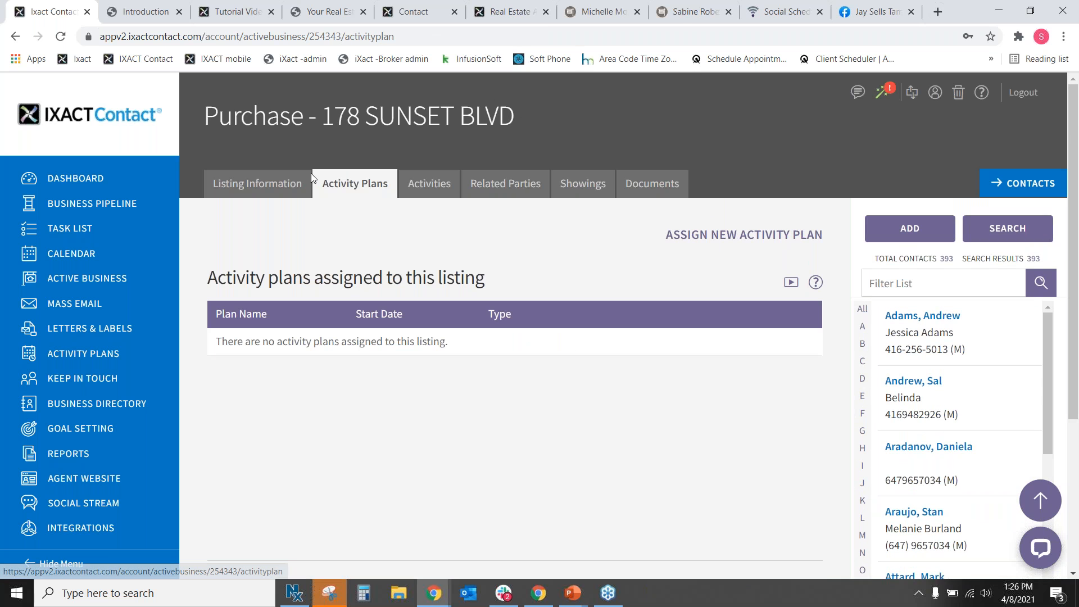
{"action": "left_click", "coordinate": [776, 232]}
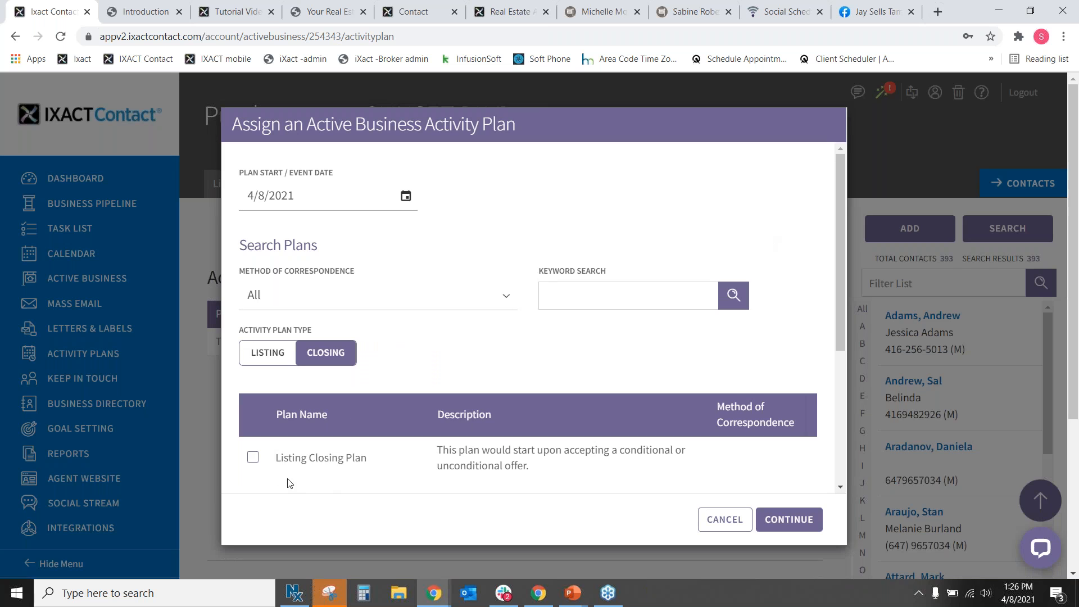
{"action": "left_click", "coordinate": [253, 460]}
{"action": "left_click_drag", "start_coordinate": [283, 458], "coordinate": [396, 489]}
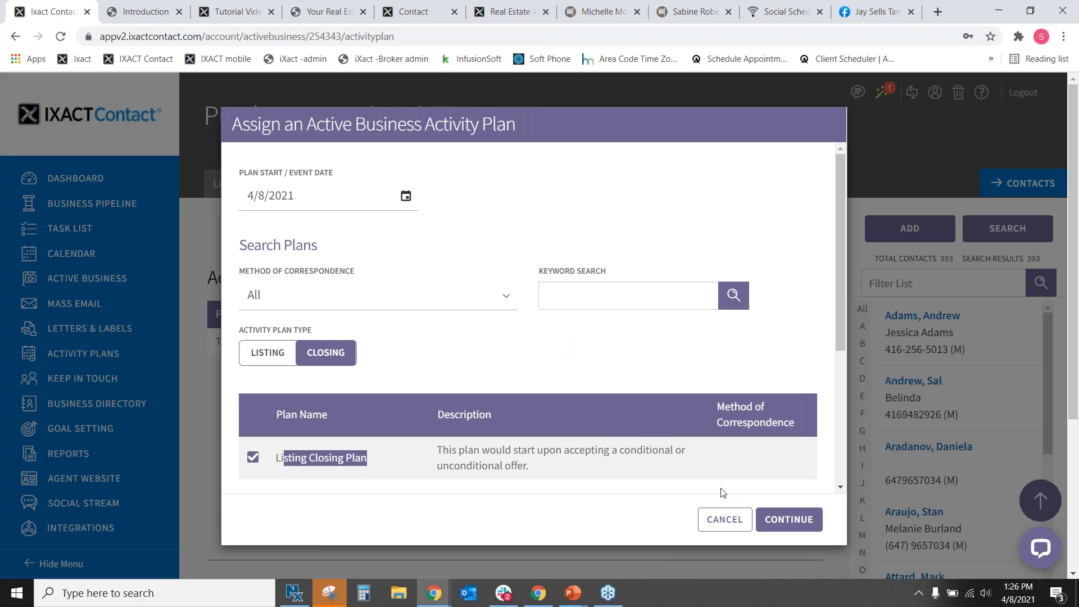
{"action": "left_click", "coordinate": [787, 519]}
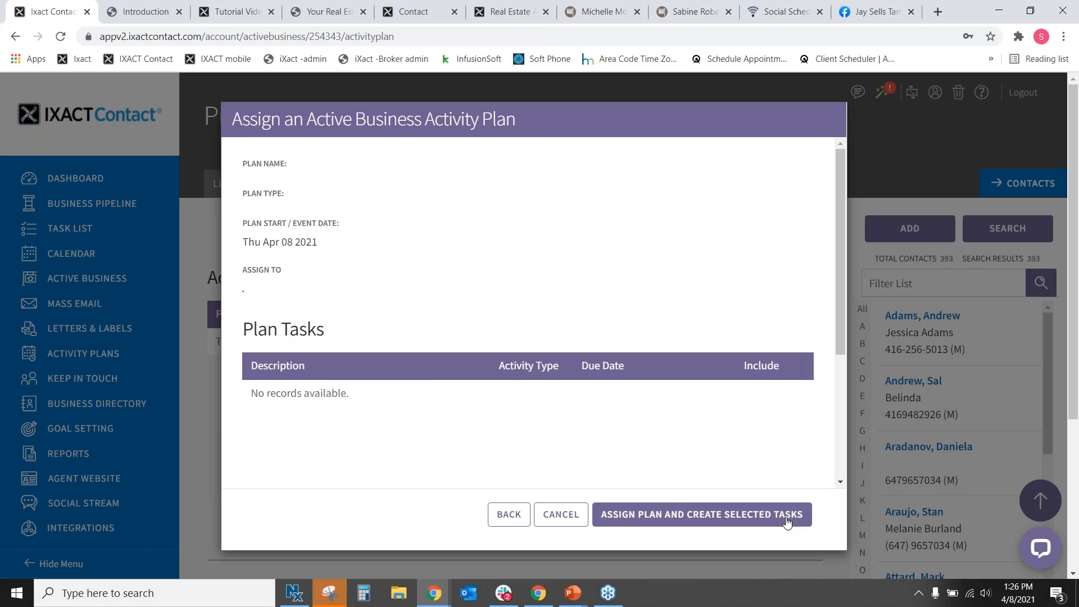
{"action": "left_click", "coordinate": [686, 525]}
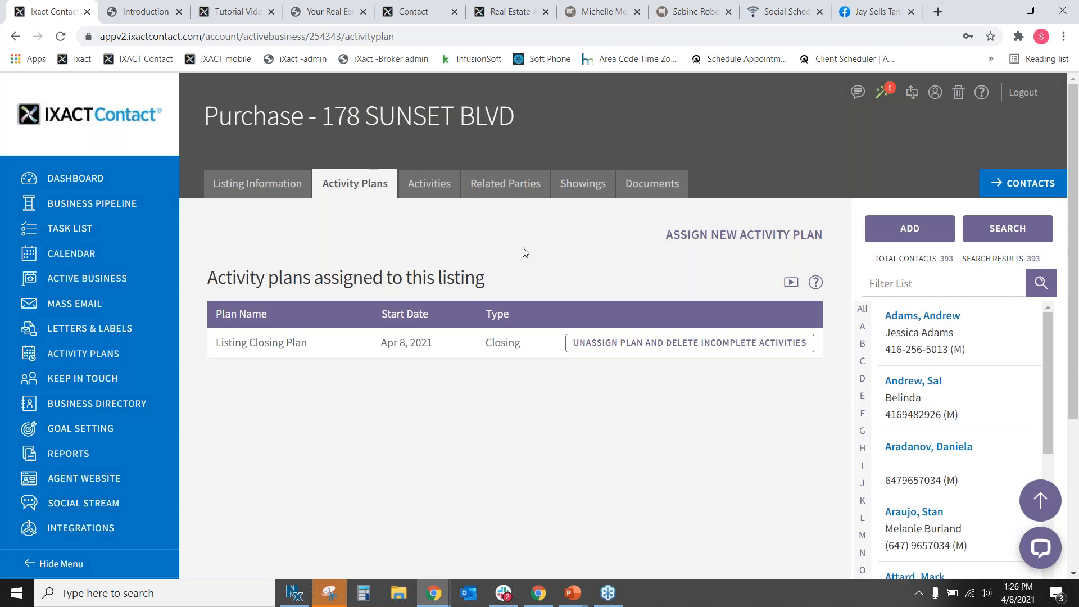
{"action": "left_click", "coordinate": [426, 194]}
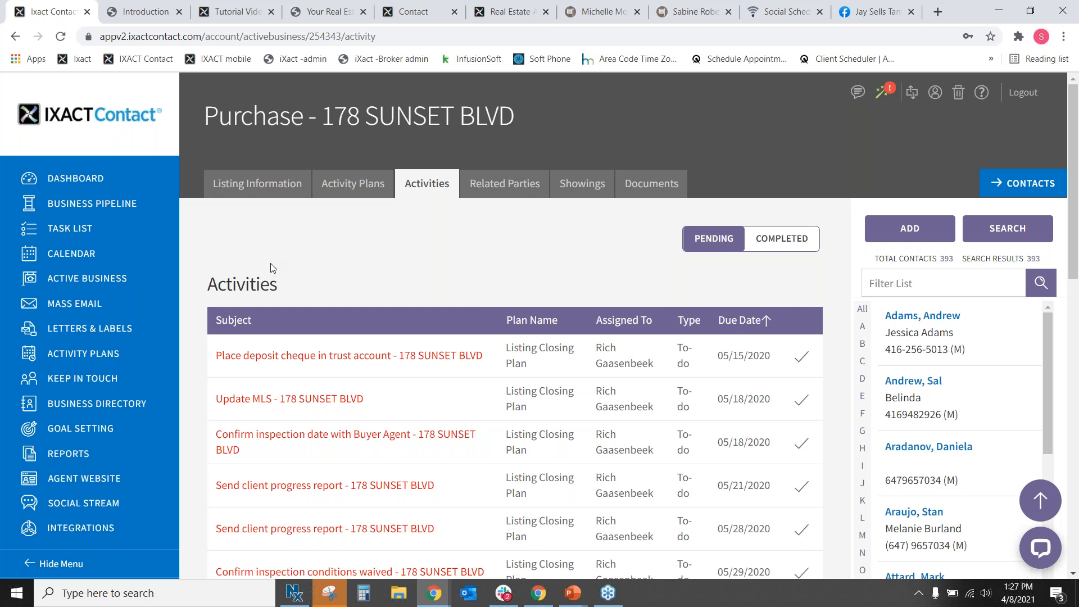
{"action": "left_click", "coordinate": [254, 193]}
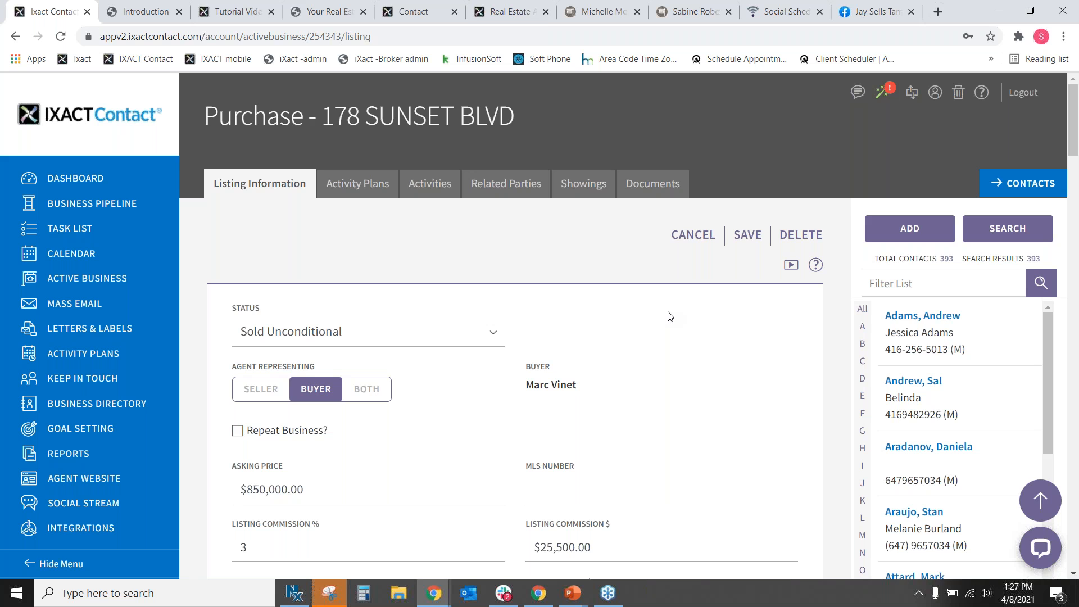
{"action": "left_click", "coordinate": [105, 179]}
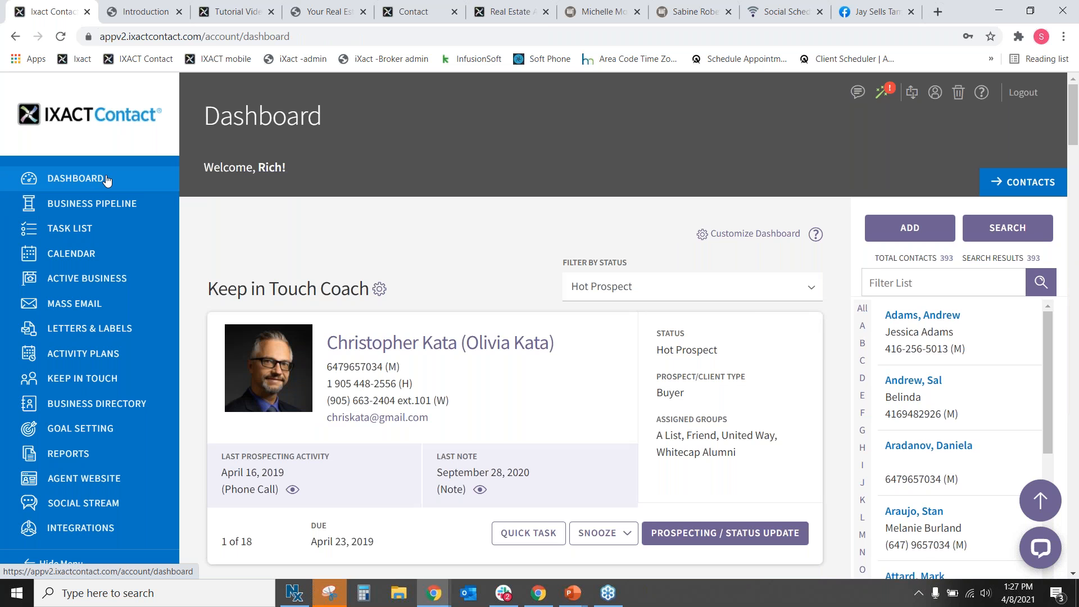
Scroll the Dashboard to Closed Business: $17,903 gross commissions YTD, 37% of goal.
{"action": "scroll", "coordinate": [487, 241], "scroll_direction": "down", "scroll_amount": 5}
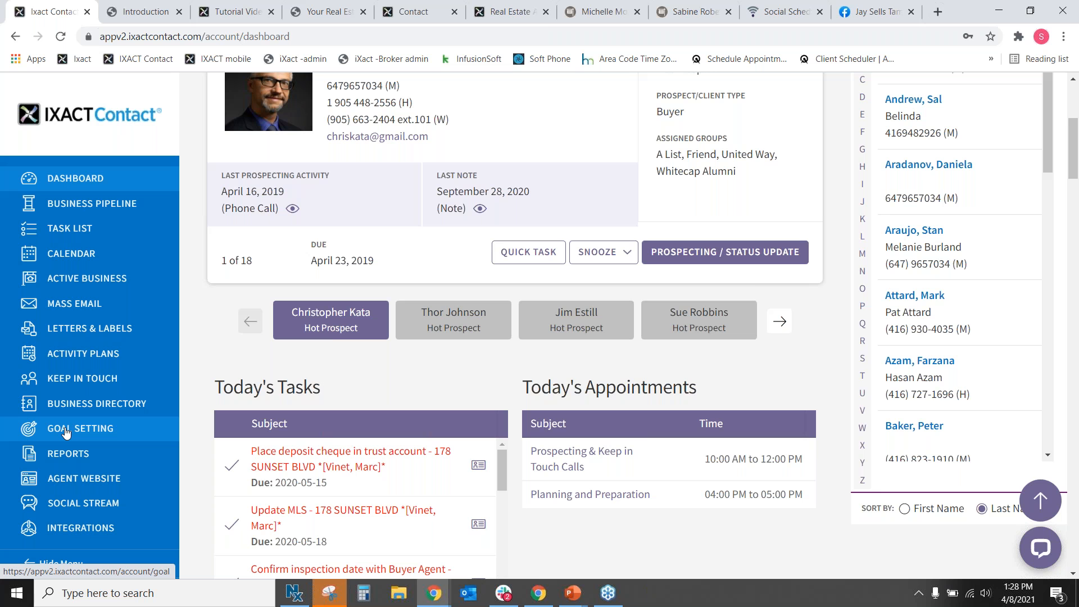
{"action": "scroll", "coordinate": [740, 302], "scroll_direction": "down", "scroll_amount": 9}
{"action": "scroll", "coordinate": [741, 302], "scroll_direction": "down", "scroll_amount": 15}
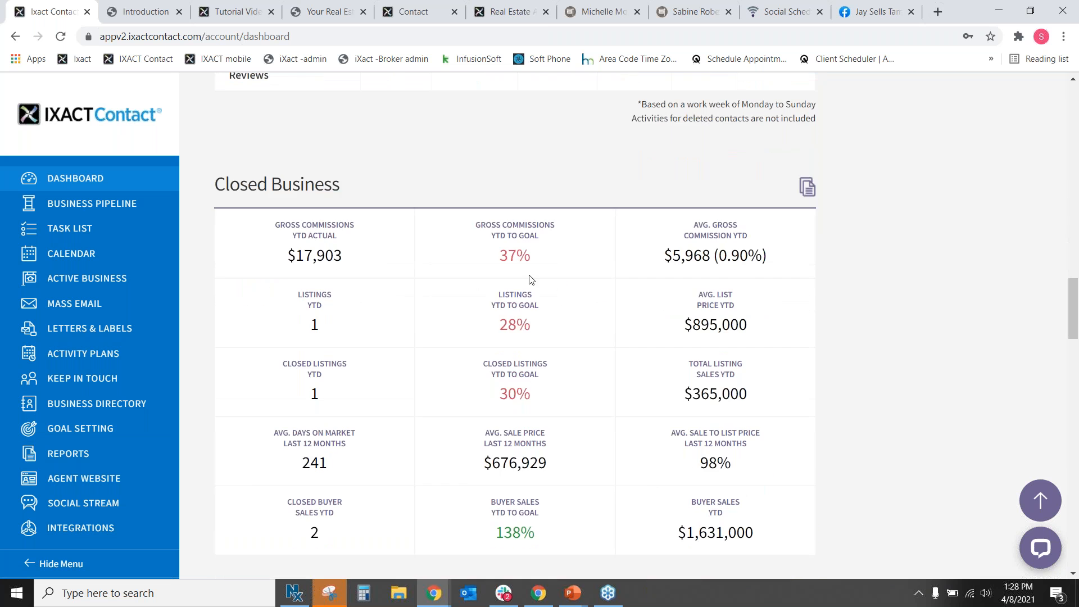
{"action": "triple_click", "coordinate": [352, 181]}
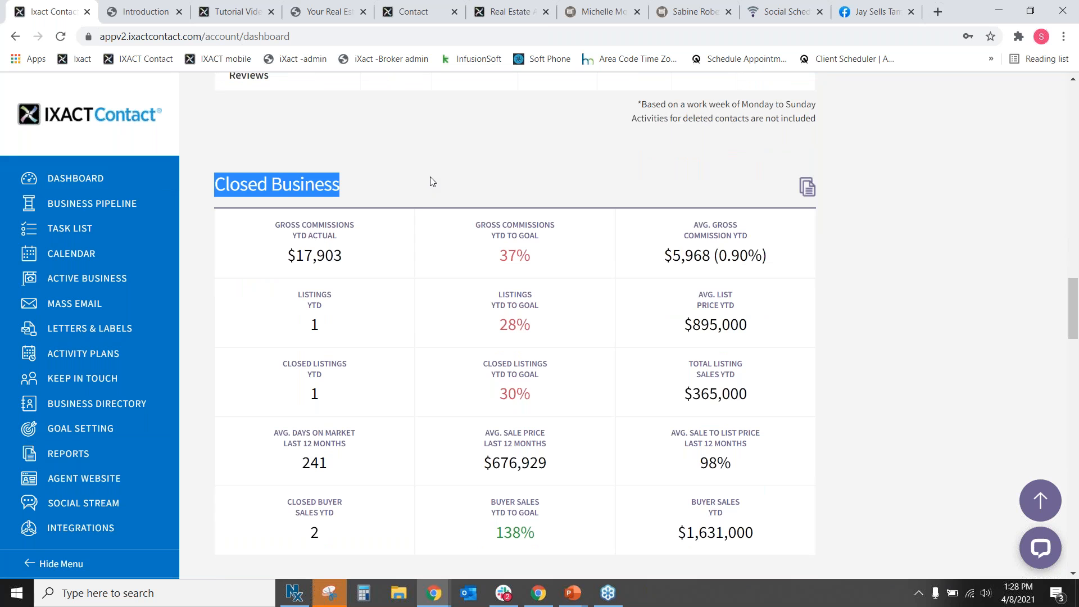
{"action": "scroll", "coordinate": [874, 470], "scroll_direction": "down", "scroll_amount": 1}
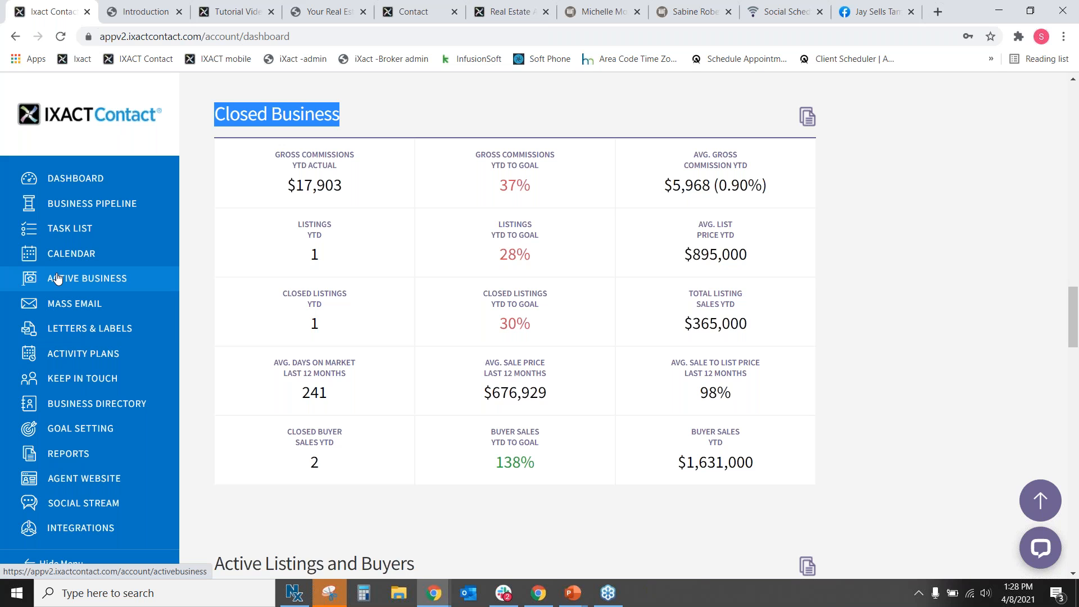
{"action": "scroll", "coordinate": [465, 308], "scroll_direction": "up", "scroll_amount": 7}
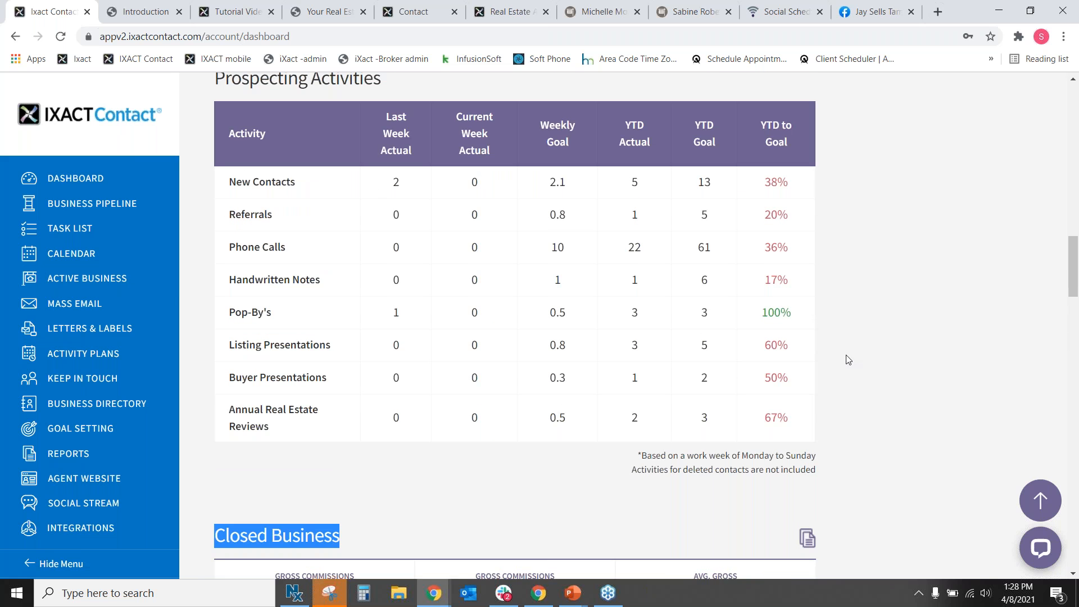
{"action": "scroll", "coordinate": [842, 349], "scroll_direction": "down", "scroll_amount": 6}
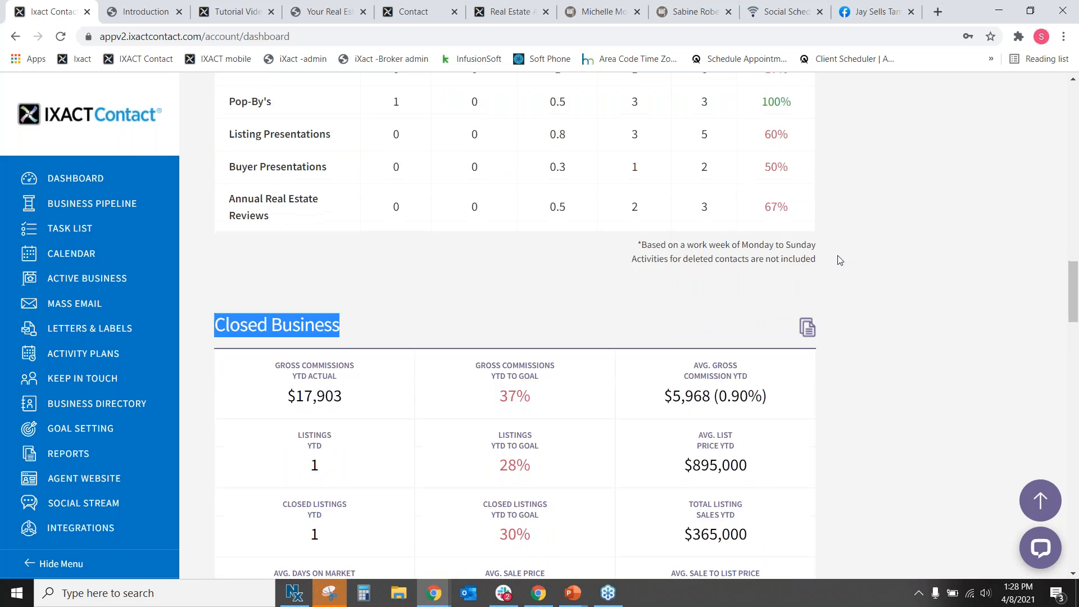
{"action": "scroll", "coordinate": [839, 259], "scroll_direction": "down", "scroll_amount": 2}
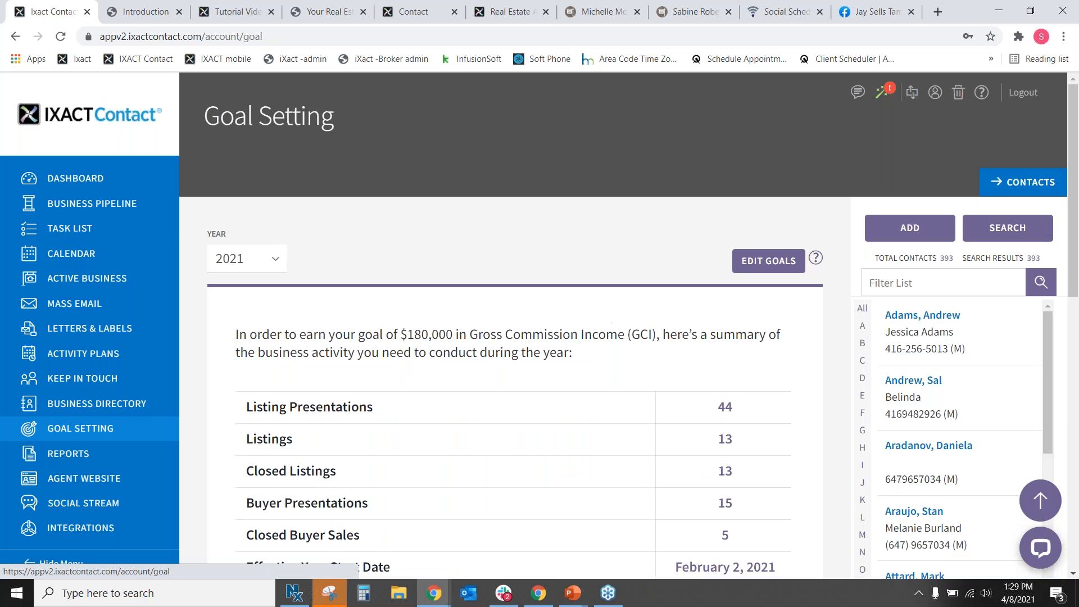
Start editing the 2021 goals, keeping the $180,000 income goal and 30% buyer sales share.
{"action": "scroll", "coordinate": [501, 355], "scroll_direction": "down", "scroll_amount": 1}
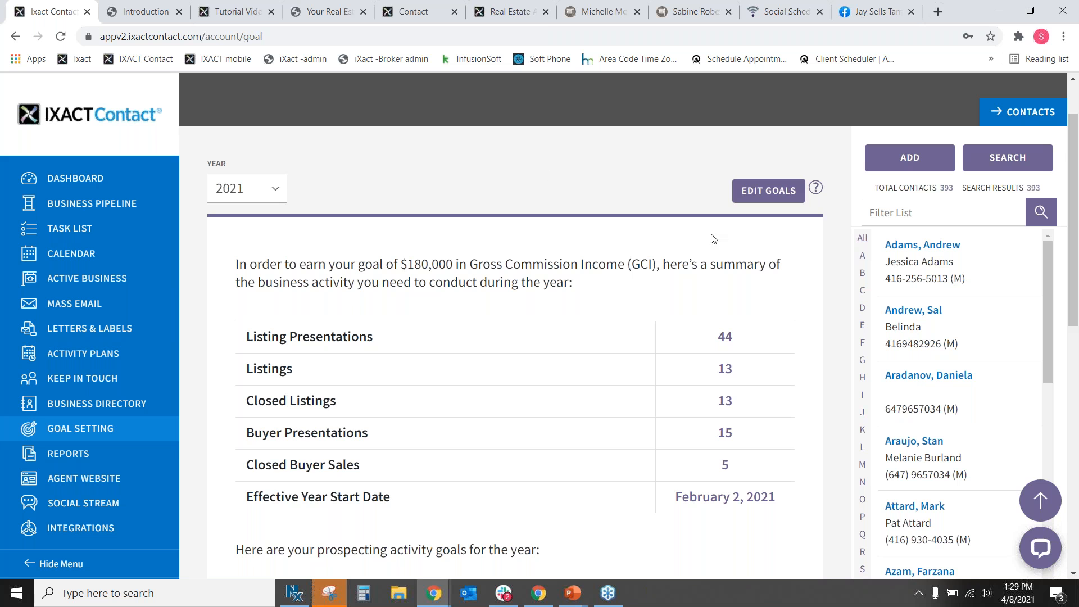
{"action": "left_click", "coordinate": [756, 192]}
{"action": "scroll", "coordinate": [703, 236], "scroll_direction": "down", "scroll_amount": 2}
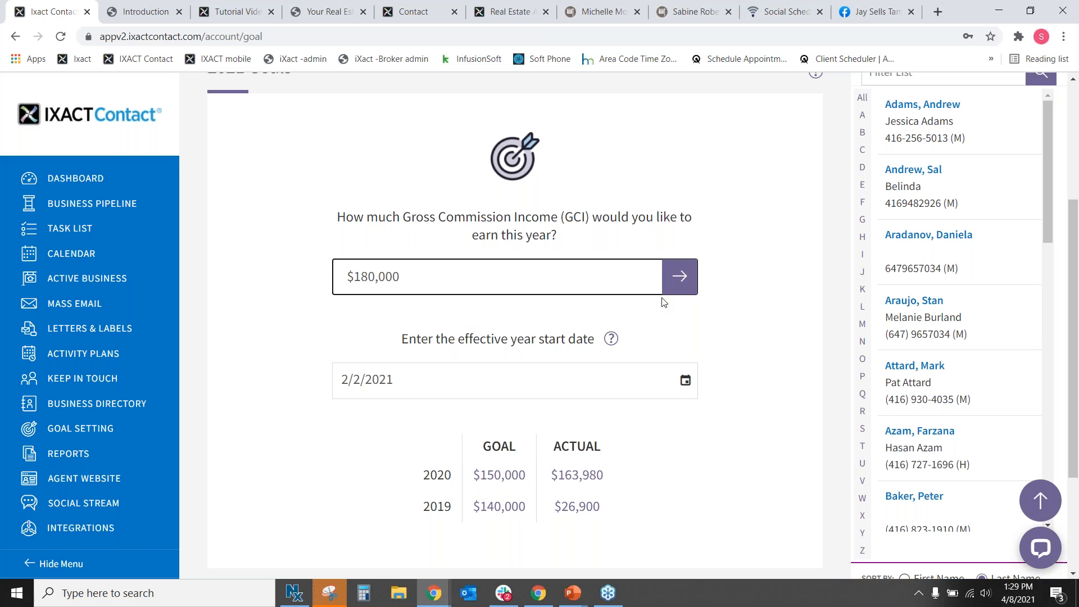
{"action": "left_click", "coordinate": [674, 290]}
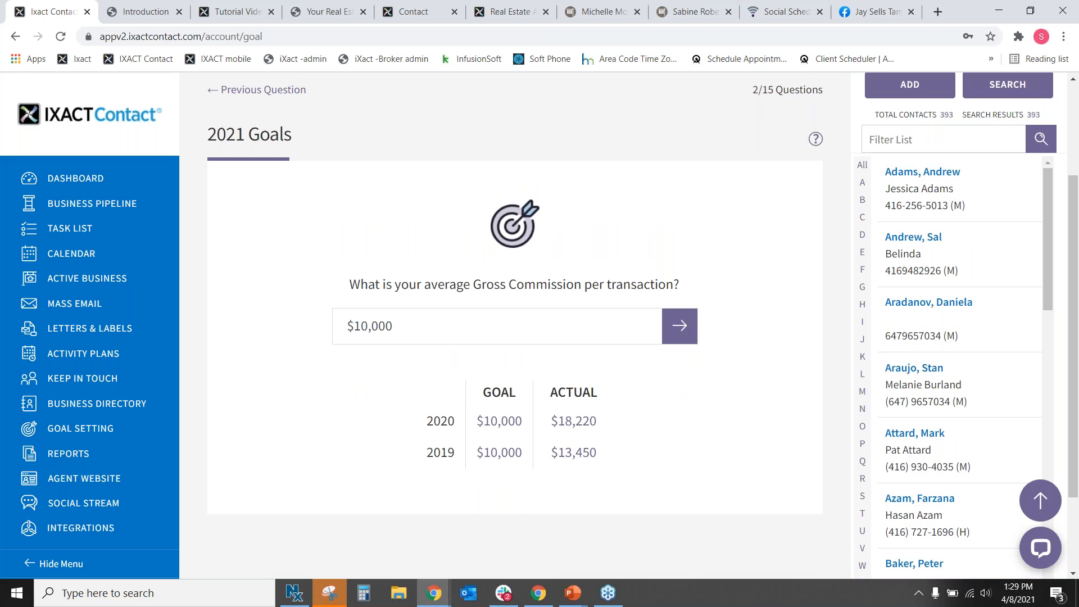
{"action": "left_click", "coordinate": [689, 332]}
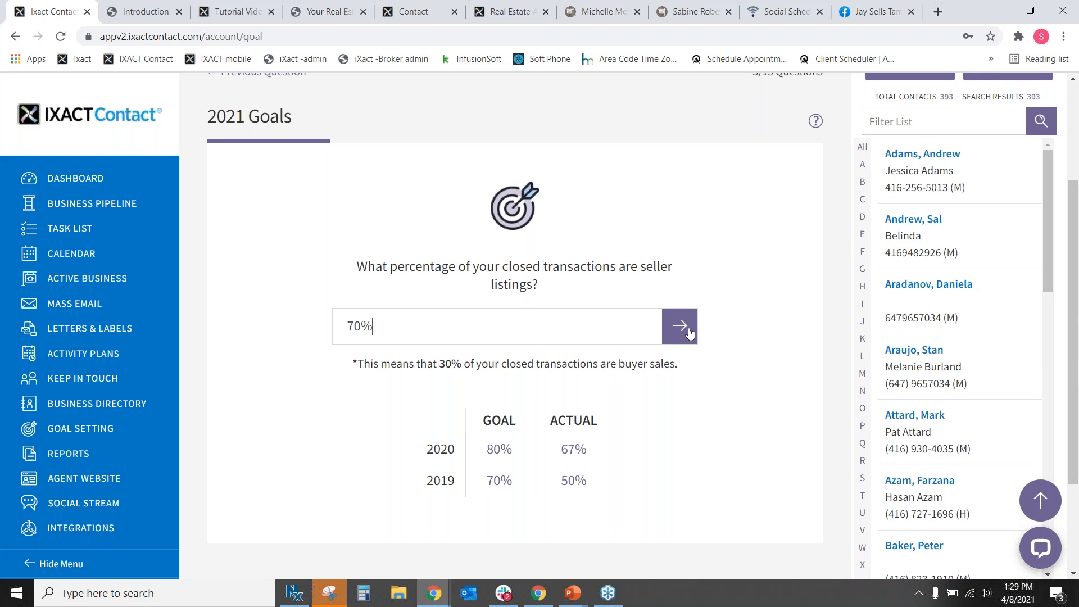
{"action": "left_click_drag", "start_coordinate": [439, 365], "coordinate": [467, 370]}
Step through the closings, presentations and start-date questions, then return to the Goal Setting summary.
{"action": "left_click", "coordinate": [681, 327]}
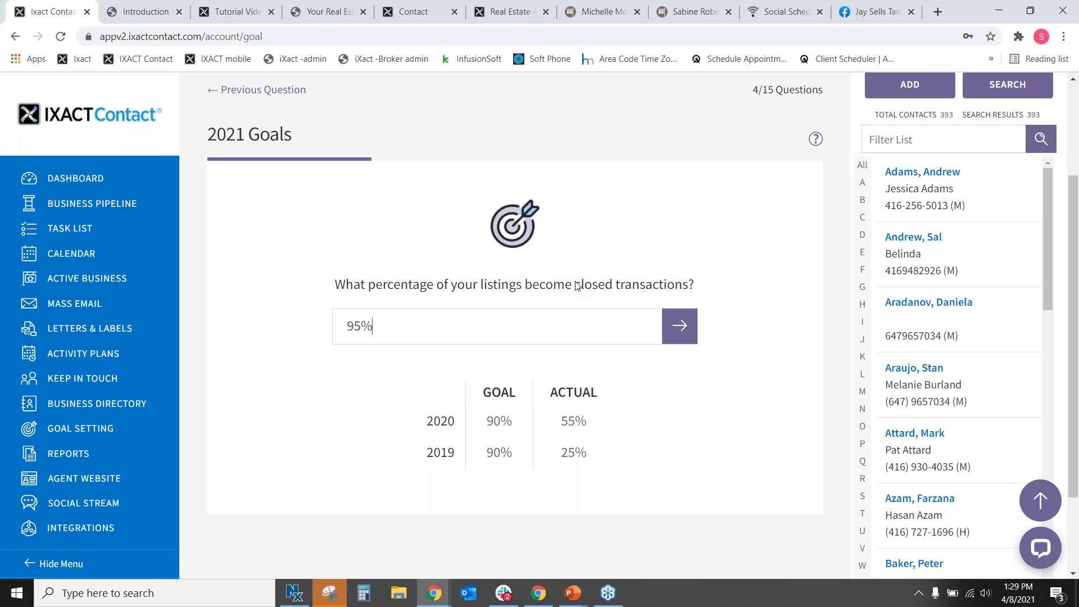
{"action": "left_click", "coordinate": [685, 331]}
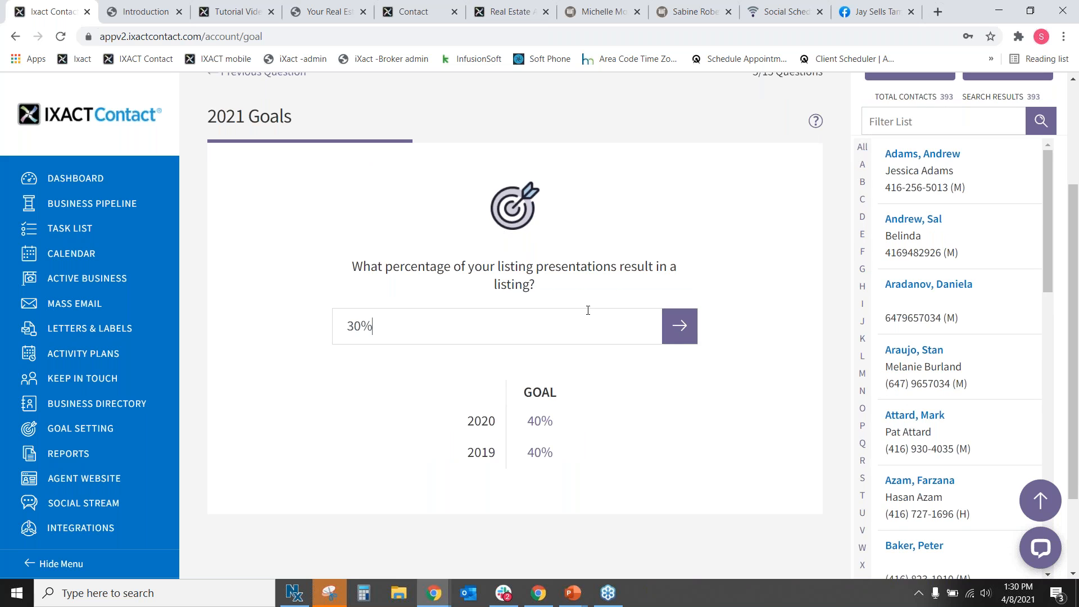
{"action": "left_click", "coordinate": [681, 331]}
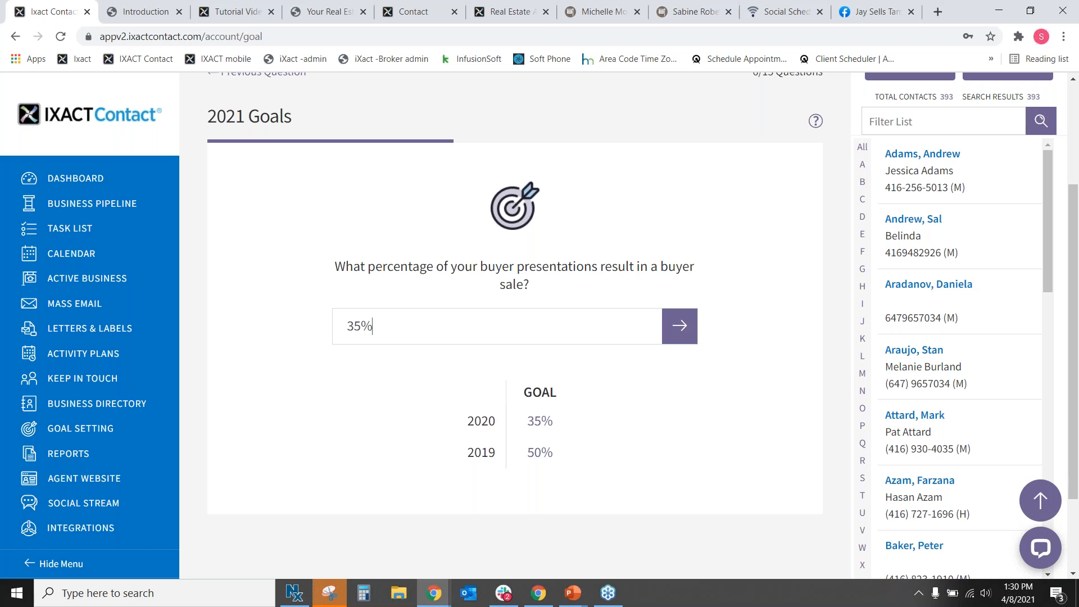
{"action": "left_click", "coordinate": [667, 338]}
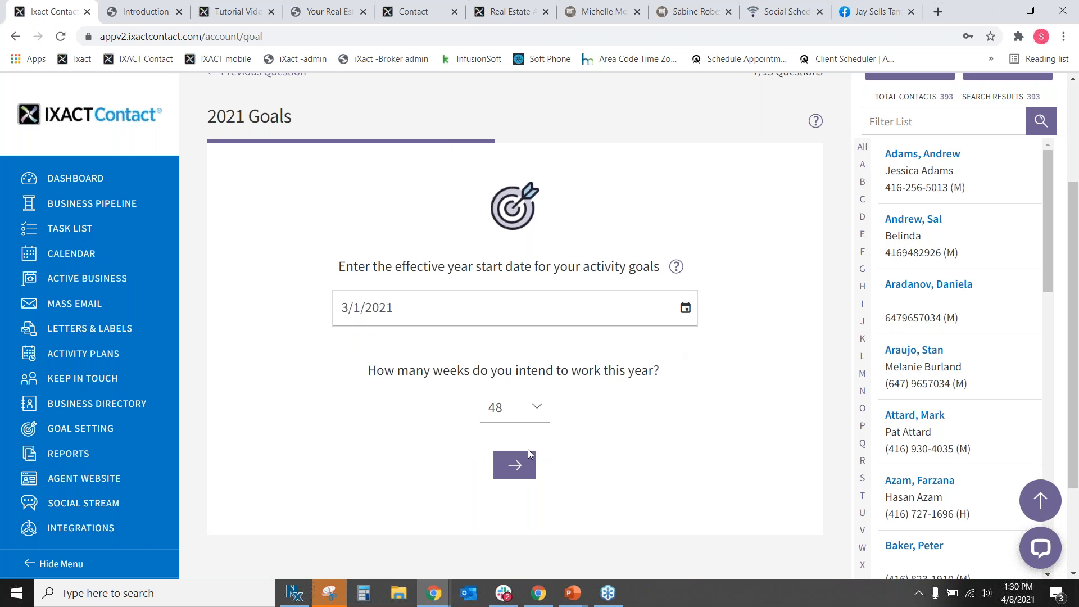
{"action": "left_click", "coordinate": [82, 409]}
{"action": "left_click", "coordinate": [75, 428]}
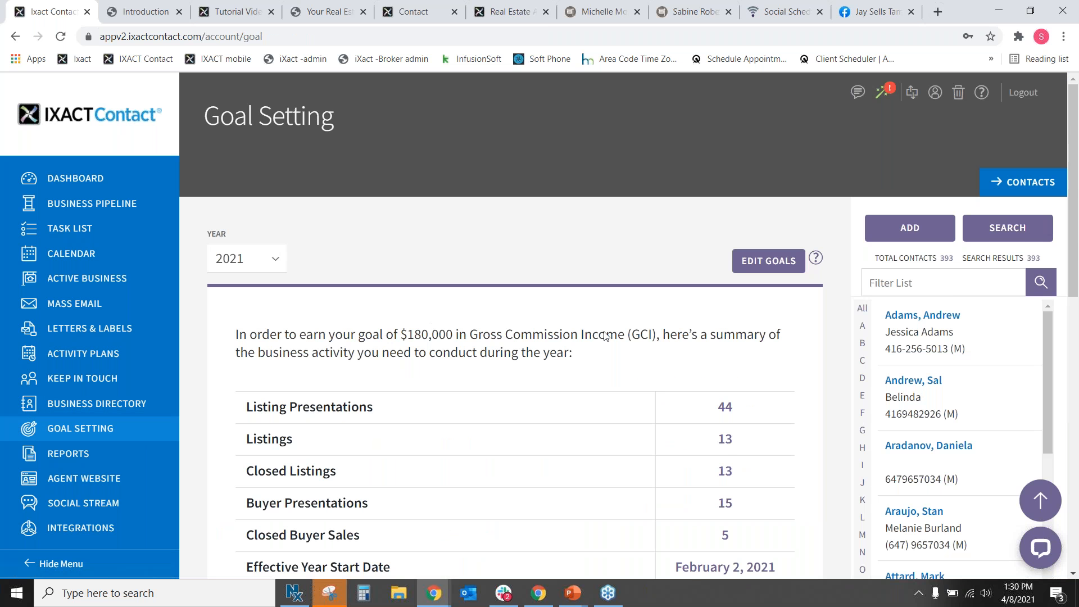
{"action": "scroll", "coordinate": [604, 336], "scroll_direction": "down", "scroll_amount": 3}
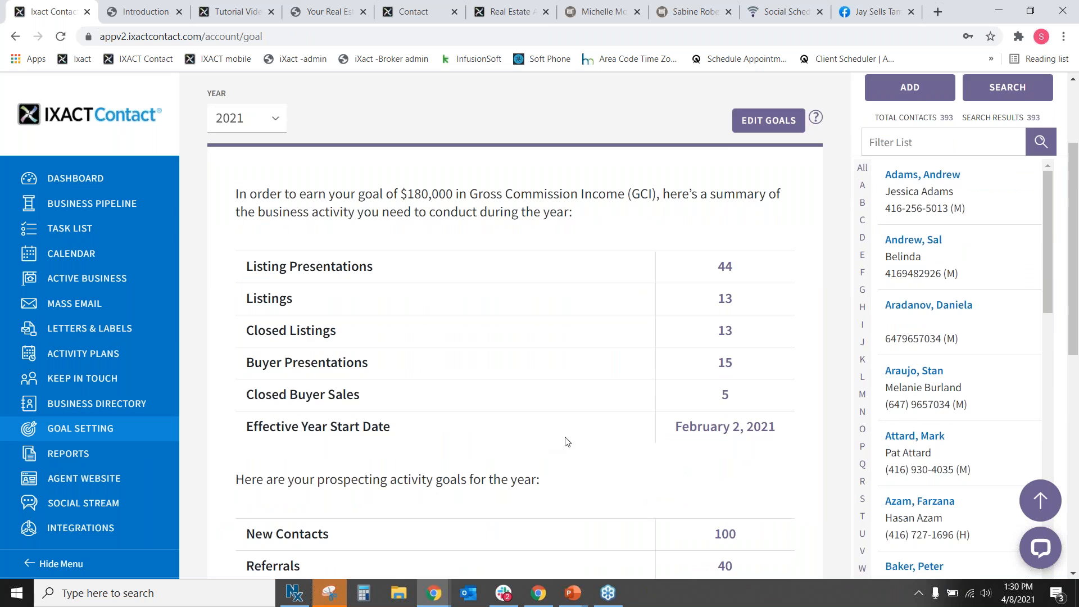
{"action": "scroll", "coordinate": [567, 441], "scroll_direction": "up", "scroll_amount": 2}
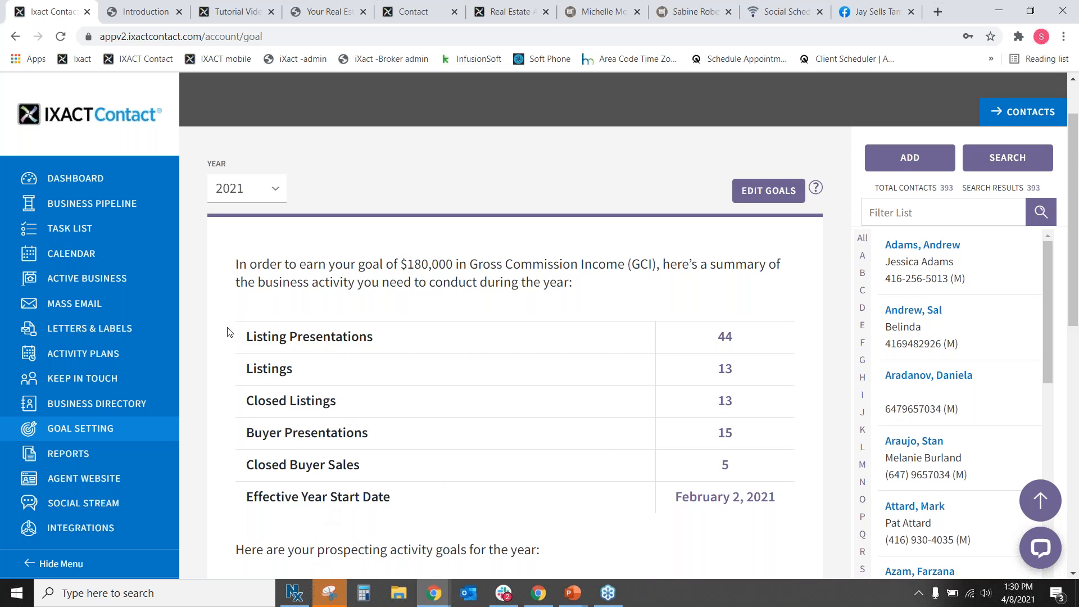
{"action": "left_click_drag", "start_coordinate": [282, 264], "coordinate": [600, 292]}
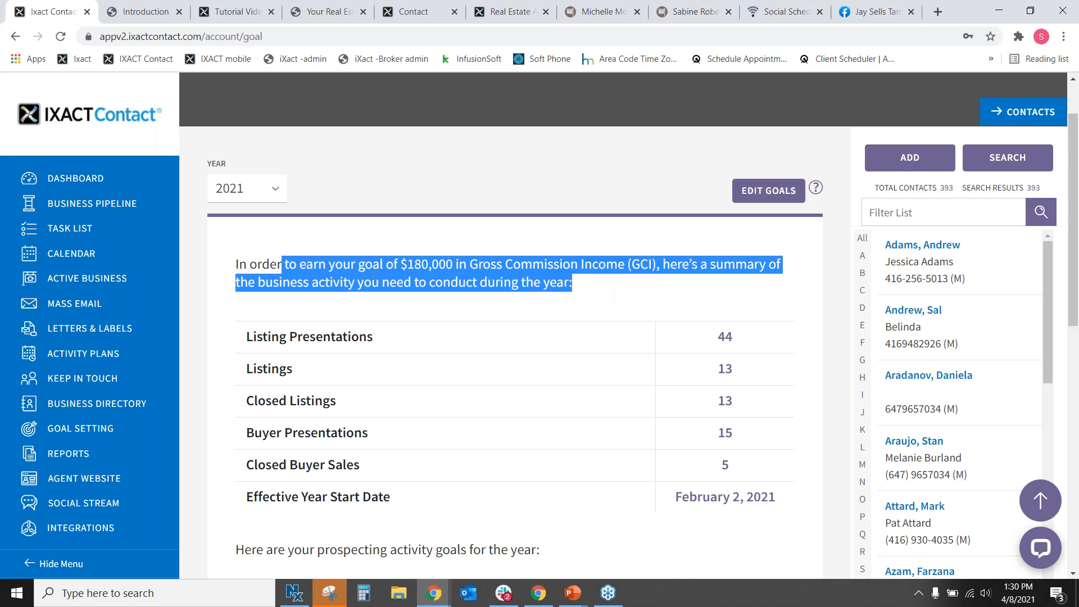
{"action": "left_click_drag", "start_coordinate": [400, 264], "coordinate": [556, 269]}
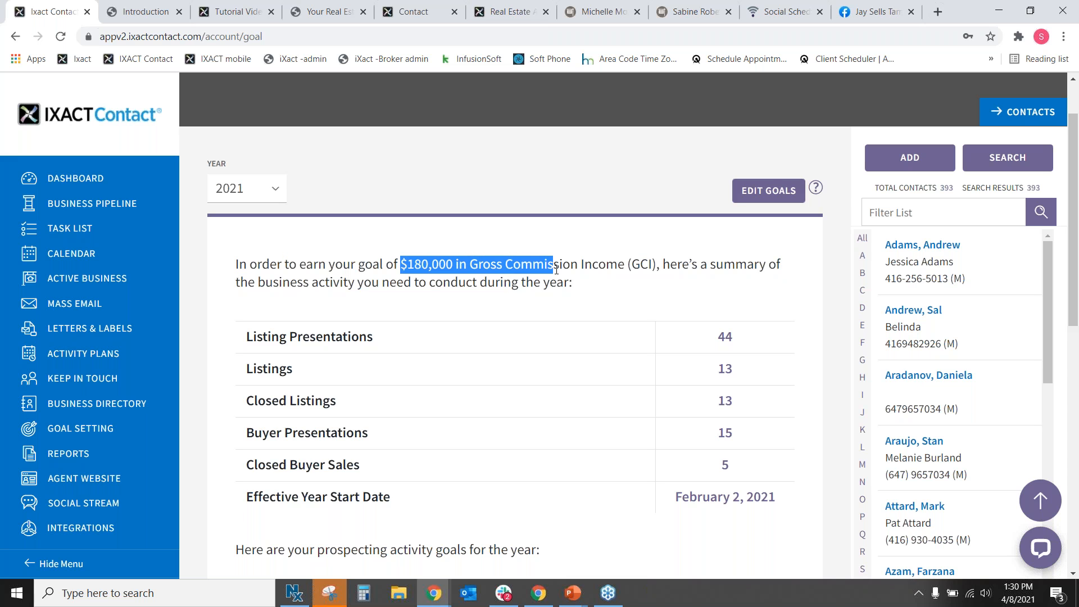
{"action": "left_click", "coordinate": [660, 303]}
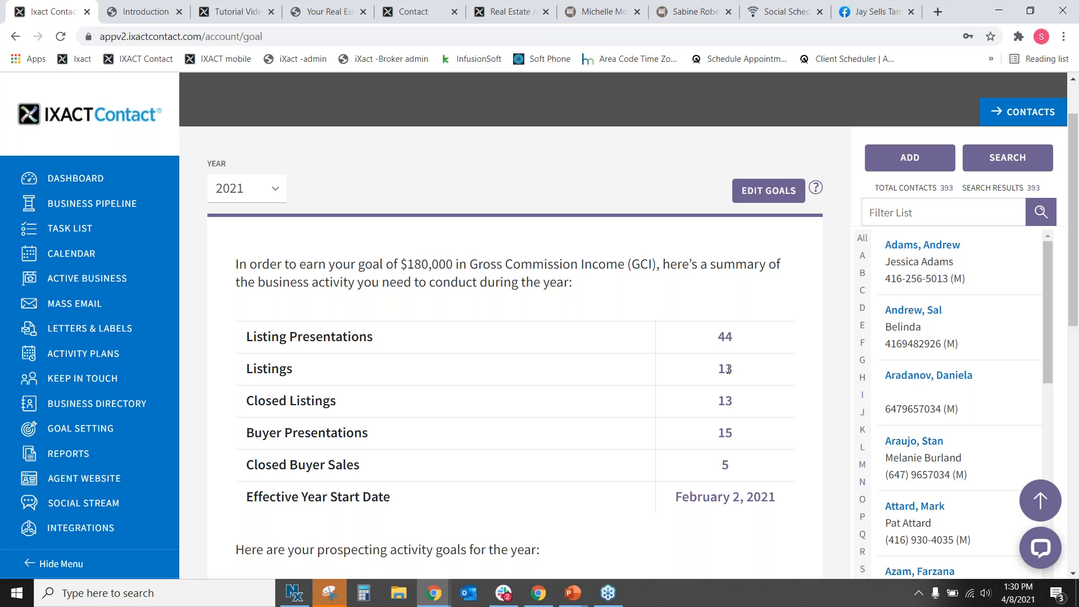
{"action": "double_click", "coordinate": [732, 400]}
{"action": "double_click", "coordinate": [729, 432]}
{"action": "left_click", "coordinate": [753, 485]}
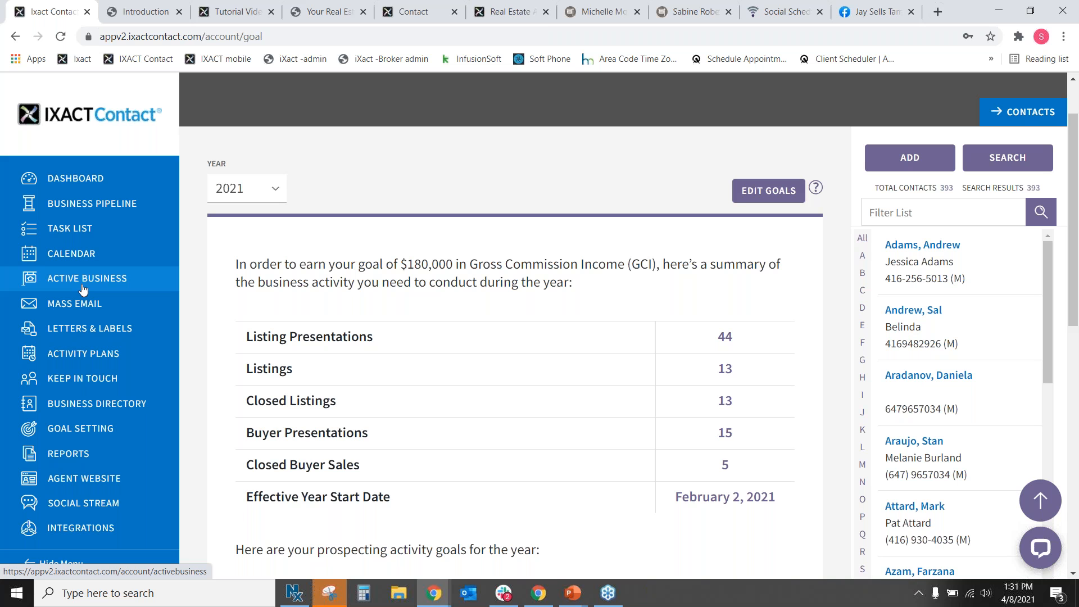
{"action": "left_click", "coordinate": [78, 179]}
Scroll the Dashboard to the Closed Business figures, then go to the Activity Plans page.
{"action": "scroll", "coordinate": [607, 315], "scroll_direction": "down", "scroll_amount": 10}
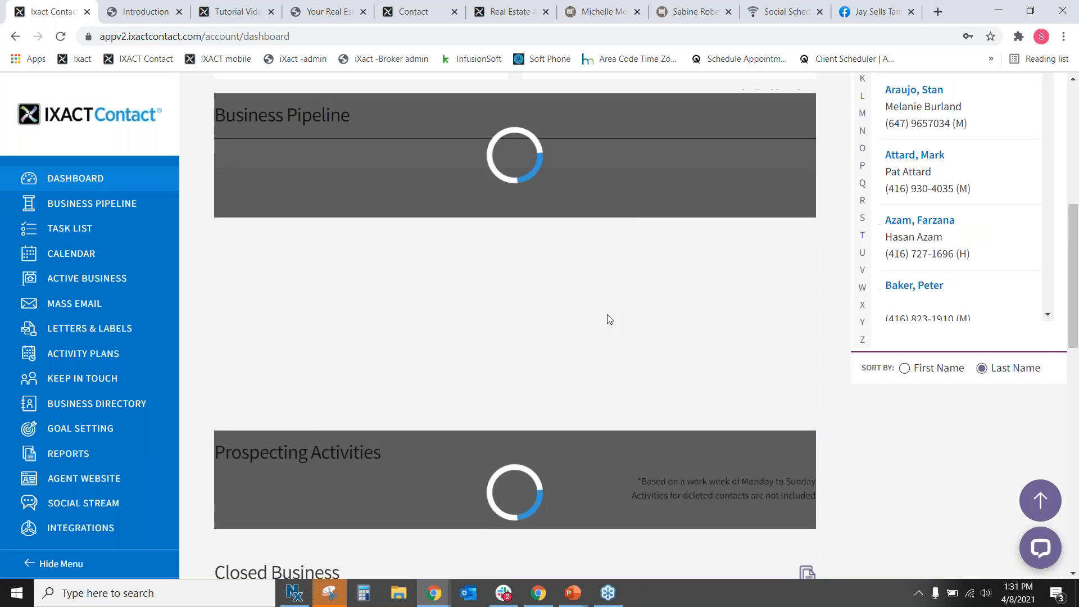
{"action": "scroll", "coordinate": [609, 319], "scroll_direction": "down", "scroll_amount": 5}
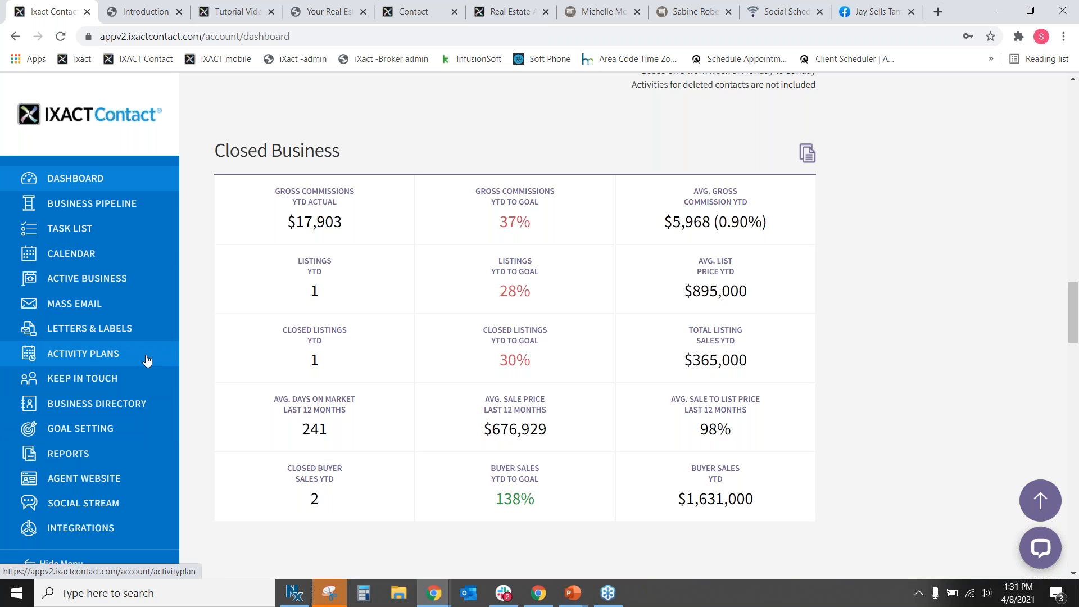
{"action": "left_click", "coordinate": [99, 358]}
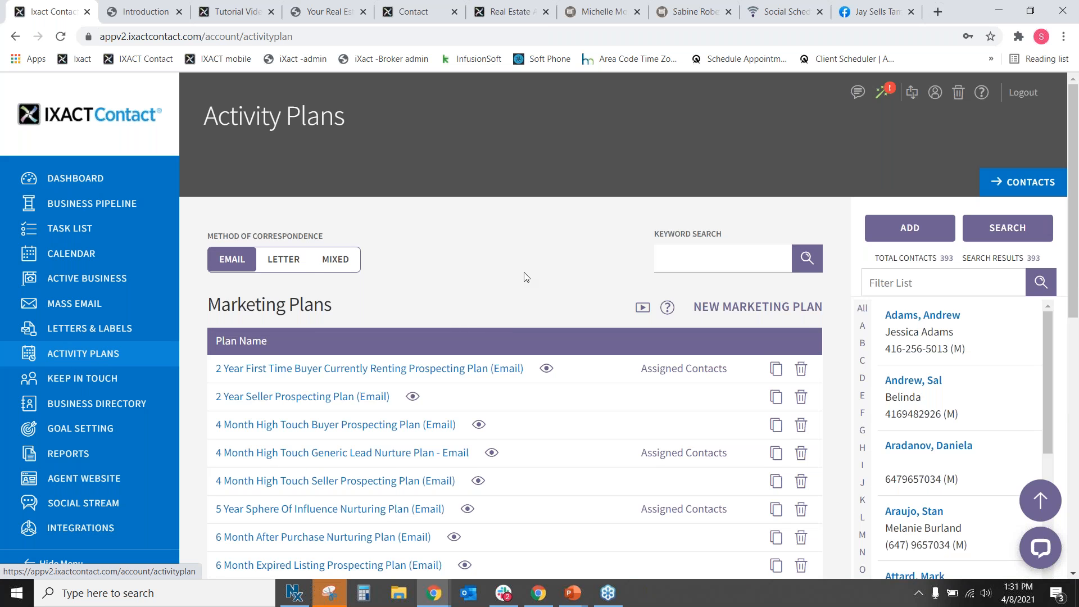
Scroll down to Listing Plans and open the 3 Month New Listing Plan for editing.
{"action": "scroll", "coordinate": [527, 277], "scroll_direction": "down", "scroll_amount": 3}
{"action": "left_click_drag", "start_coordinate": [201, 160], "coordinate": [336, 166]}
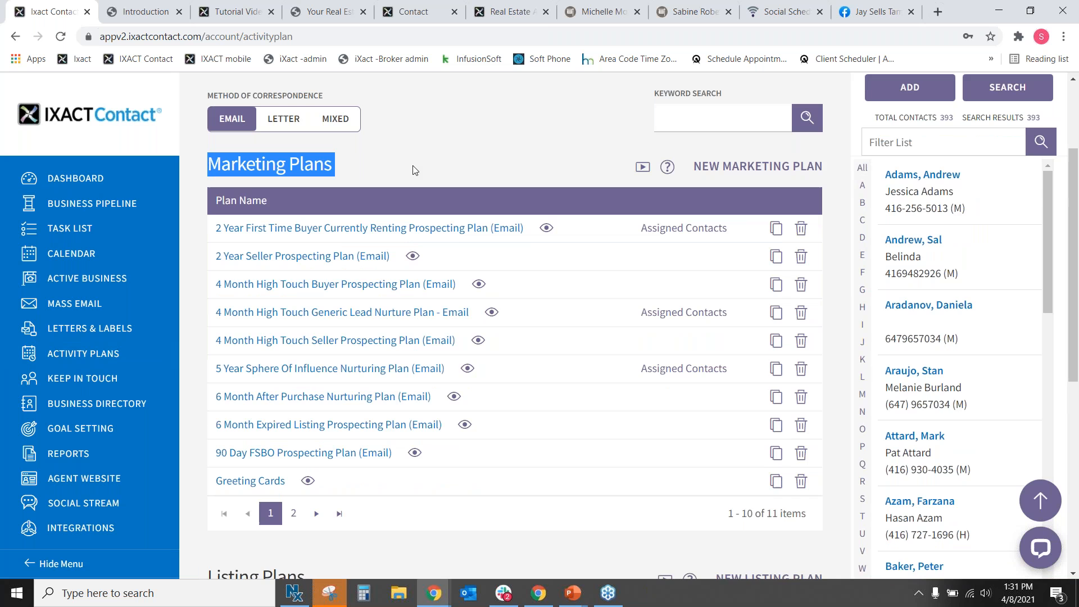
{"action": "scroll", "coordinate": [415, 170], "scroll_direction": "down", "scroll_amount": 5}
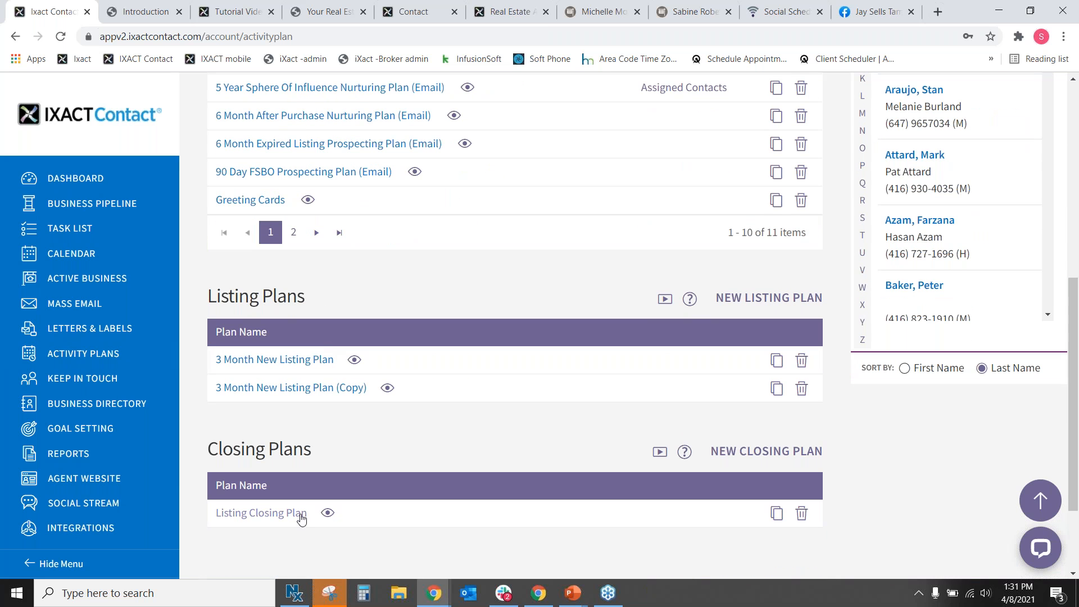
{"action": "left_click", "coordinate": [295, 360]}
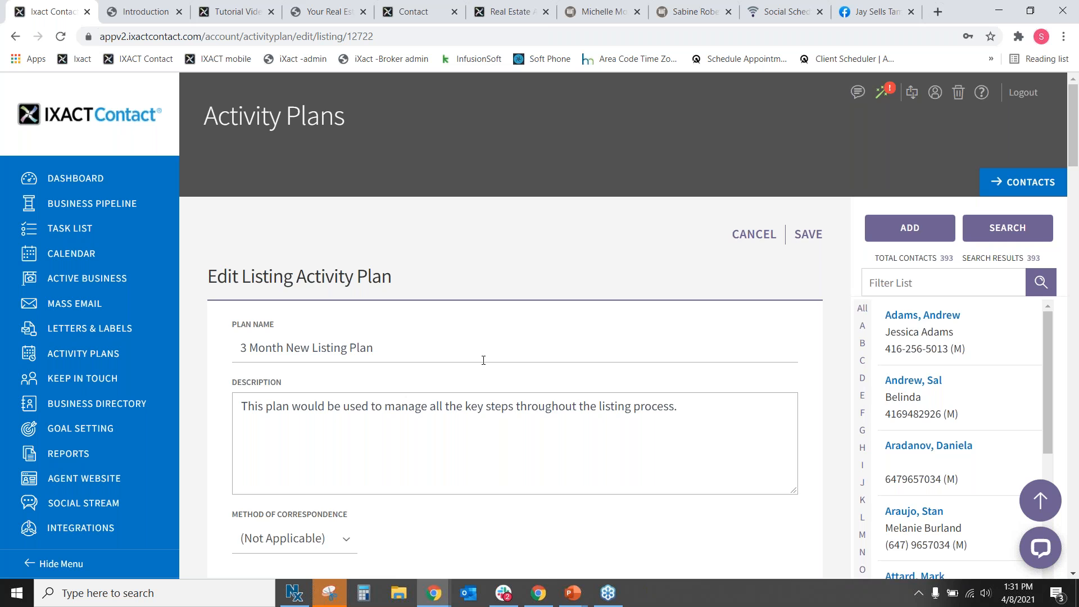
Scroll through the listing plan's Plan Tasks table, then leave the editor for the Dashboard.
{"action": "scroll", "coordinate": [484, 358], "scroll_direction": "down", "scroll_amount": 5}
{"action": "scroll", "coordinate": [560, 349], "scroll_direction": "down", "scroll_amount": 3}
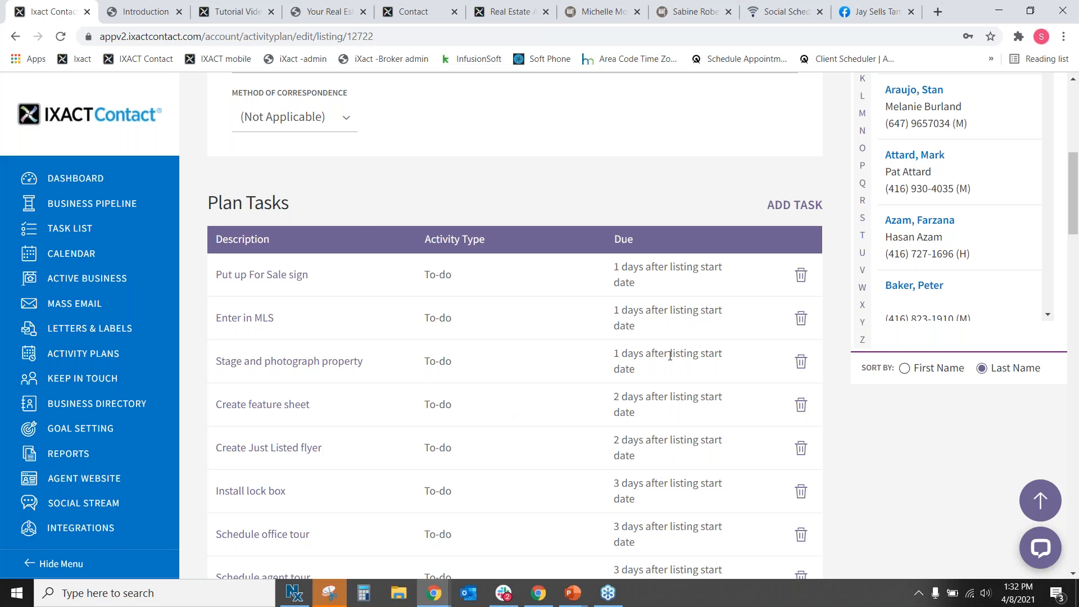
{"action": "scroll", "coordinate": [668, 354], "scroll_direction": "up", "scroll_amount": 2}
{"action": "scroll", "coordinate": [472, 304], "scroll_direction": "up", "scroll_amount": 6}
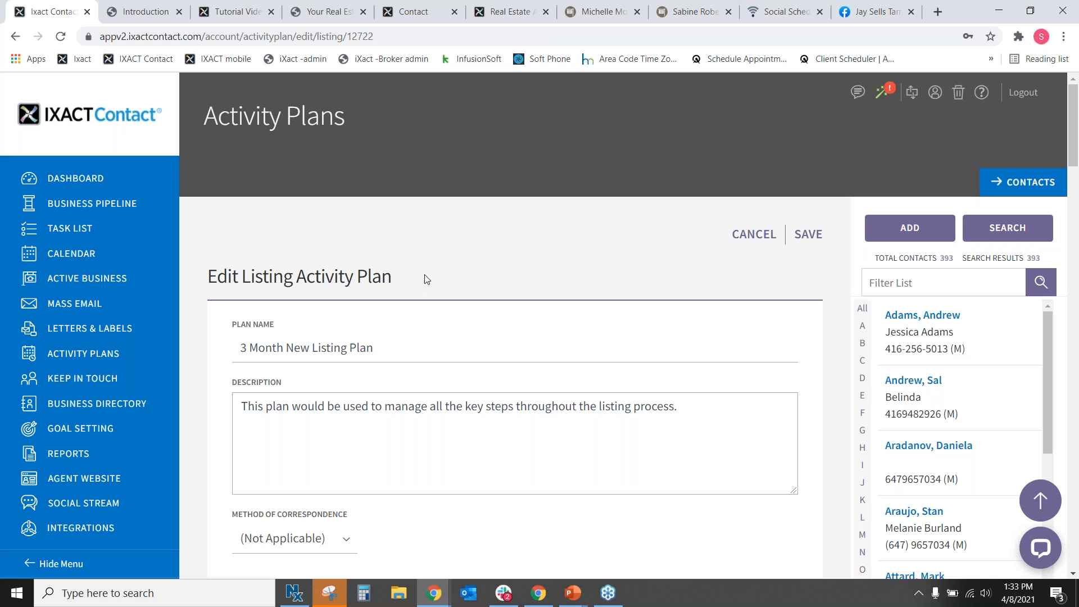
{"action": "left_click", "coordinate": [398, 344]}
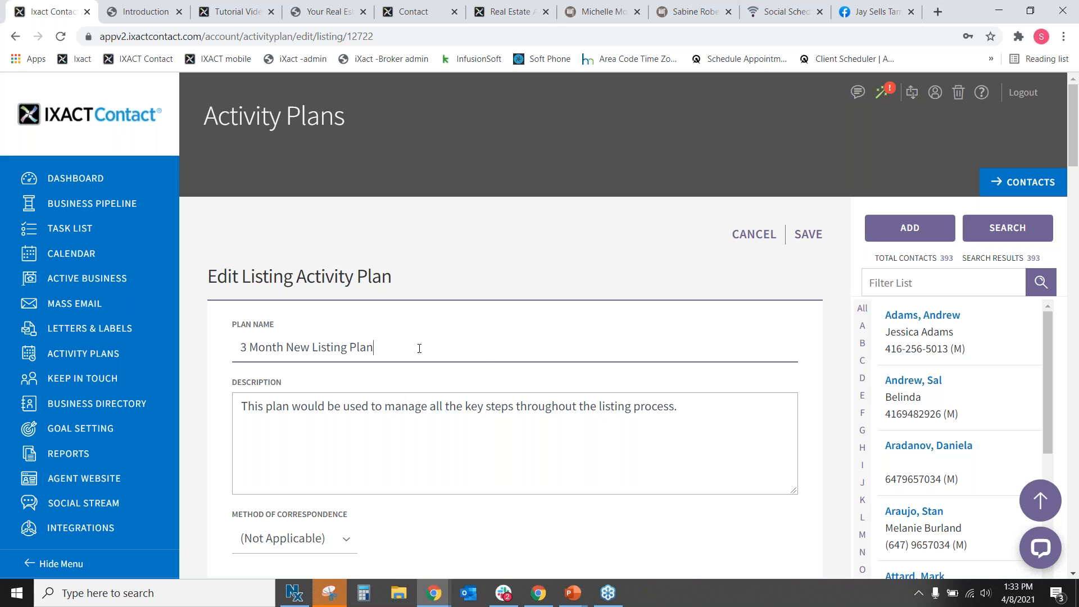
{"action": "left_click", "coordinate": [87, 178]}
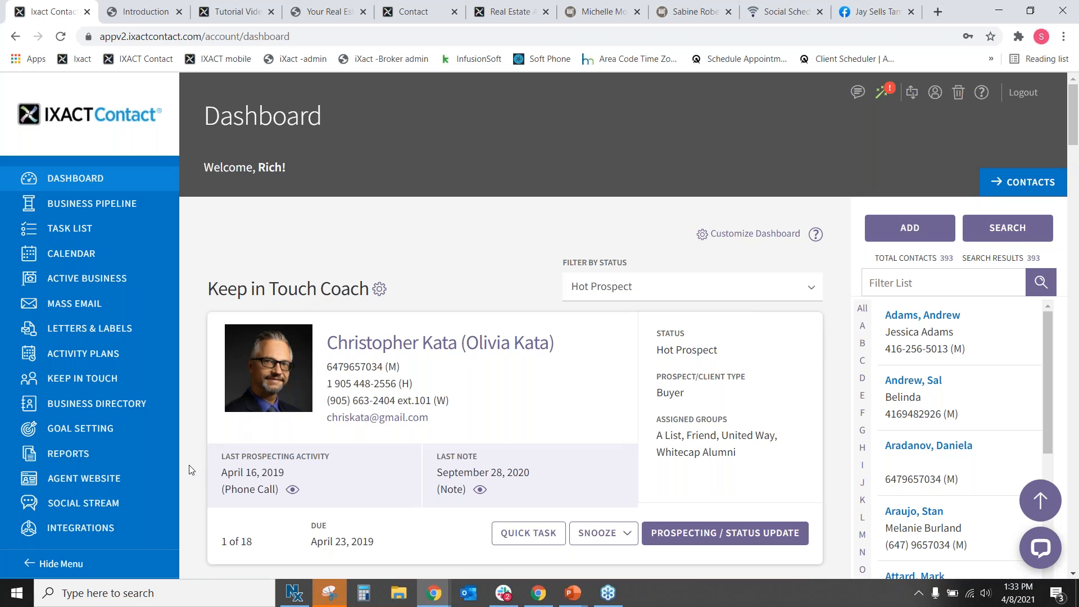
Reopen the 3 Month New Listing Plan from Activity Plans and scroll to its Plan Tasks.
{"action": "left_click", "coordinate": [81, 354]}
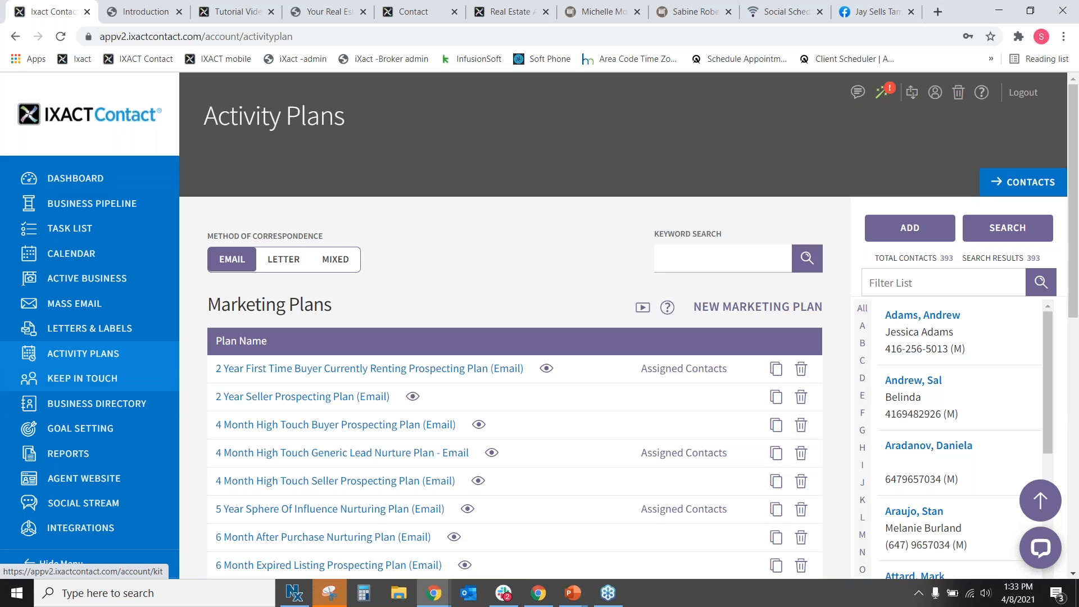
{"action": "scroll", "coordinate": [433, 305], "scroll_direction": "down", "scroll_amount": 7}
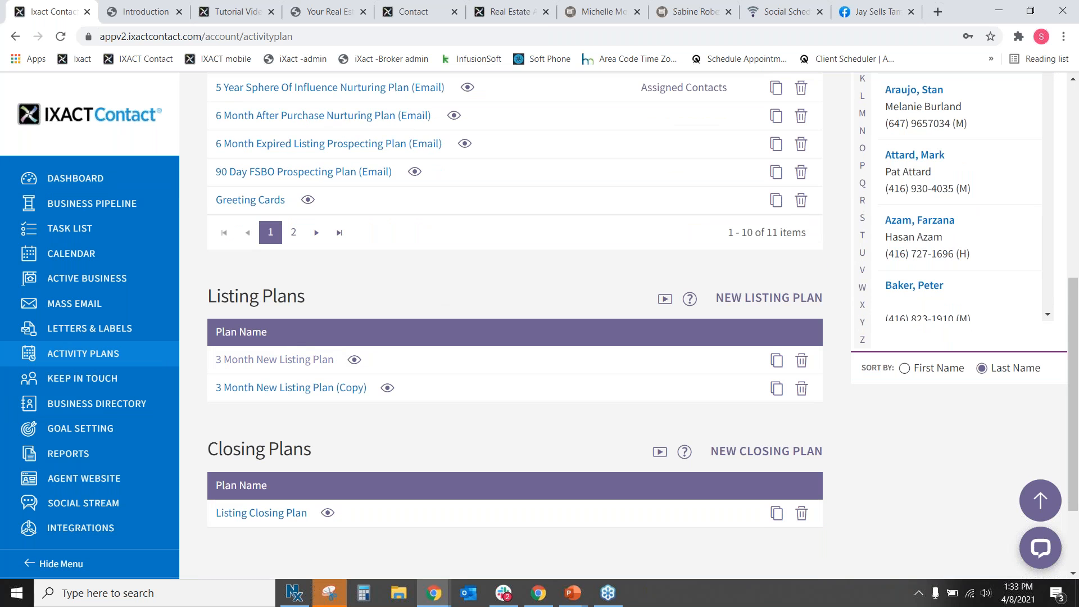
{"action": "left_click", "coordinate": [269, 360]}
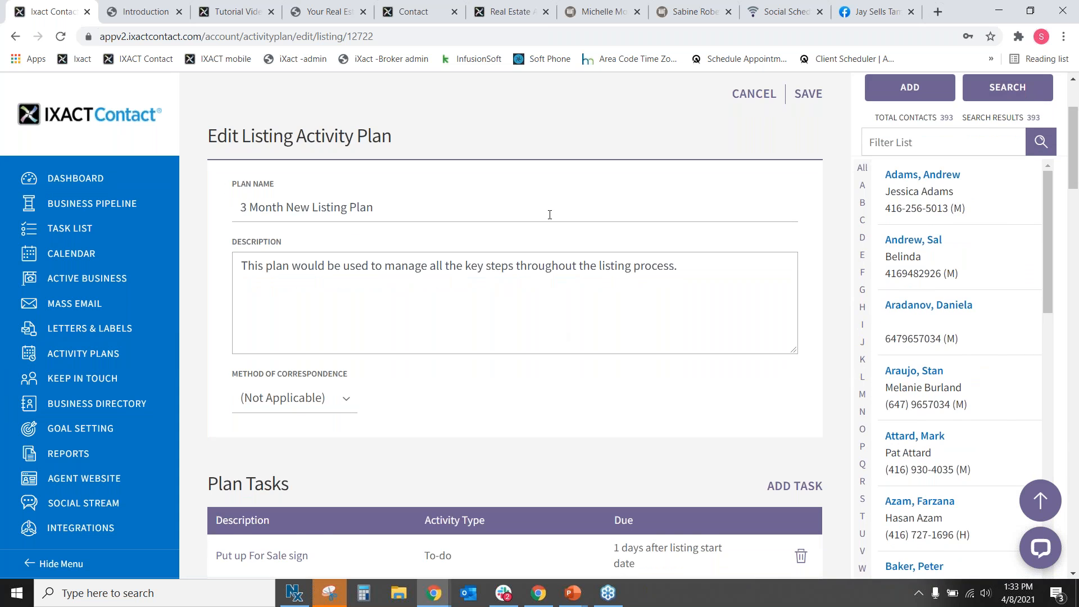
{"action": "scroll", "coordinate": [549, 212], "scroll_direction": "down", "scroll_amount": 5}
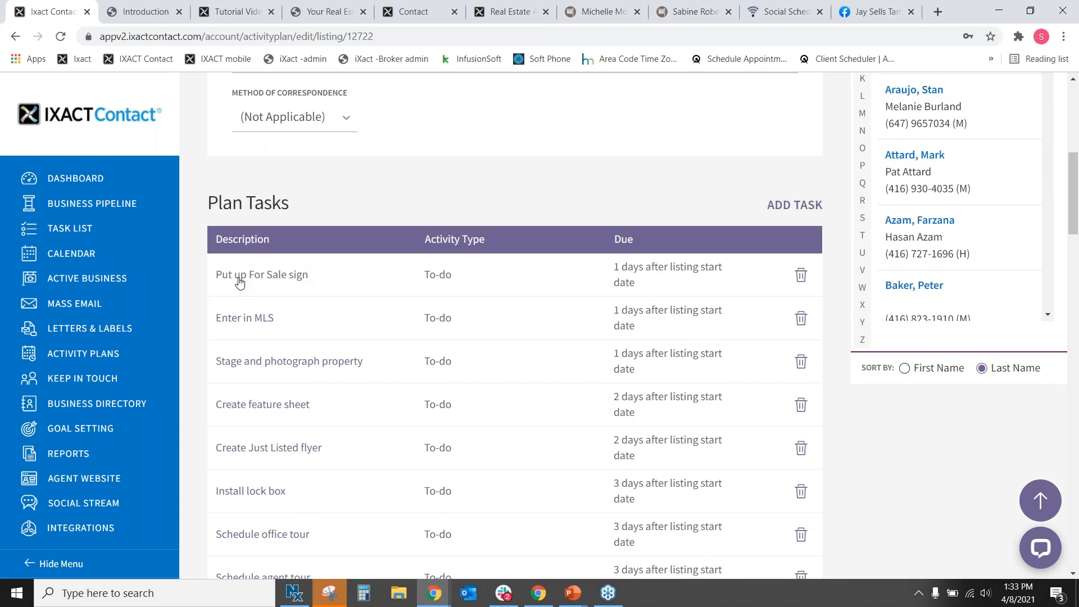
Try editing the Enter in MLS task's description and due days.
{"action": "left_click", "coordinate": [256, 320]}
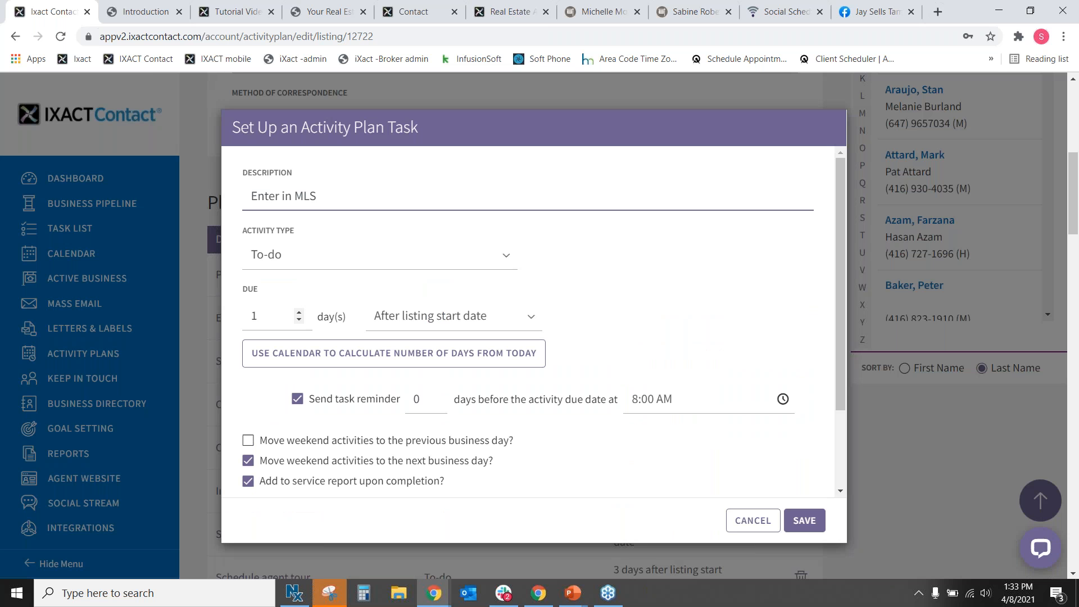
{"action": "triple_click", "coordinate": [328, 194]}
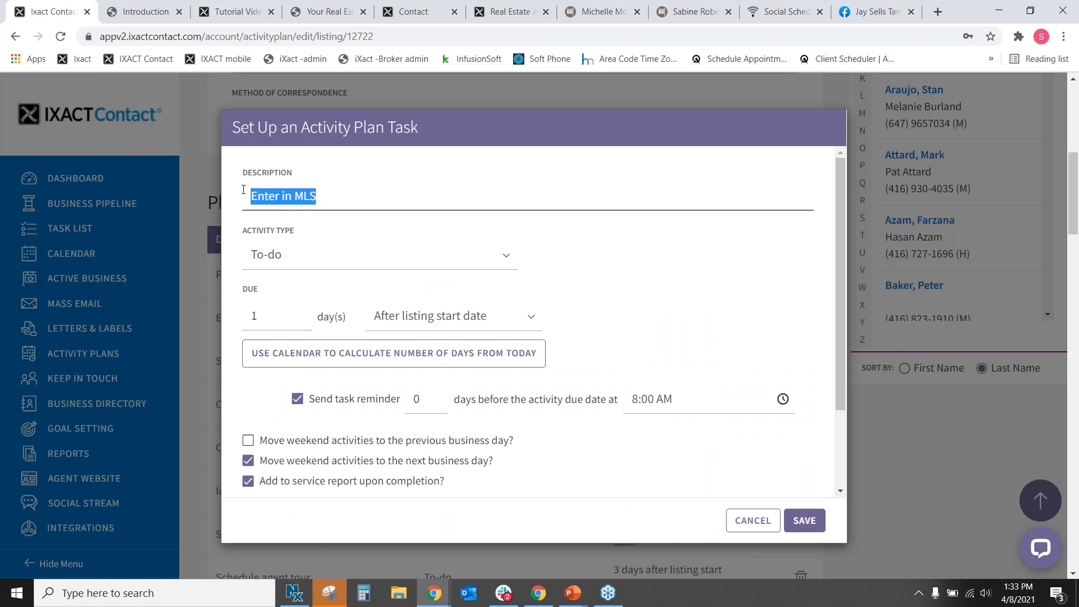
{"action": "left_click", "coordinate": [324, 195]}
{"action": "type", "text": "sbsdjvkds"}
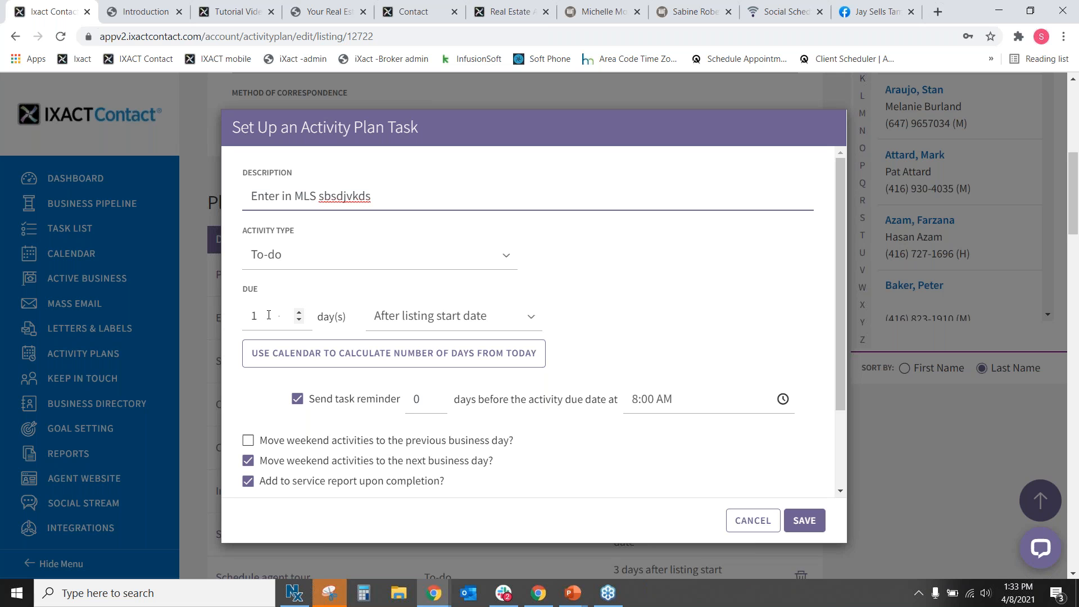
{"action": "left_click", "coordinate": [301, 312]}
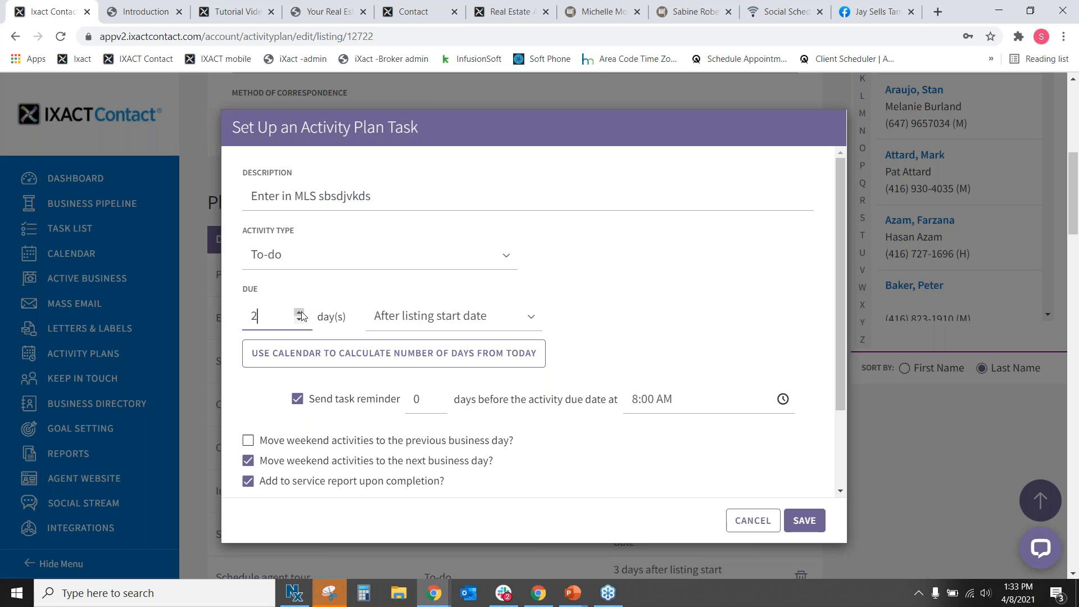
{"action": "left_click", "coordinate": [299, 320]}
{"action": "left_click", "coordinate": [299, 320]}
{"action": "double_click", "coordinate": [248, 314]}
Cancel the Enter in MLS edits and start a new blank plan task.
{"action": "scroll", "coordinate": [517, 318], "scroll_direction": "down", "scroll_amount": 2}
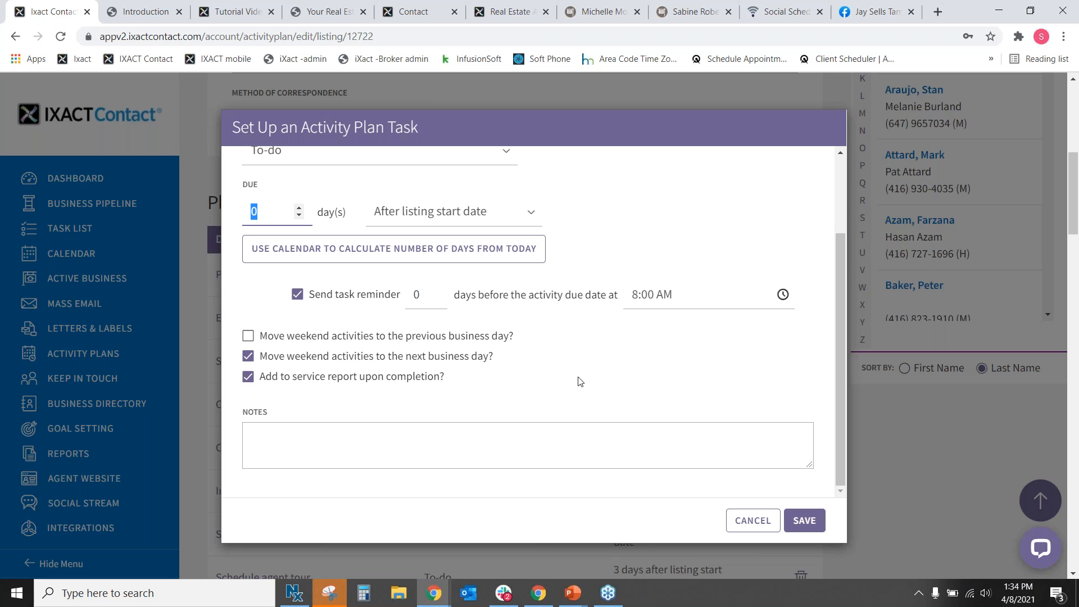
{"action": "scroll", "coordinate": [590, 362], "scroll_direction": "up", "scroll_amount": 3}
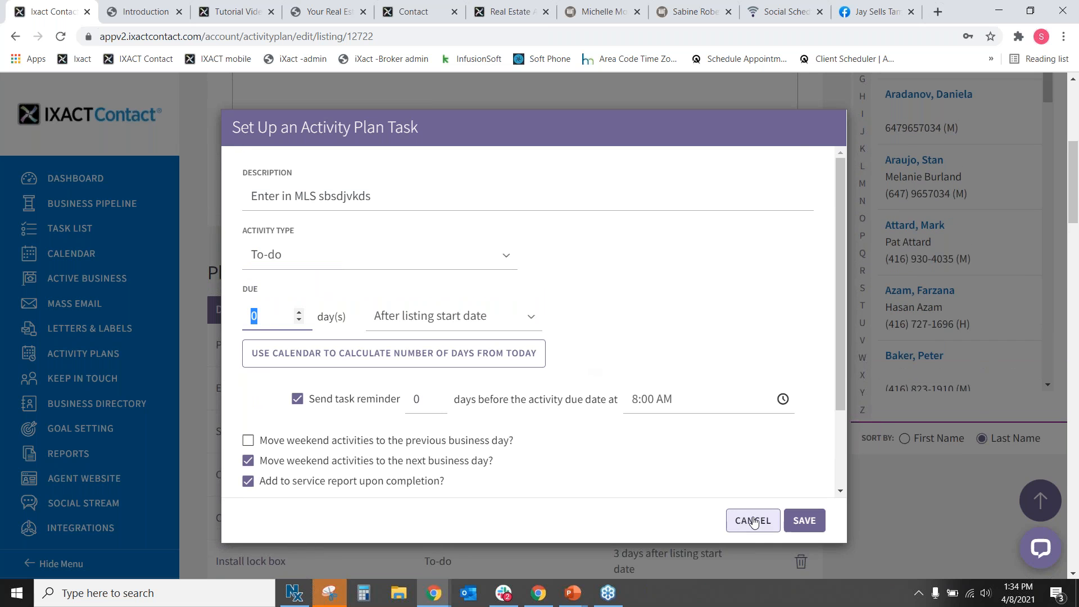
{"action": "left_click", "coordinate": [754, 522]}
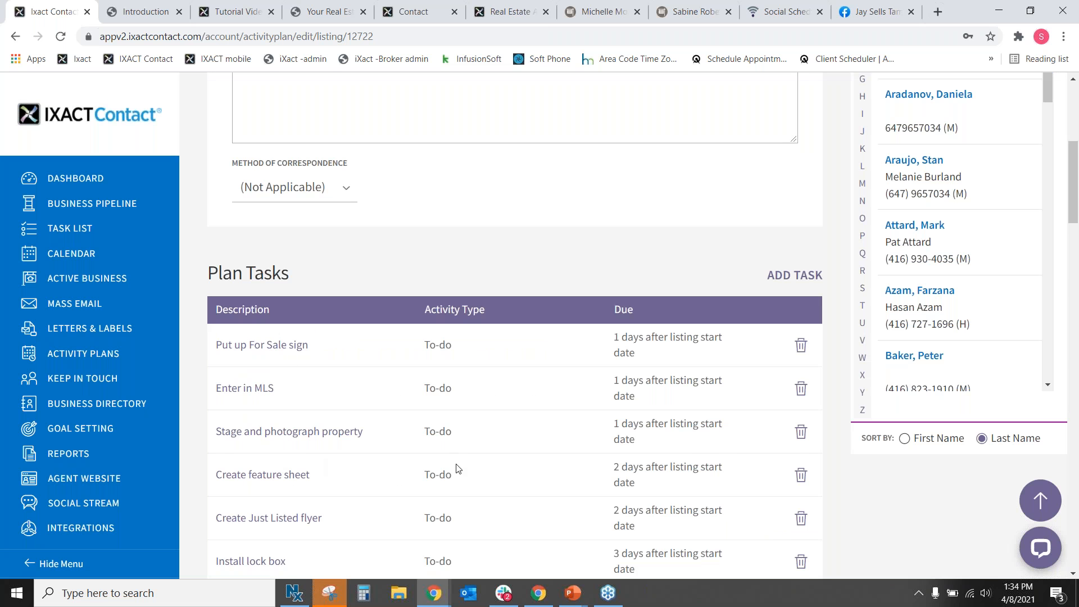
{"action": "scroll", "coordinate": [458, 469], "scroll_direction": "down", "scroll_amount": 1}
{"action": "left_click", "coordinate": [794, 204]}
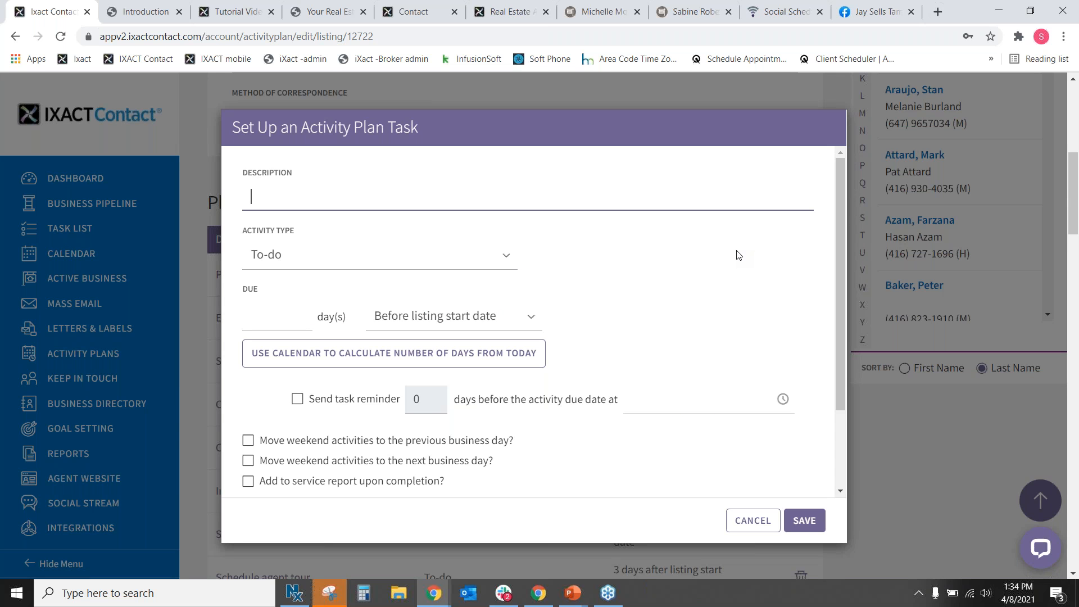
Describe the task as 'Post on Social Media', fixing the 'Socail' typo, with To-do type.
{"action": "type", "text": "Post on Socail Media"}
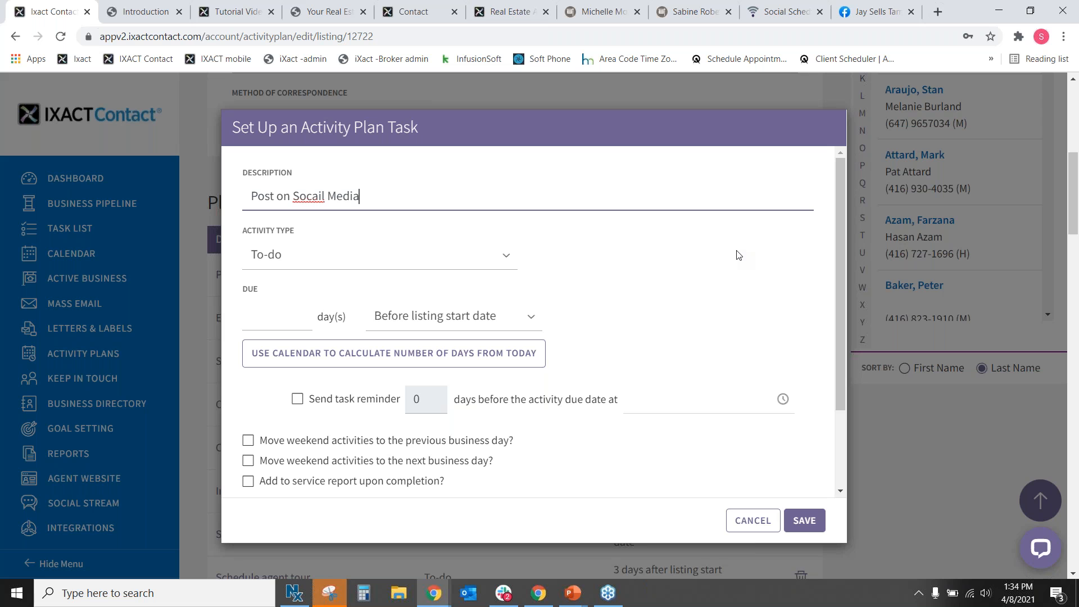
{"action": "right_click", "coordinate": [319, 197]}
{"action": "left_click", "coordinate": [343, 206]}
{"action": "left_click", "coordinate": [304, 264]}
{"action": "left_click", "coordinate": [300, 284]}
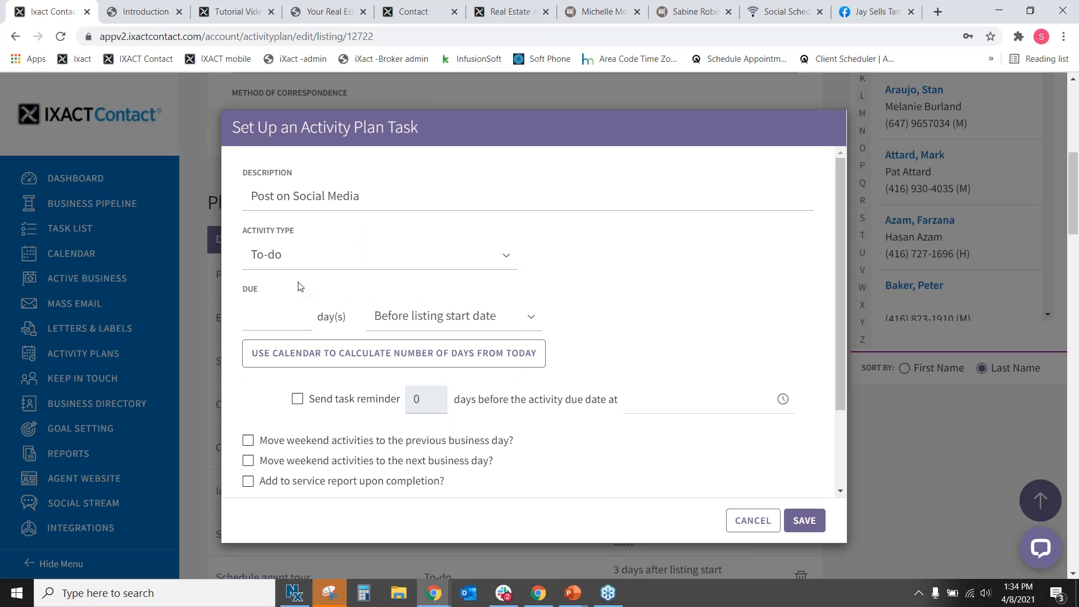
Make the task due 1 day after the listing start date.
{"action": "left_click", "coordinate": [260, 316]}
{"action": "type", "text": "1"}
{"action": "left_click", "coordinate": [444, 316]}
{"action": "left_click", "coordinate": [443, 356]}
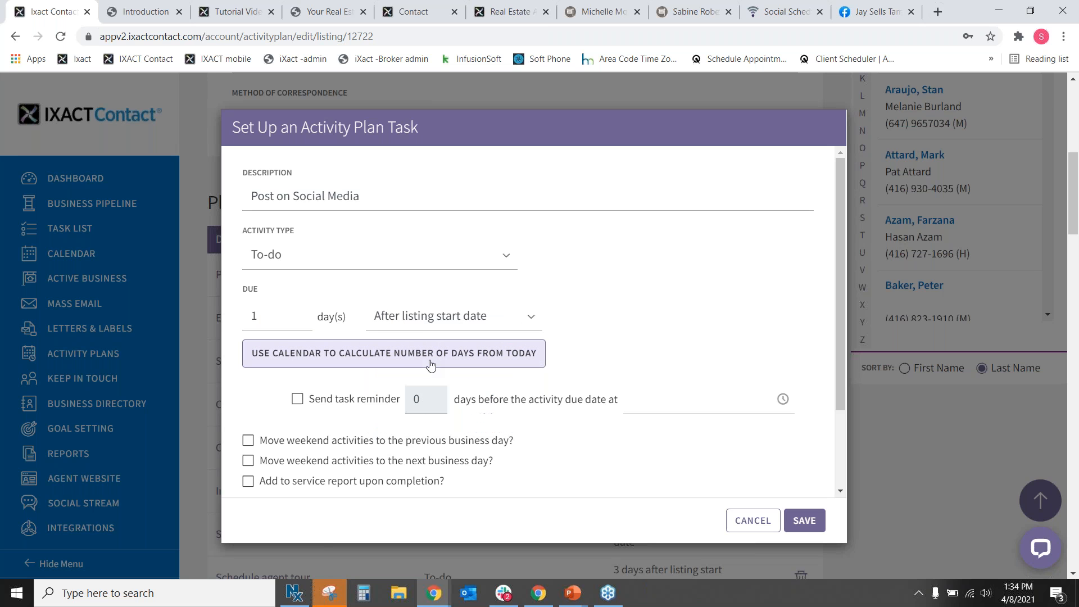
Turn on an 8:00 AM reminder, move weekend tasks to the previous business day, and save.
{"action": "scroll", "coordinate": [664, 373], "scroll_direction": "down", "scroll_amount": 2}
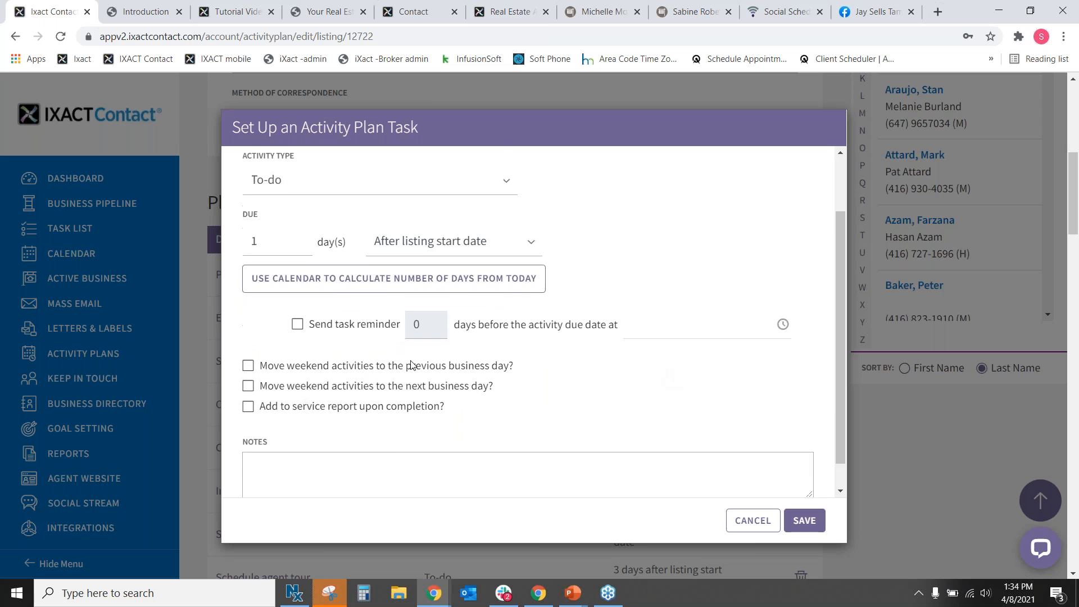
{"action": "left_click", "coordinate": [298, 295]}
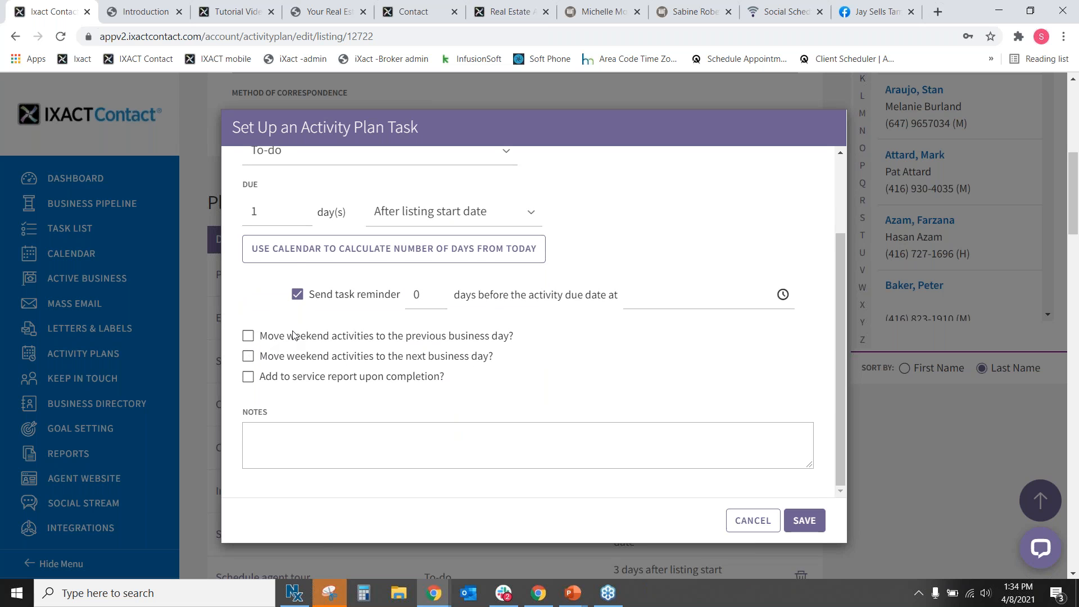
{"action": "left_click", "coordinate": [248, 337]}
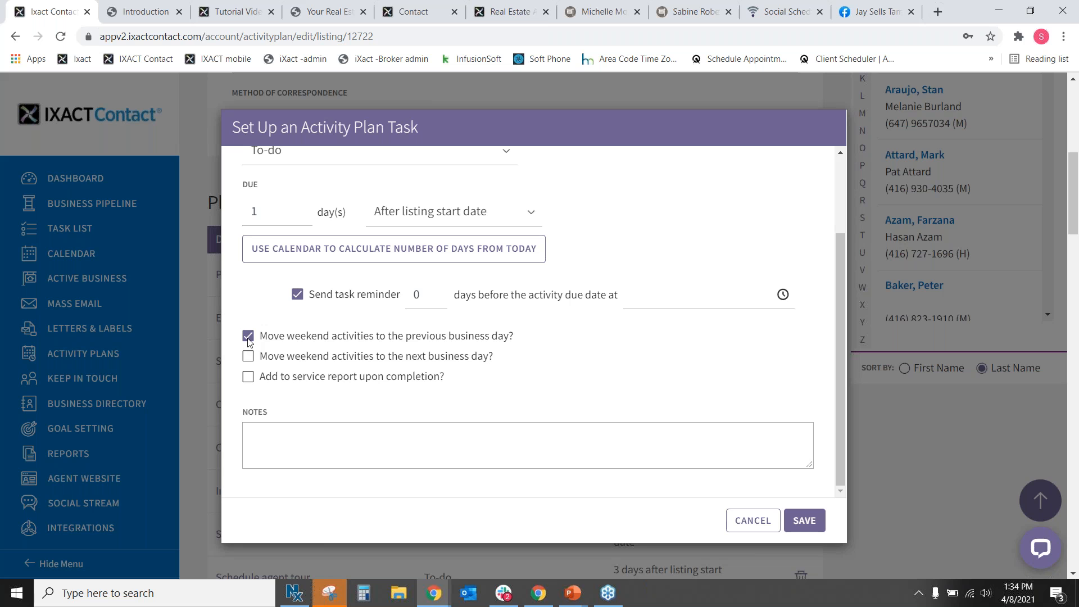
{"action": "left_click", "coordinate": [783, 295]}
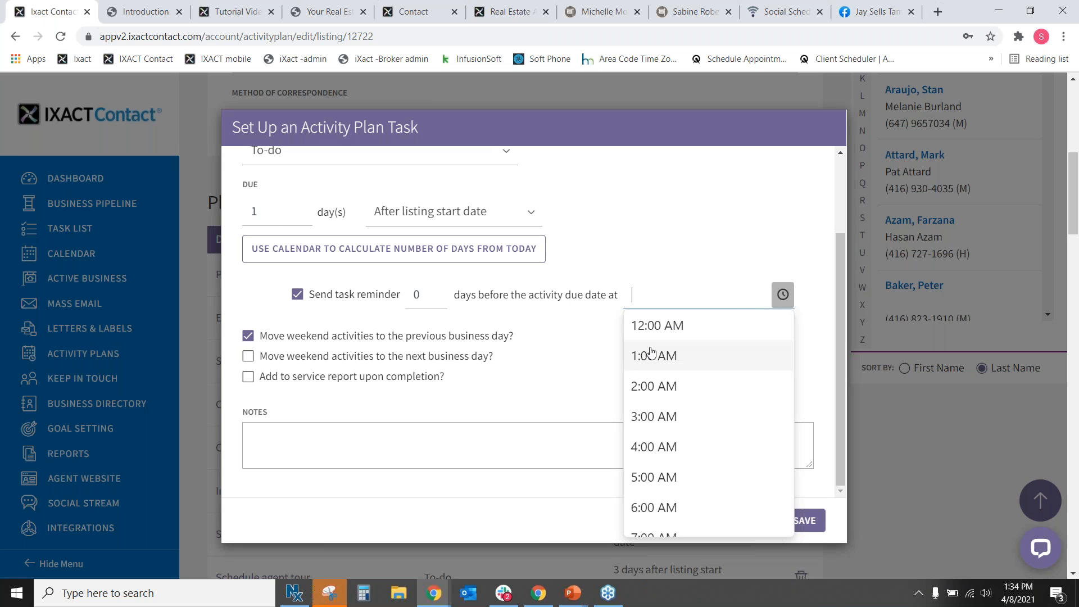
{"action": "scroll", "coordinate": [711, 489], "scroll_direction": "down", "scroll_amount": 3}
{"action": "left_click", "coordinate": [682, 433]}
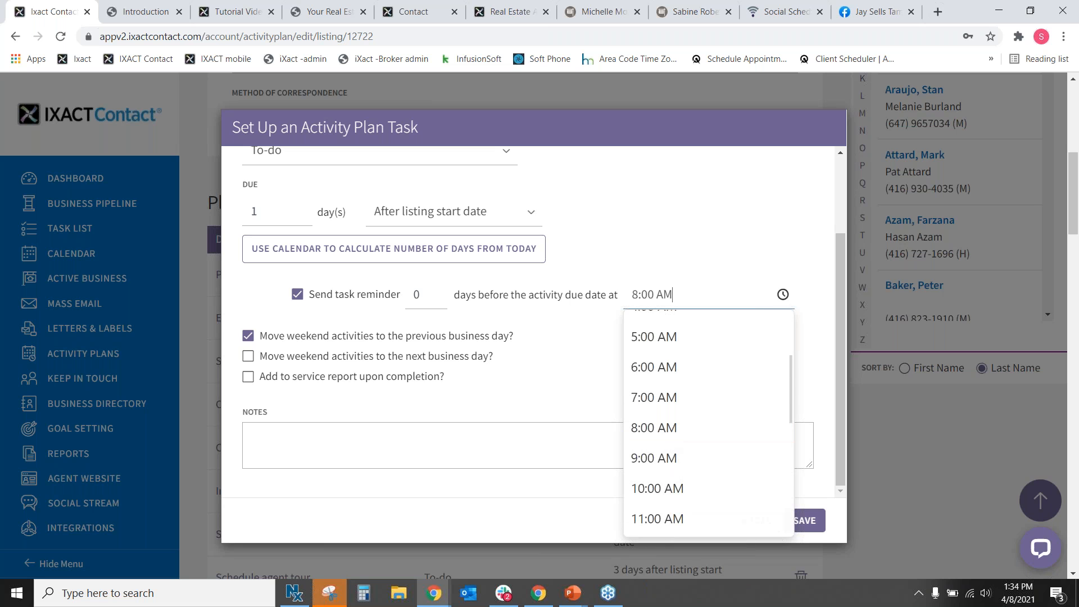
{"action": "left_click", "coordinate": [807, 521]}
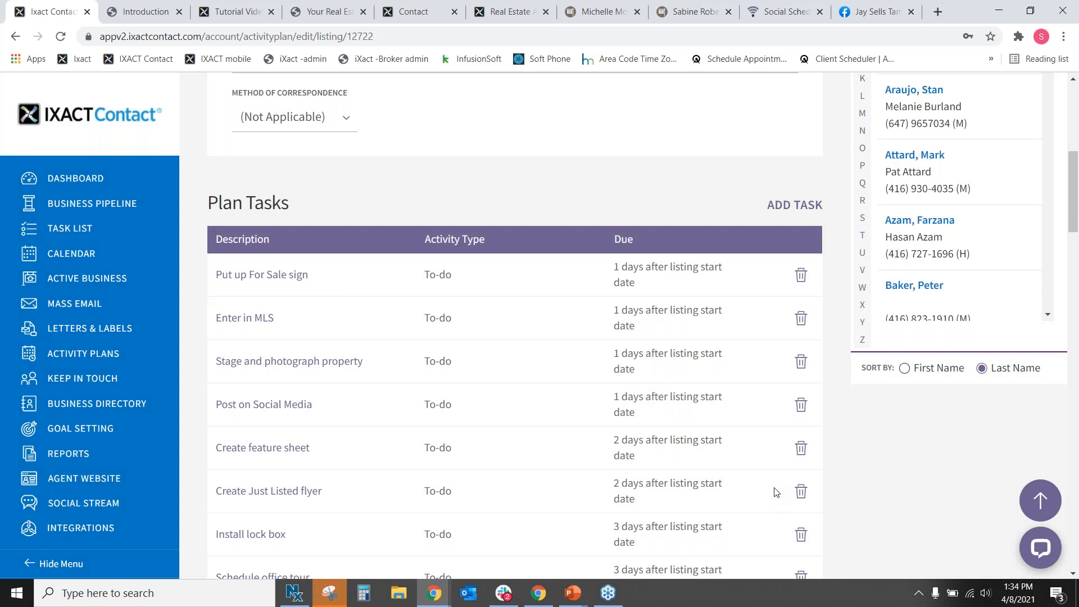
Highlight the new Post on Social Media task row, then cancel out of the plan editor.
{"action": "left_click_drag", "start_coordinate": [333, 412], "coordinate": [314, 430]}
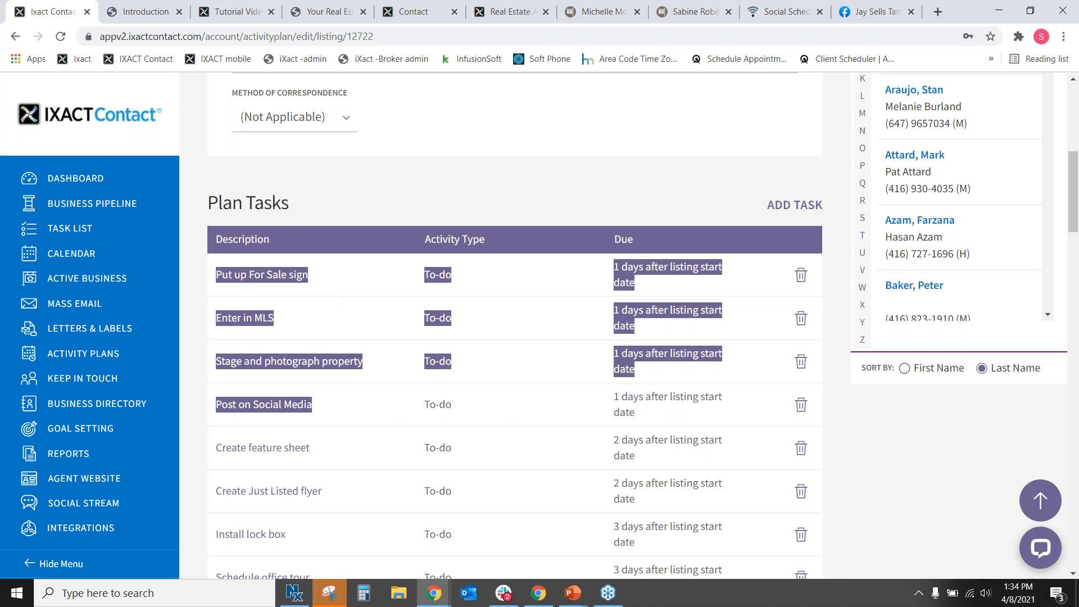
{"action": "left_click_drag", "start_coordinate": [502, 416], "coordinate": [405, 432]}
{"action": "left_click", "coordinate": [536, 412]}
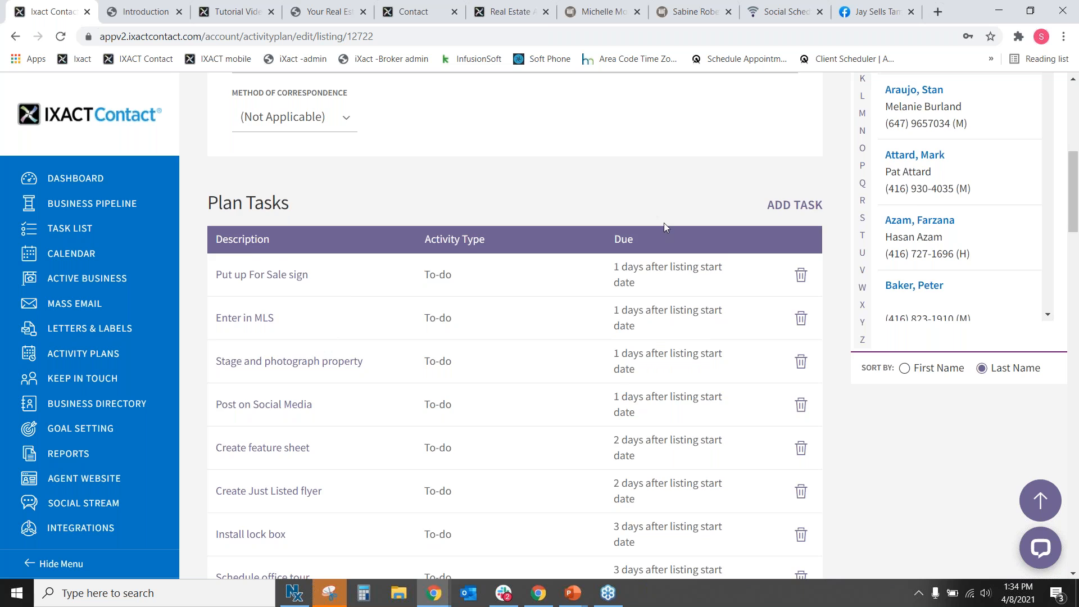
{"action": "scroll", "coordinate": [663, 223], "scroll_direction": "up", "scroll_amount": 6}
{"action": "left_click", "coordinate": [752, 235]}
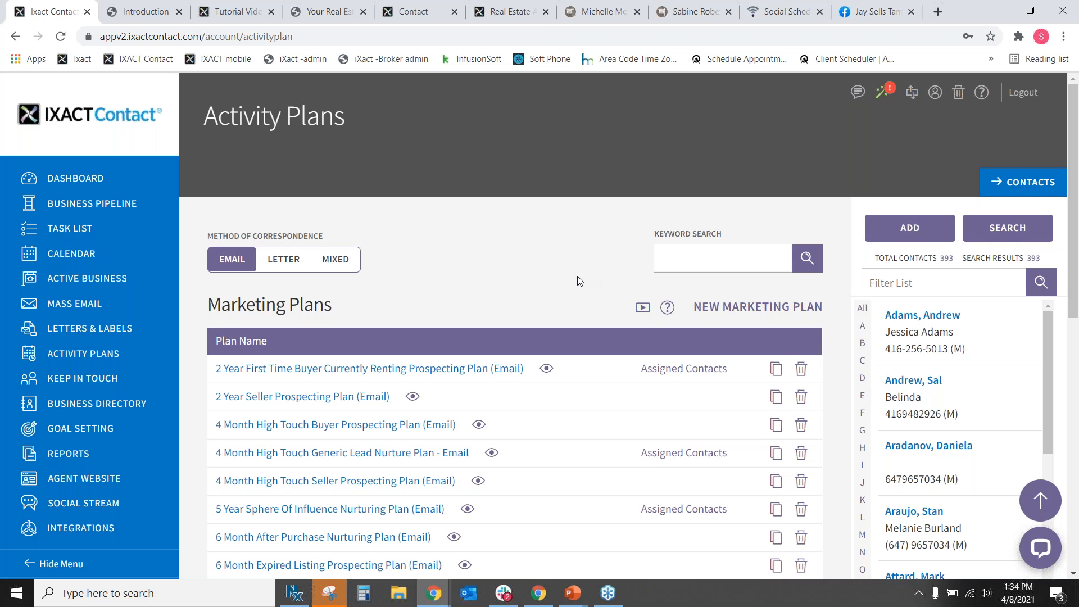
Go to the Dashboard, then open the Active Business page.
{"action": "scroll", "coordinate": [580, 281], "scroll_direction": "down", "scroll_amount": 3}
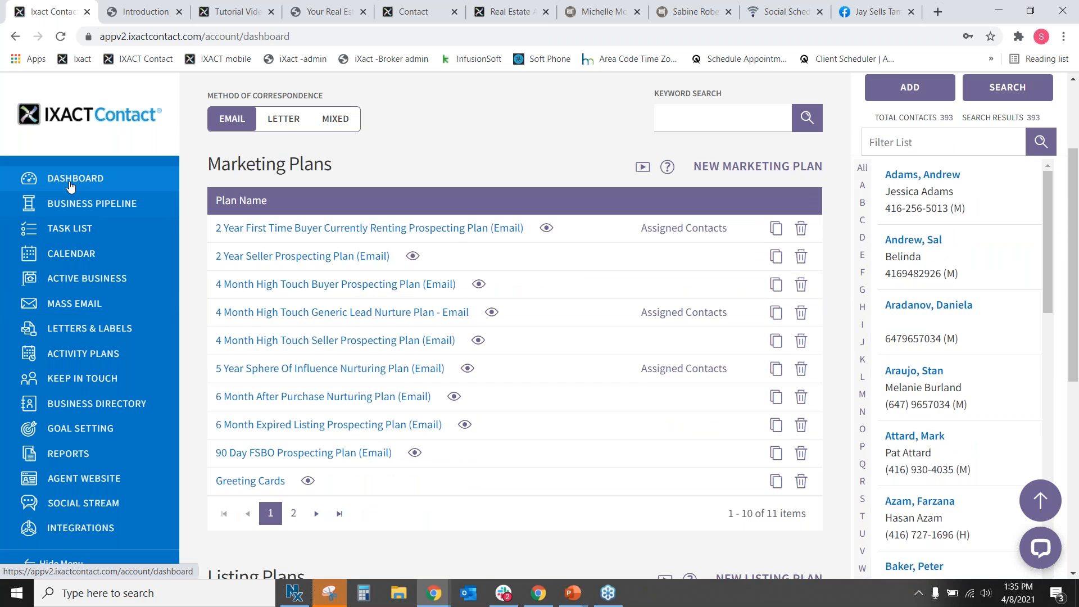
{"action": "left_click", "coordinate": [70, 186]}
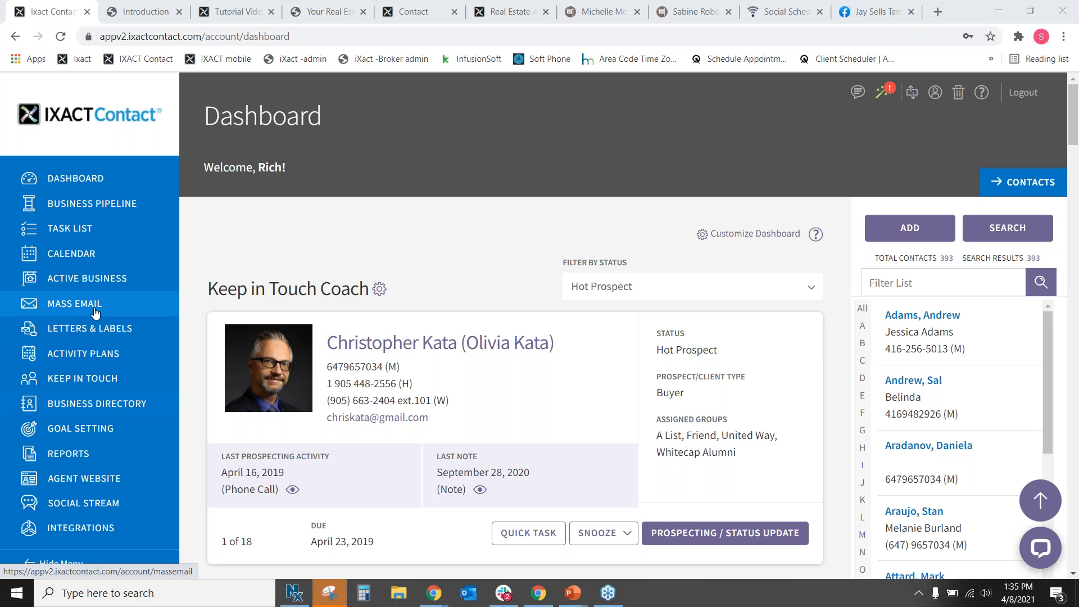
{"action": "left_click", "coordinate": [82, 280]}
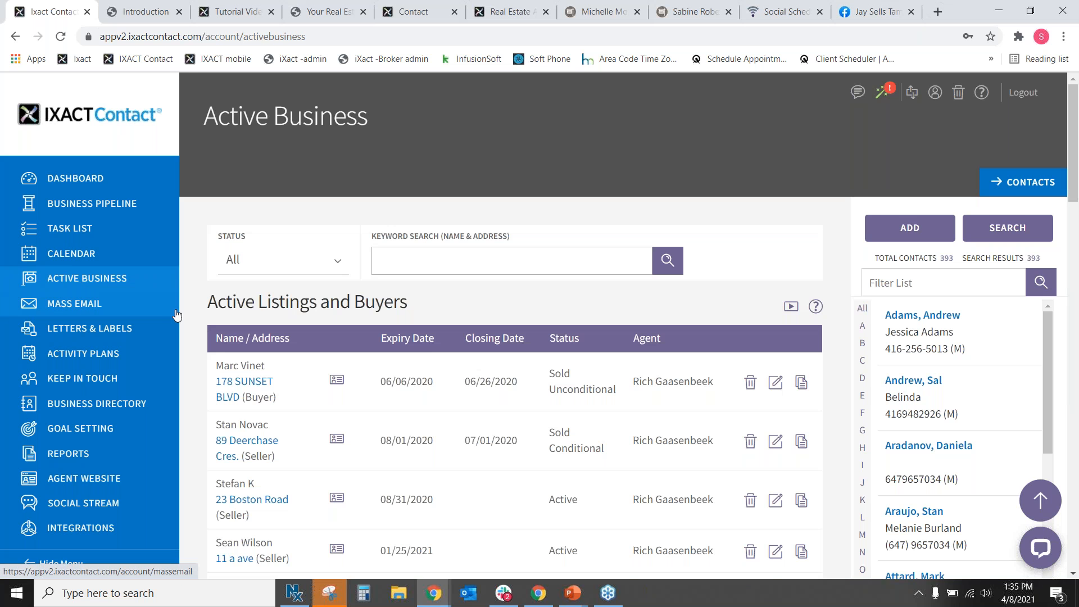
{"action": "scroll", "coordinate": [308, 403], "scroll_direction": "down", "scroll_amount": 5}
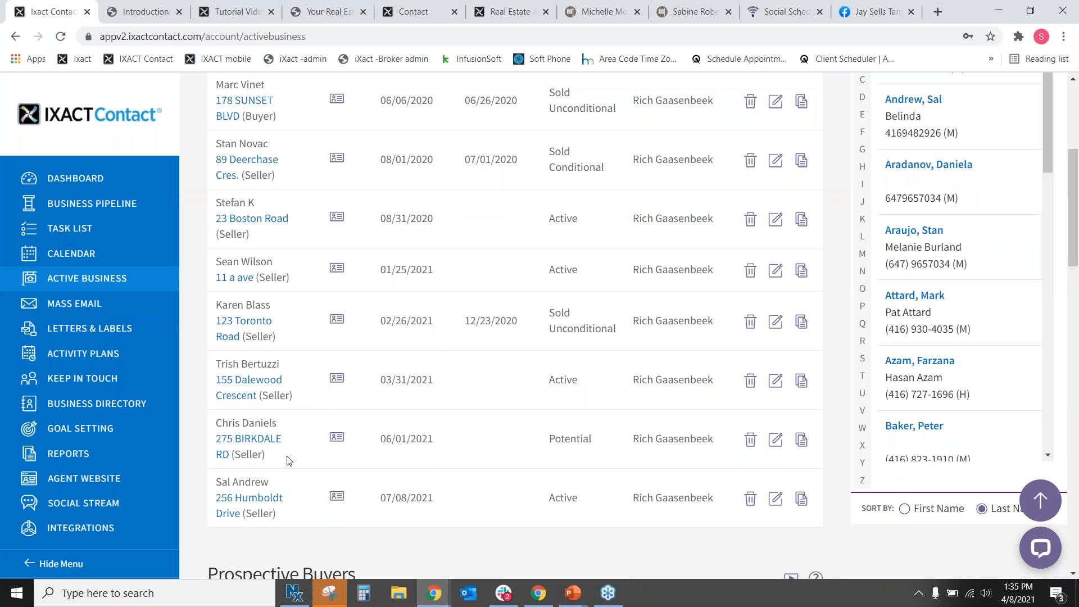
{"action": "left_click", "coordinate": [250, 500]}
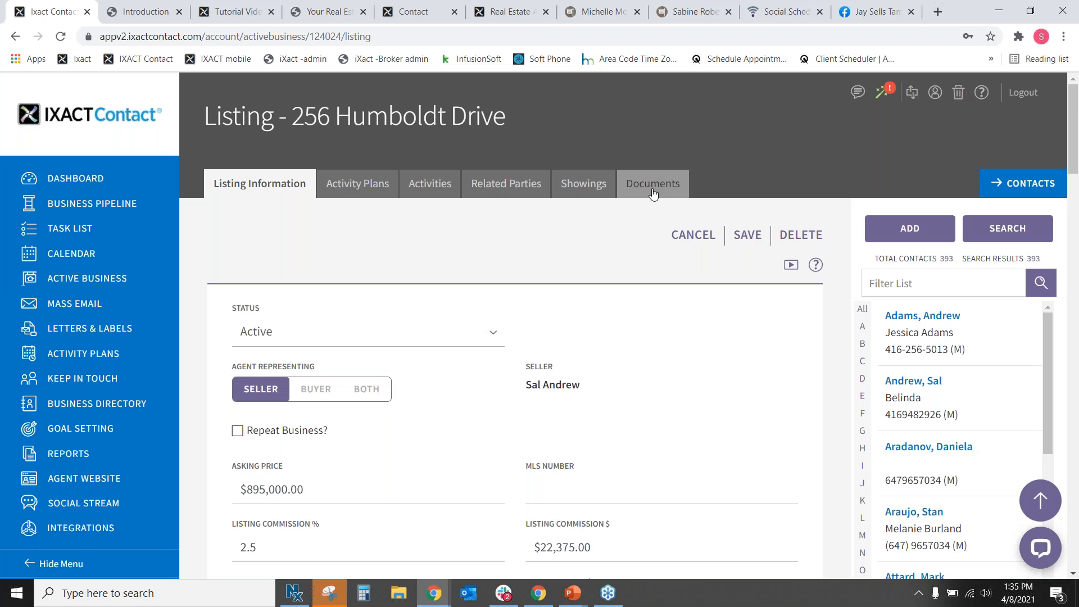
{"action": "left_click", "coordinate": [653, 190]}
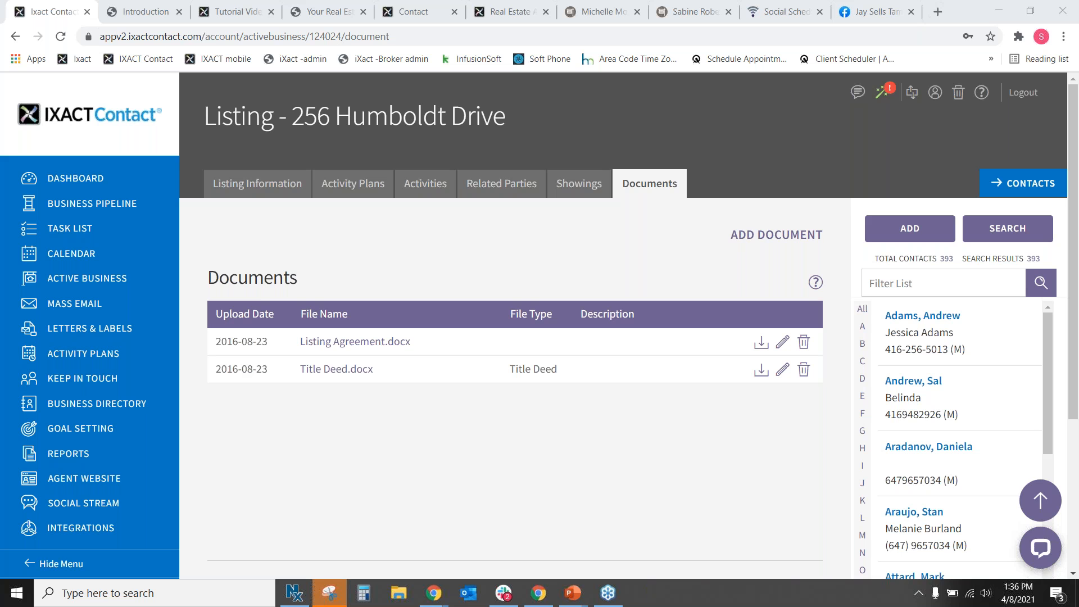
Open Add Document, point out the 10MB limit, cancel the Upload File dialog, and return to Dashboard.
{"action": "left_click", "coordinate": [753, 234]}
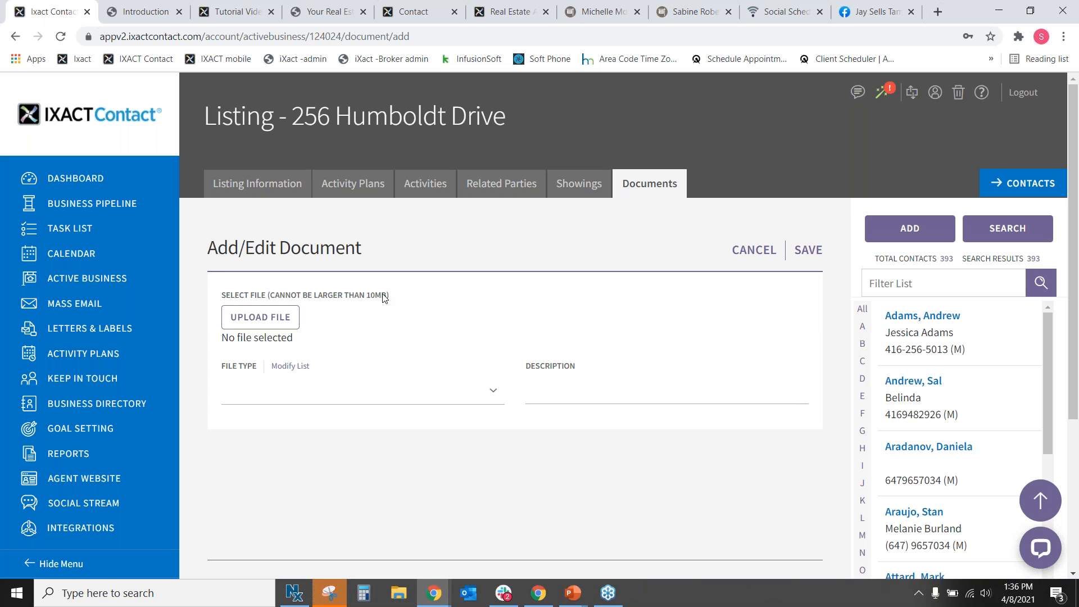
{"action": "left_click_drag", "start_coordinate": [381, 295], "coordinate": [275, 298]}
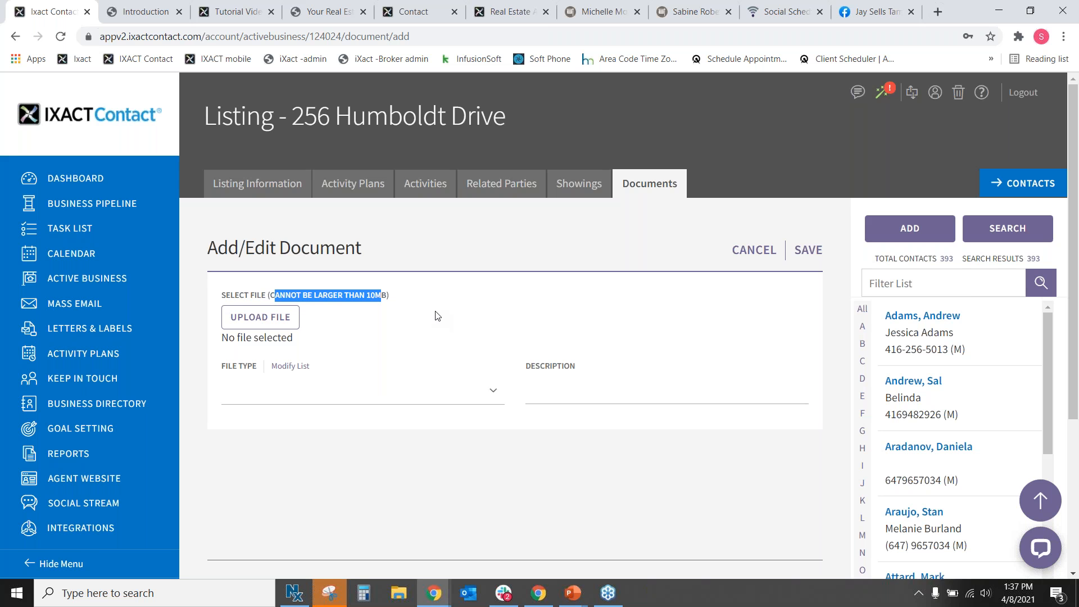
{"action": "left_click", "coordinate": [289, 329]}
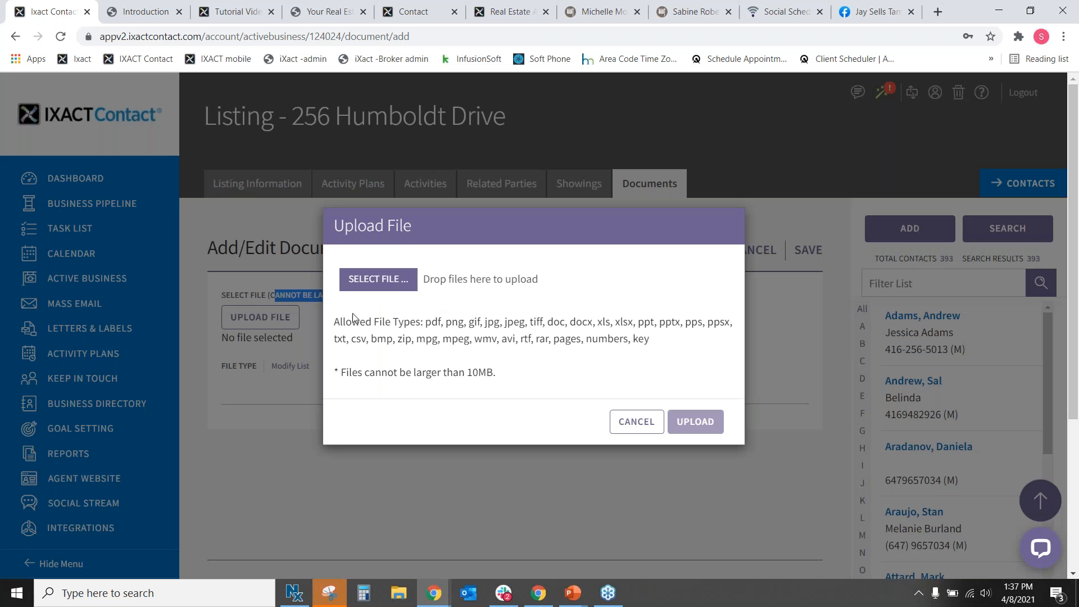
{"action": "left_click", "coordinate": [663, 344]}
{"action": "left_click", "coordinate": [644, 425]}
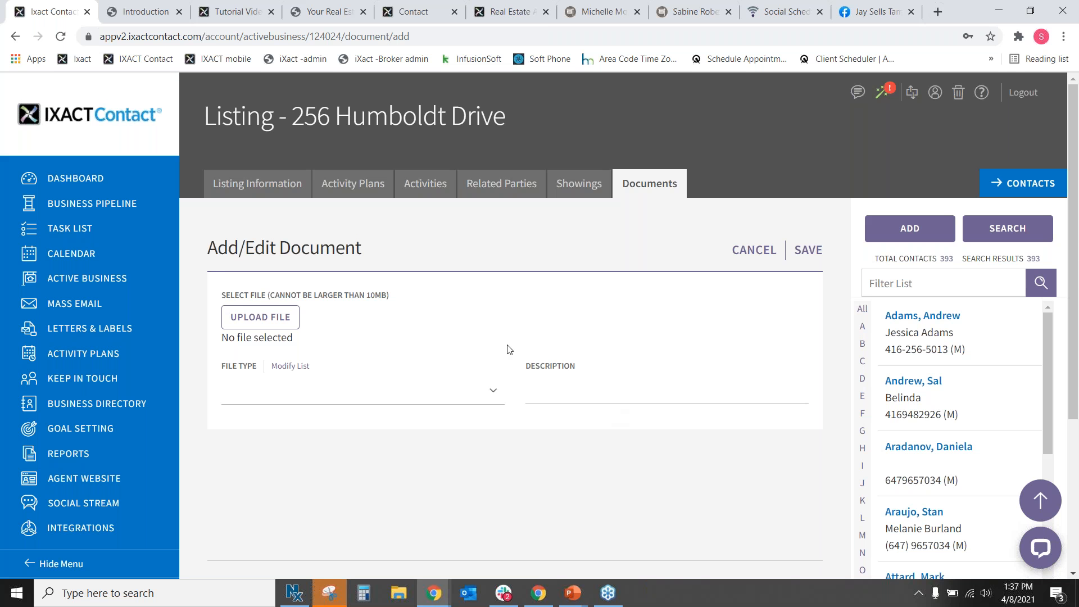
{"action": "left_click", "coordinate": [74, 184]}
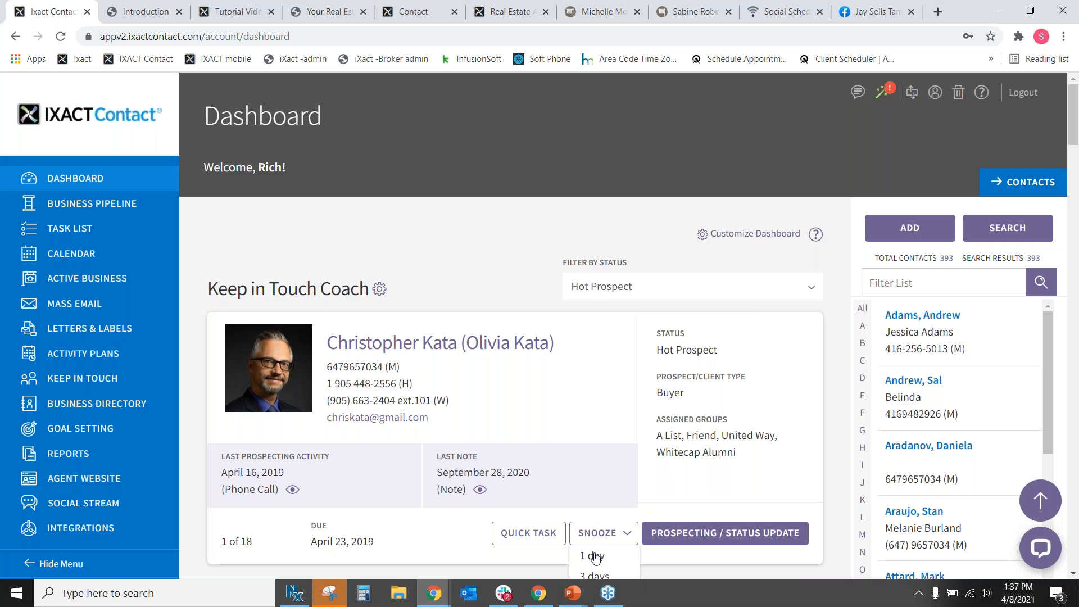
Bring the PowerPoint slide show to the front, then switch back to the browser.
{"action": "left_click", "coordinate": [579, 599]}
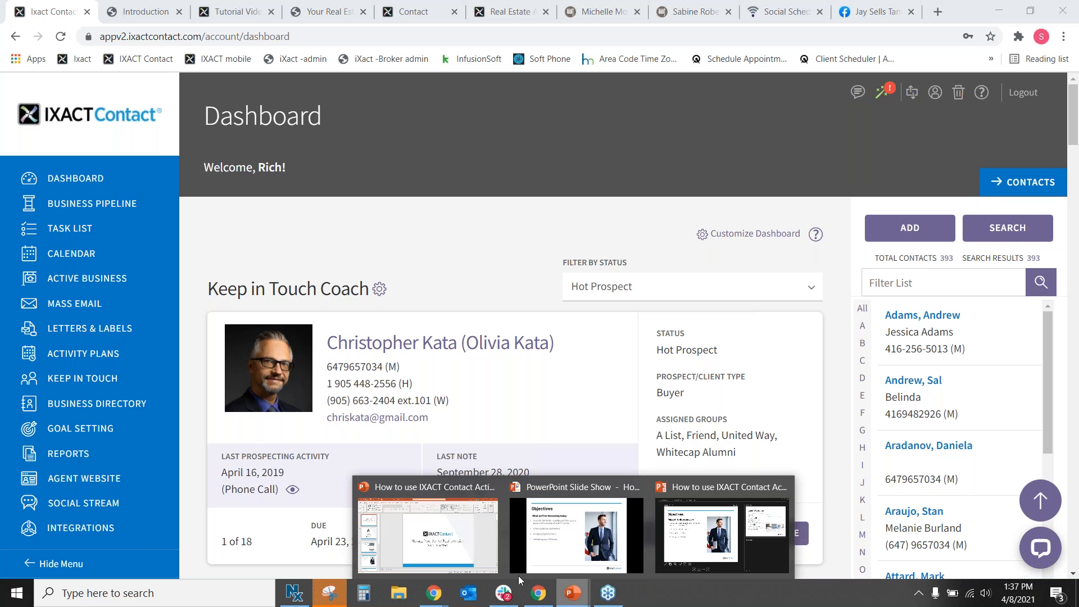
{"action": "left_click", "coordinate": [630, 543]}
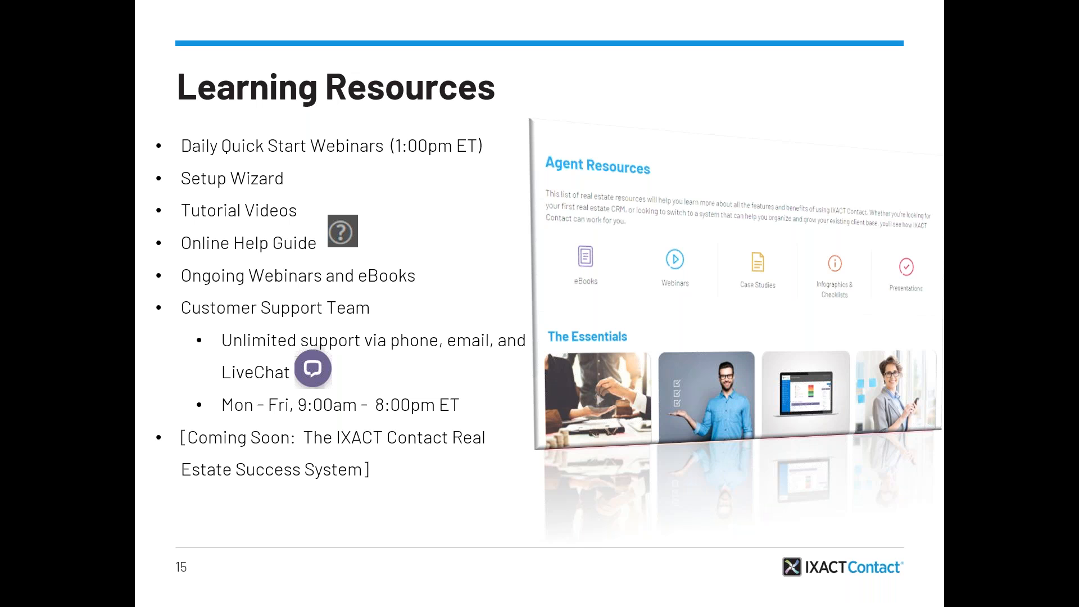
{"action": "key", "text": "alt+Tab"}
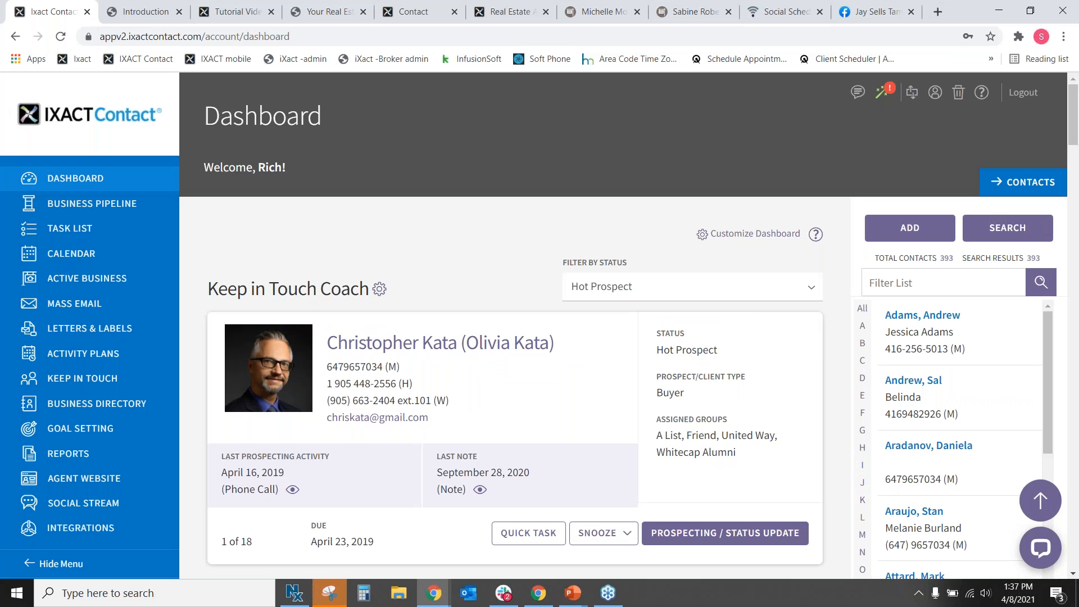
Open Active Business and scroll through its listings and Prospective Buyers tables.
{"action": "left_click", "coordinate": [68, 284]}
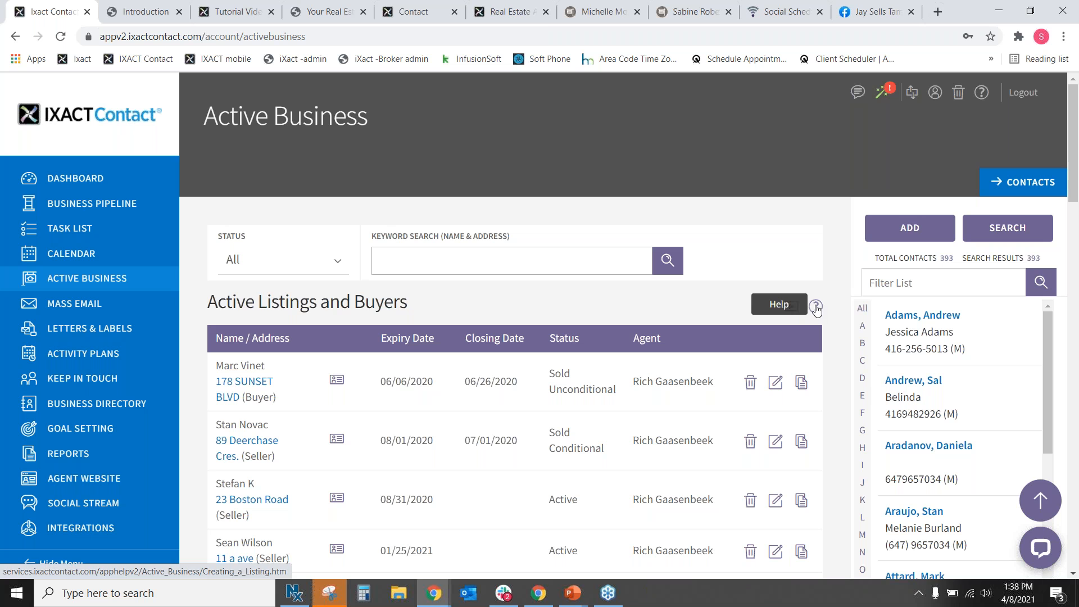
{"action": "scroll", "coordinate": [717, 249], "scroll_direction": "down", "scroll_amount": 5}
{"action": "scroll", "coordinate": [717, 249], "scroll_direction": "down", "scroll_amount": 4}
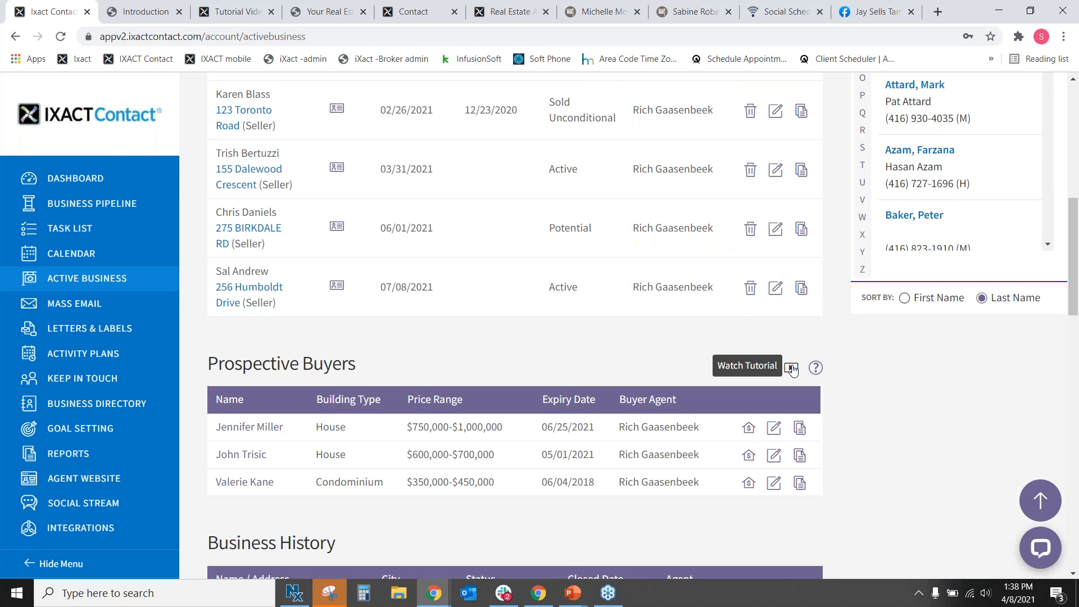
{"action": "scroll", "coordinate": [792, 369], "scroll_direction": "up", "scroll_amount": 6}
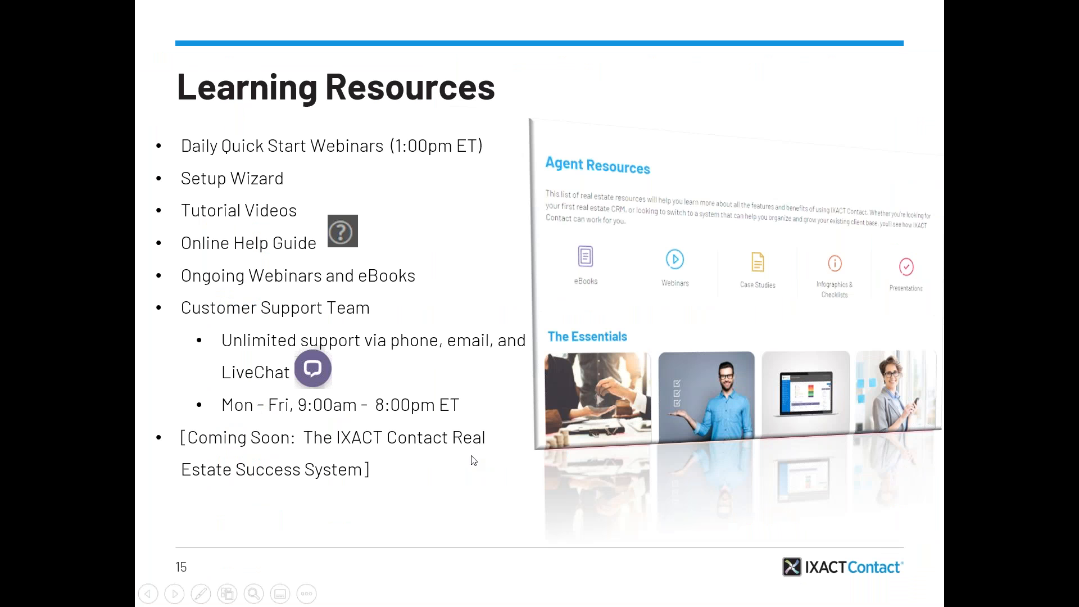
Advance the slide show through the Referral Program's Two Free Months offer to the Thank You slide.
{"action": "left_click", "coordinate": [473, 461]}
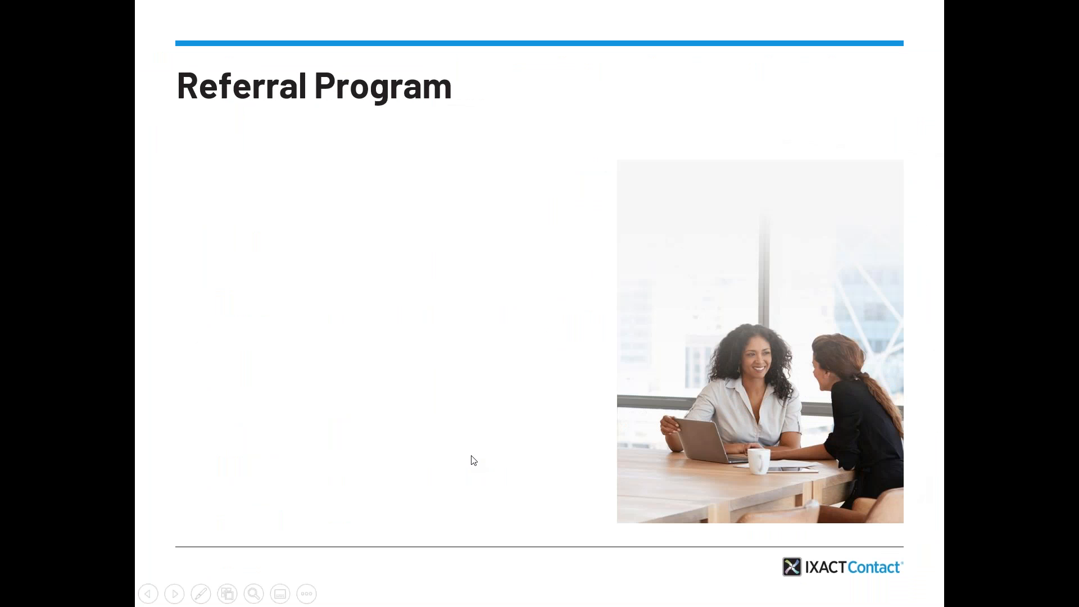
{"action": "left_click", "coordinate": [474, 461]}
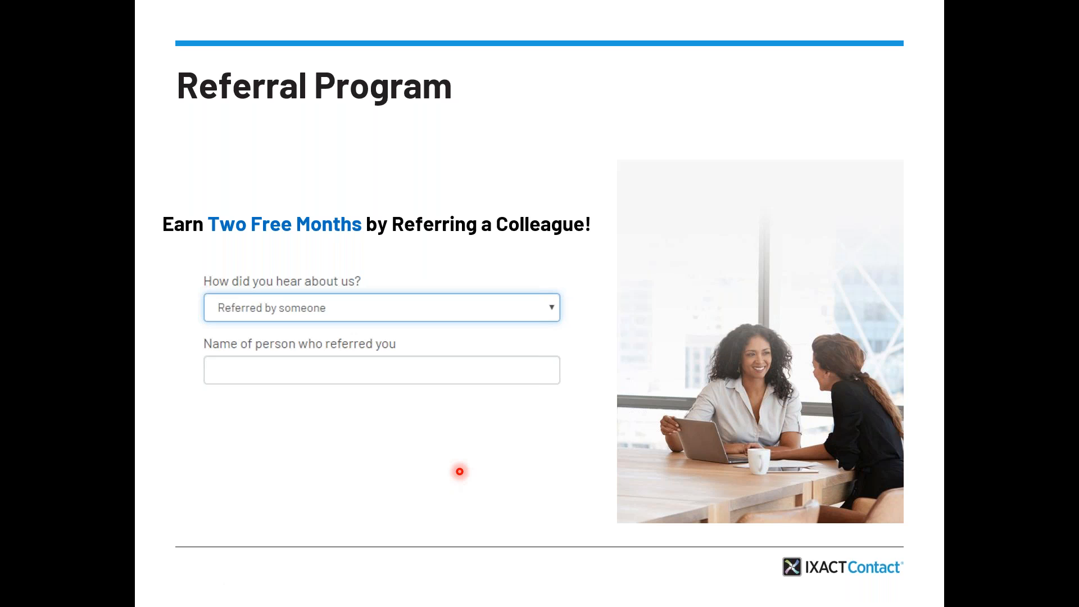
{"action": "left_click_drag", "start_coordinate": [460, 472], "coordinate": [478, 482]}
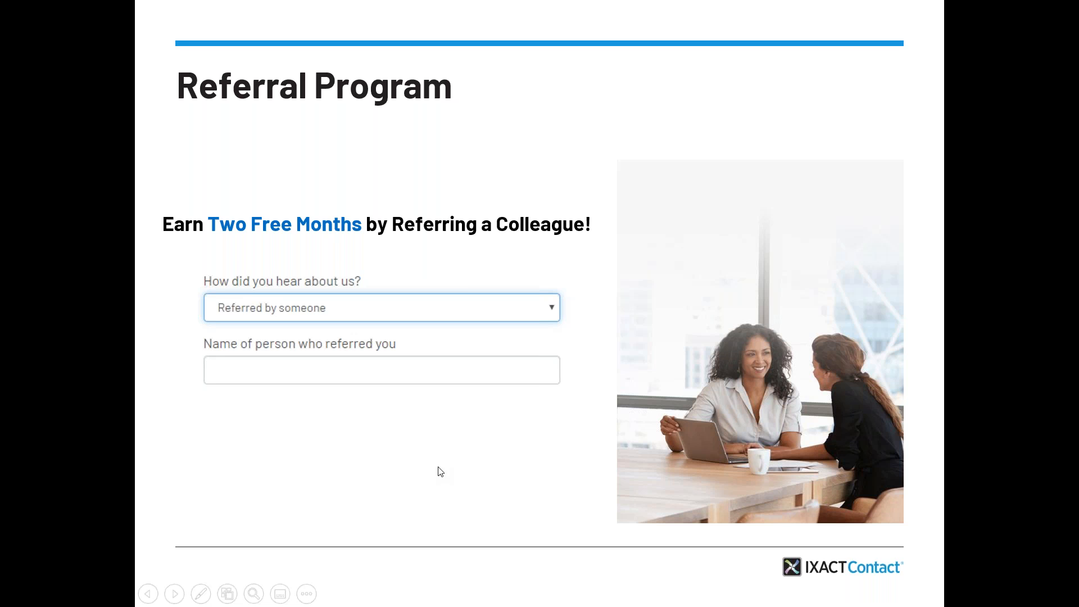
{"action": "left_click", "coordinate": [576, 361]}
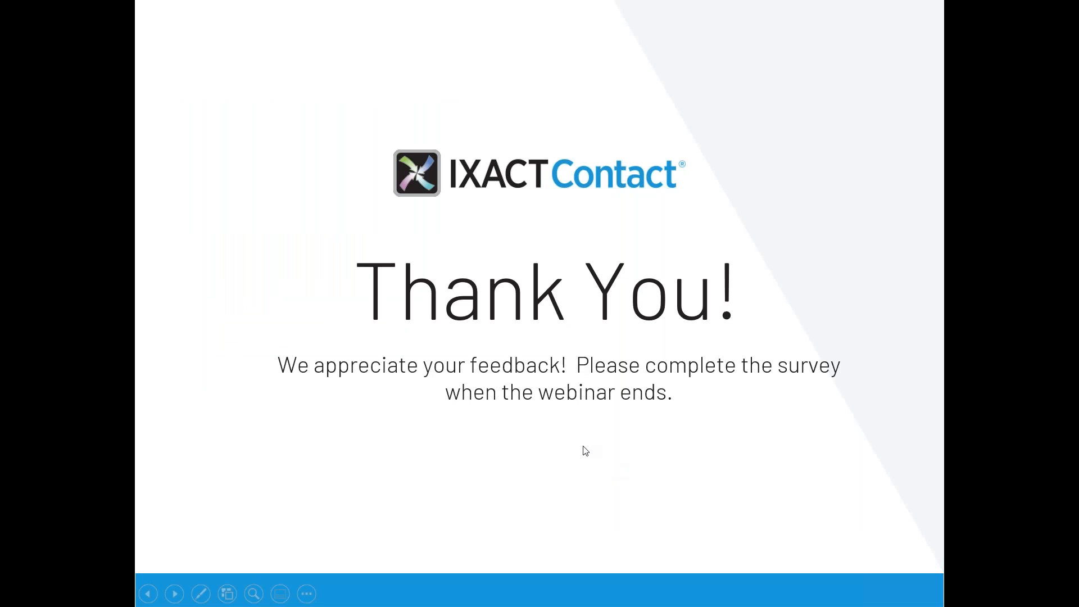